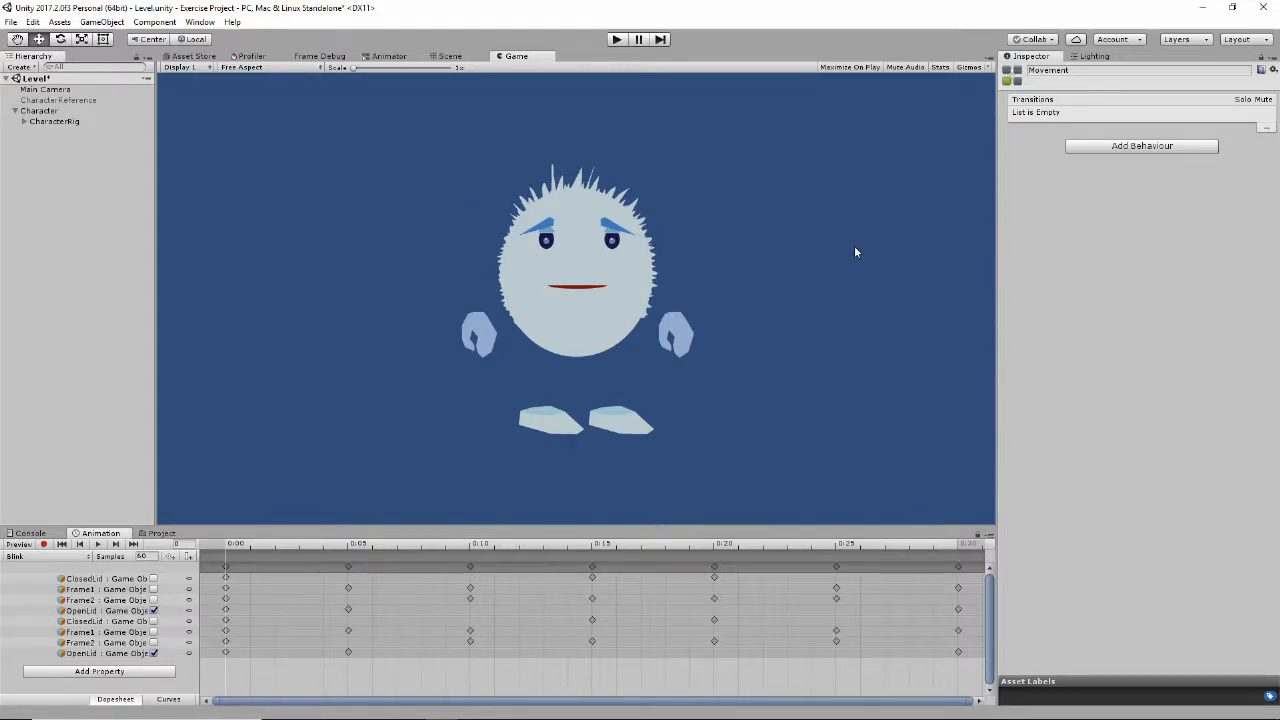
# Preview the character's animation in play mode and stop the playback
pyautogui.click(616, 39)
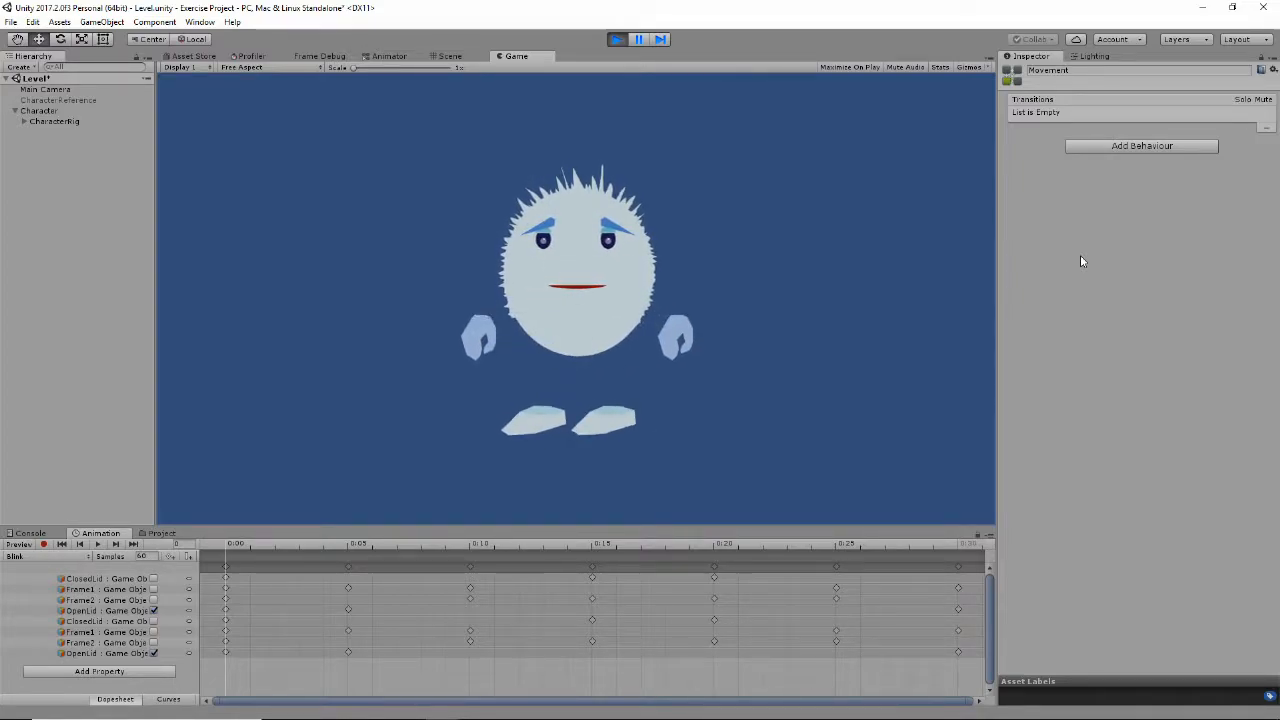
pyautogui.click(616, 40)
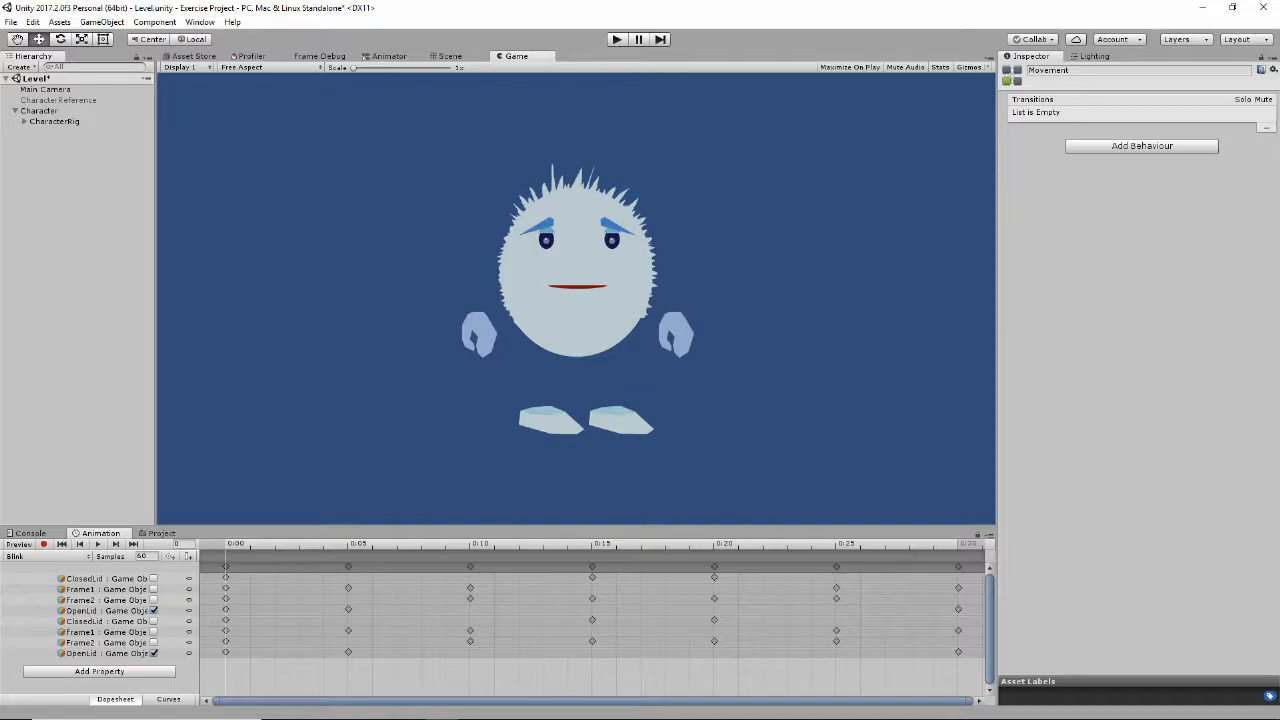
# Compare the frame-by-frame sprite sheet badsheet.png with the body-parts sheet CharacterSheet.png in the Photos viewer
pyautogui.hotkey('alt', 'Tab')
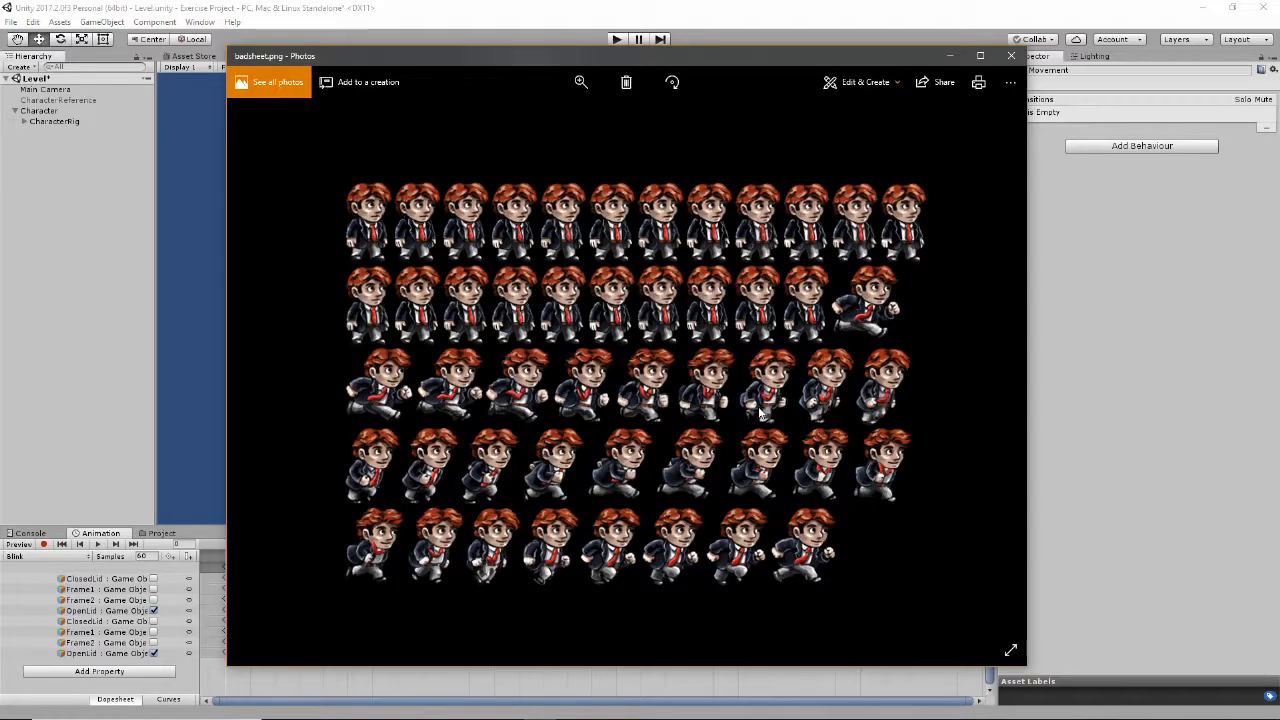
pyautogui.click(1010, 55)
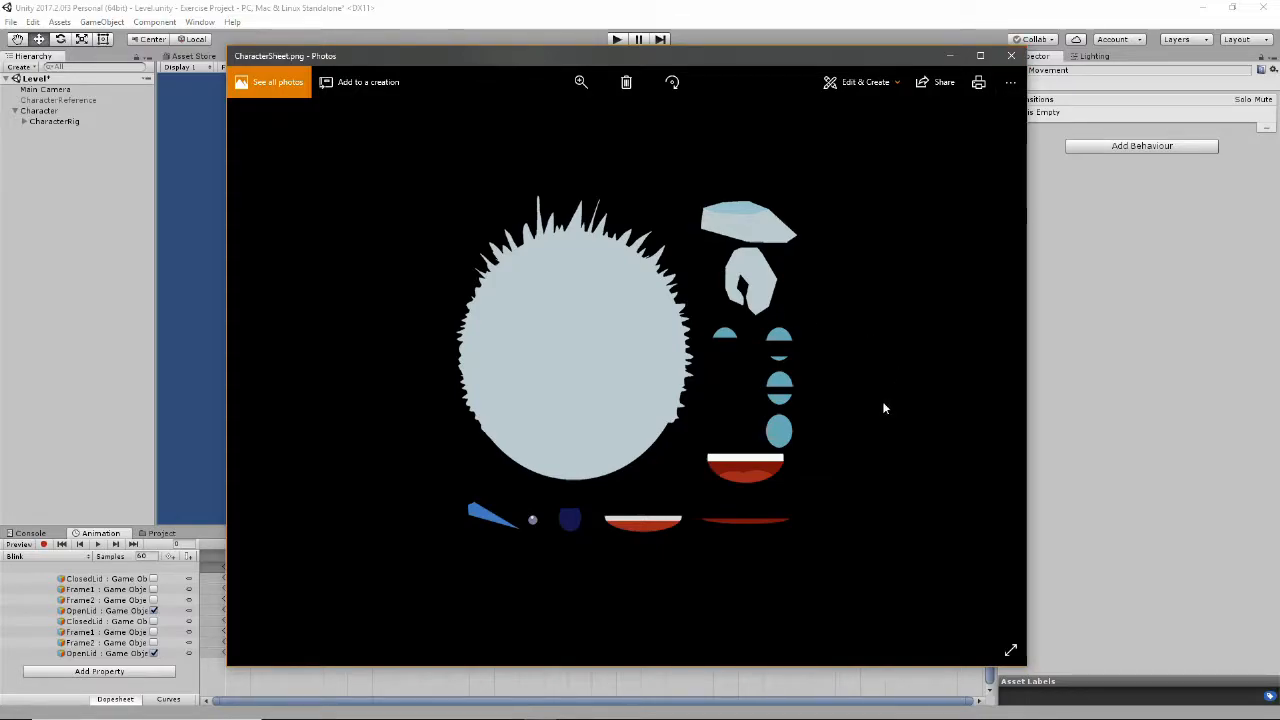
pyautogui.click(1011, 56)
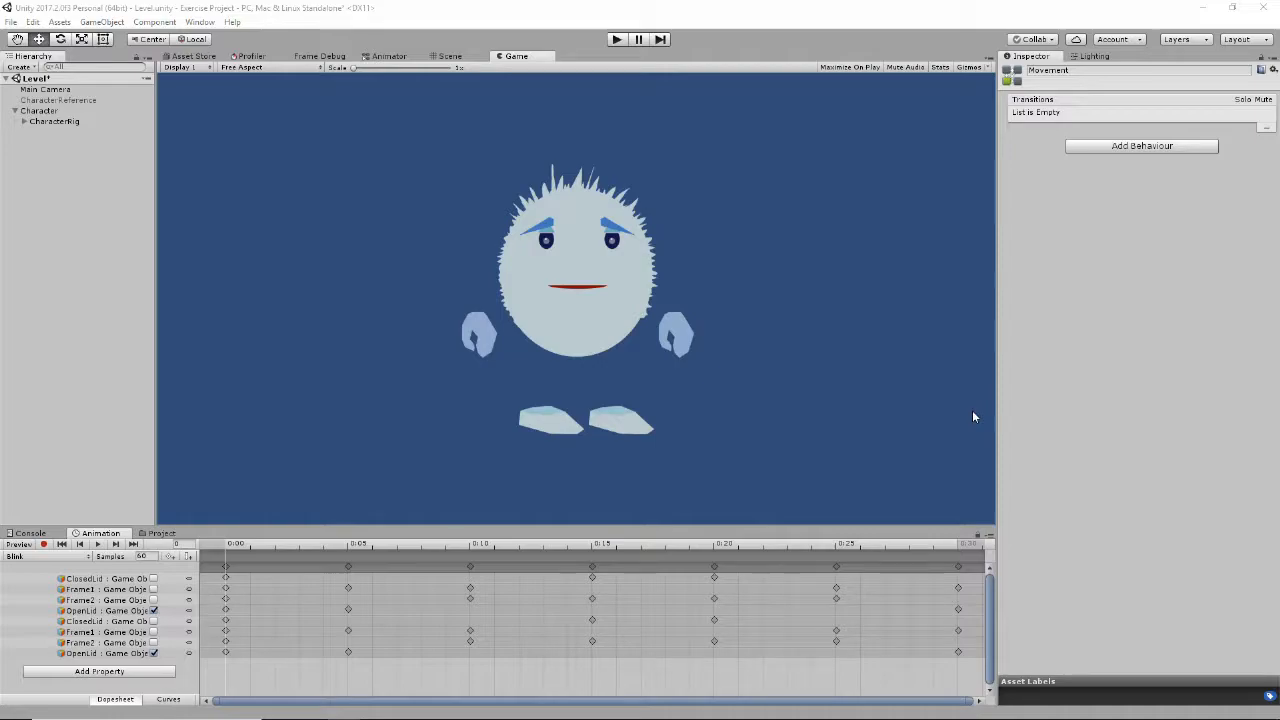
pyautogui.hotkey('alt', 'Tab')
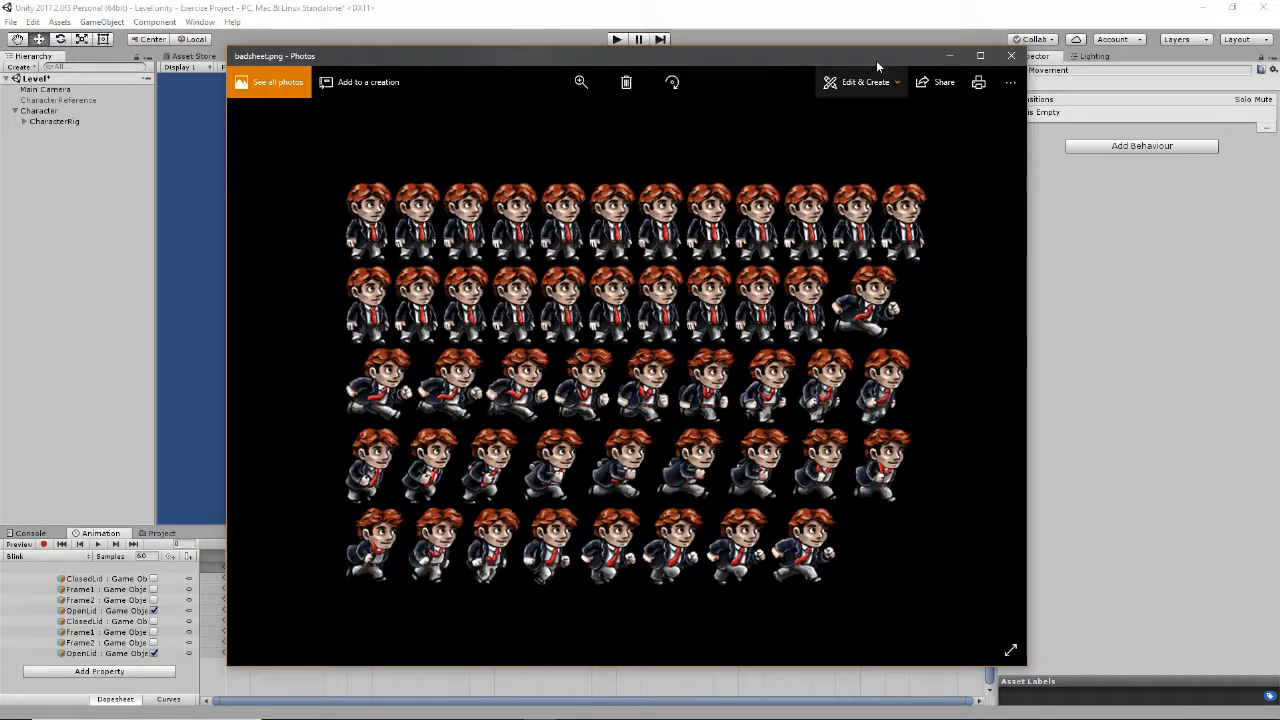
pyautogui.click(1006, 55)
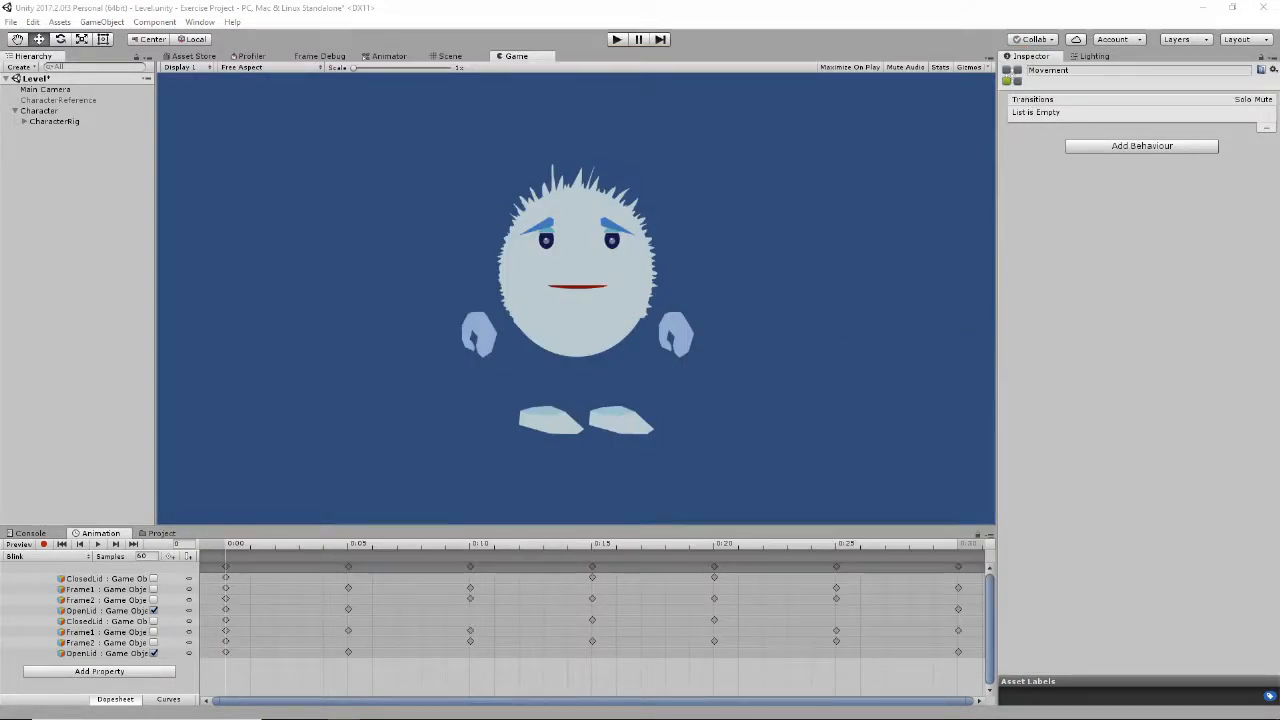
pyautogui.hotkey('alt', 'Tab')
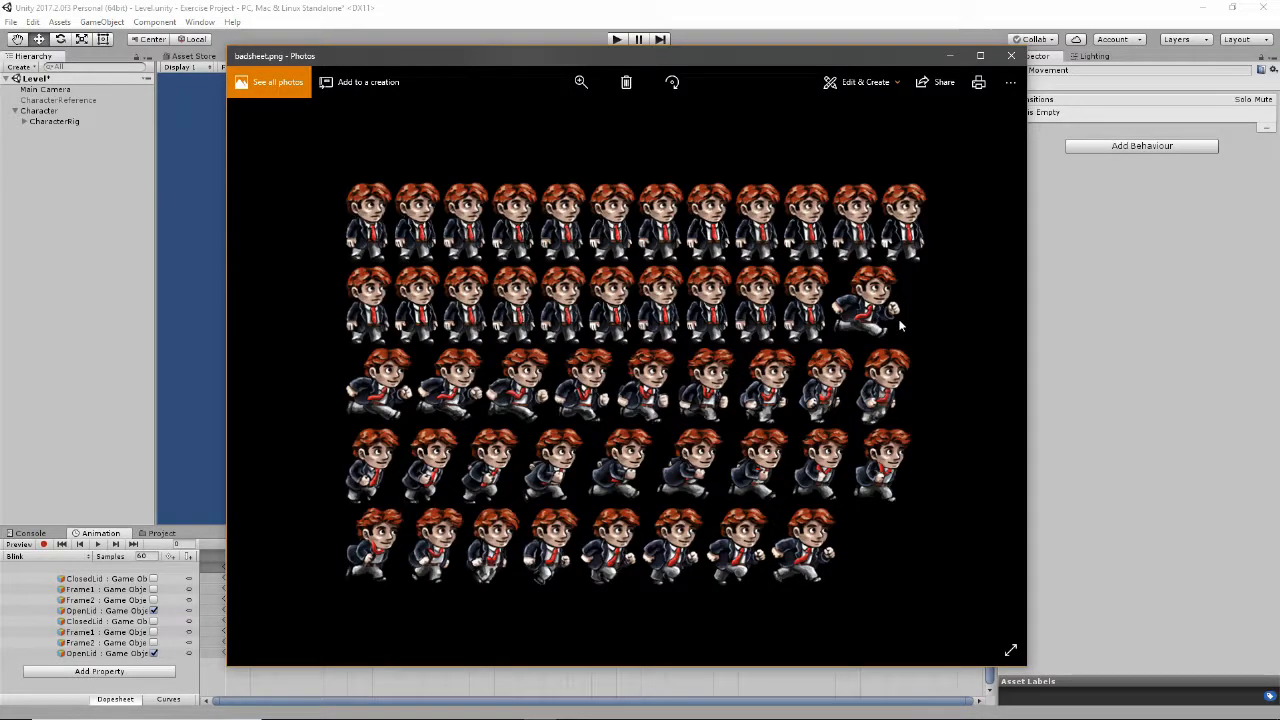
pyautogui.click(1011, 55)
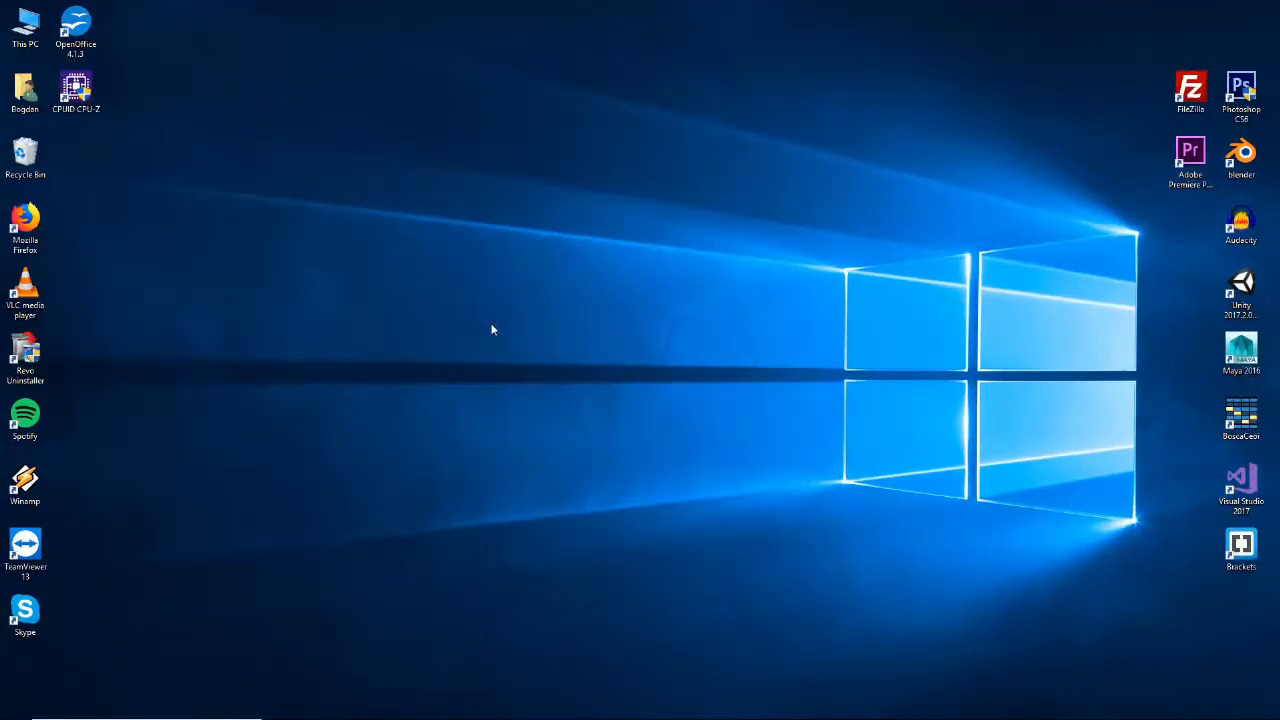
# Launch Unity and create a new 2D project named "2d Animation Simple"
pyautogui.doubleClick(1241, 290)
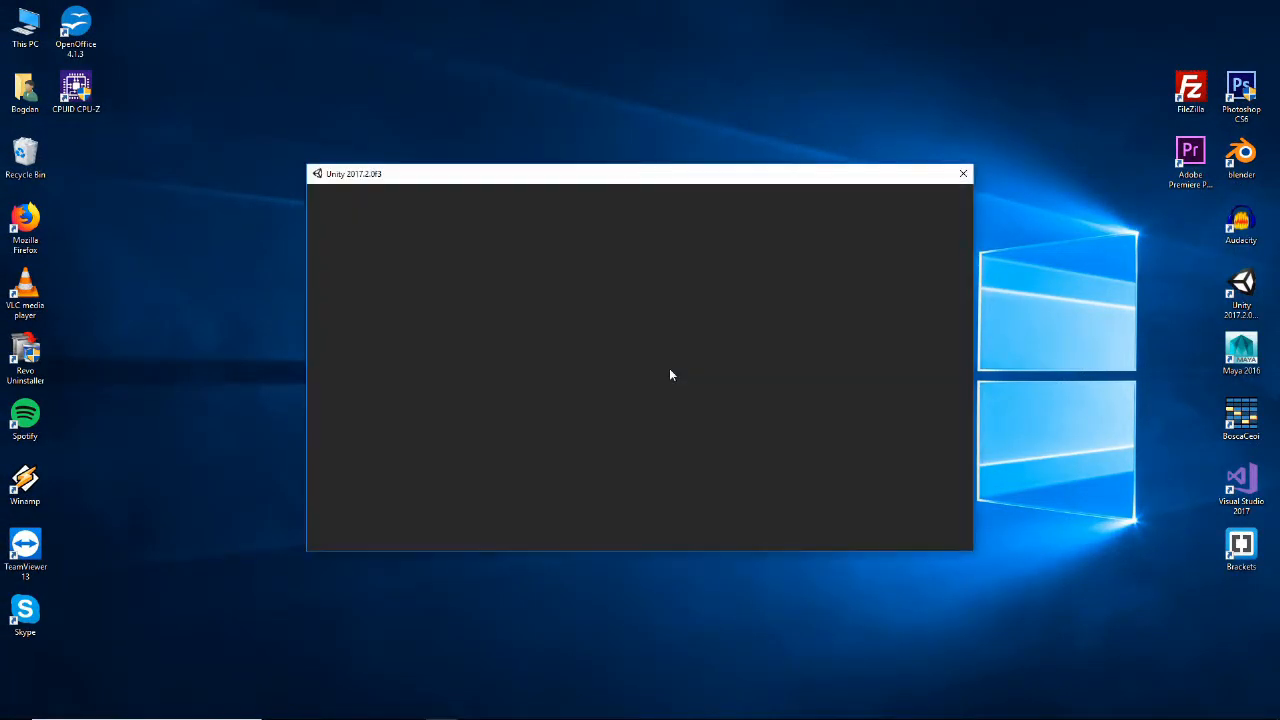
pyautogui.tripleClick(530, 324)
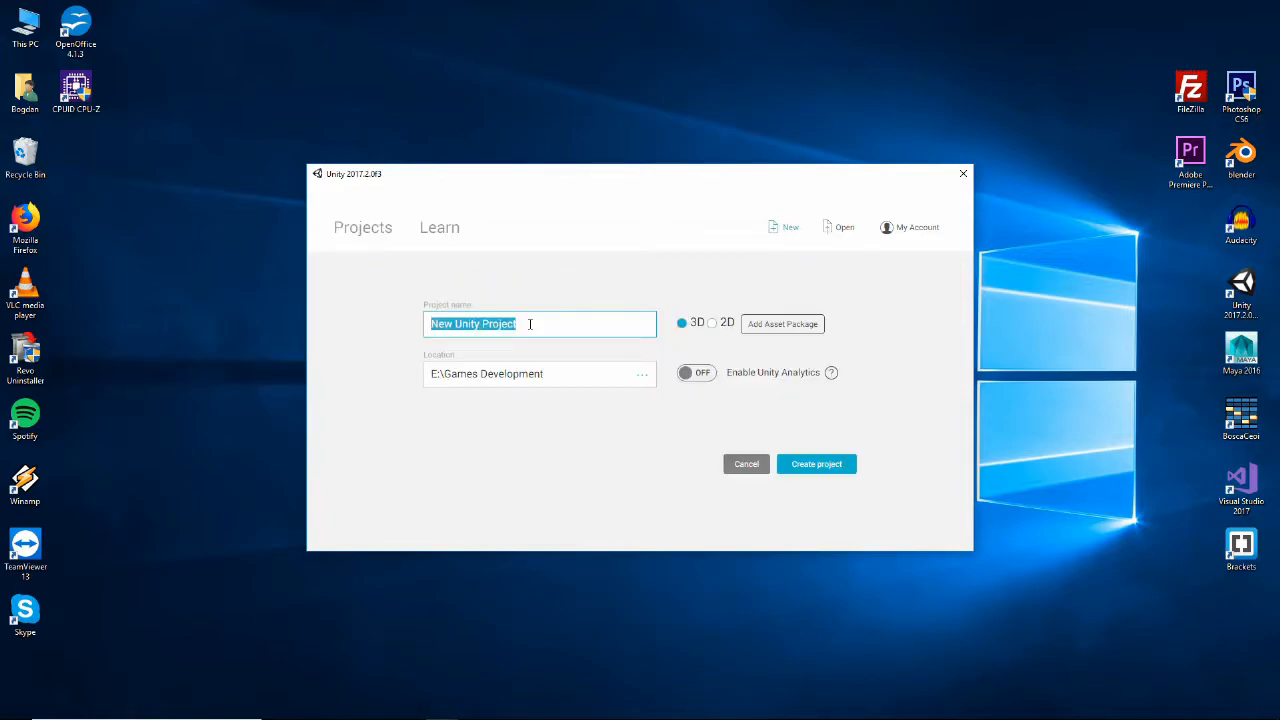
pyautogui.write('2d')
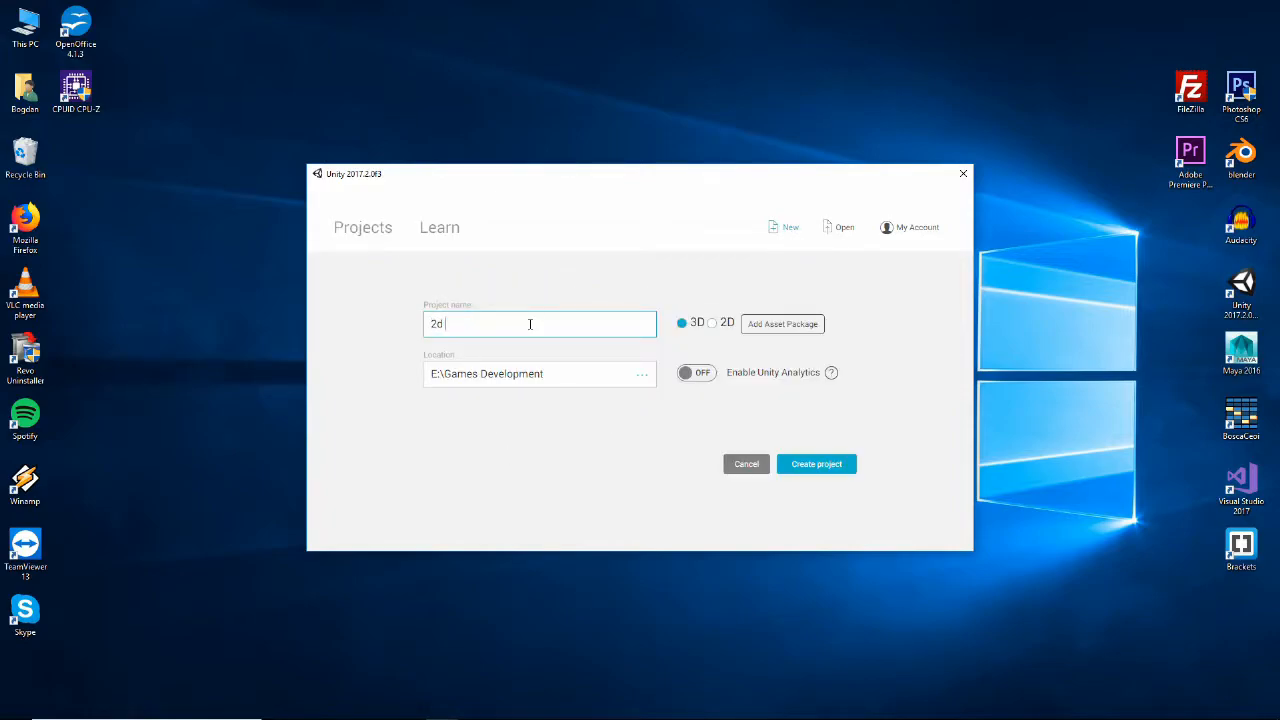
pyautogui.write(' Animation Simple')
pyautogui.click(716, 324)
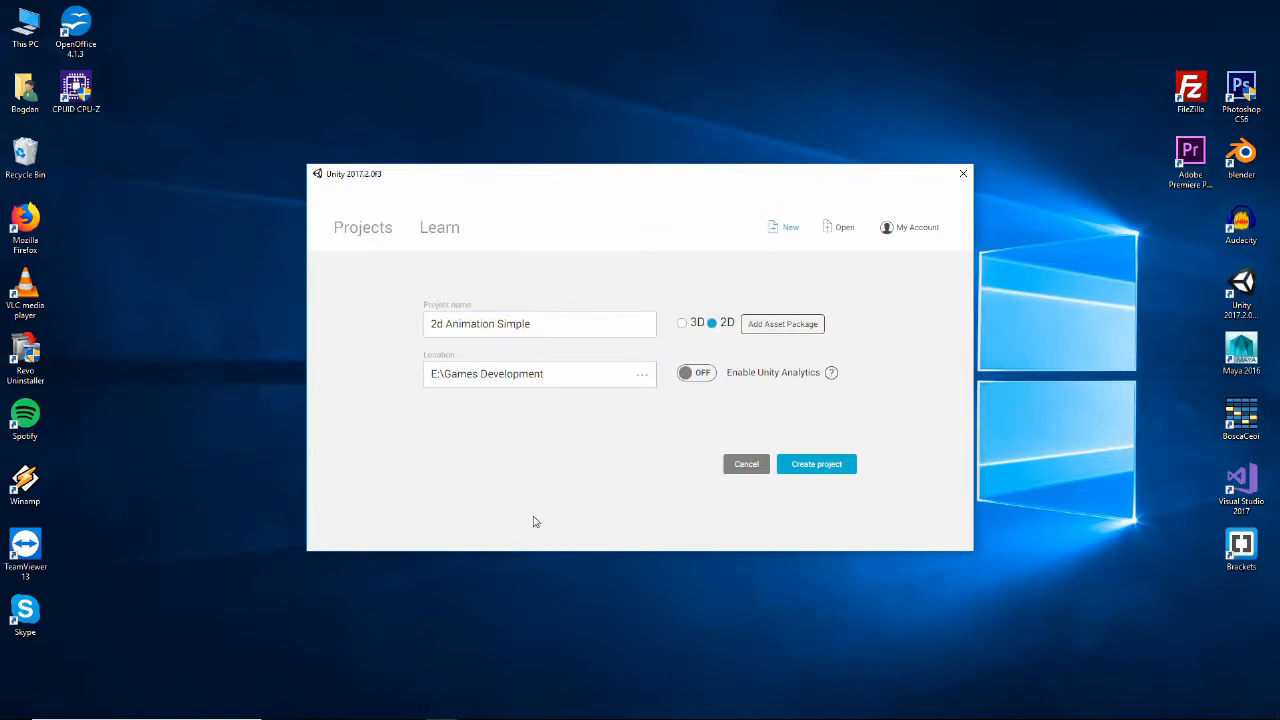
pyautogui.click(820, 466)
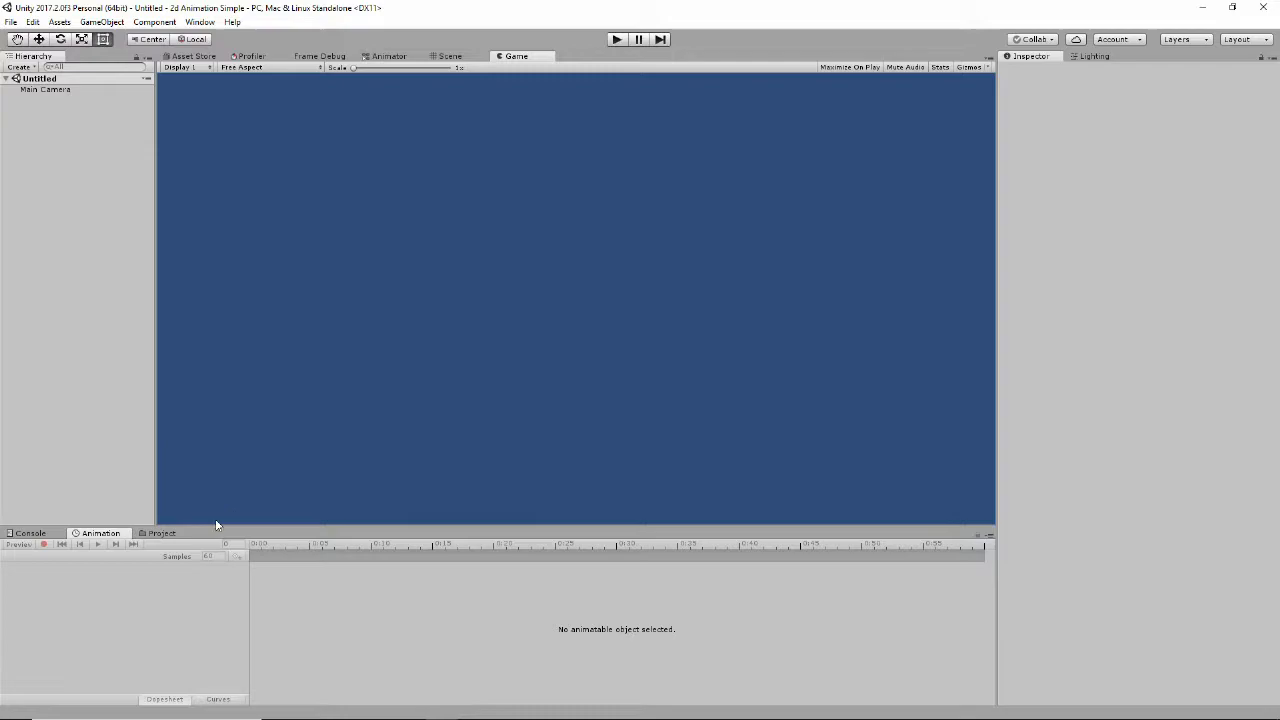
# Create a folder named Sprites in the project's Assets and open it
pyautogui.click(160, 533)
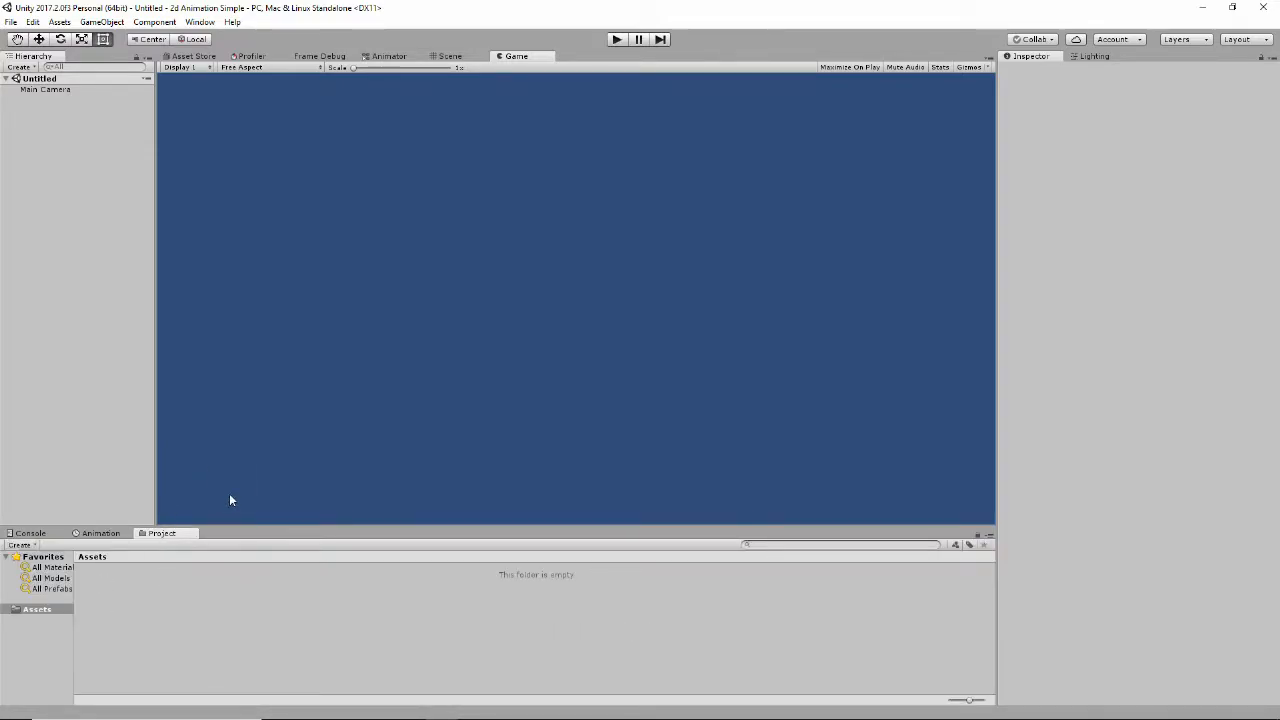
pyautogui.rightClick(311, 598)
pyautogui.moveTo(399, 334)
pyautogui.click(528, 297)
pyautogui.write('Sprites')
pyautogui.press('Return')
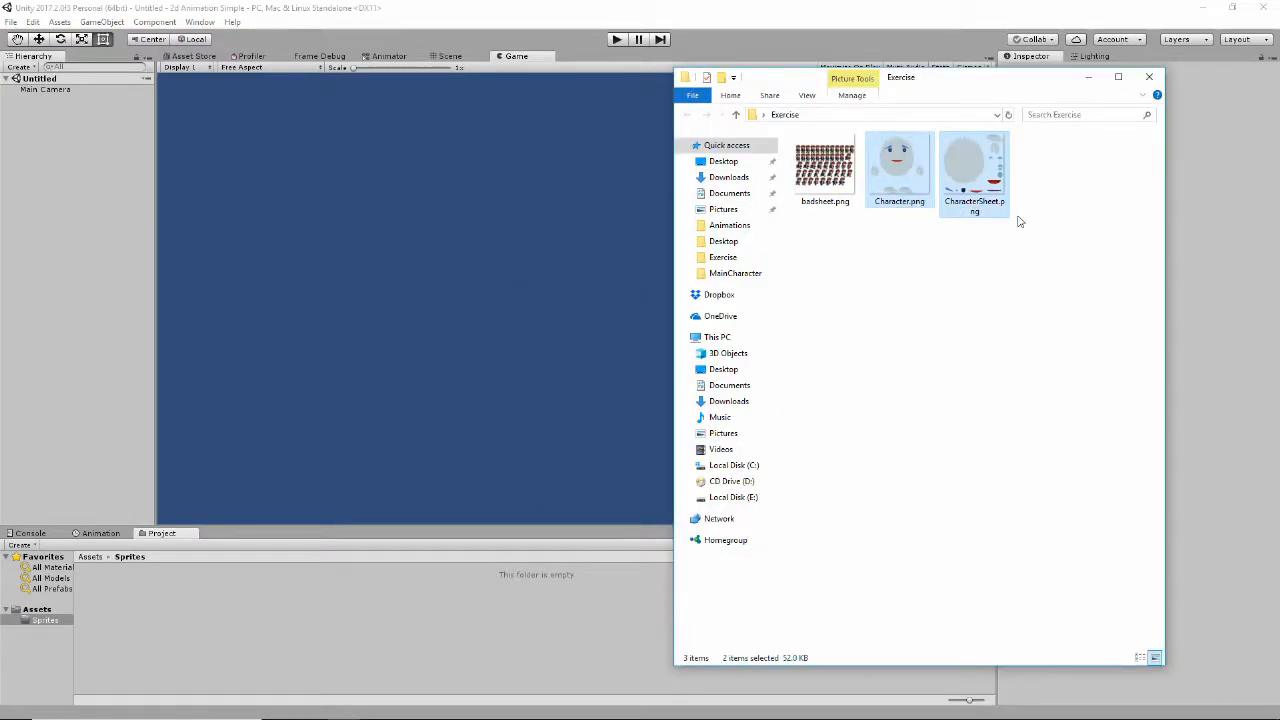
# Import Character.png and CharacterSheet.png from the Exercise folder into the Sprites folder
pyautogui.click(1011, 269)
pyautogui.moveTo(1018, 261); pyautogui.dragTo(330, 630)
pyautogui.click(1088, 77)
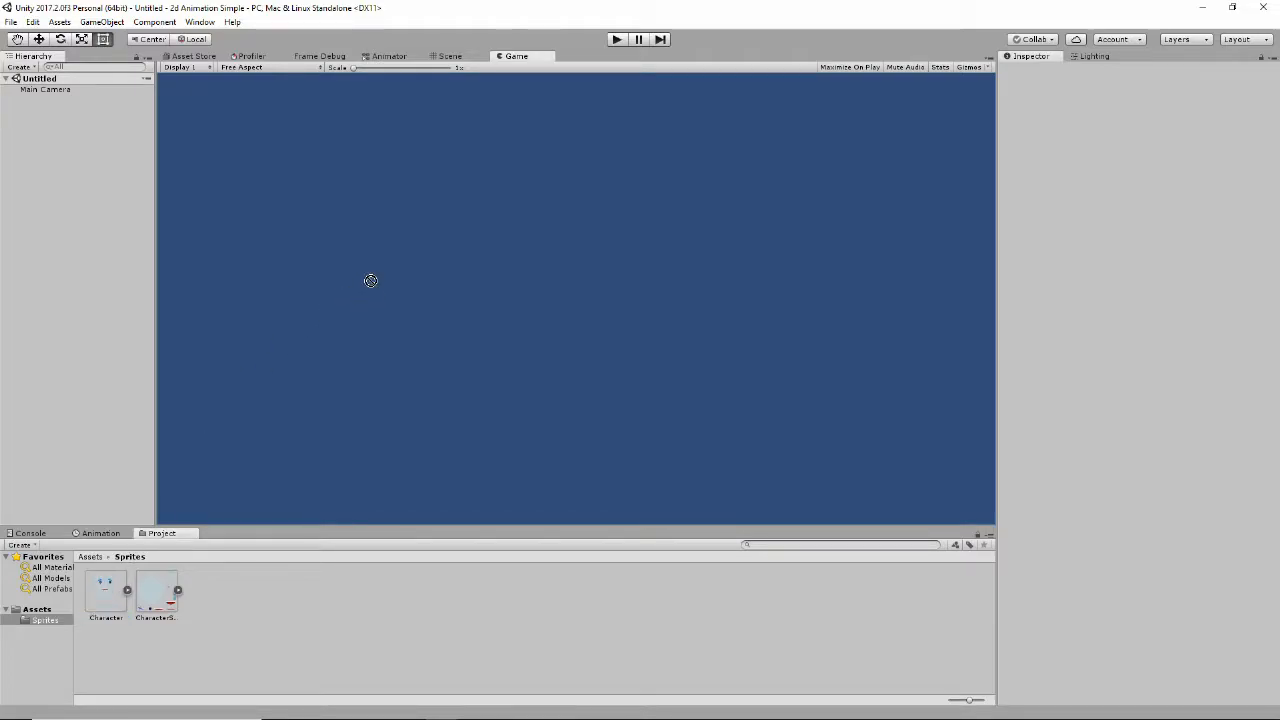
# Place the Character sprite in the scene at position X 0, Y 0 and rename it ReferenceCharacter
pyautogui.moveTo(457, 67); pyautogui.dragTo(575, 296)
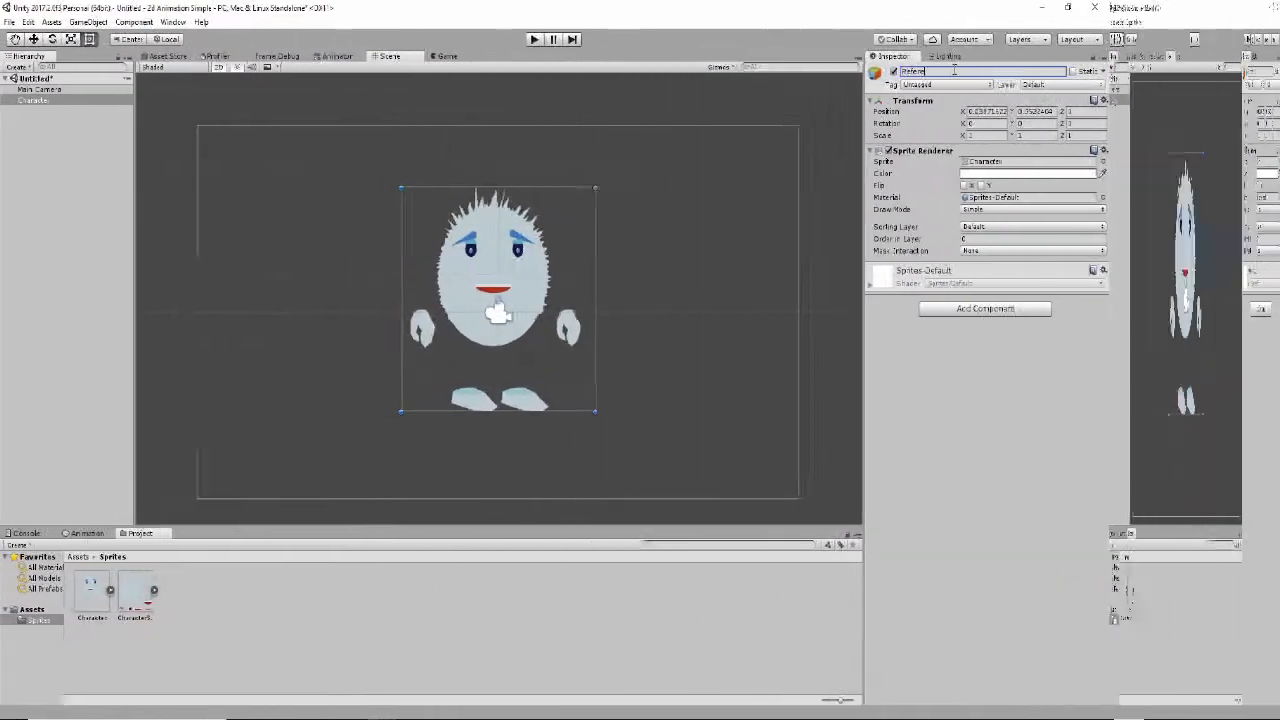
pyautogui.write('ceCharacter')
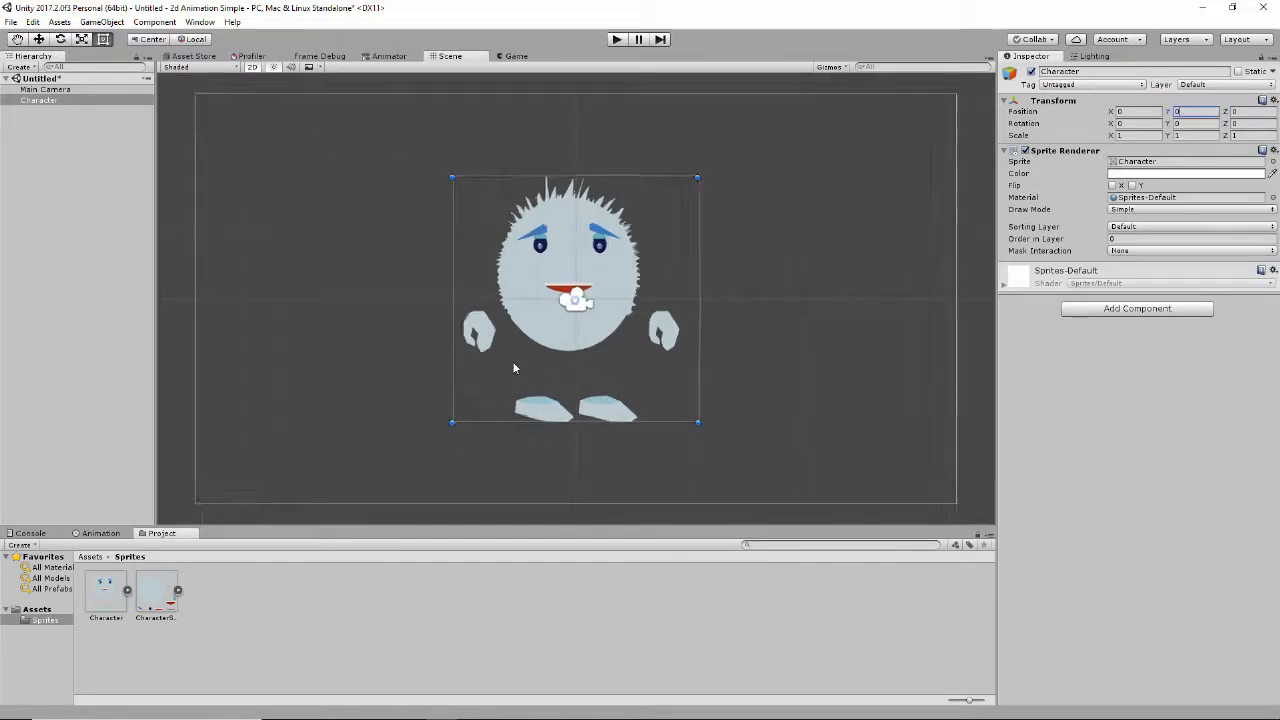
# Reduce the size of the 3D gizmo icons in the Scene view so the camera icon does not cover the character
pyautogui.scroll(3, 513, 368)
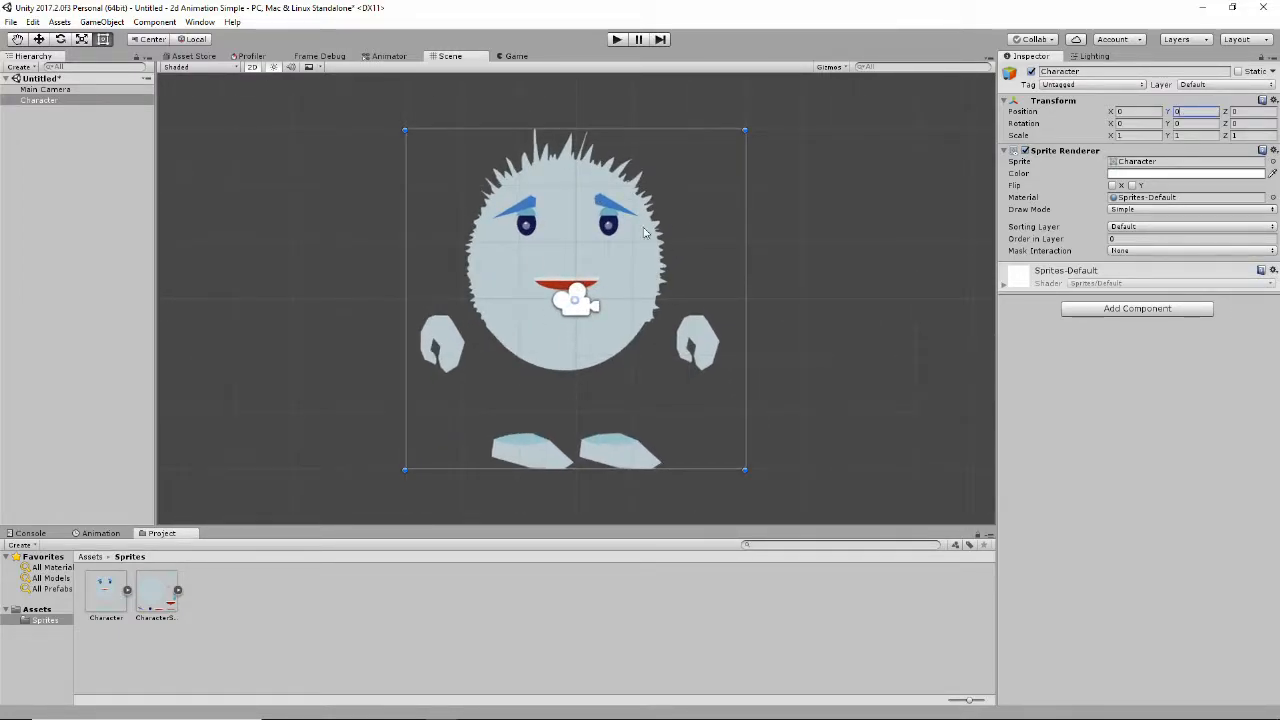
pyautogui.click(842, 68)
pyautogui.moveTo(942, 84); pyautogui.dragTo(926, 90)
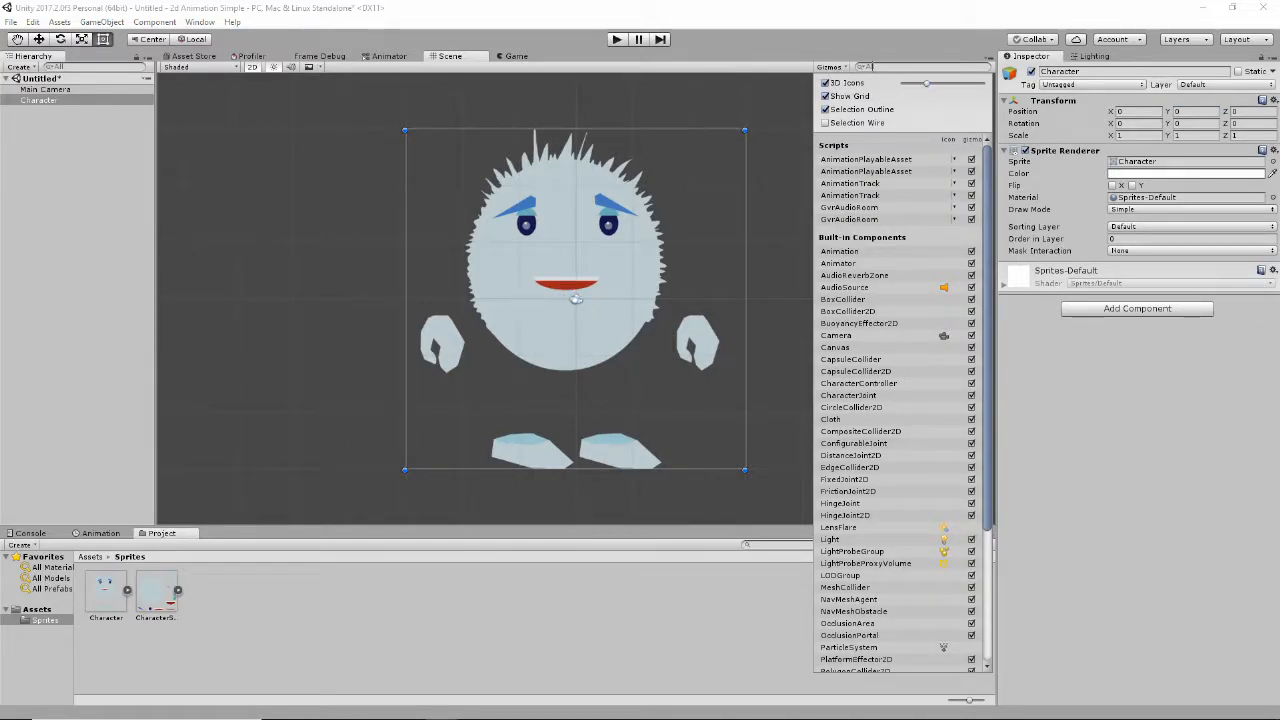
pyautogui.click(850, 68)
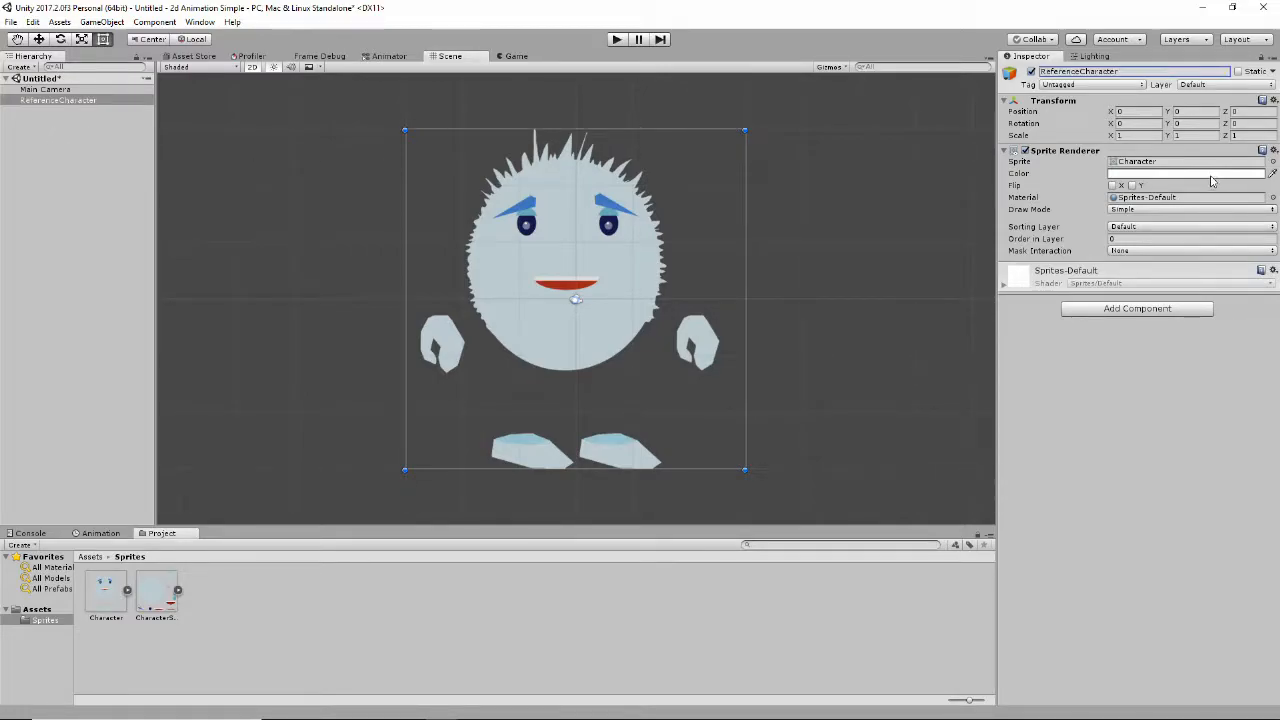
# Make the ReferenceCharacter sprite semi-transparent by lowering the alpha of its colour
pyautogui.click(1211, 175)
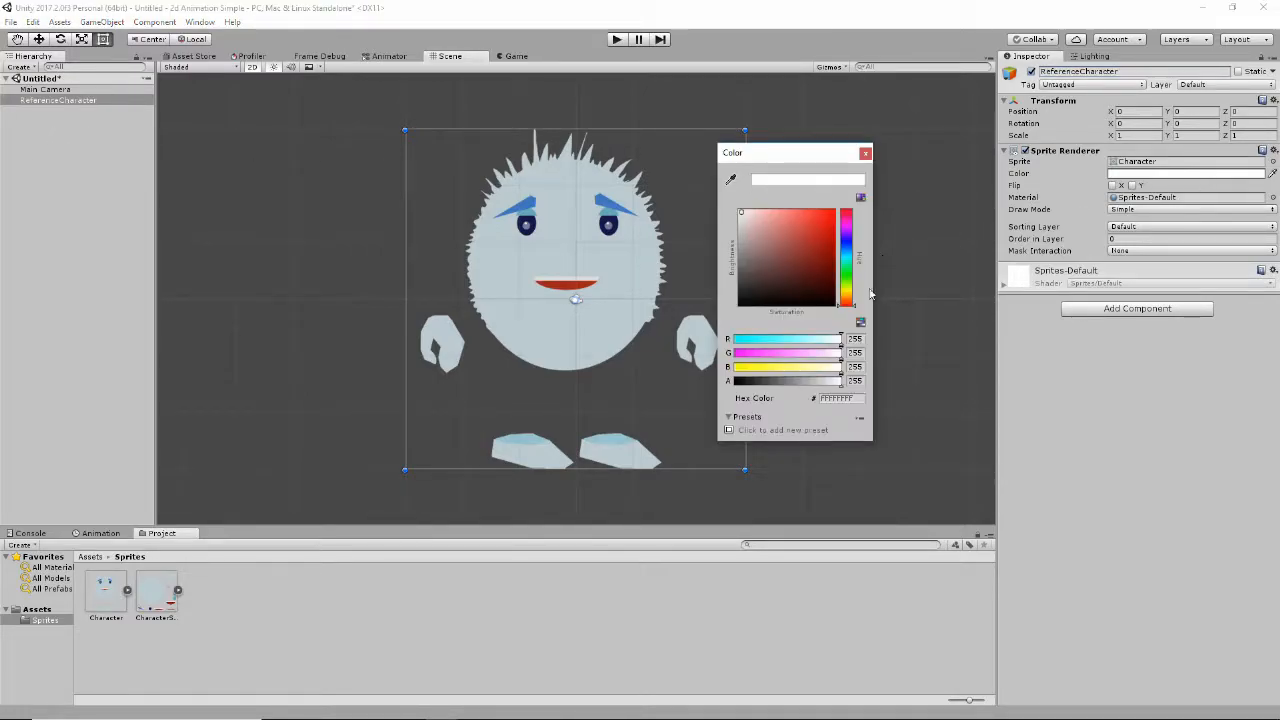
pyautogui.moveTo(837, 384); pyautogui.dragTo(815, 382)
# Create an empty game object in the scene and name it Character
pyautogui.rightClick(65, 152)
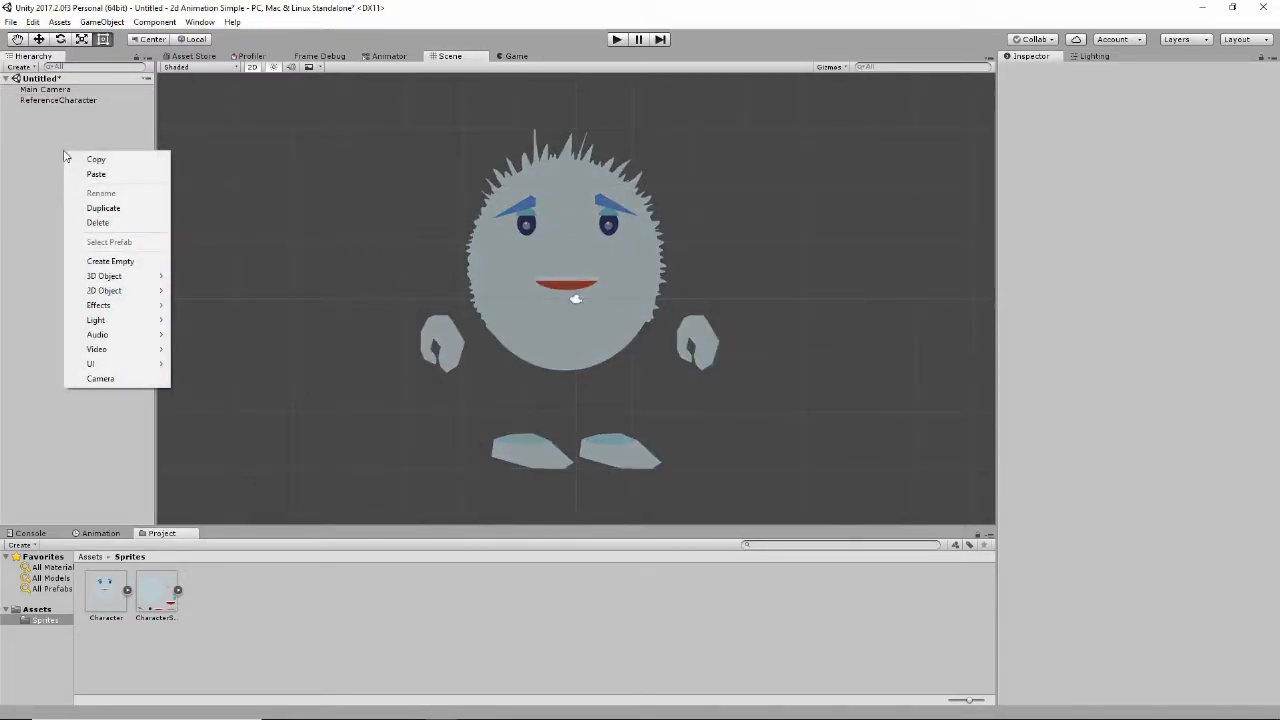
pyautogui.click(110, 261)
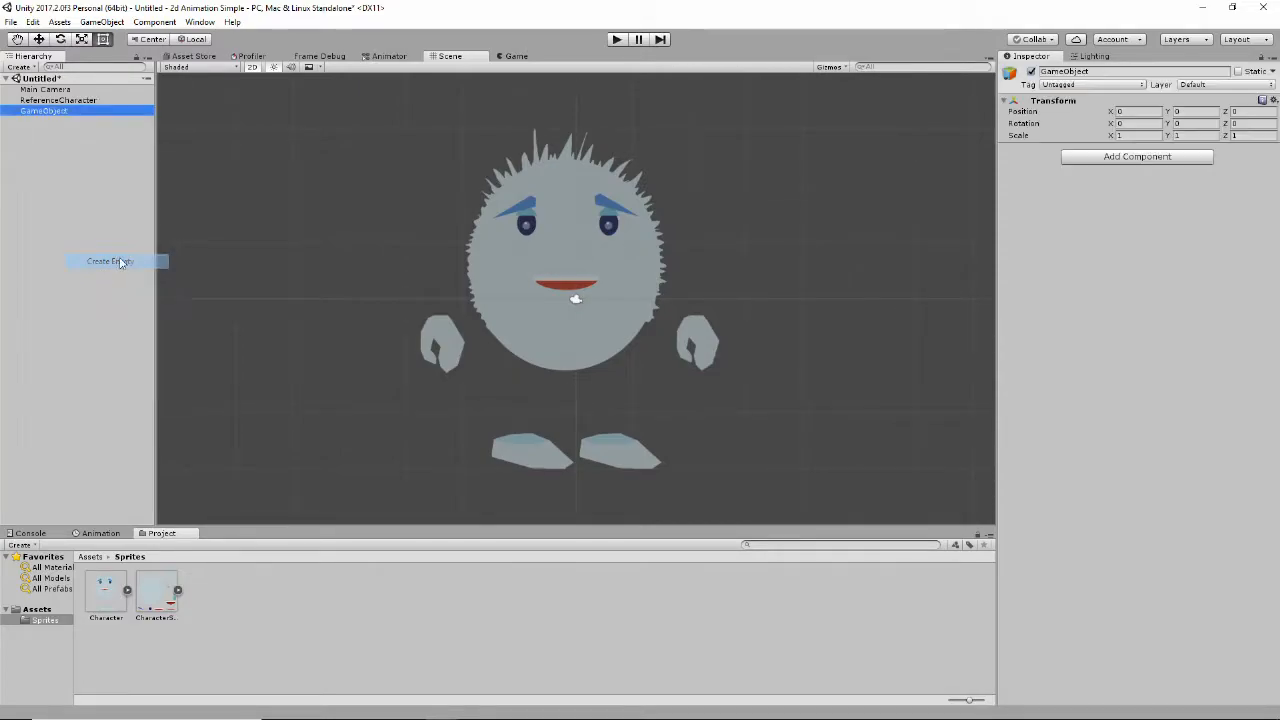
pyautogui.click(1107, 72)
pyautogui.write('Charac')
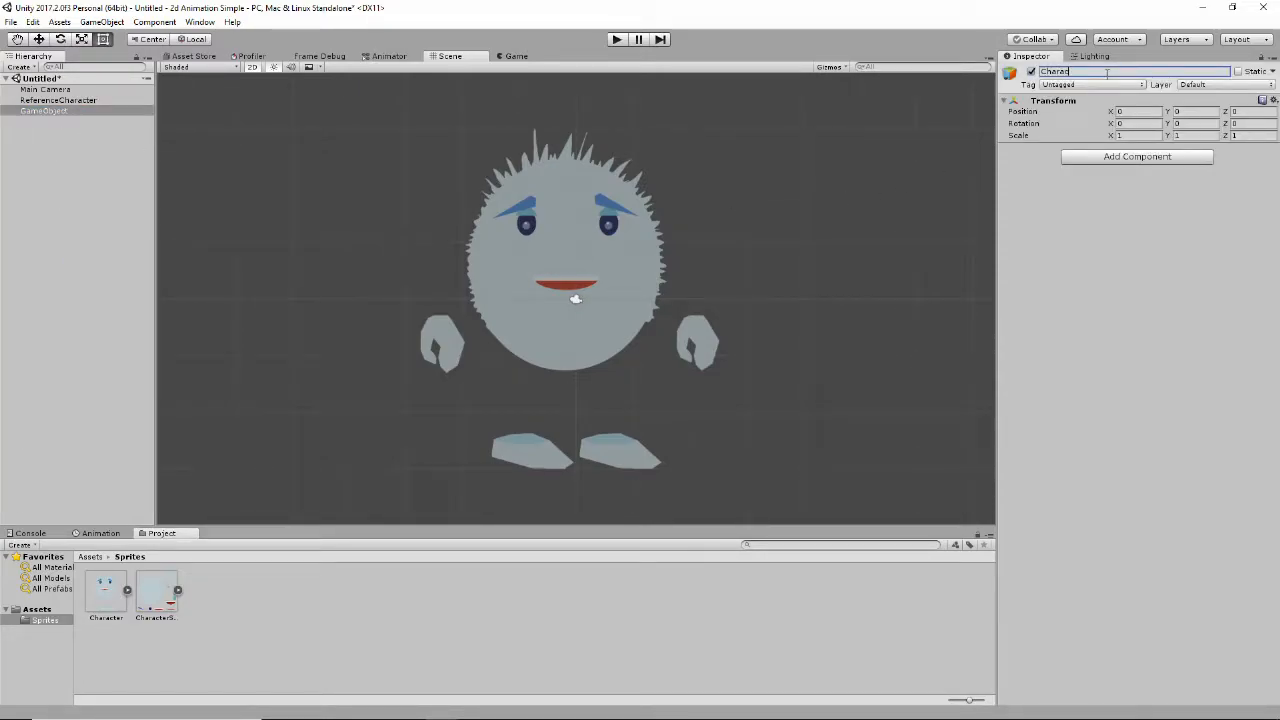
pyautogui.write('ter')
# Create an empty child object under Character and name it CharacterRig
pyautogui.rightClick(43, 111)
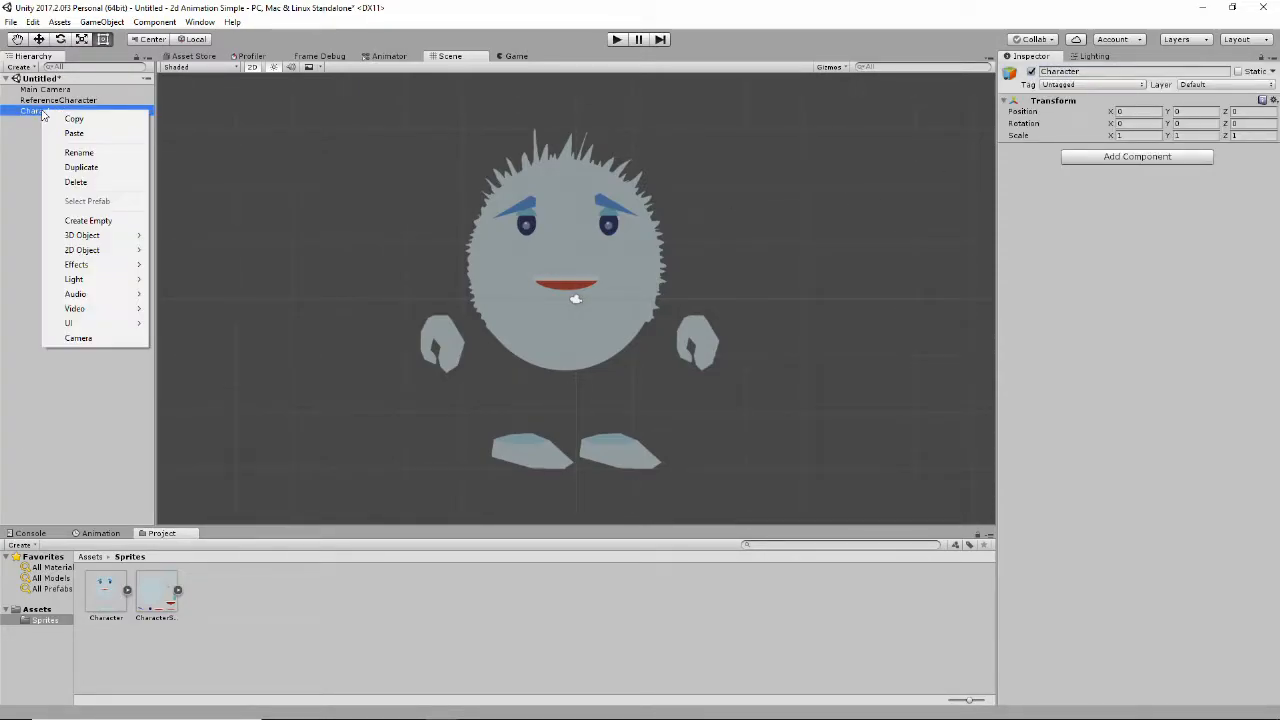
pyautogui.click(107, 222)
pyautogui.click(1097, 72)
pyautogui.write('CharacterRig')
pyautogui.click(69, 122)
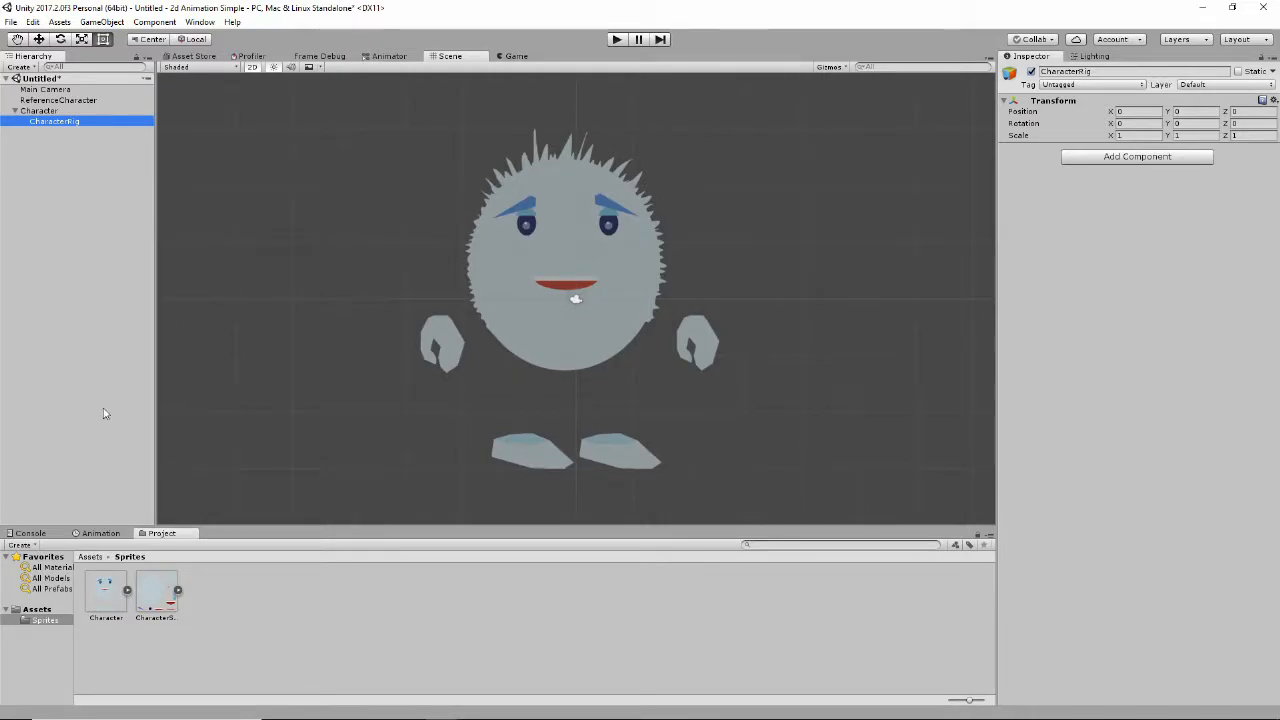
# Apply texture type Sprite (2D and UI) and sprite mode Multiple to the CharacterSheet texture, and open it in the Sprite Editor
pyautogui.click(158, 595)
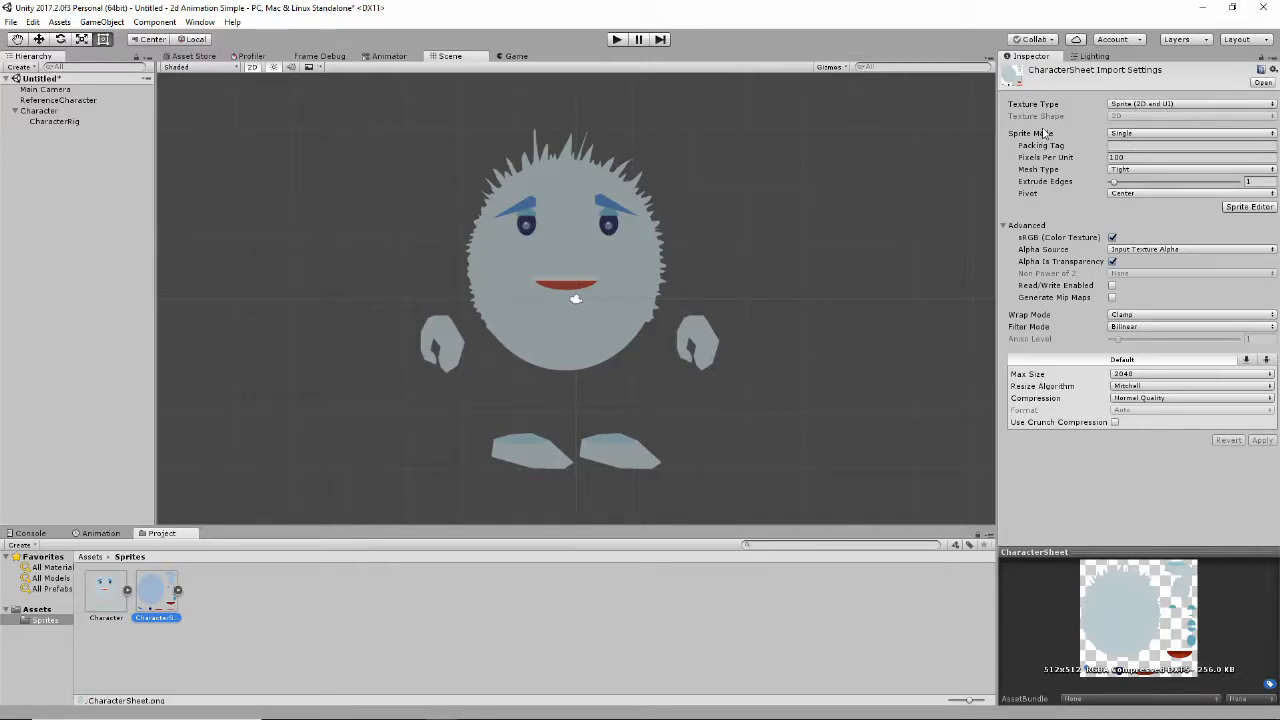
pyautogui.click(1160, 106)
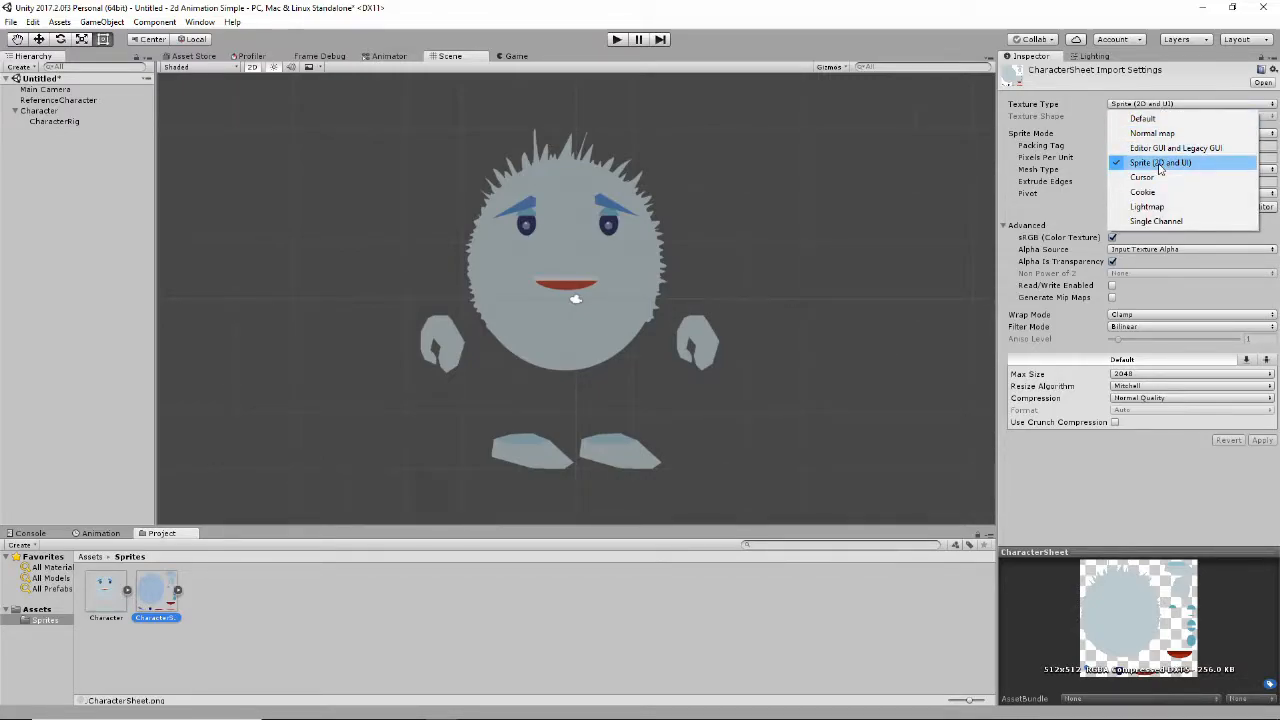
pyautogui.click(1160, 165)
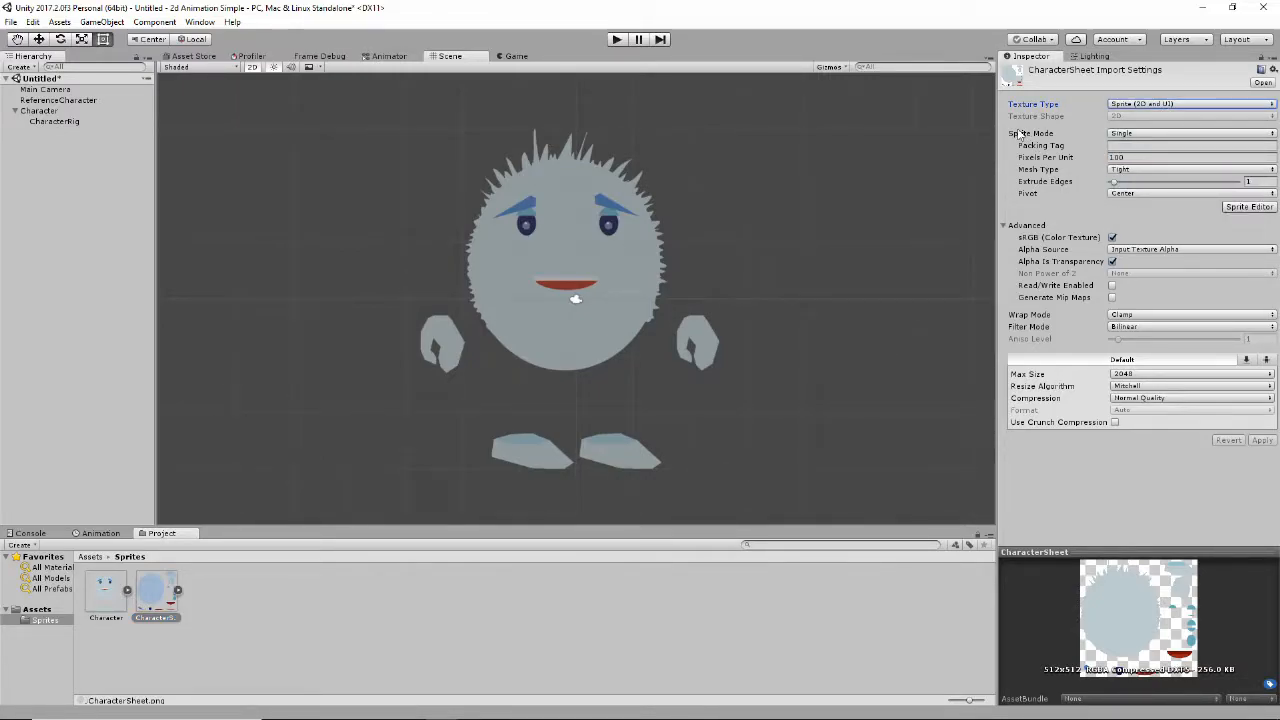
pyautogui.click(1166, 134)
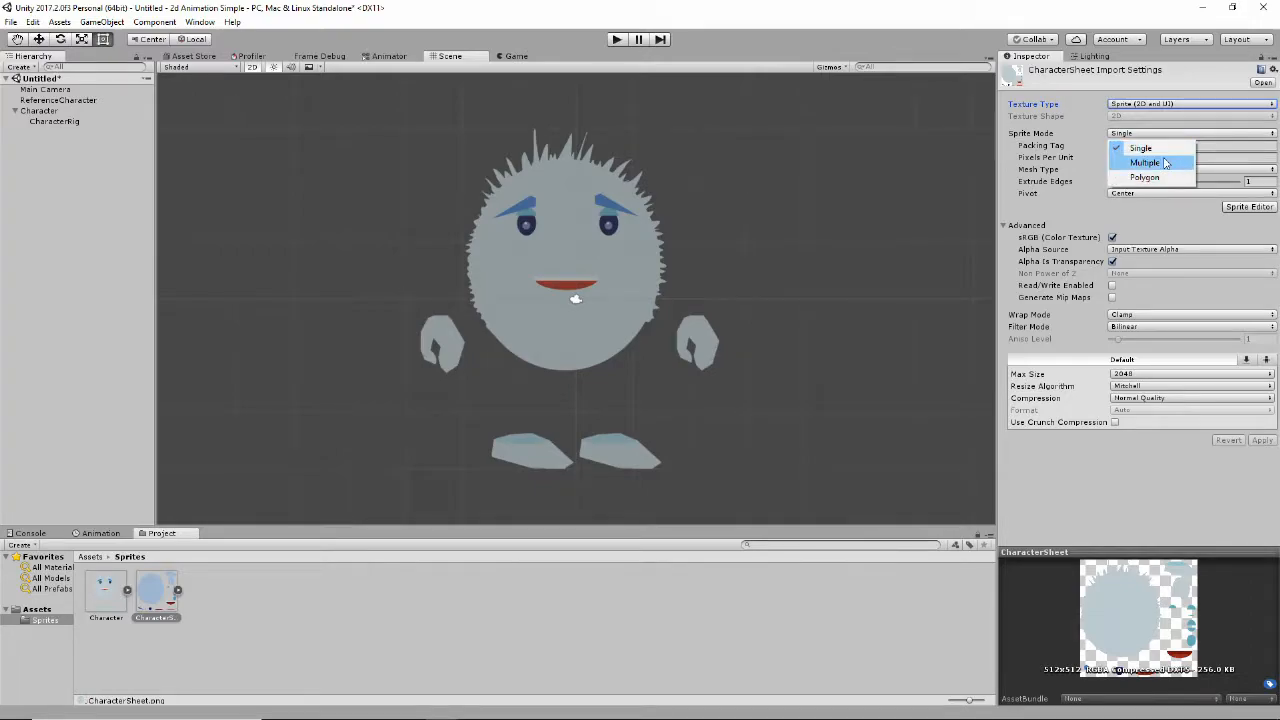
pyautogui.click(1165, 163)
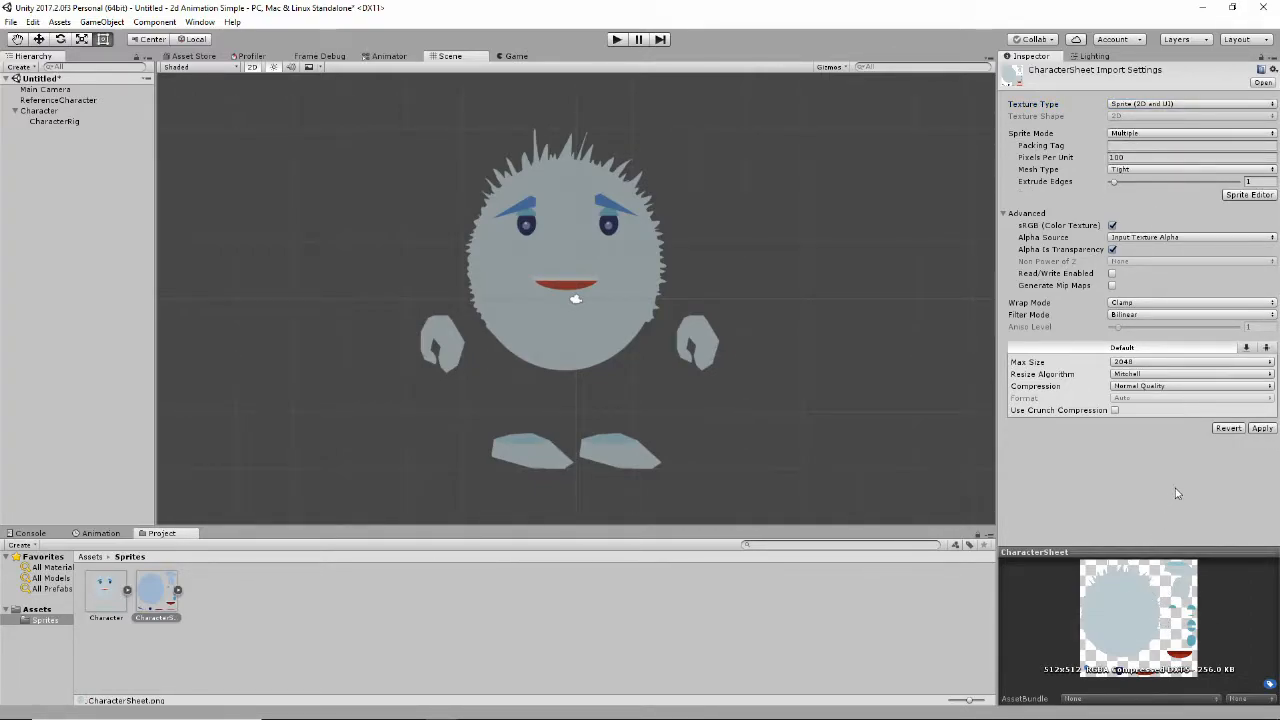
pyautogui.click(1261, 428)
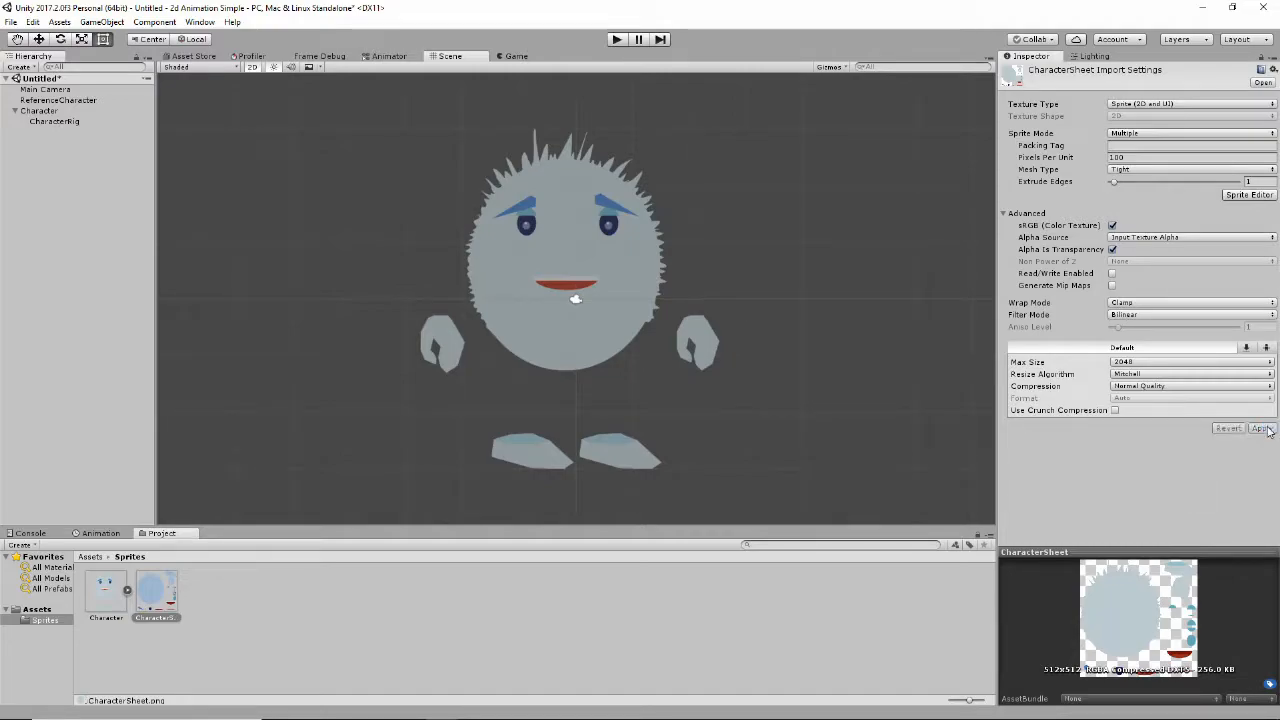
pyautogui.click(1247, 195)
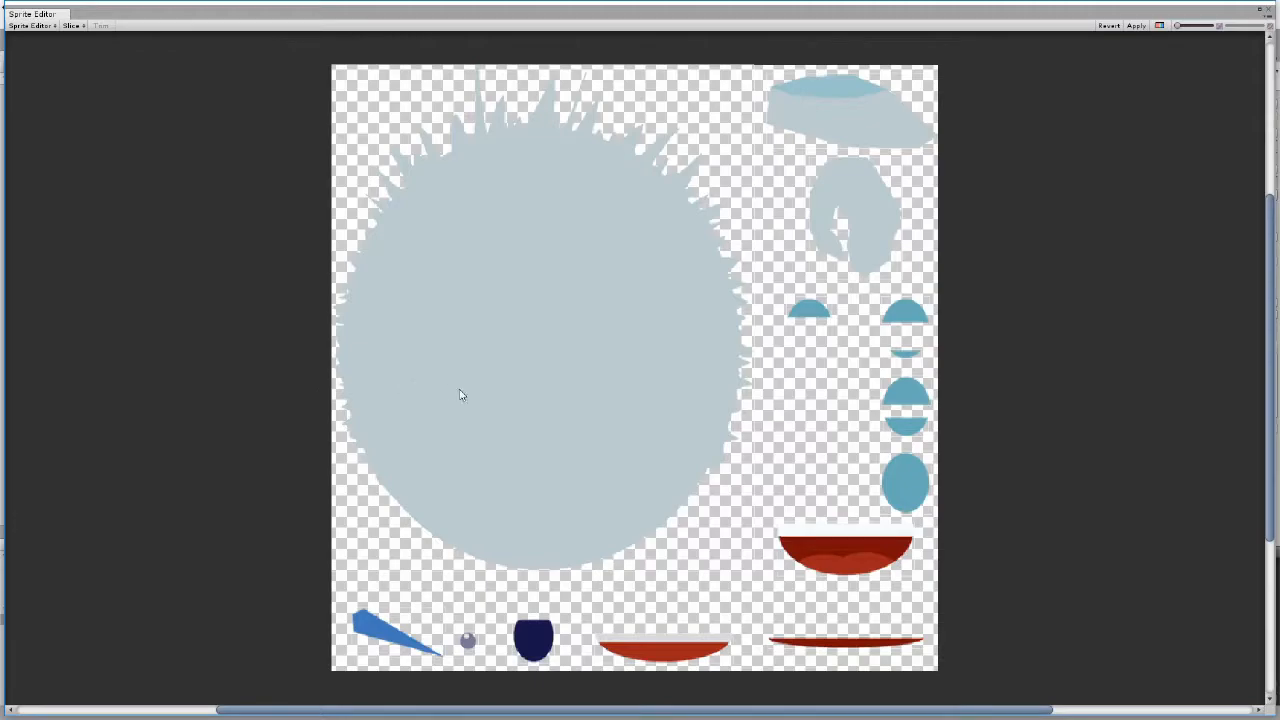
# Slice the character sheet automatically with Center pivot and Delete Existing method, and check the slices around several body parts
pyautogui.click(72, 25)
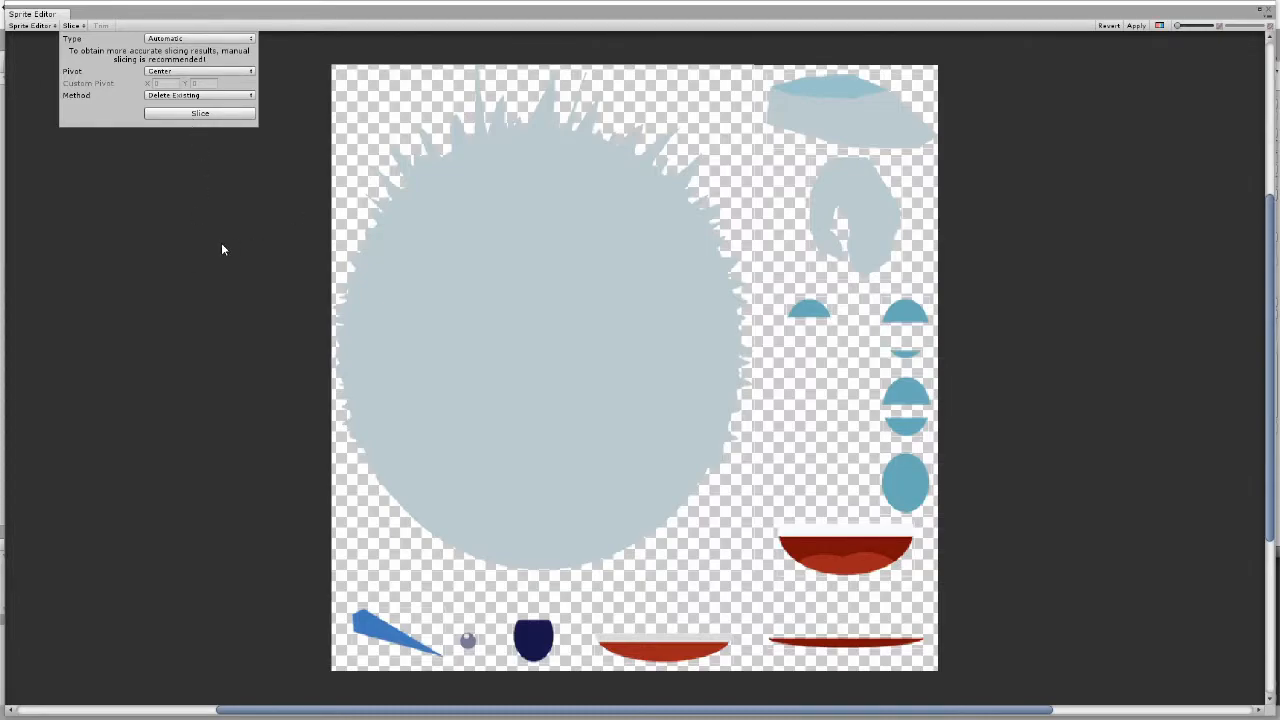
pyautogui.click(222, 244)
pyautogui.click(613, 290)
pyautogui.click(831, 106)
pyautogui.click(840, 195)
pyautogui.click(809, 312)
pyautogui.click(468, 640)
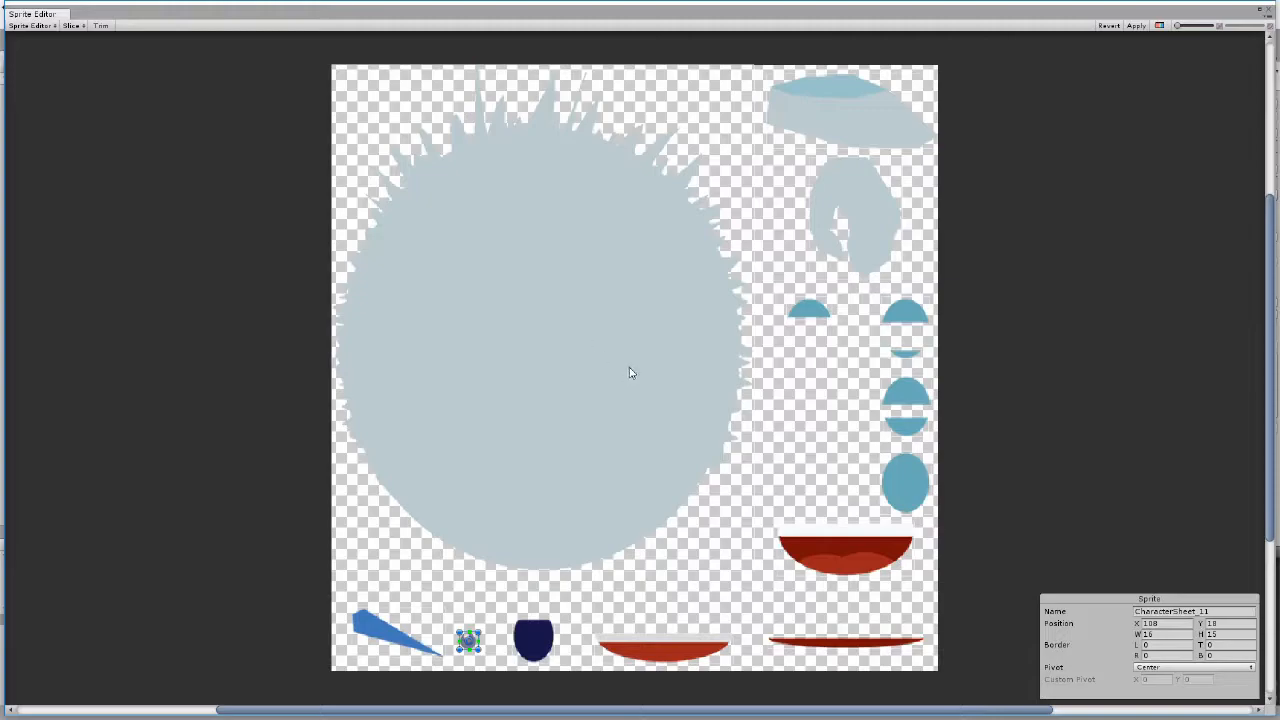
# Rename the slice of the separate small eyelid as CharacterEyeLidOpen
pyautogui.click(551, 295)
pyautogui.click(809, 310)
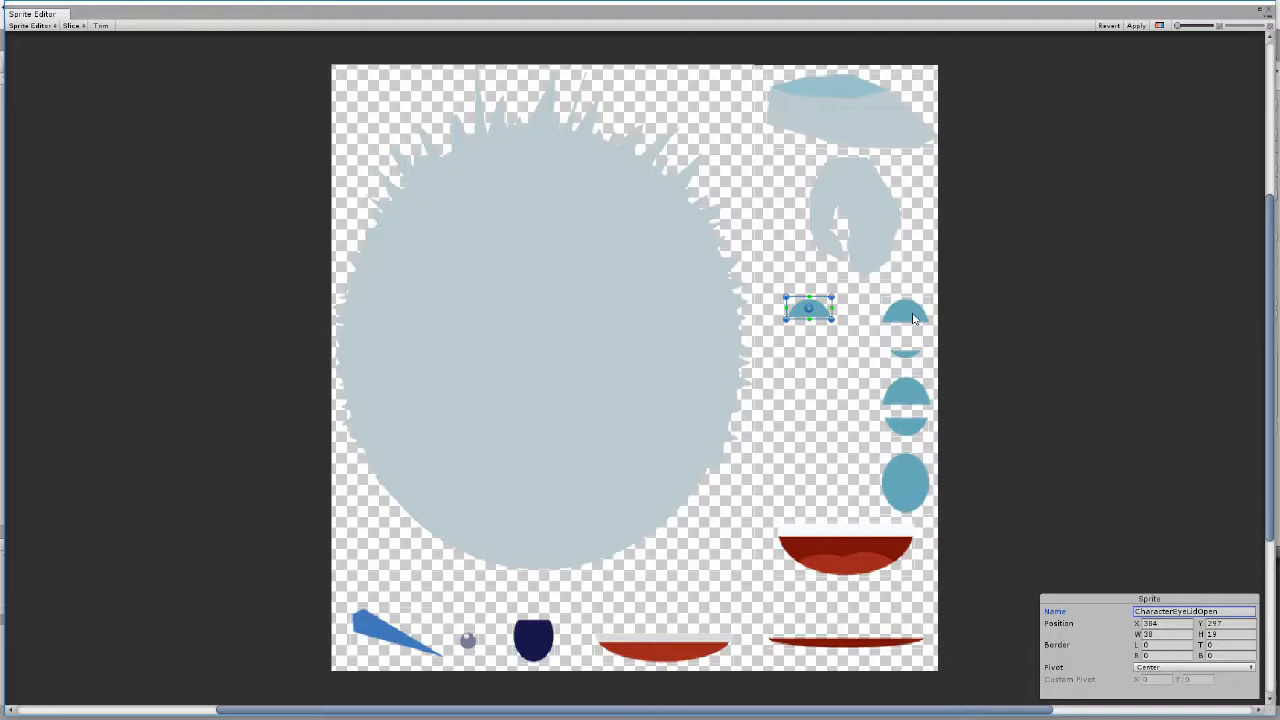
# Extend the slice of the first in-between eyelid's upper half to include its thin lower half, making it 52 high
pyautogui.click(913, 317)
pyautogui.click(913, 351)
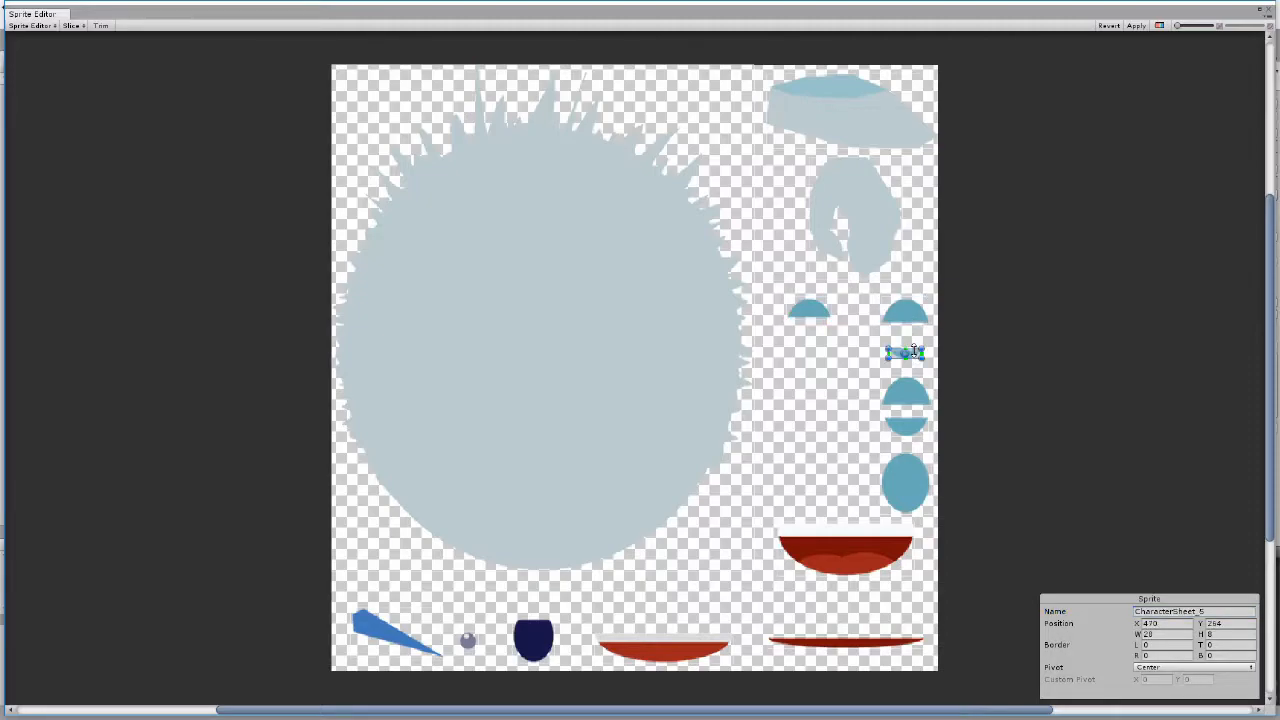
pyautogui.click(922, 320)
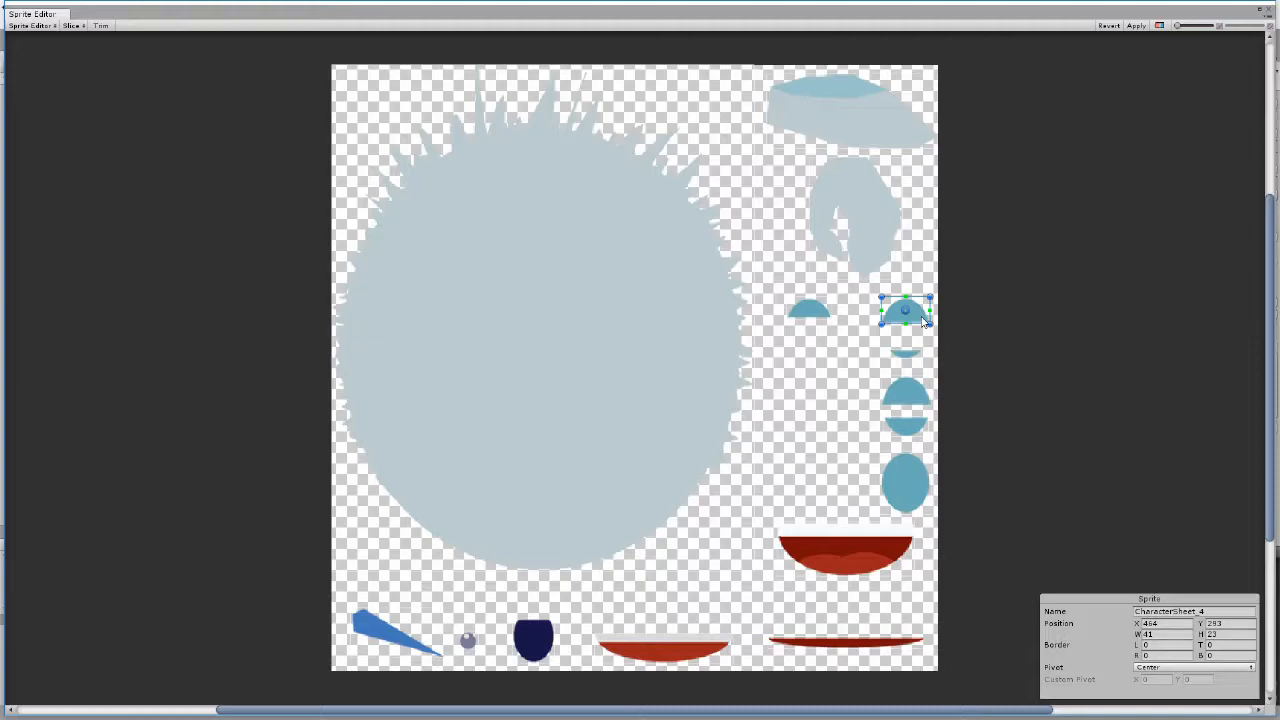
pyautogui.click(912, 355)
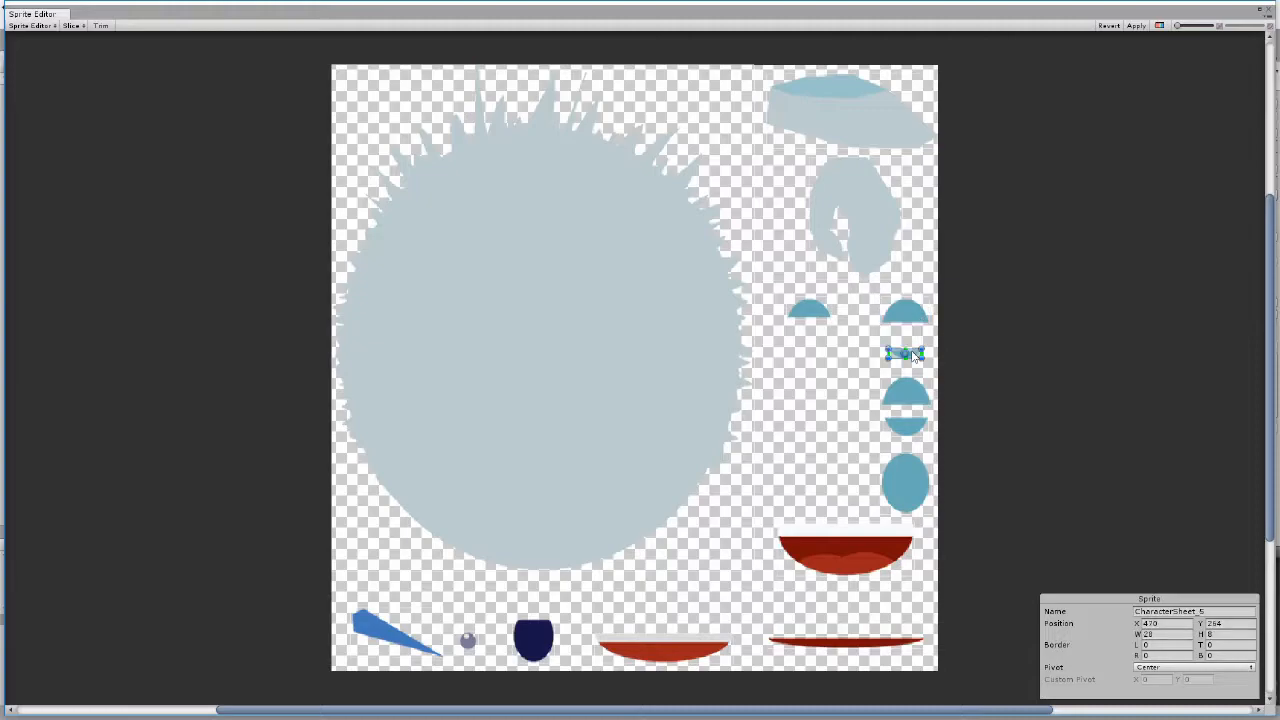
pyautogui.click(924, 327)
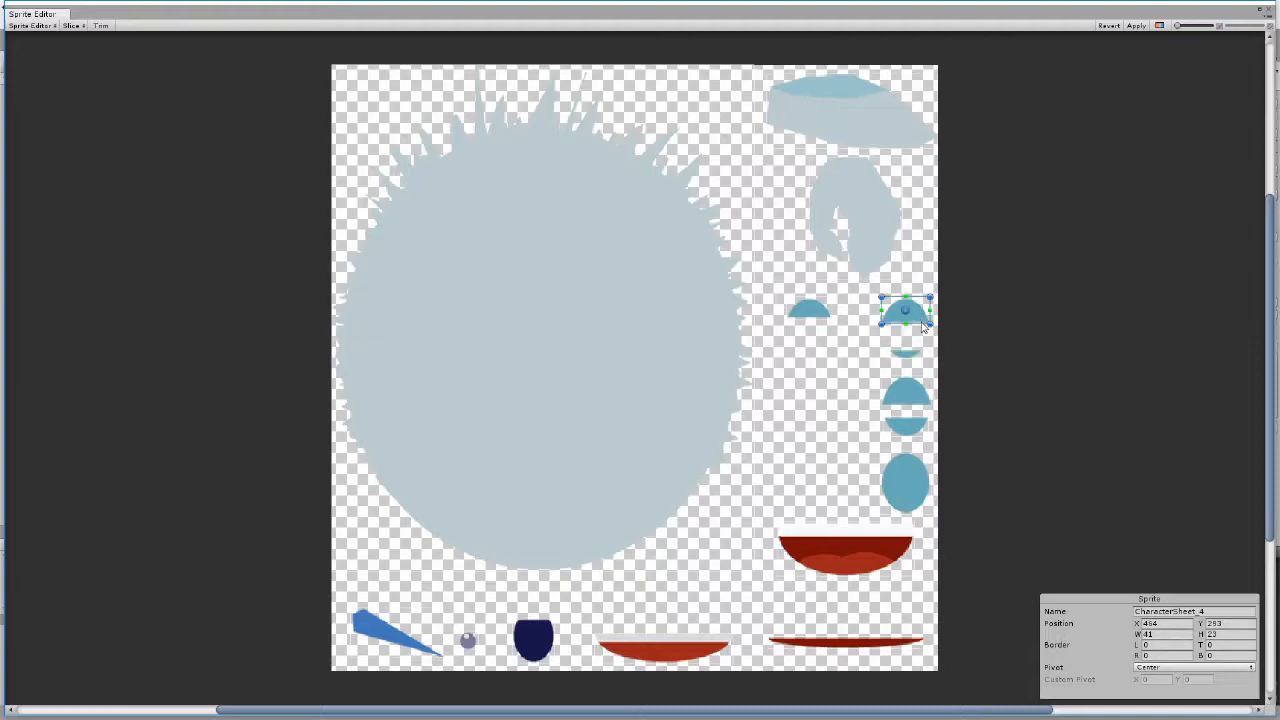
pyautogui.click(919, 356)
pyautogui.click(917, 355)
pyautogui.click(919, 357)
pyautogui.scroll(6, 919, 357)
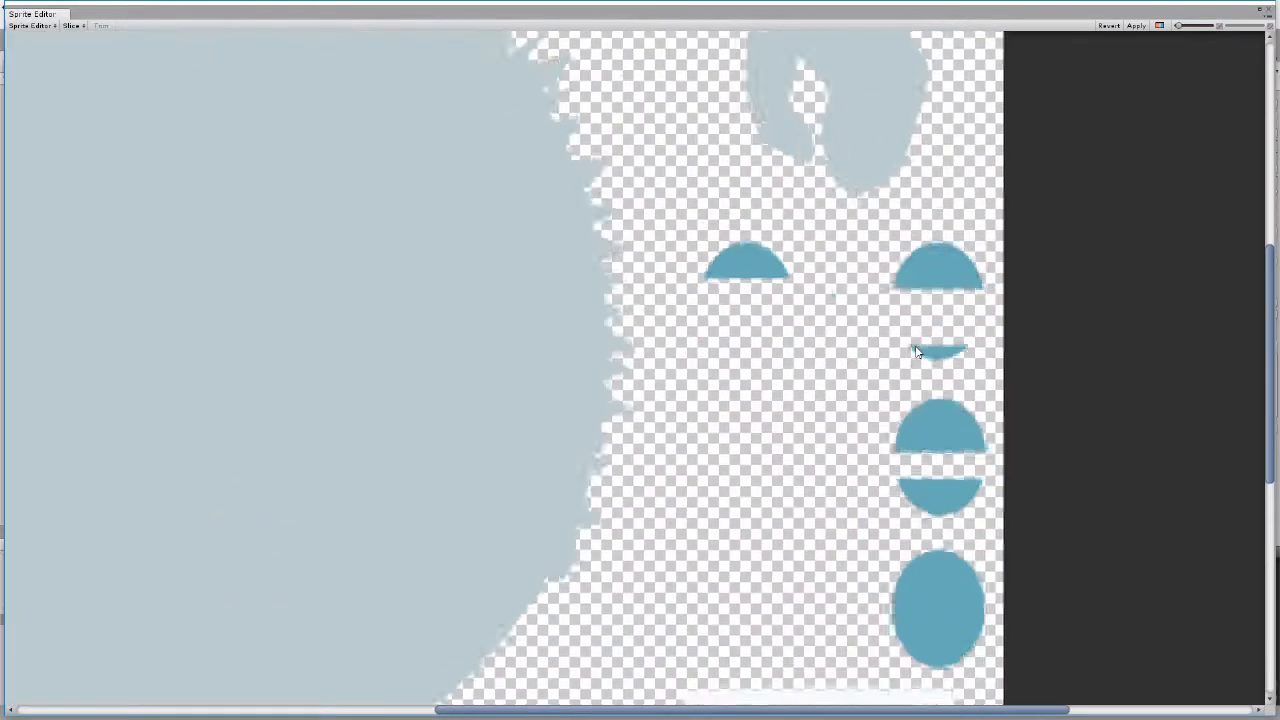
pyautogui.scroll(2, 945, 253)
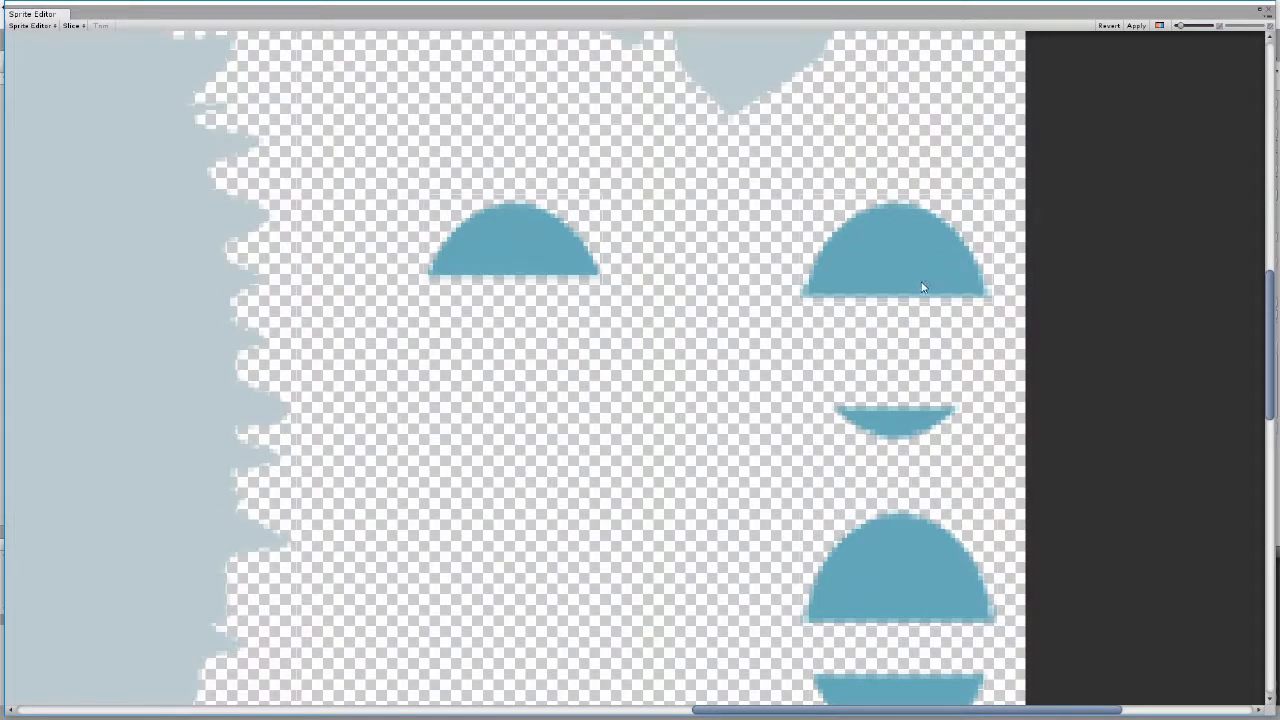
pyautogui.scroll(1, 922, 287)
pyautogui.click(887, 277)
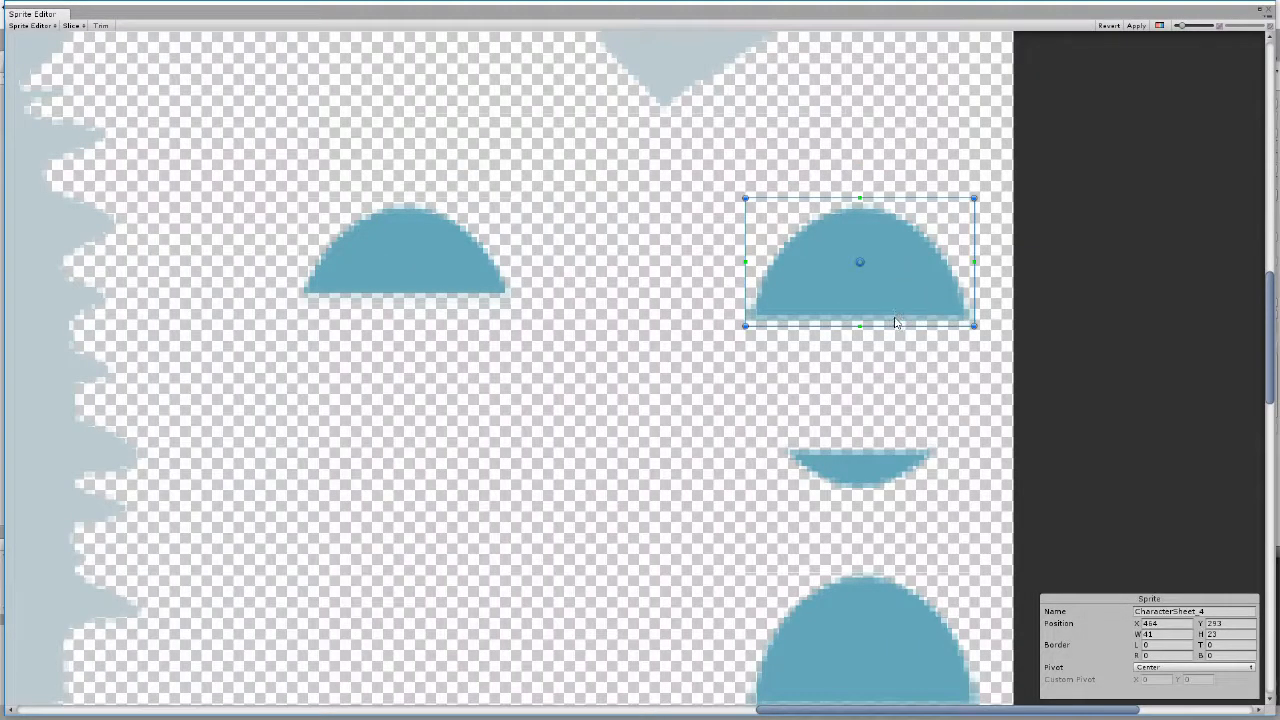
pyautogui.moveTo(894, 326); pyautogui.dragTo(896, 489)
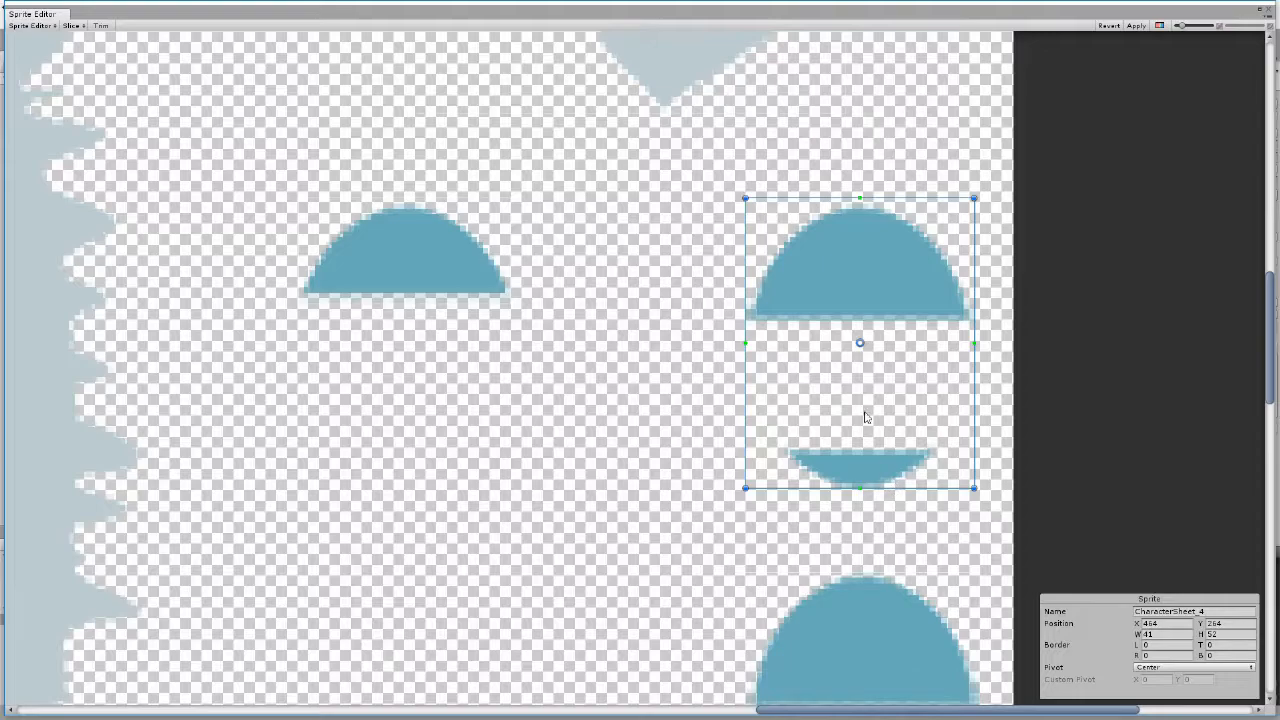
# Extend the slice of the second in-between eyelid's upper half to include its lower half, making it 51 high
pyautogui.moveTo(927, 487); pyautogui.dragTo(853, 191, button='middle')
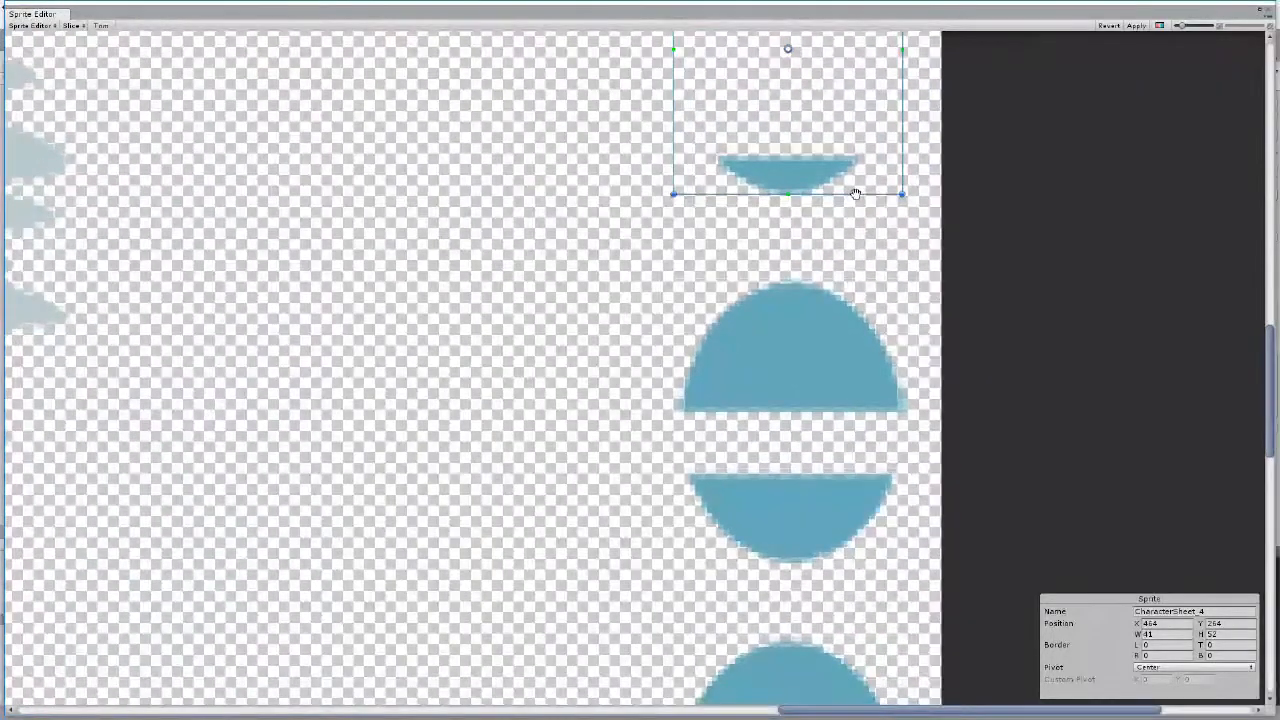
pyautogui.click(794, 516)
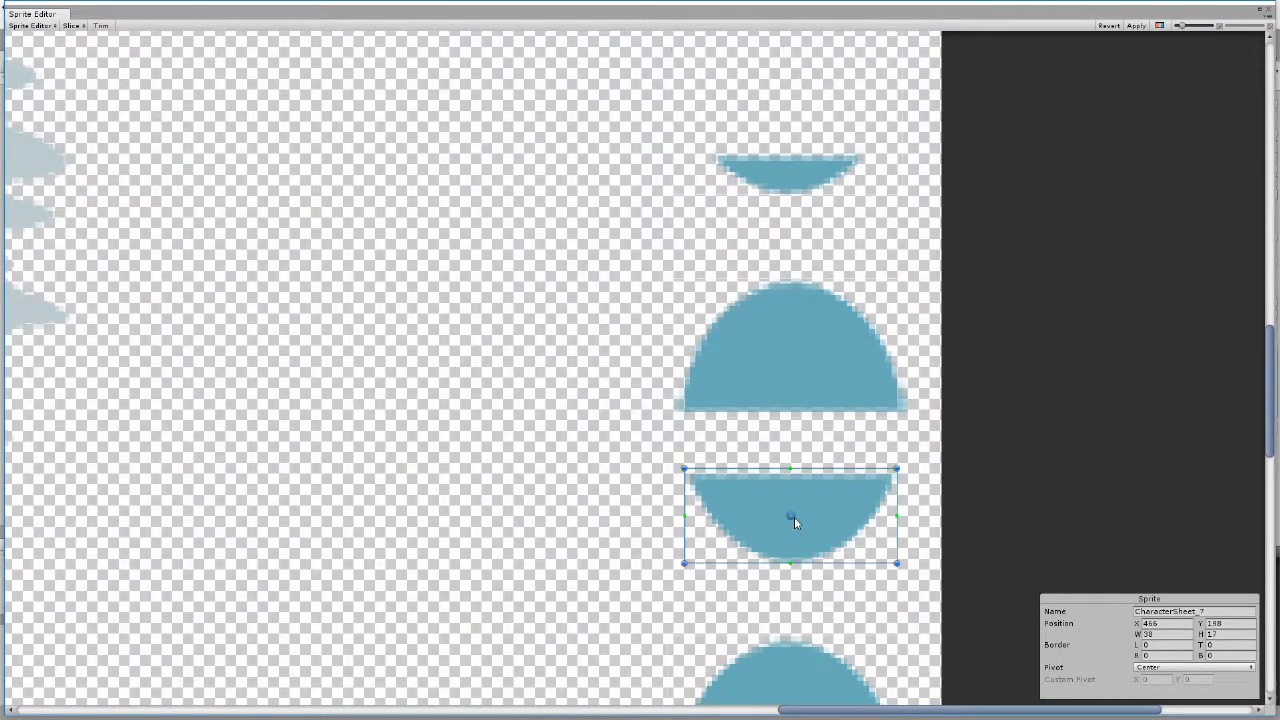
pyautogui.click(844, 419)
pyautogui.click(817, 342)
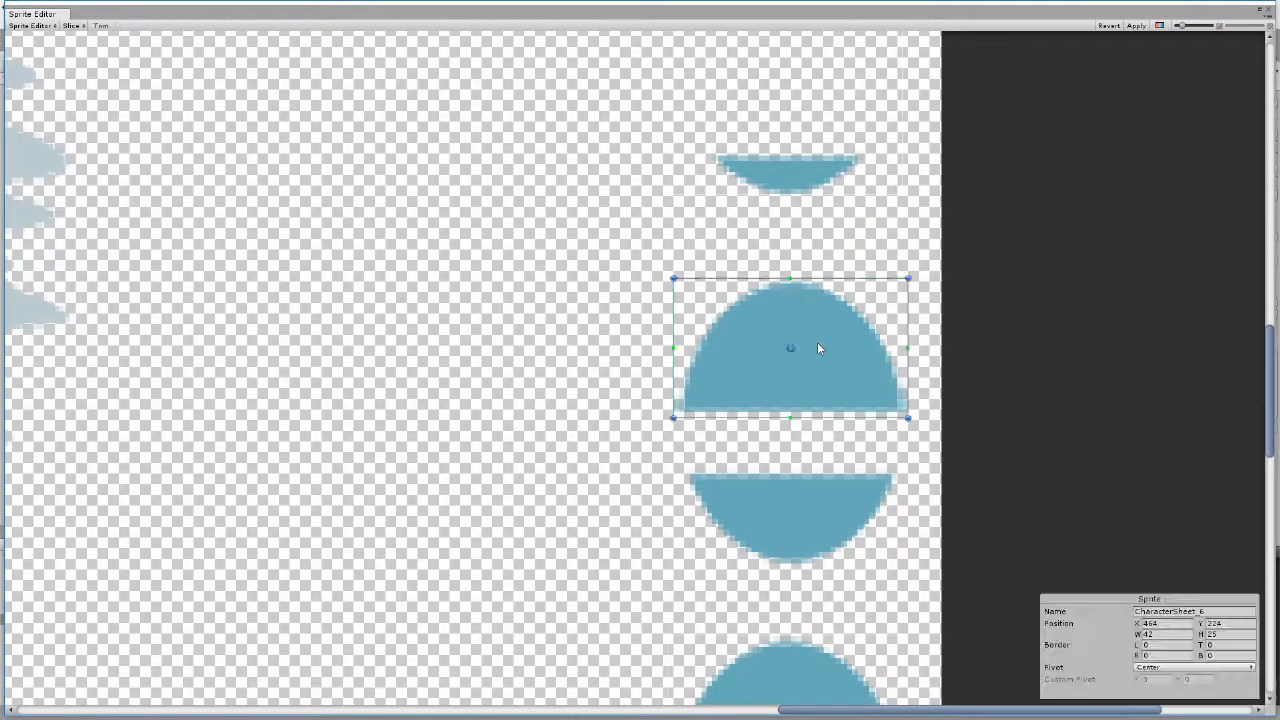
pyautogui.moveTo(846, 411); pyautogui.dragTo(868, 561)
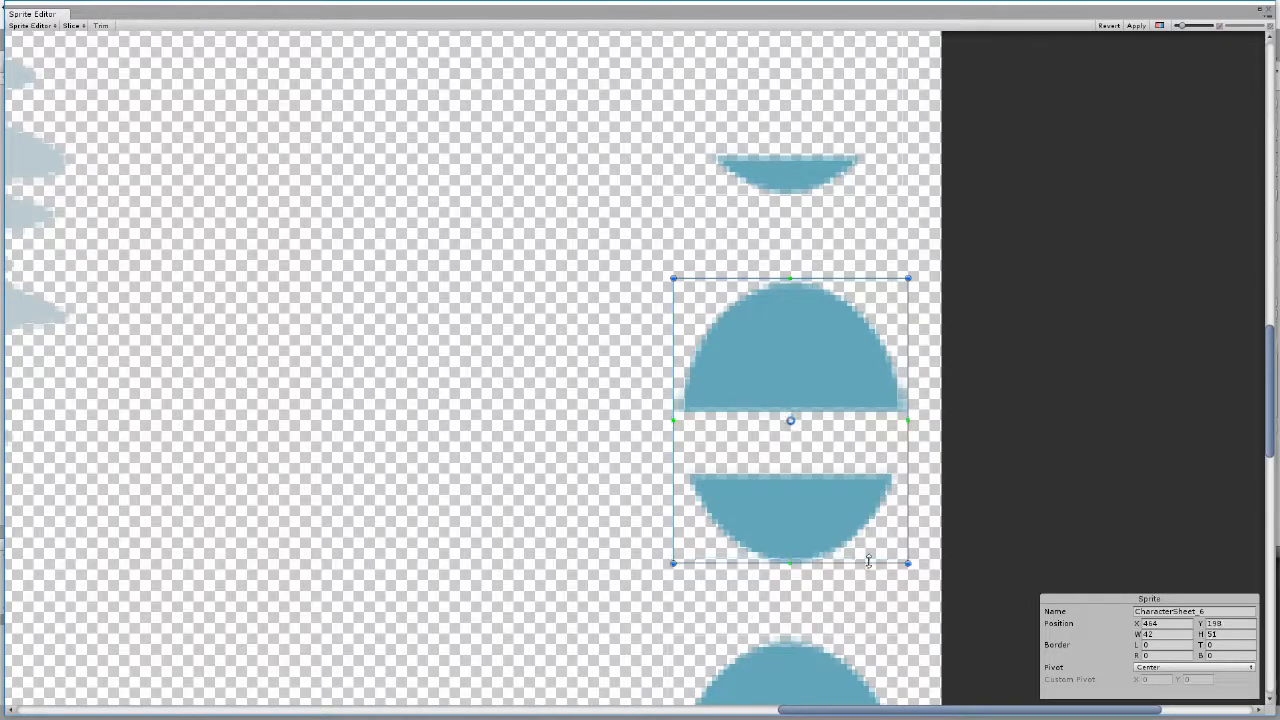
# Rename the large body slice CharacterBody and the hand slice CharacterHand, and give the foot slice a matching name
pyautogui.scroll(-3, 857, 468)
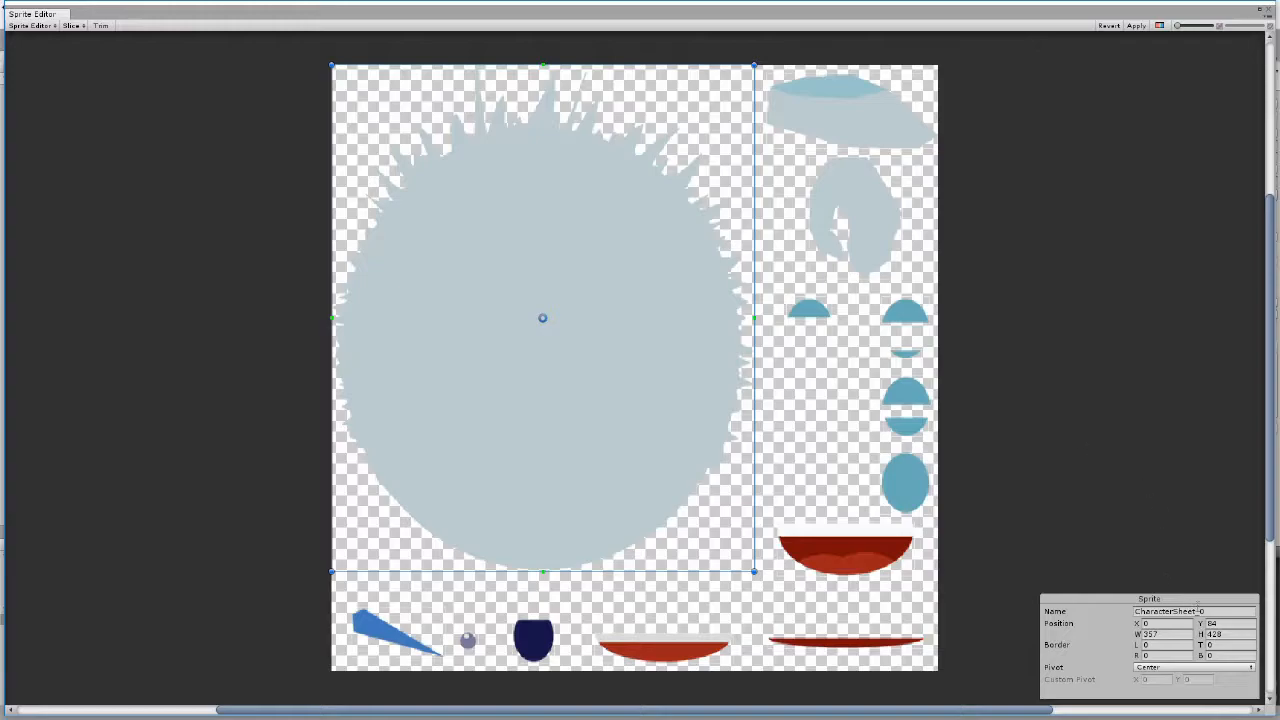
pyautogui.moveTo(1210, 611); pyautogui.dragTo(1172, 611)
pyautogui.click(851, 114)
pyautogui.click(855, 217)
pyautogui.moveTo(1173, 611); pyautogui.dragTo(1250, 612)
pyautogui.write('Hand')
# Rename the eyebrow slice CharacterEyebrows, the pupil slice CharacterPupil and the dark blue eye slice CharacterEye
pyautogui.click(370, 633)
pyautogui.write('Eyebrows')
pyautogui.click(467, 640)
pyautogui.write('Pupil')
pyautogui.click(545, 652)
pyautogui.moveTo(1166, 611); pyautogui.dragTo(1248, 611)
pyautogui.write('Eye')
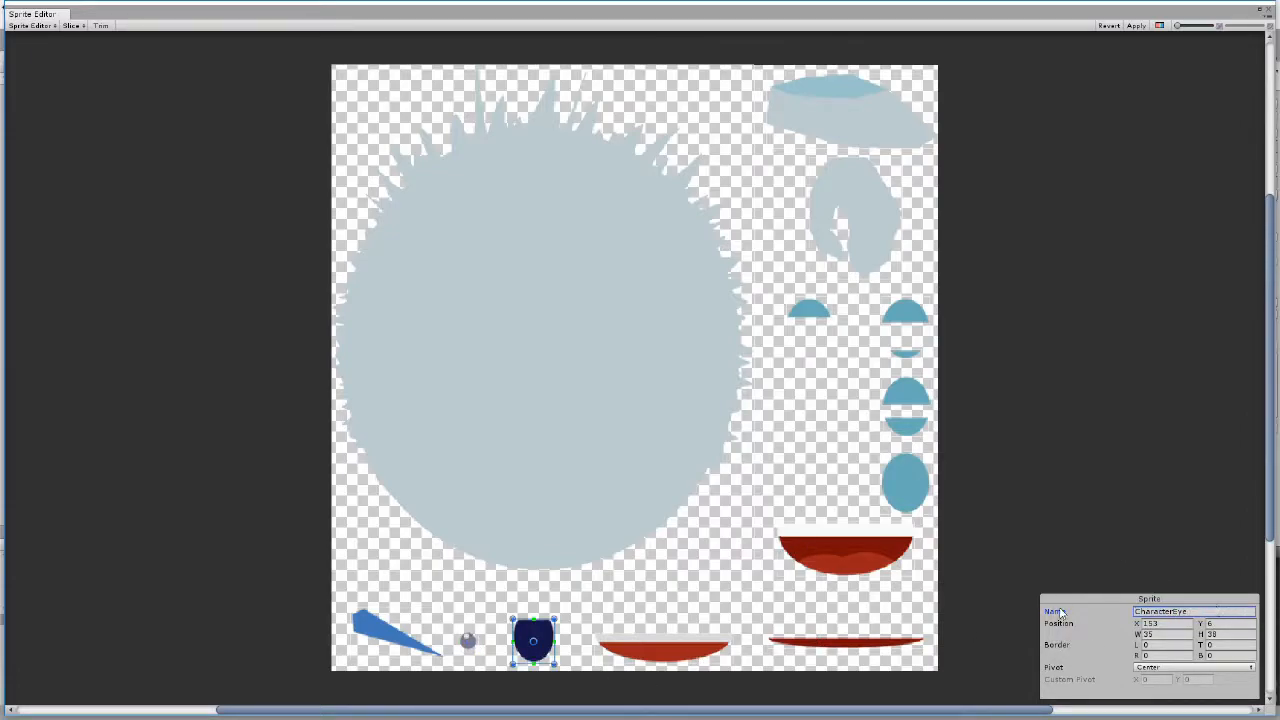
# Rename the closed mouth slice CharacterMouthClosed and give the other two mouth slices matching names
pyautogui.click(840, 642)
pyautogui.moveTo(1172, 611)
pyautogui.mouseDown()
pyautogui.moveTo(1261, 627)
pyautogui.moveTo(1175, 612)
pyautogui.mouseUp()
pyautogui.write('MouthClosed')
pyautogui.click(702, 648)
pyautogui.write('Mo')
pyautogui.click(845, 548)
pyautogui.moveTo(1171, 611); pyautogui.dragTo(1225, 611)
# Name the open eyelid slice CharacterEyeLidOpen and the first in-between eyelid CharacterEyeLidInbetween1, and give the second in-between eyelid a matching name
pyautogui.click(808, 308)
pyautogui.write('Ey')
pyautogui.click(912, 320)
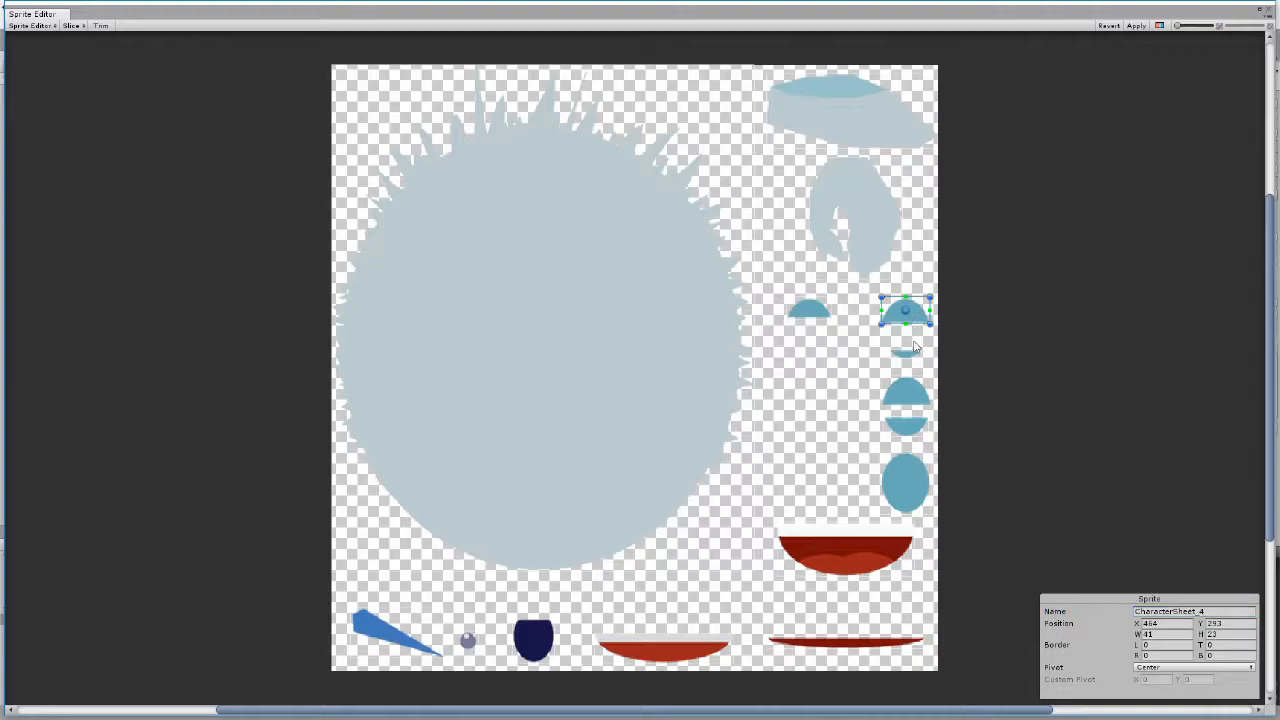
pyautogui.moveTo(906, 327); pyautogui.dragTo(766, 262, button='middle')
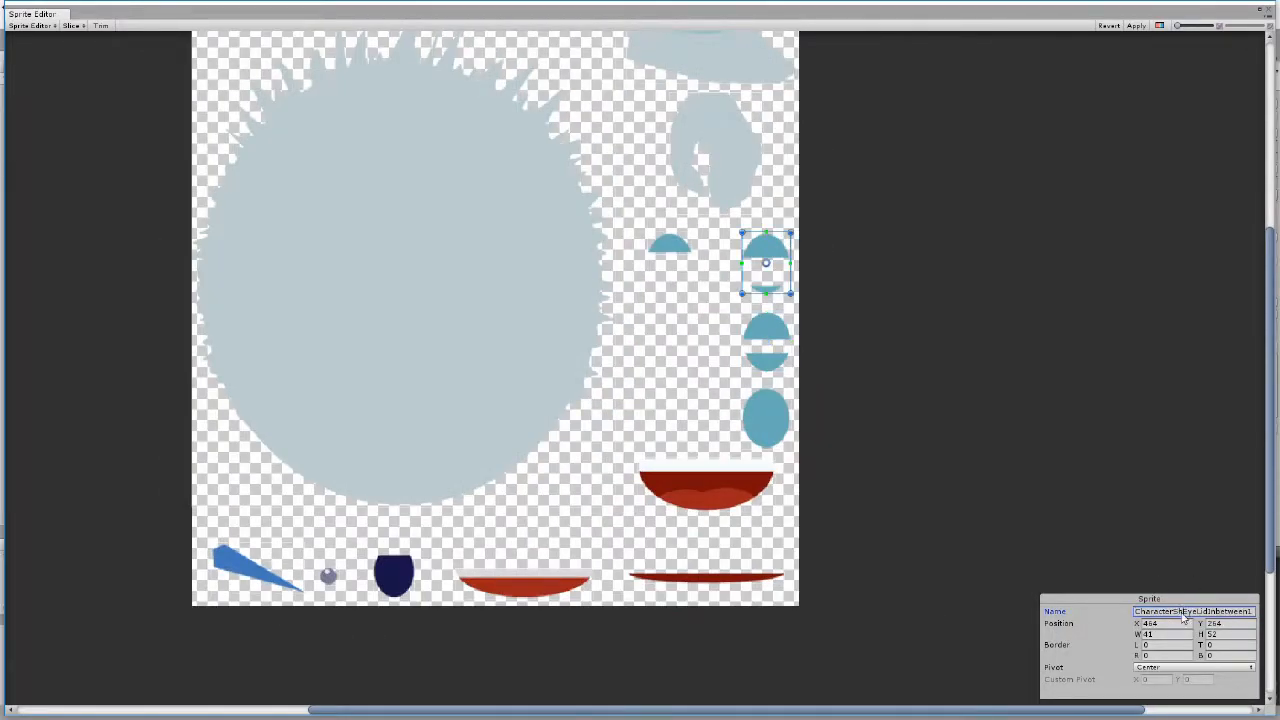
pyautogui.click(766, 340)
# Rename the full oval eyelid slice CharacterEyeLidClosed
pyautogui.click(761, 421)
pyautogui.click(1208, 610)
pyautogui.moveTo(1208, 610); pyautogui.dragTo(1179, 616)
pyautogui.write('EyeLidC')
pyautogui.write('losed')
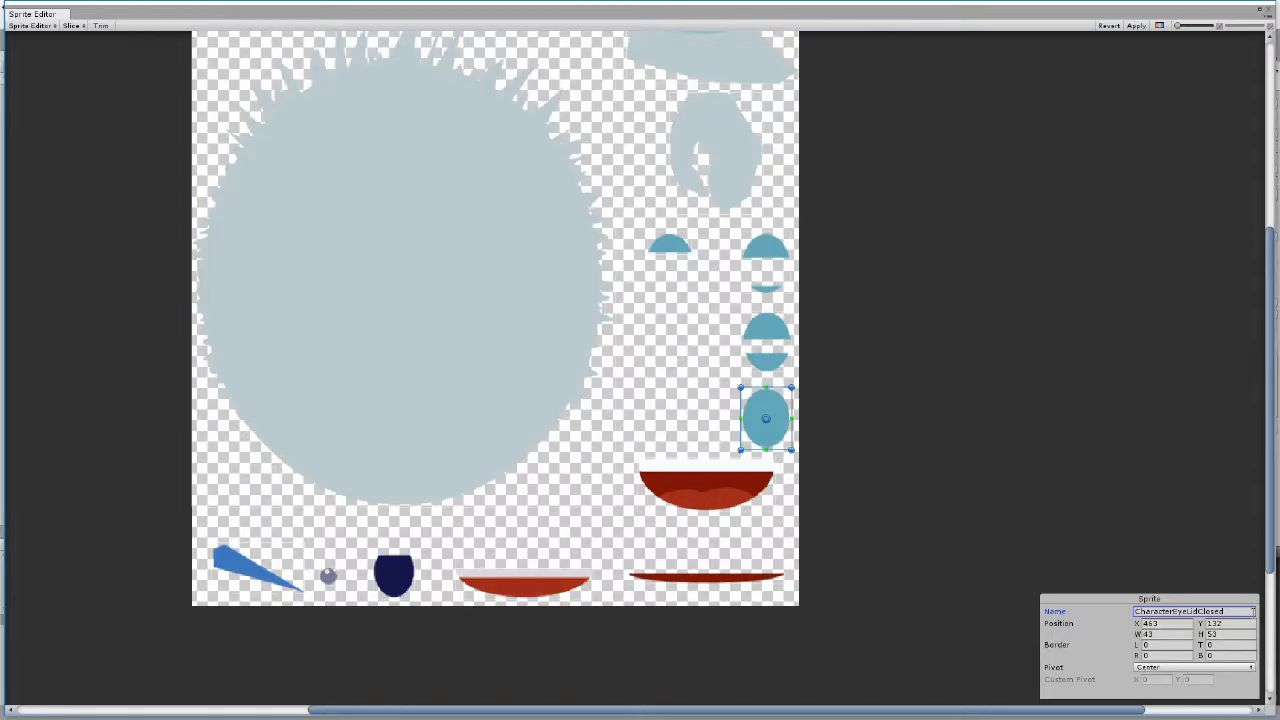
# Apply the slicing, close the Sprite Editor and expand the CharacterSheet asset to show its individual sprites
pyautogui.click(1137, 26)
pyautogui.click(1264, 19)
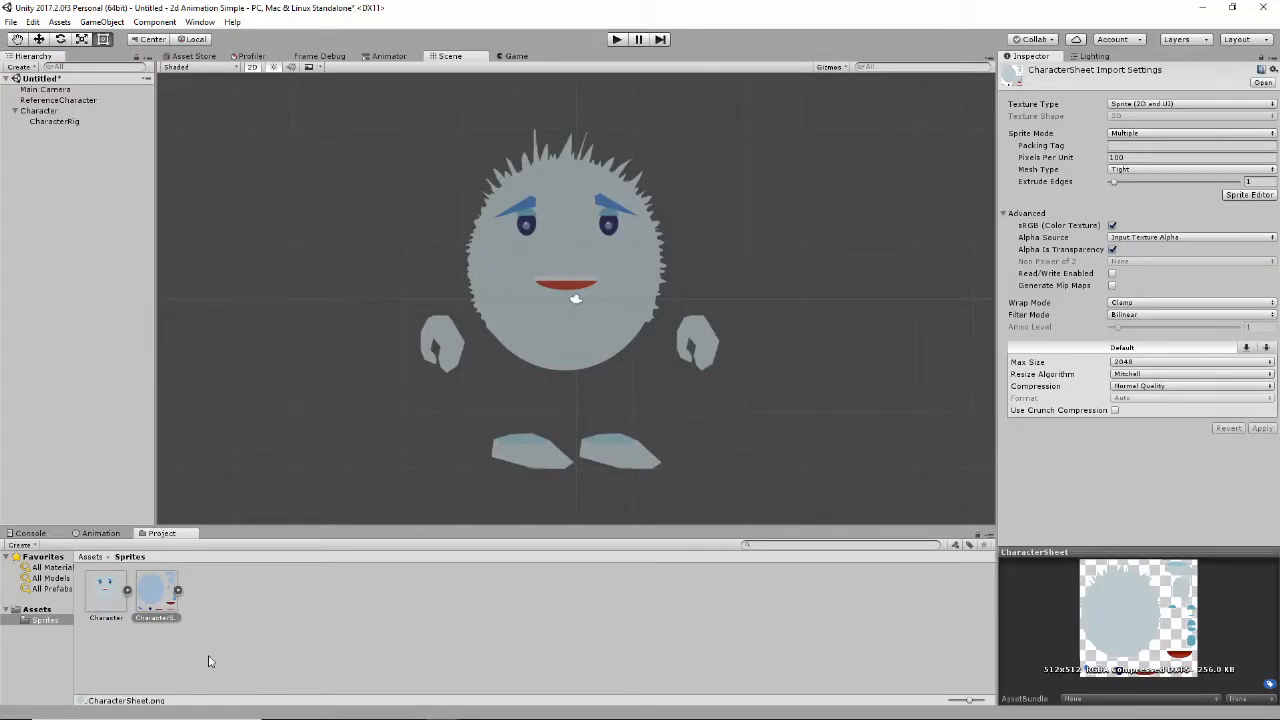
pyautogui.click(167, 594)
pyautogui.click(178, 592)
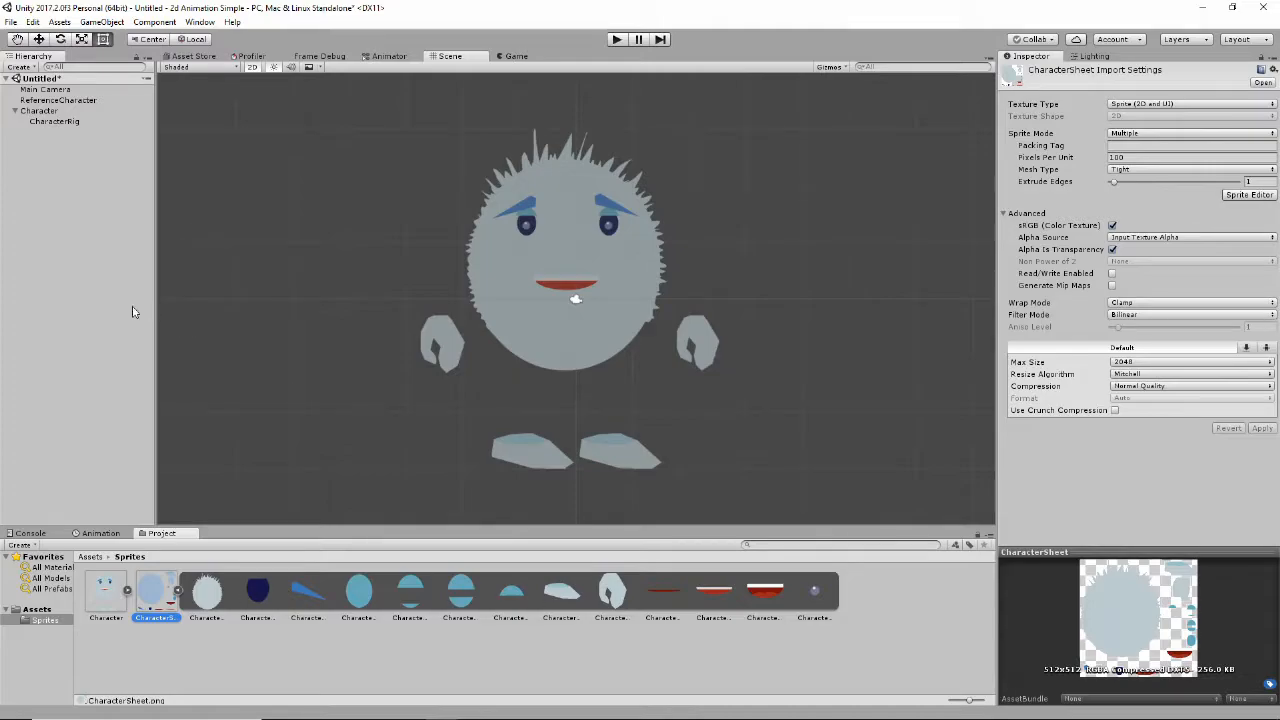
# Create a 2D sprite object as a child of CharacterRig and name it Body
pyautogui.click(45, 111)
pyautogui.click(51, 122)
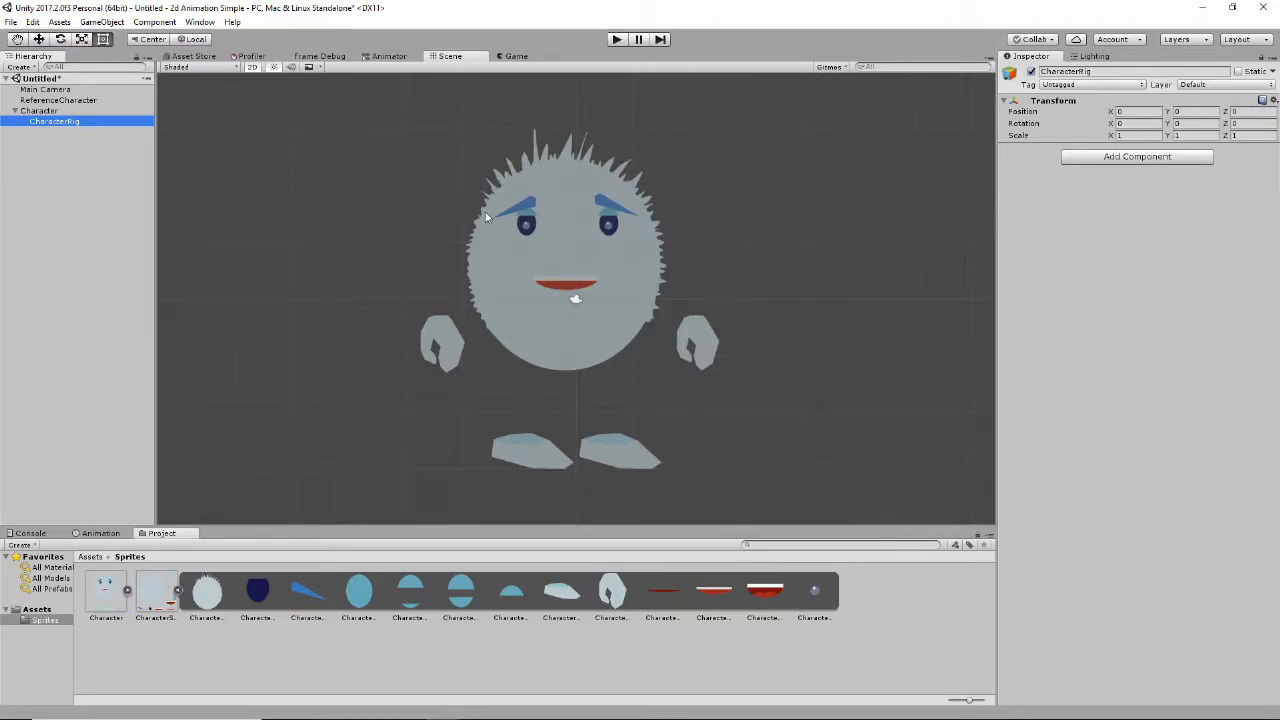
pyautogui.rightClick(48, 121)
pyautogui.click(38, 143)
pyautogui.click(52, 121)
pyautogui.rightClick(52, 121)
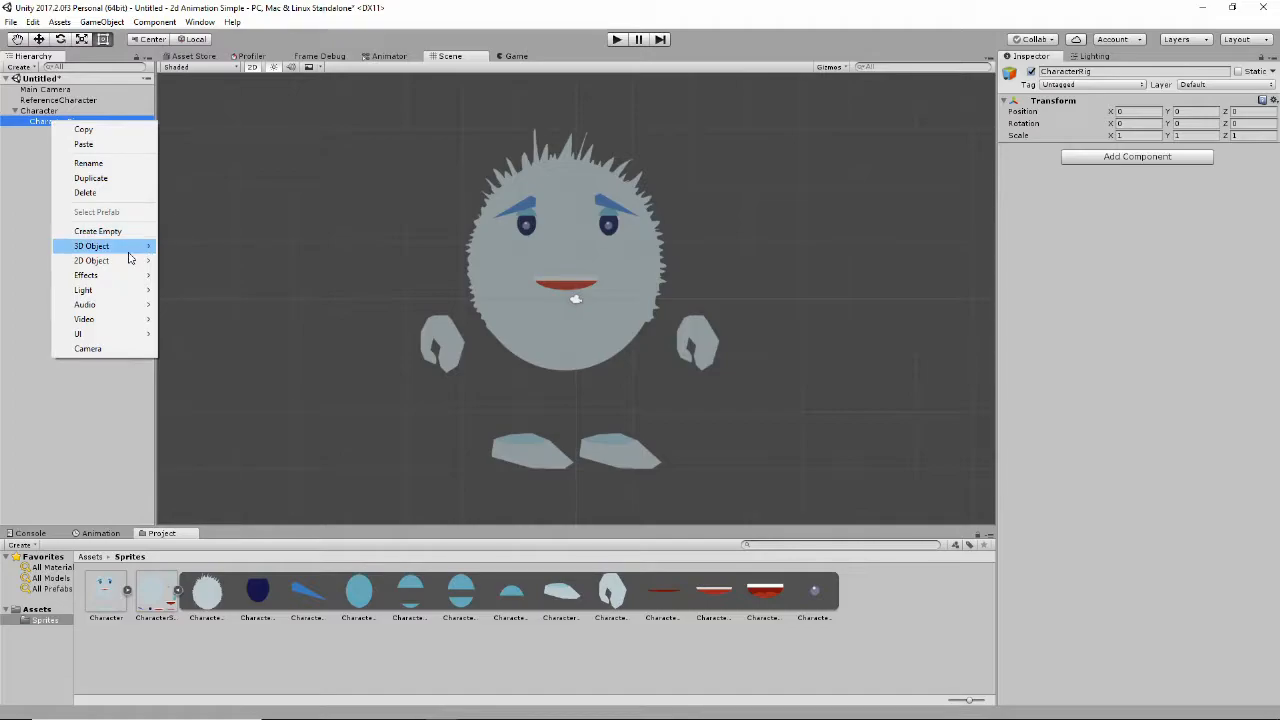
pyautogui.moveTo(128, 250)
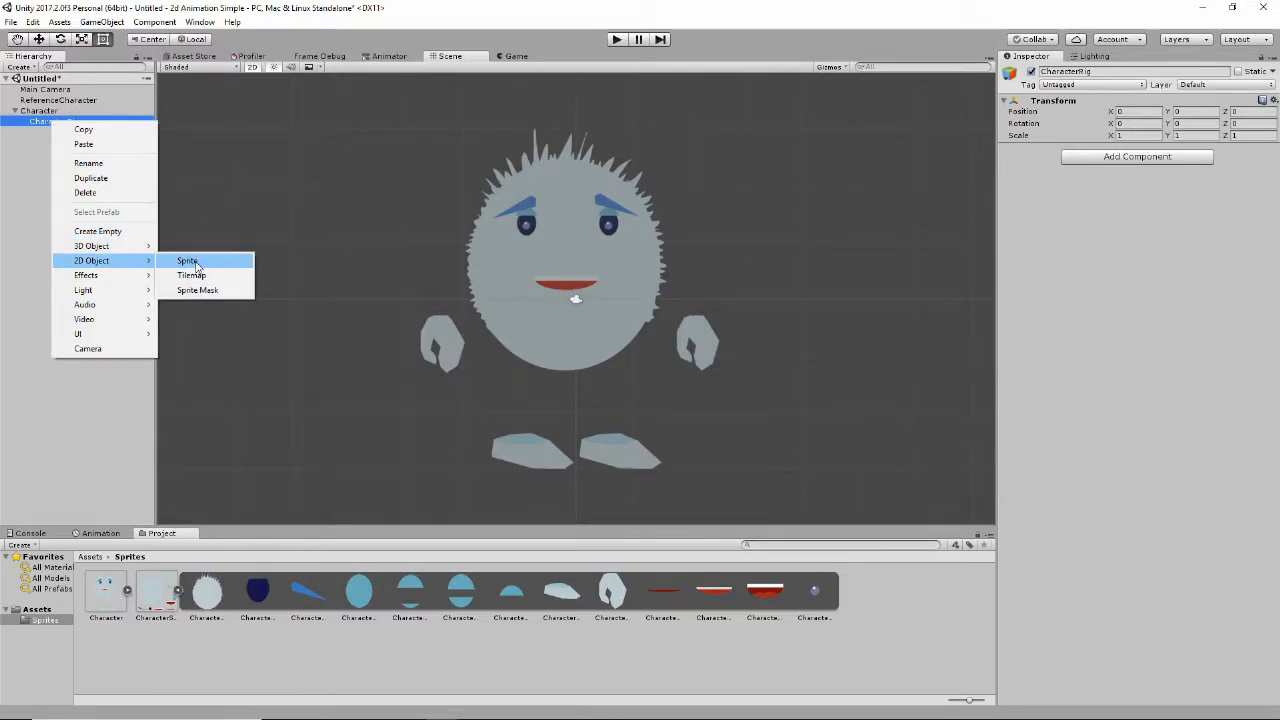
pyautogui.click(196, 264)
pyautogui.click(1110, 72)
pyautogui.write('Body')
pyautogui.press('Return')
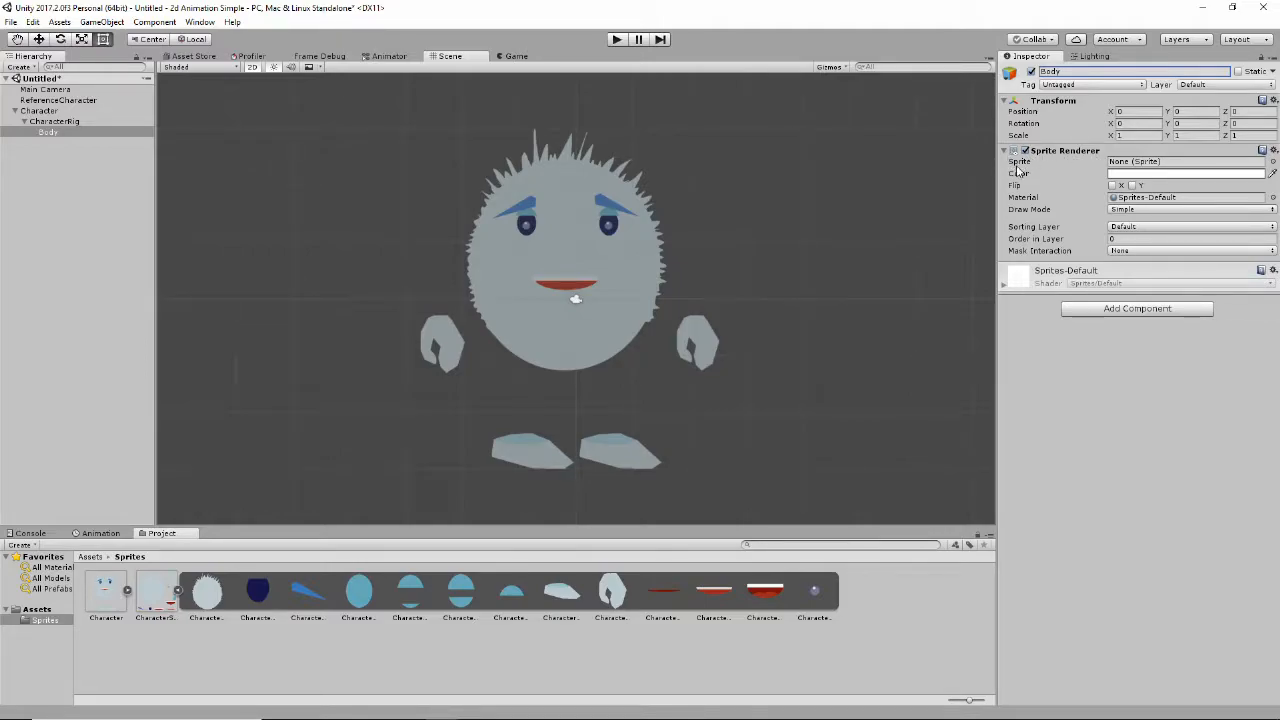
# Assign the CharacterBody sprite to Body and move it over the reference character's body, at about X -0.19, Y 0.86
pyautogui.click(1273, 162)
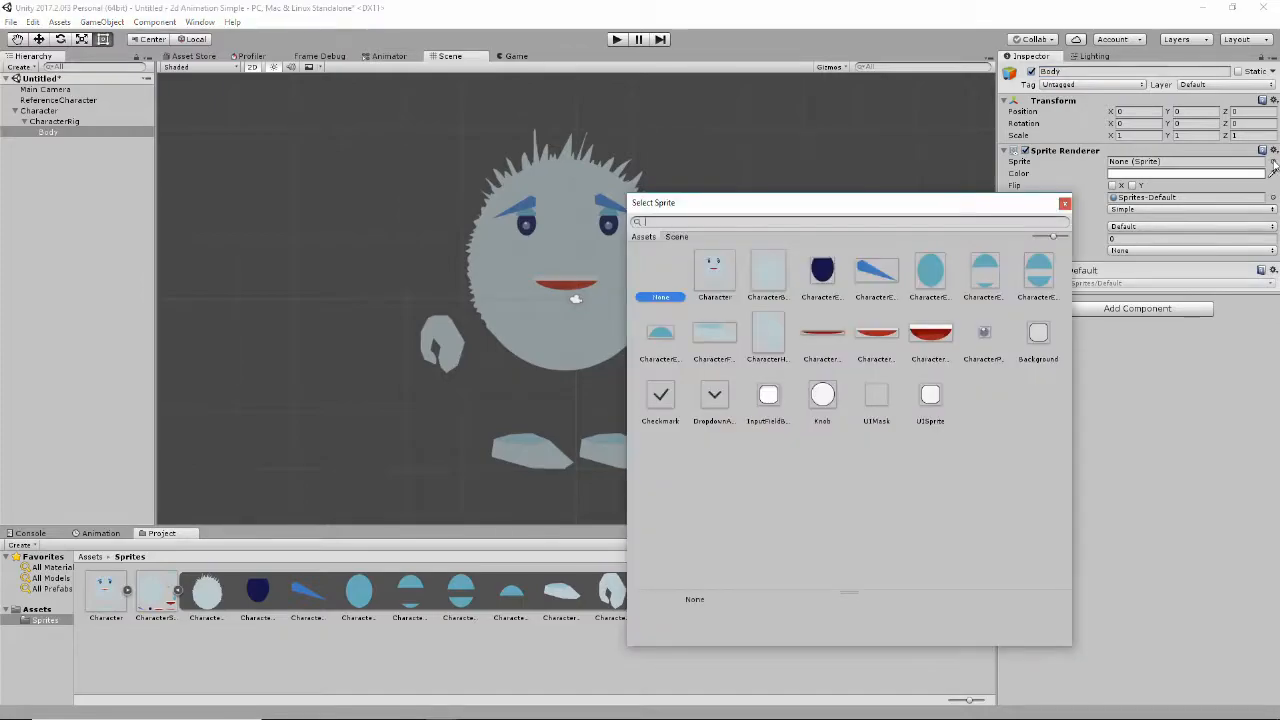
pyautogui.click(757, 270)
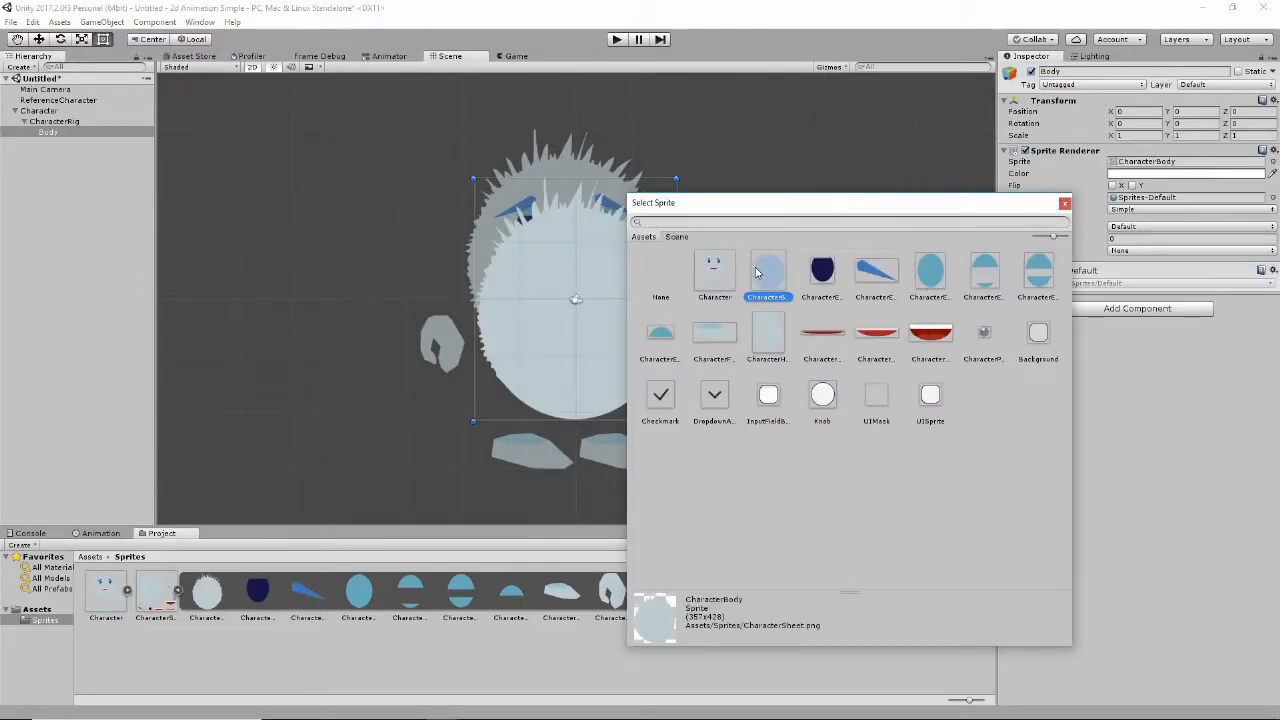
pyautogui.click(1064, 203)
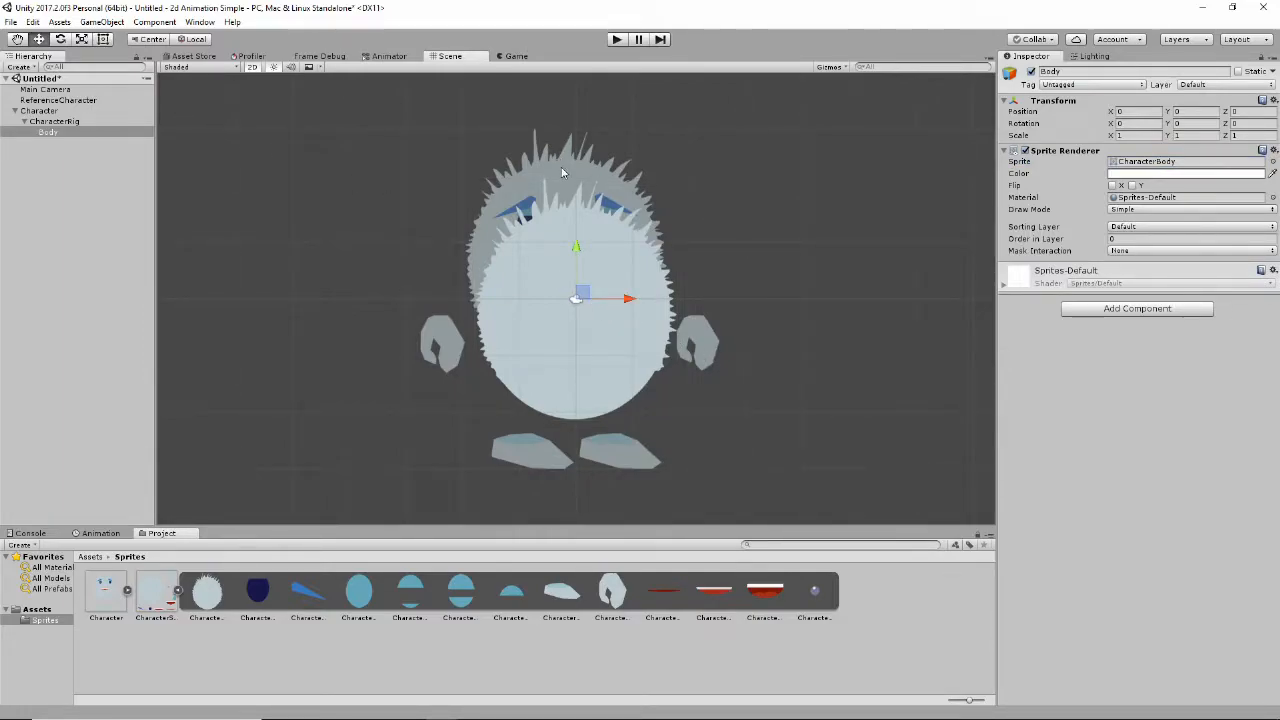
pyautogui.moveTo(585, 292); pyautogui.dragTo(573, 204)
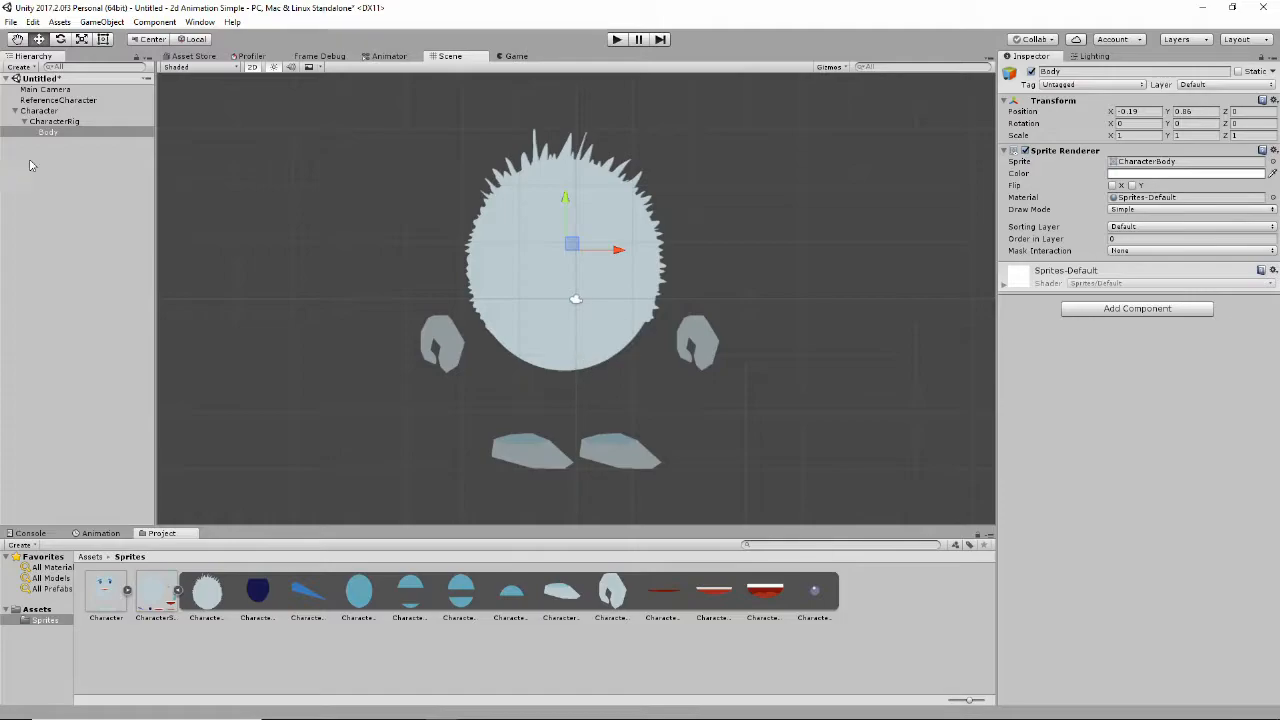
# Set the ReferenceCharacter sprite's Order in Layer to 1
pyautogui.click(57, 101)
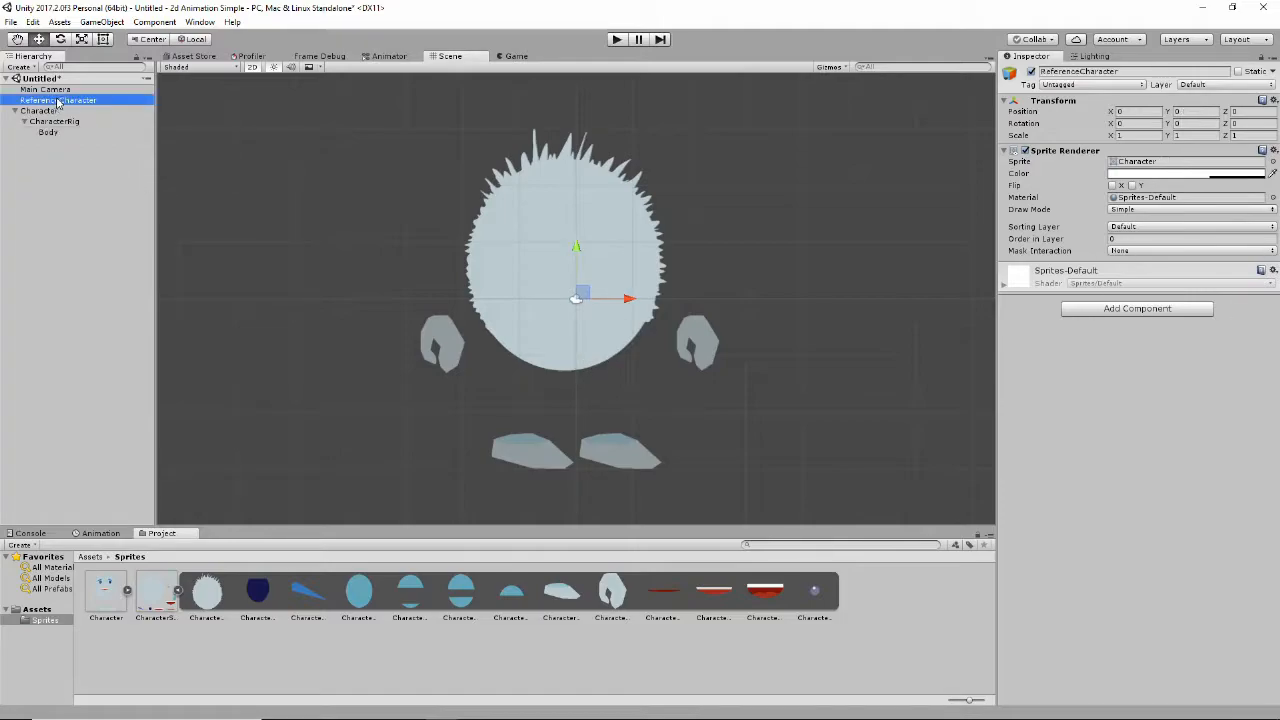
pyautogui.click(1129, 238)
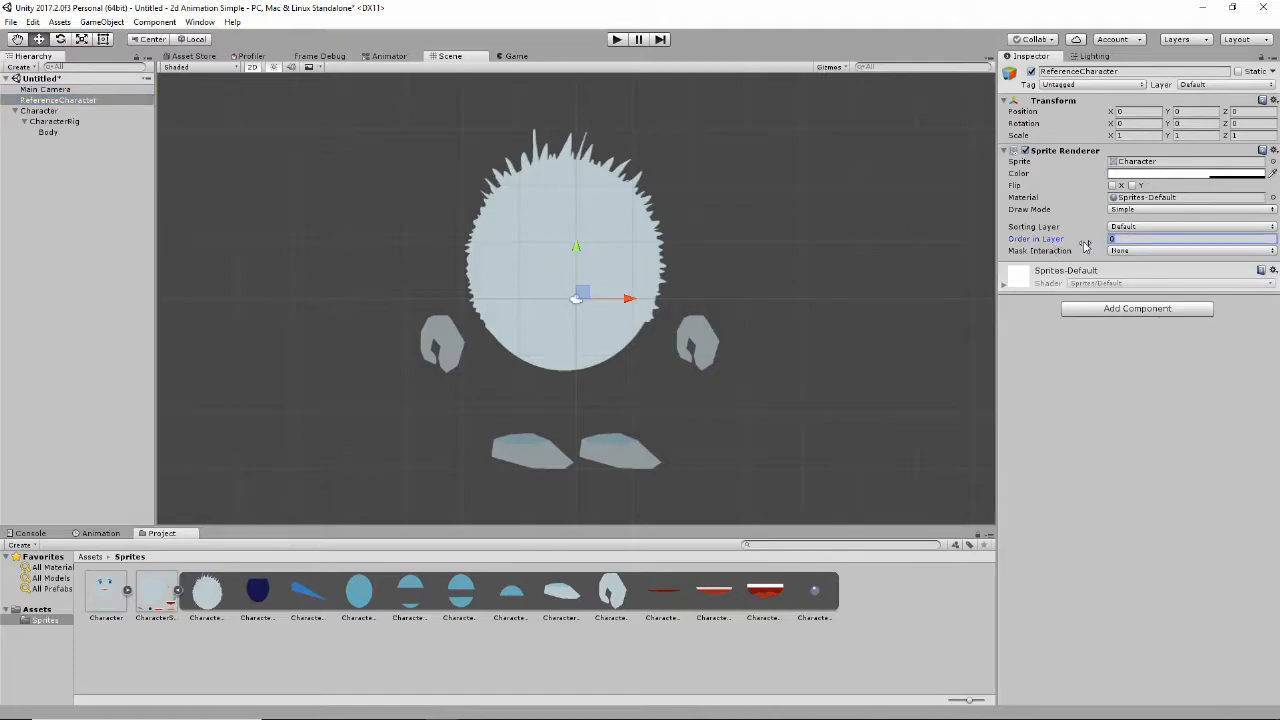
pyautogui.write('1')
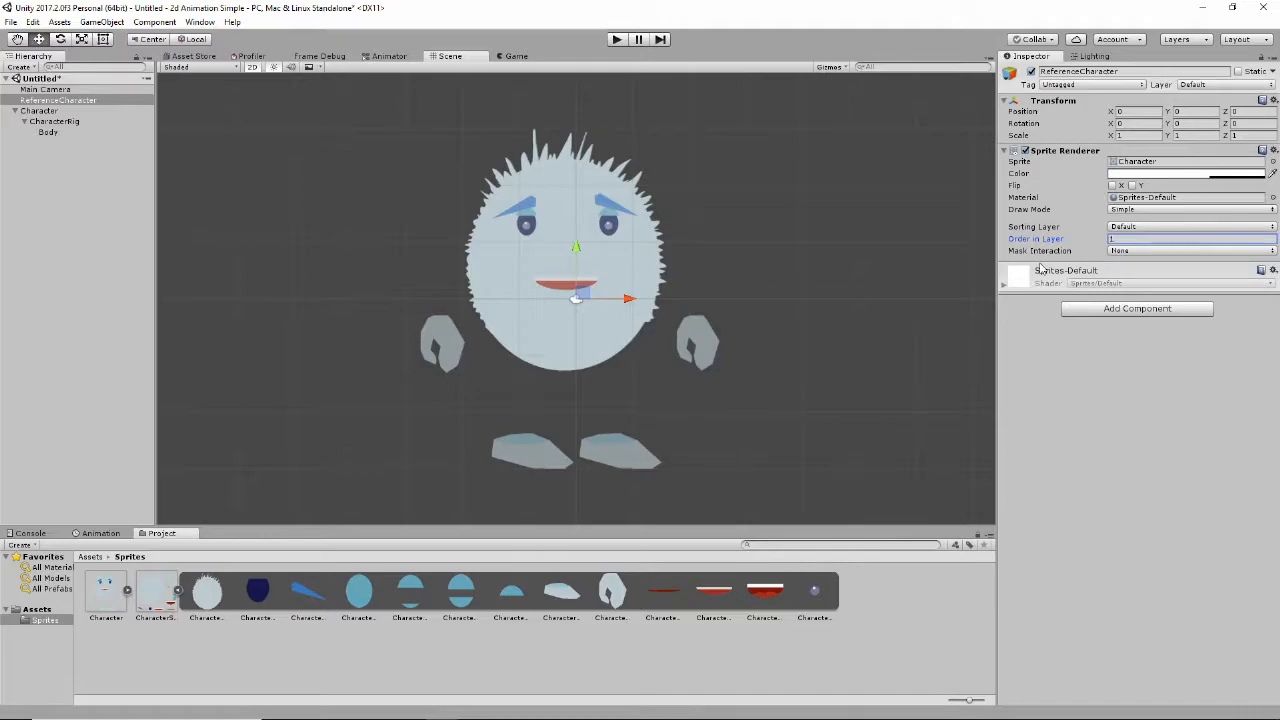
# Create an empty child object under Body and name it LeftEye
pyautogui.click(60, 132)
pyautogui.click(173, 189)
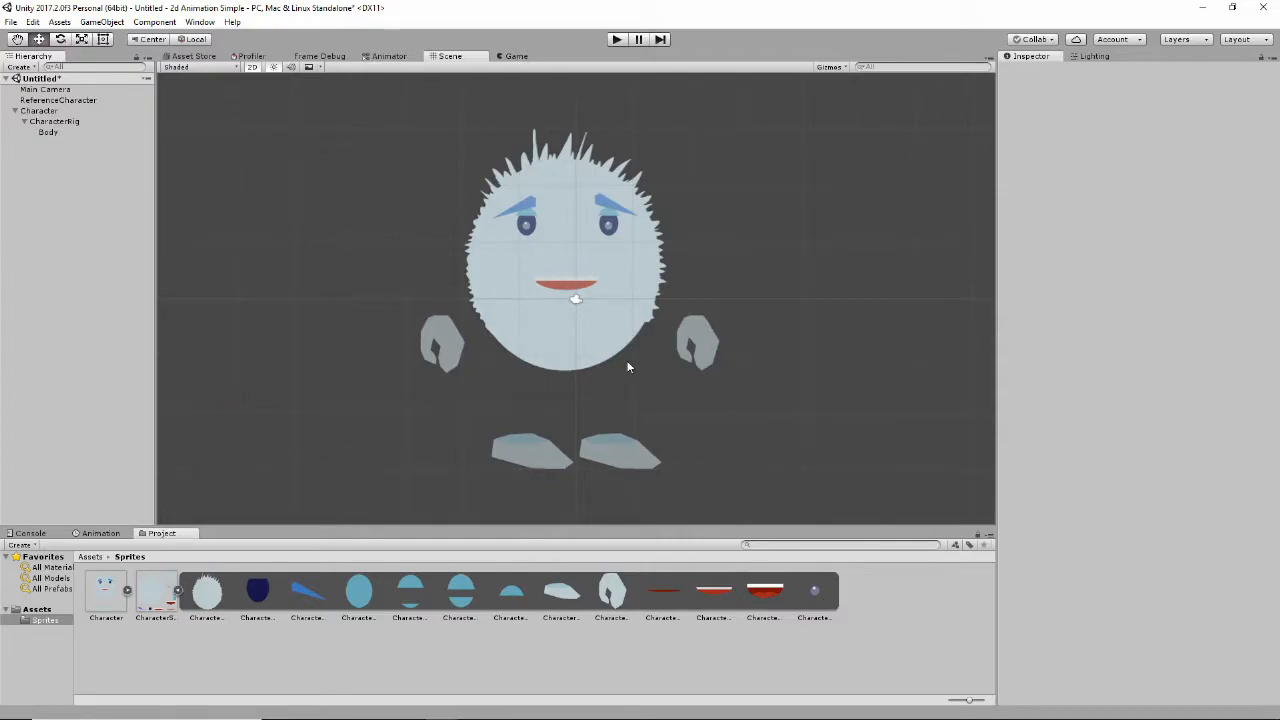
pyautogui.click(52, 135)
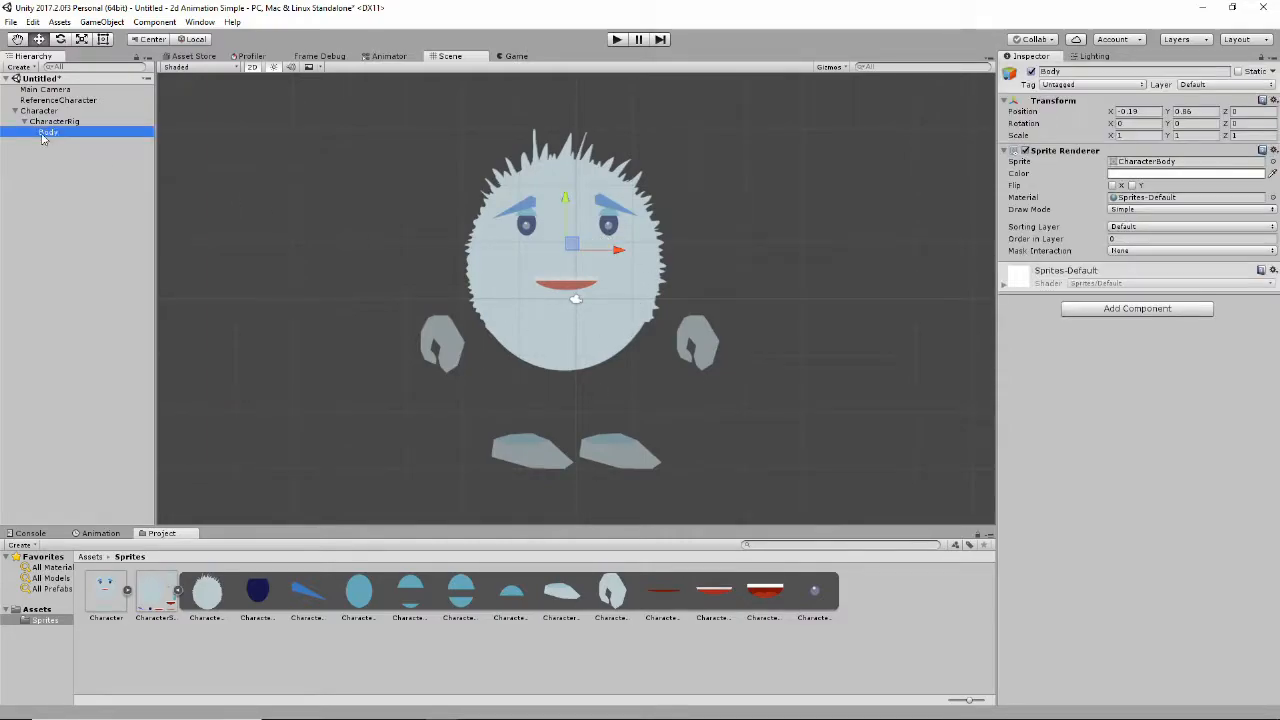
pyautogui.rightClick(44, 135)
pyautogui.moveTo(115, 266)
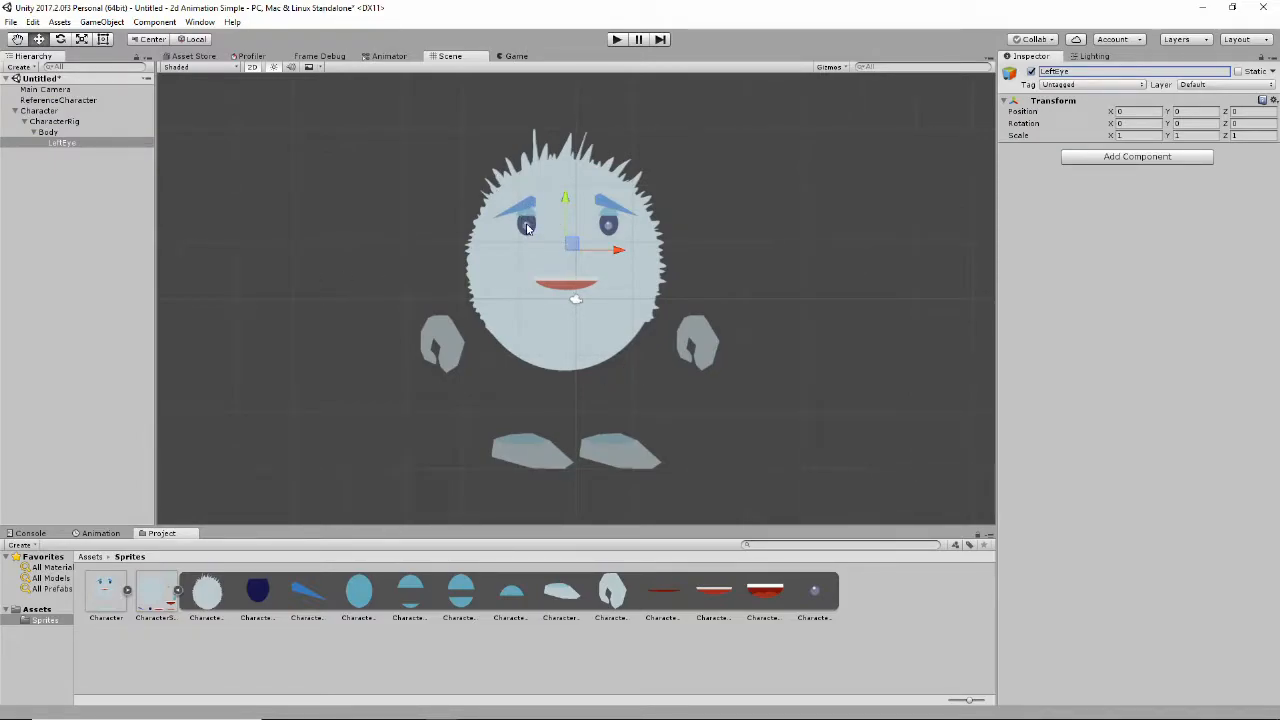
# Create a 2D sprite object as a child of LeftEye and name it Eye
pyautogui.rightClick(62, 145)
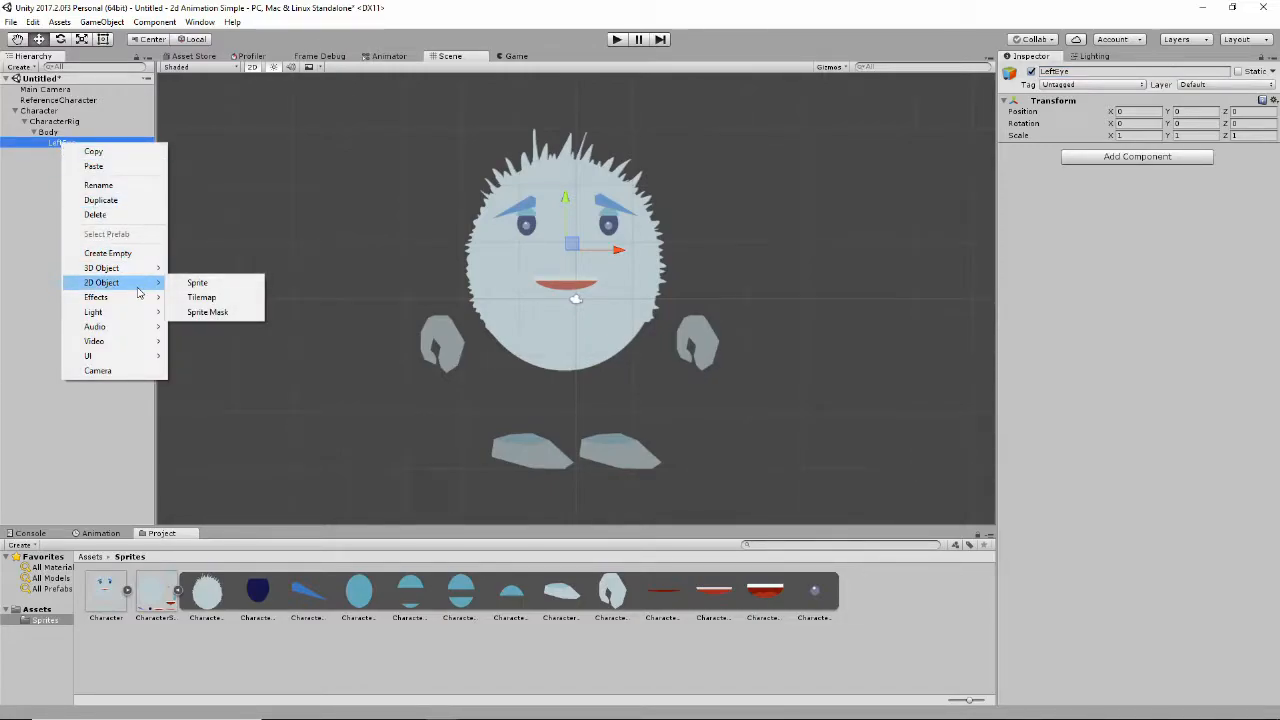
pyautogui.click(197, 283)
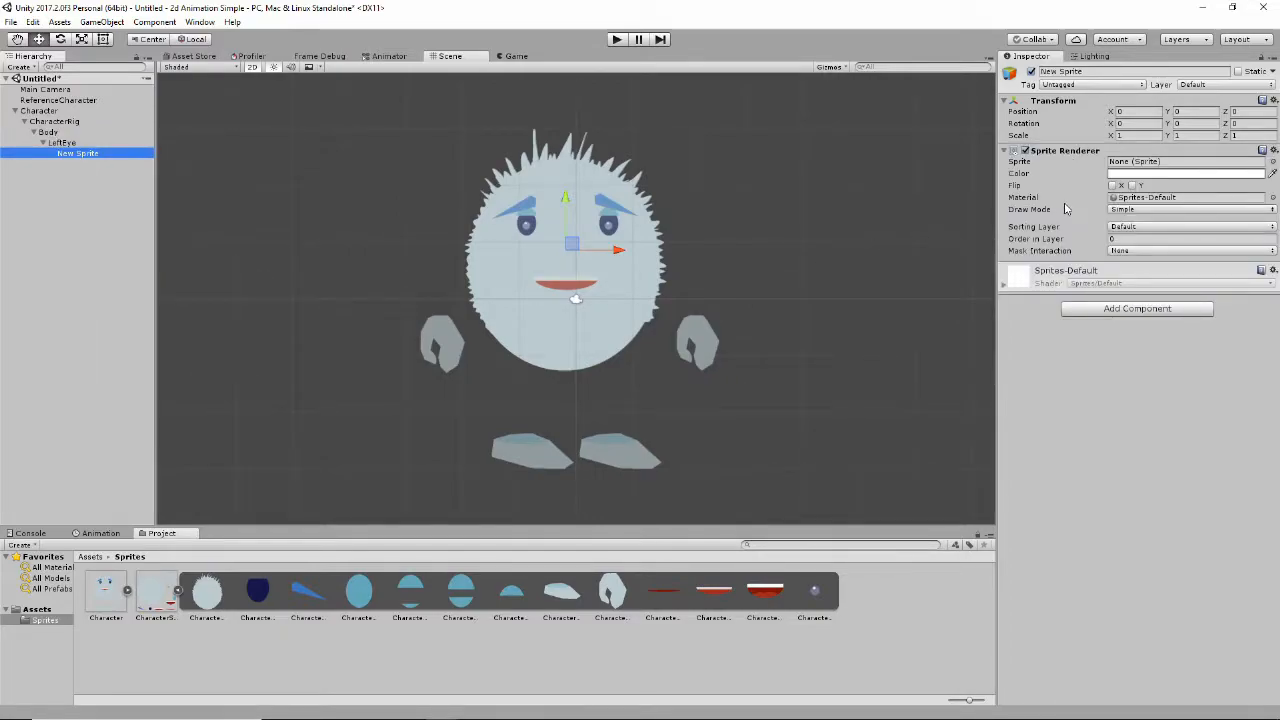
pyautogui.click(1103, 71)
pyautogui.write('E')
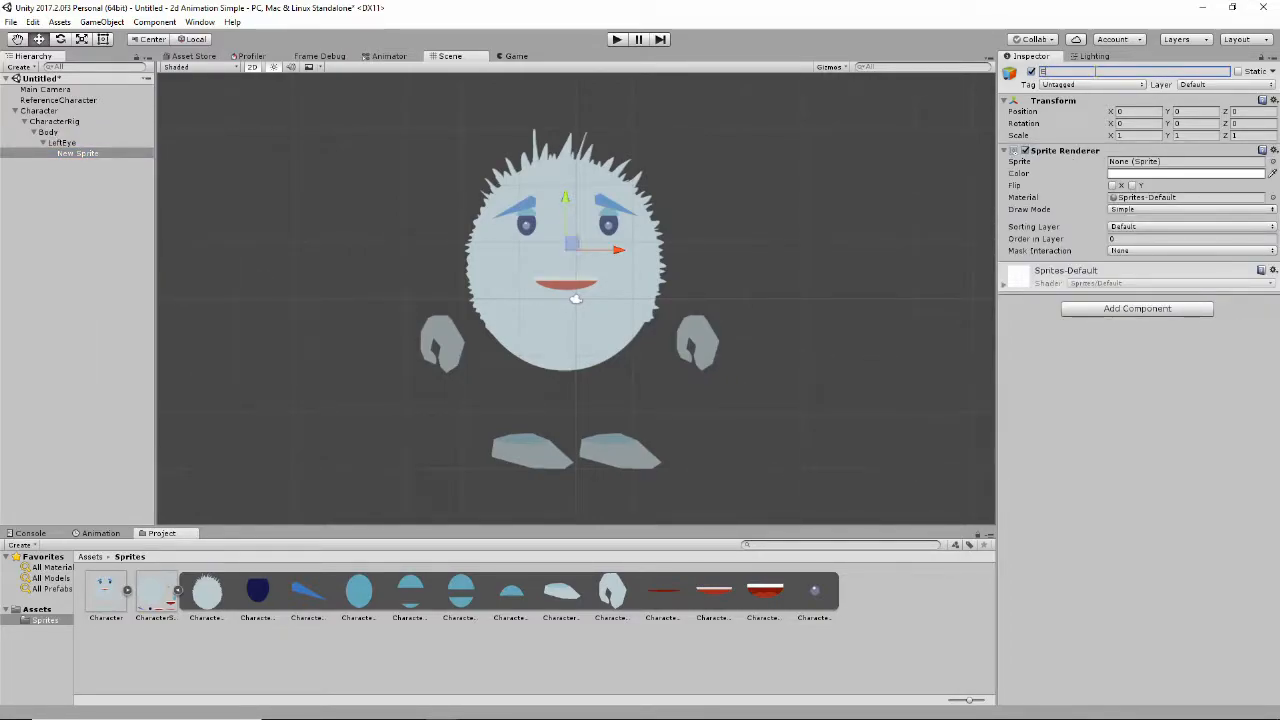
pyautogui.press('Return')
# Assign the CharacterEye sprite to Eye and align it over the reference character's left eye, at about X -0.68, Y 0.435
pyautogui.click(1273, 162)
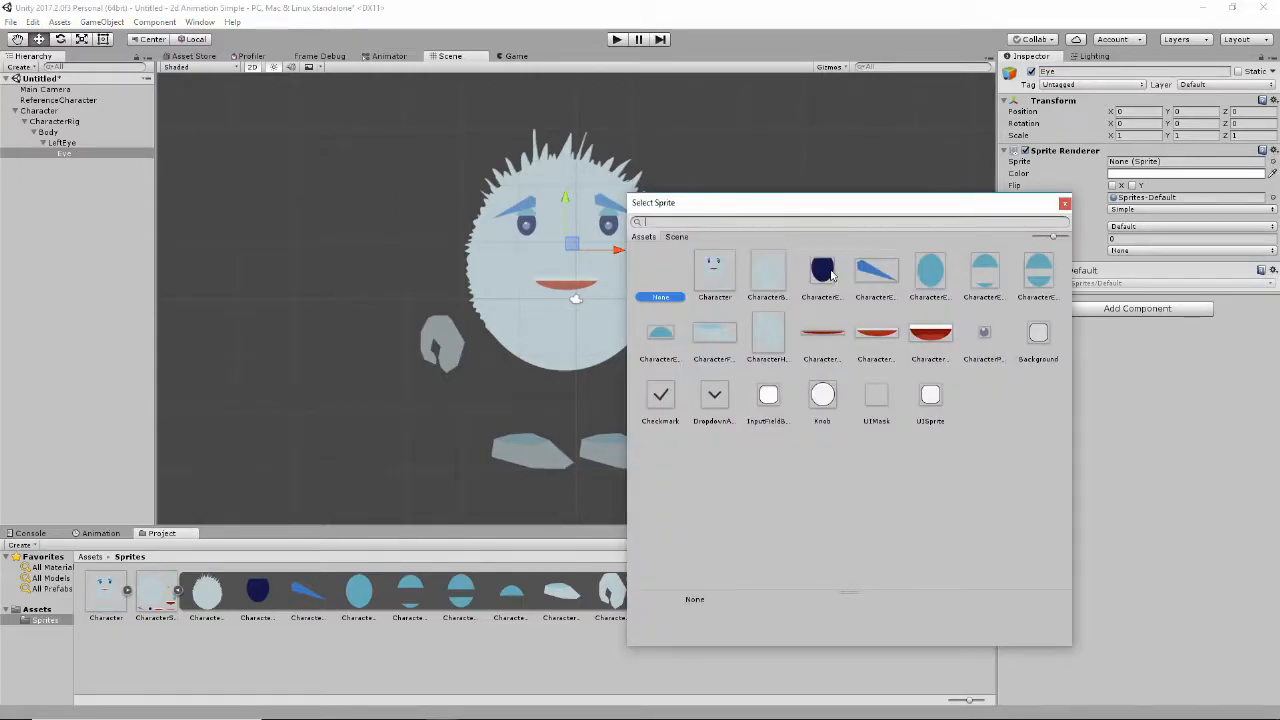
pyautogui.click(831, 275)
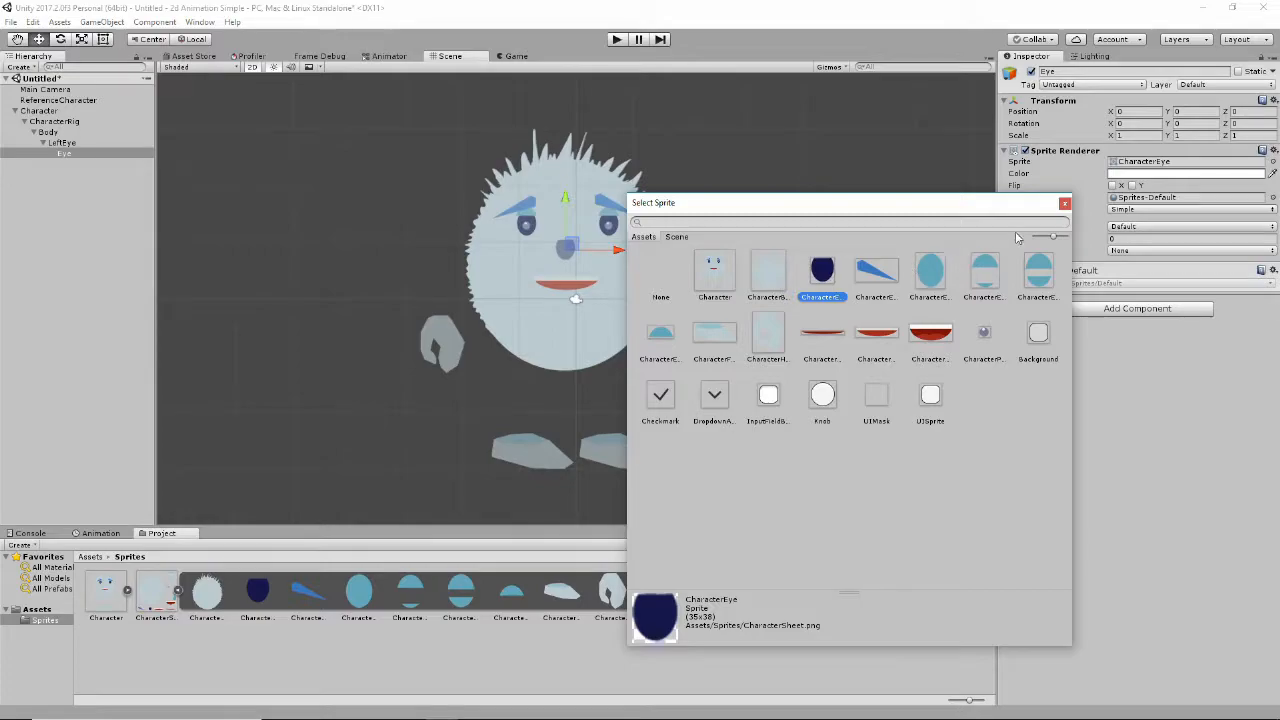
pyautogui.click(1065, 204)
pyautogui.moveTo(572, 244); pyautogui.dragTo(535, 220)
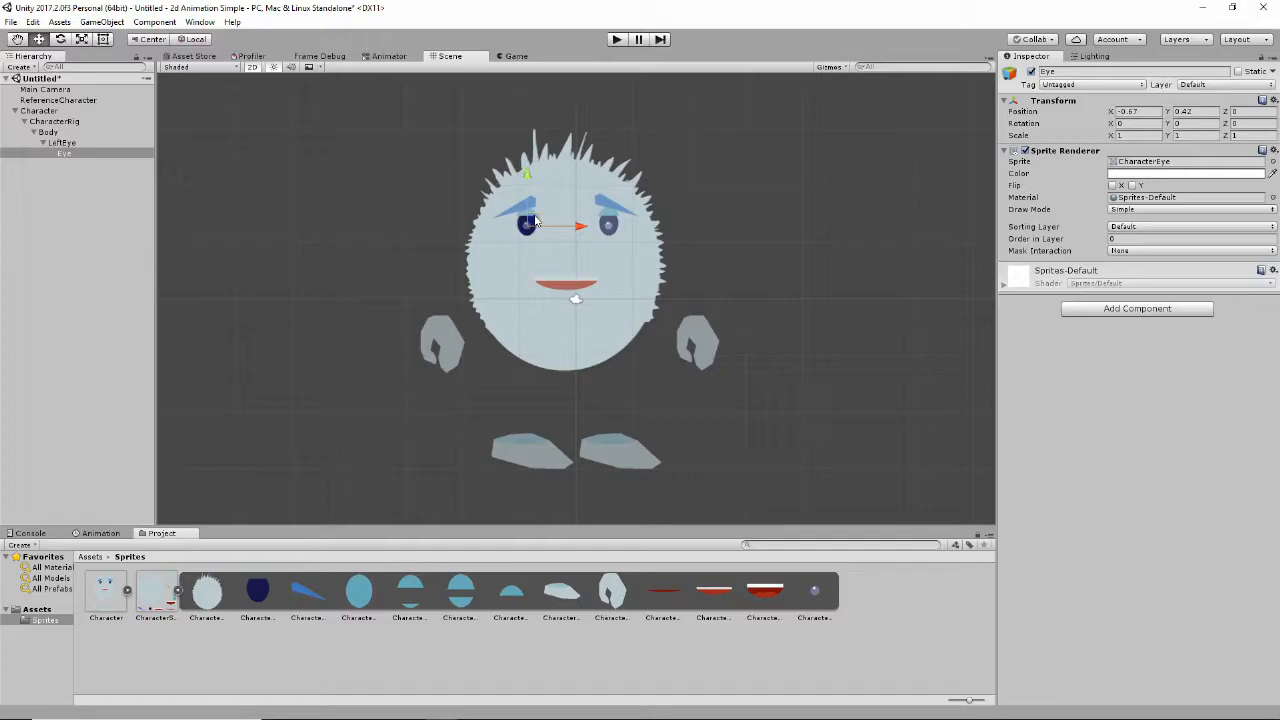
pyautogui.scroll(6, 440, 237)
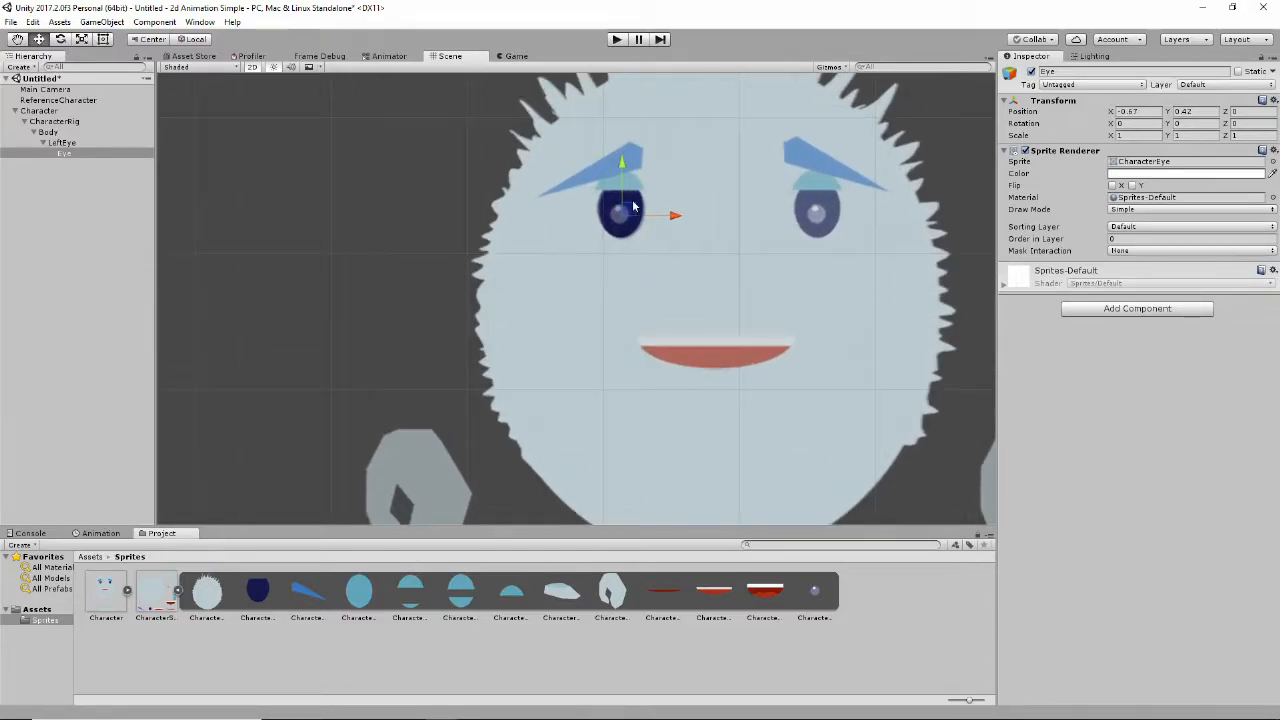
pyautogui.moveTo(674, 214); pyautogui.dragTo(673, 216)
pyautogui.moveTo(617, 162); pyautogui.dragTo(620, 160)
pyautogui.scroll(-8, 667, 269)
pyautogui.moveTo(847, 276); pyautogui.dragTo(746, 257, button='middle')
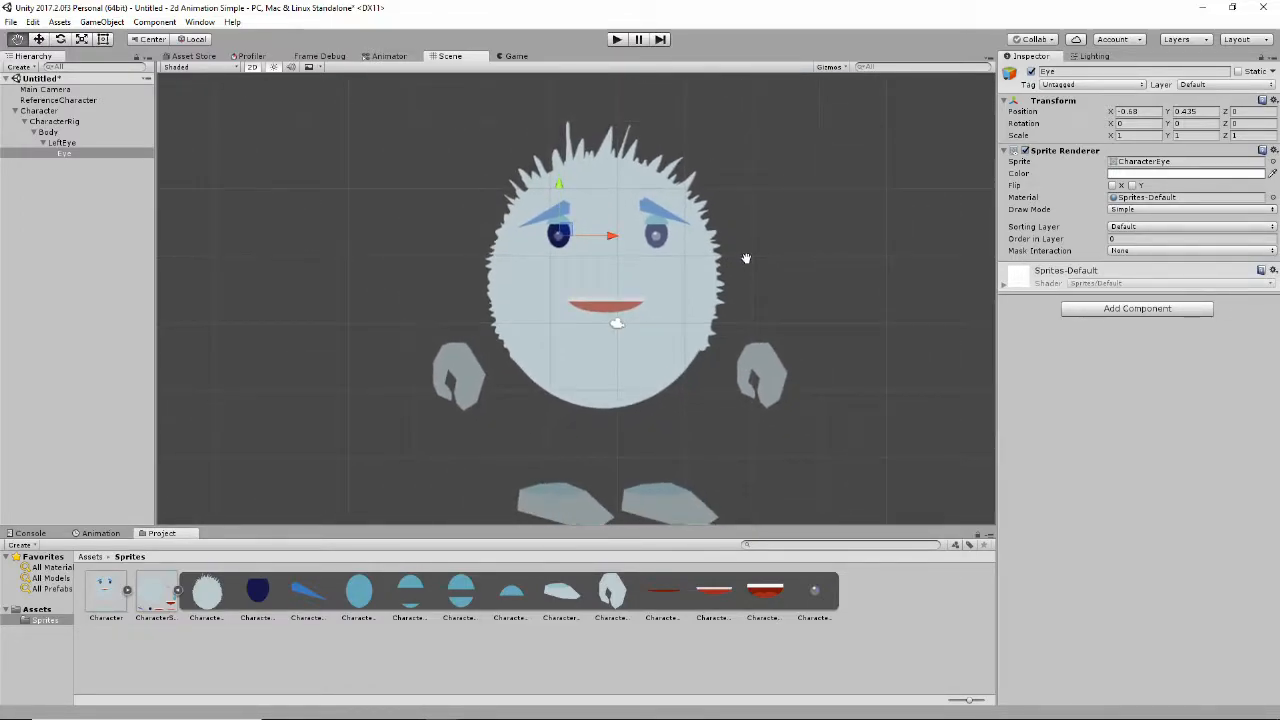
# Create a 2D sprite object as a child of Eye and assign the CharacterPupil sprite to it
pyautogui.rightClick(65, 161)
pyautogui.moveTo(145, 297)
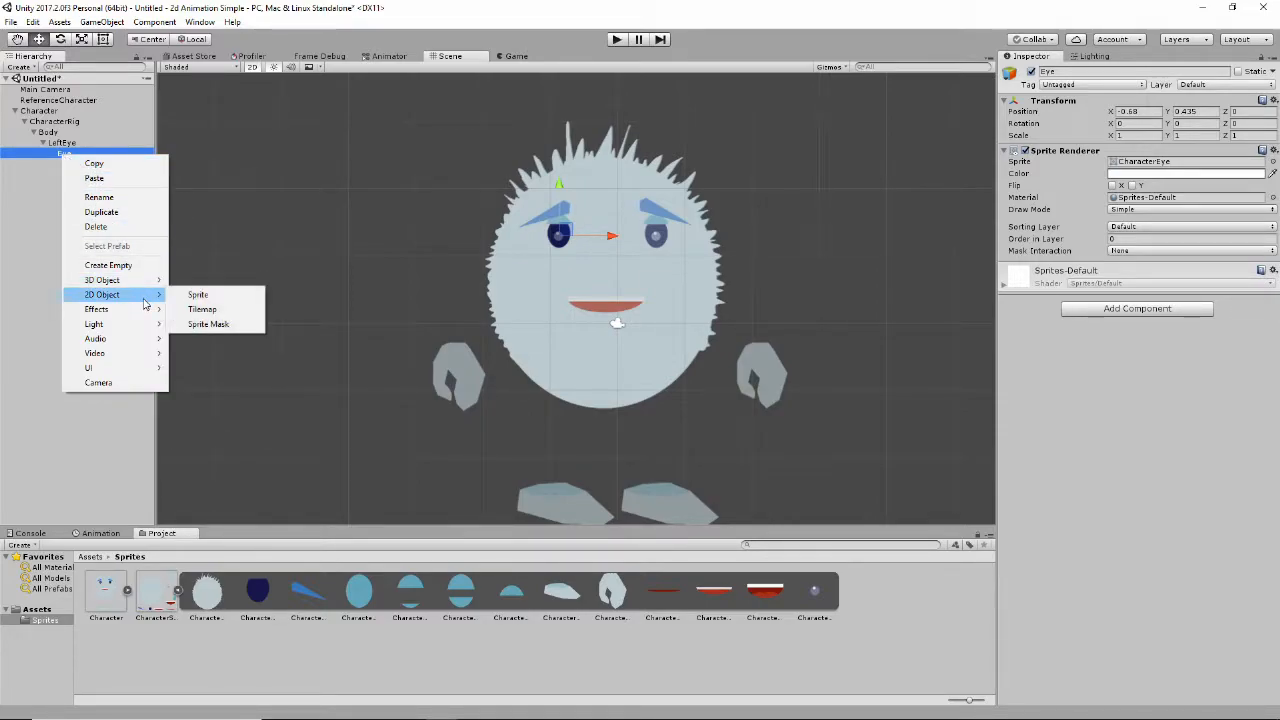
pyautogui.rightClick(60, 153)
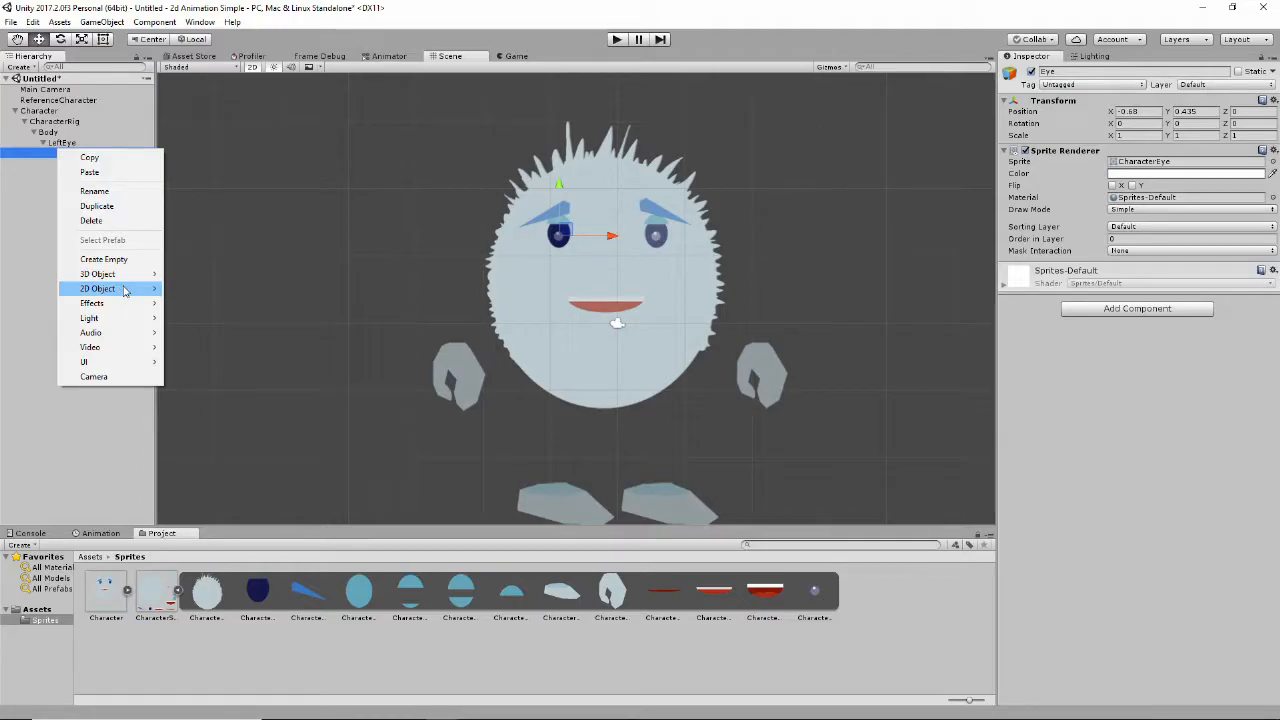
pyautogui.moveTo(125, 288)
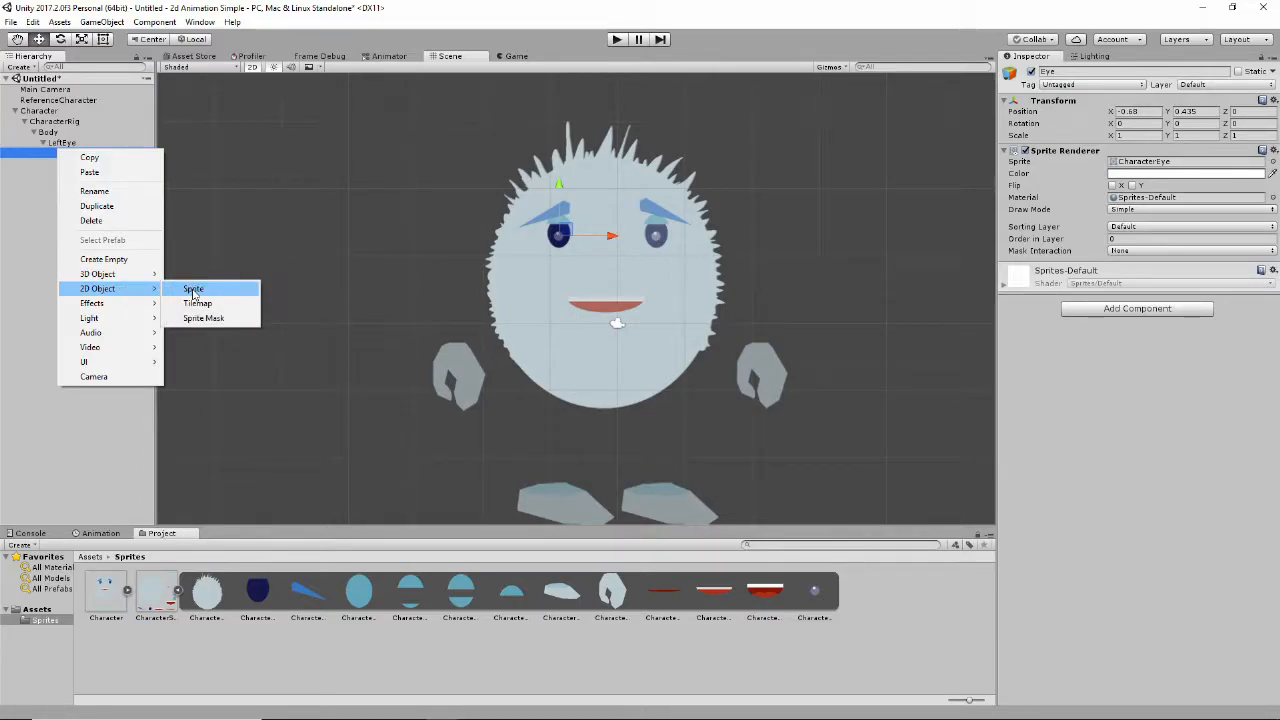
pyautogui.click(193, 290)
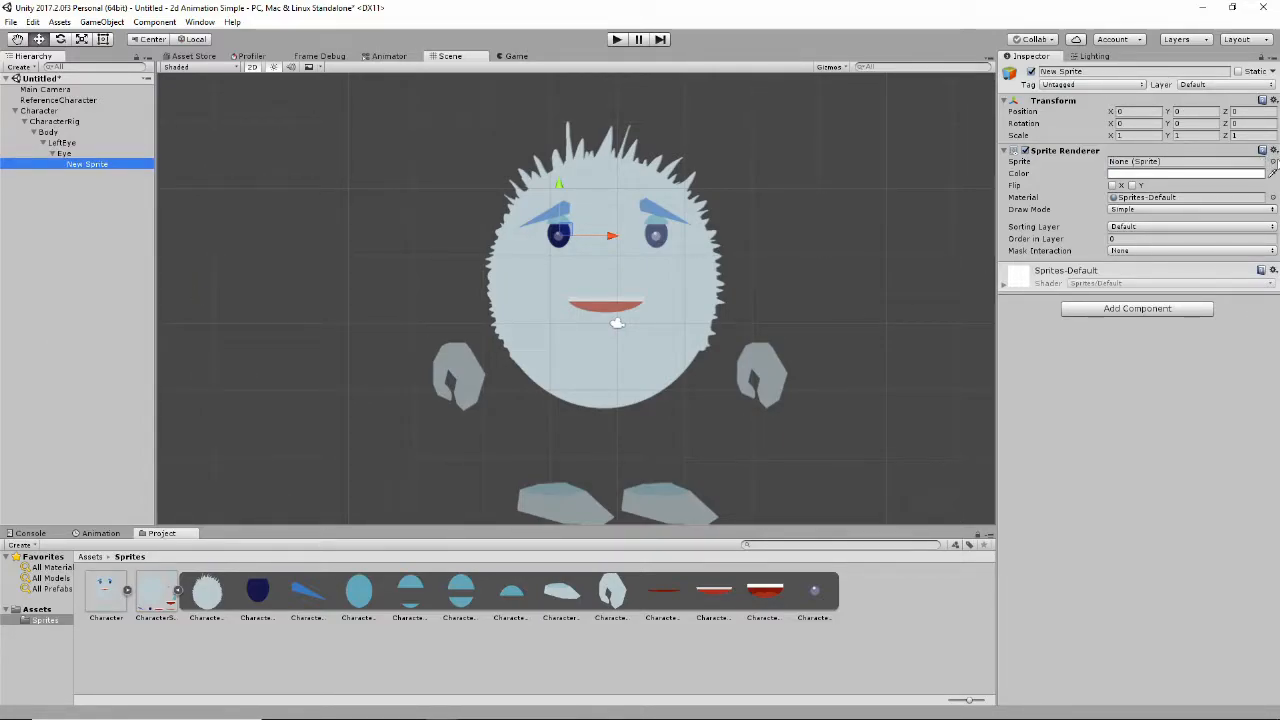
pyautogui.click(1273, 161)
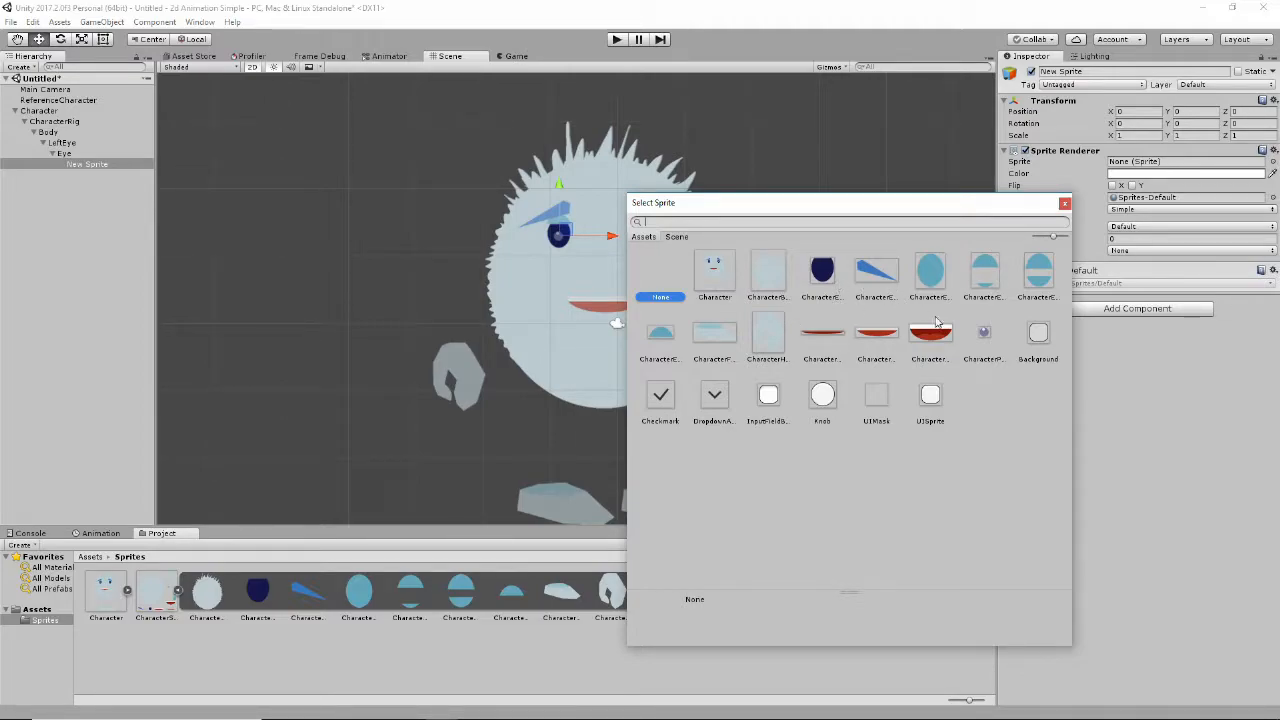
pyautogui.click(984, 332)
pyautogui.click(1064, 203)
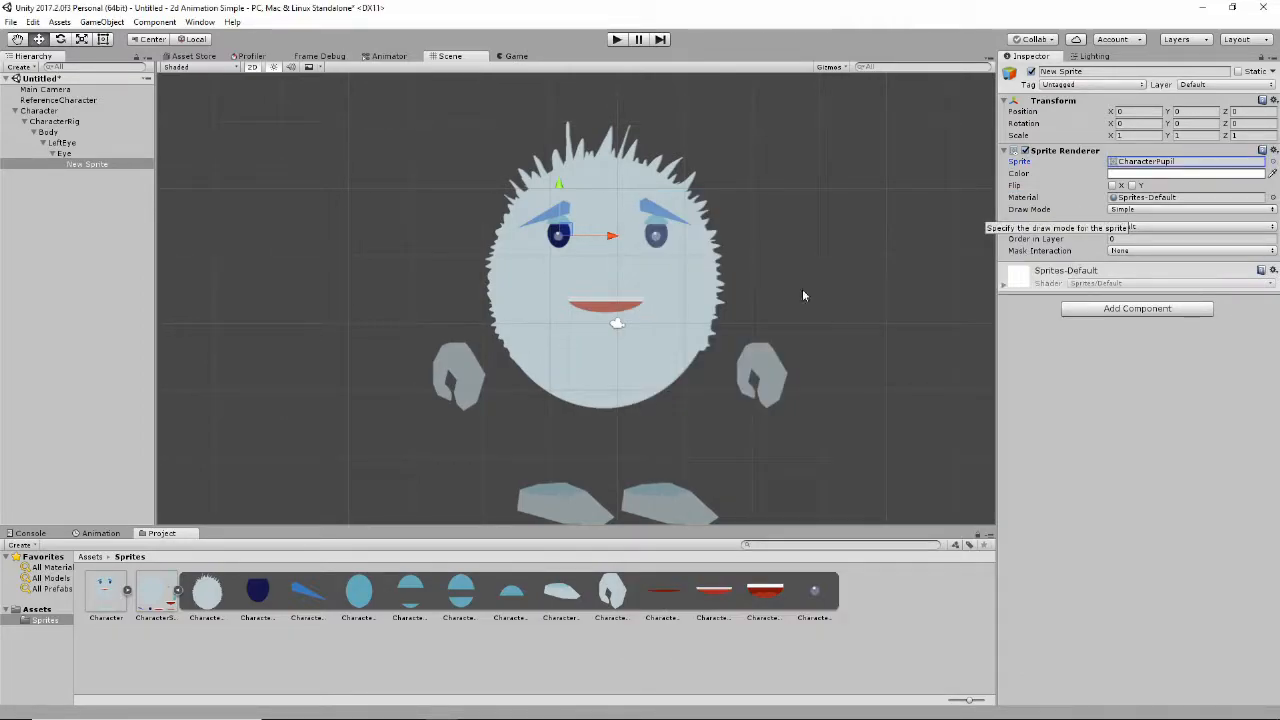
# Try nudging the pupil sprite vertically within the left eye and undo the move
pyautogui.scroll(5, 571, 315)
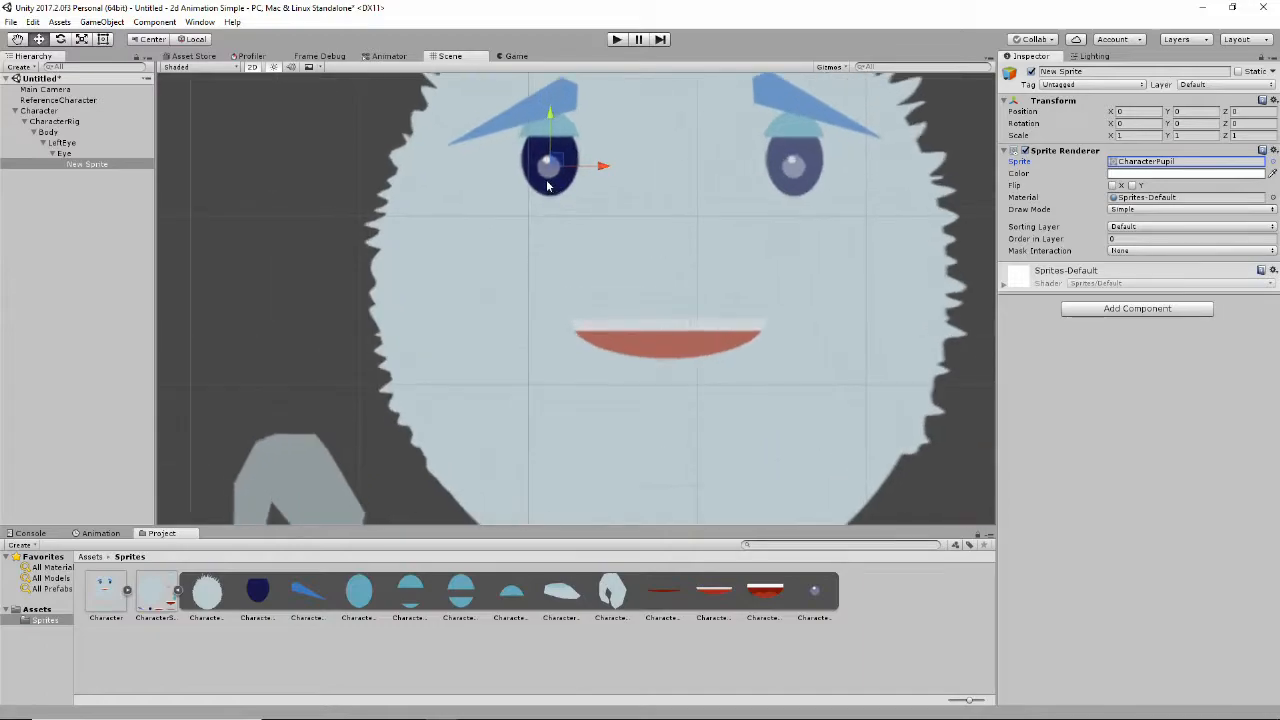
pyautogui.scroll(2, 550, 182)
pyautogui.moveTo(554, 102); pyautogui.dragTo(553, 119)
pyautogui.hotkey('ctrl', 'z')
pyautogui.scroll(-6, 798, 457)
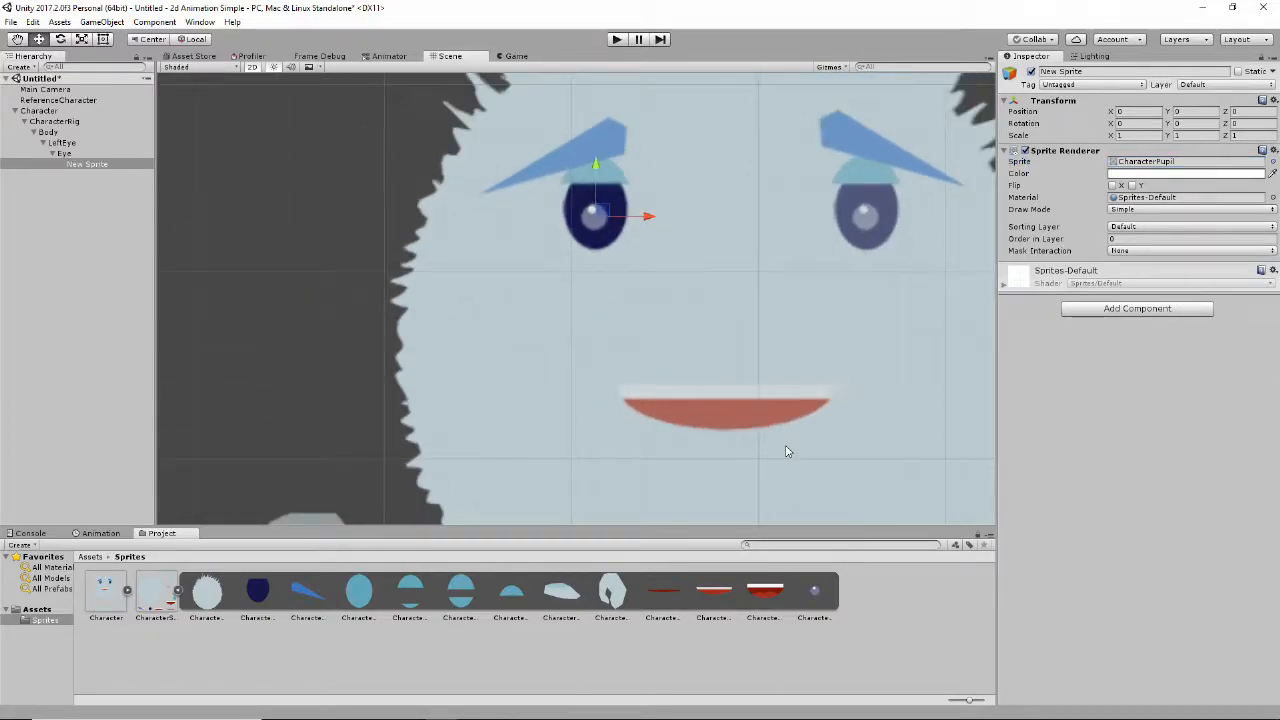
pyautogui.scroll(-2, 755, 337)
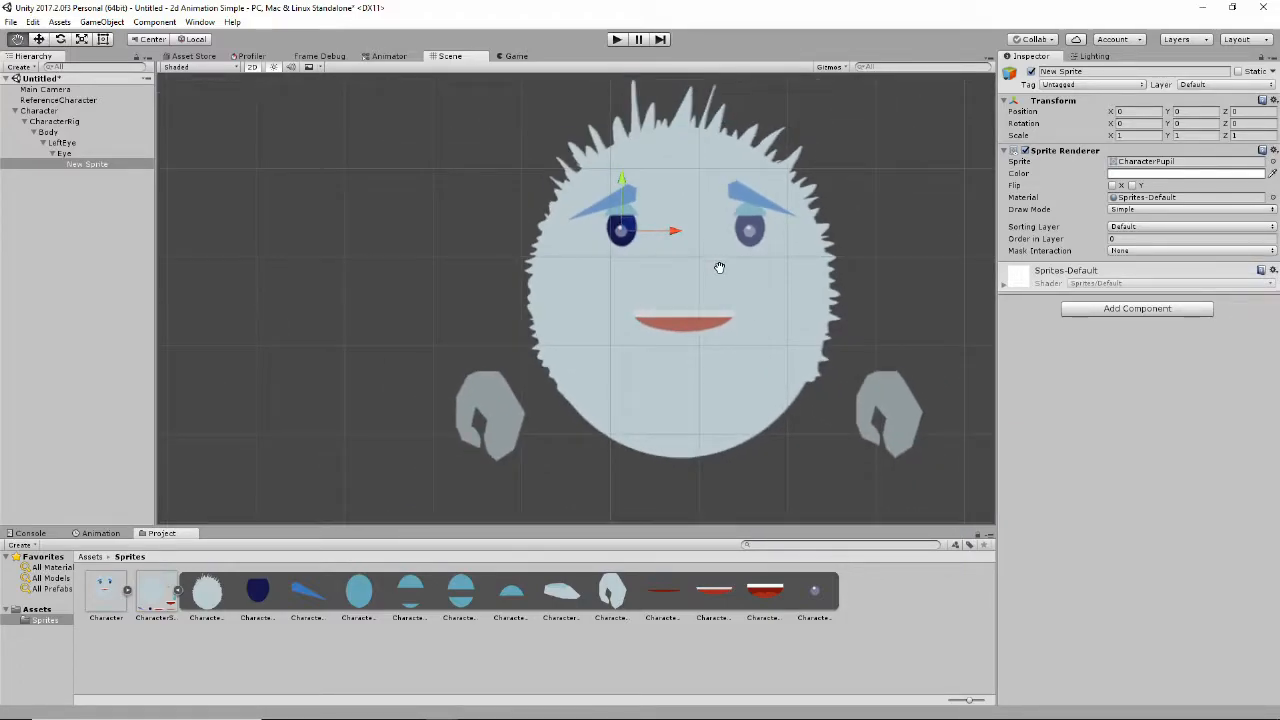
# Rename the new sprite under Eye as Pupil
pyautogui.click(1076, 71)
pyautogui.write('Pupil')
pyautogui.press('Return')
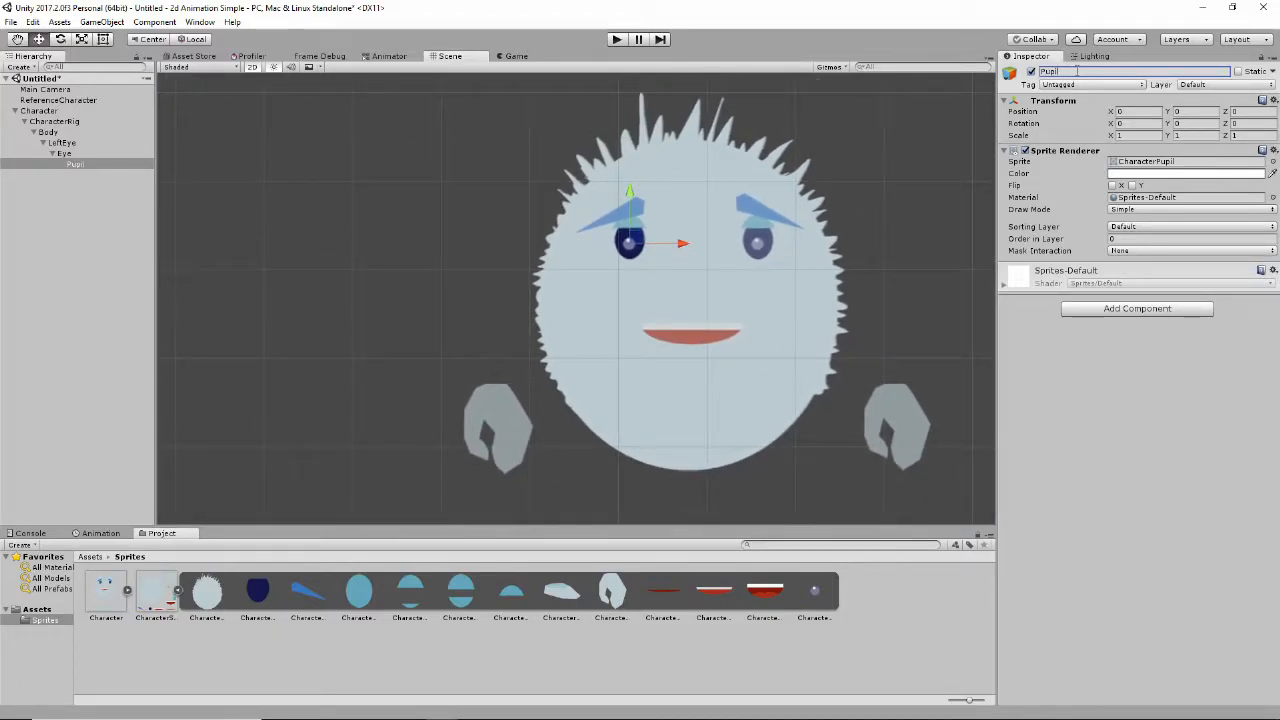
# Collapse the Eye object and create an empty child object under LeftEye named EyeLids
pyautogui.click(53, 153)
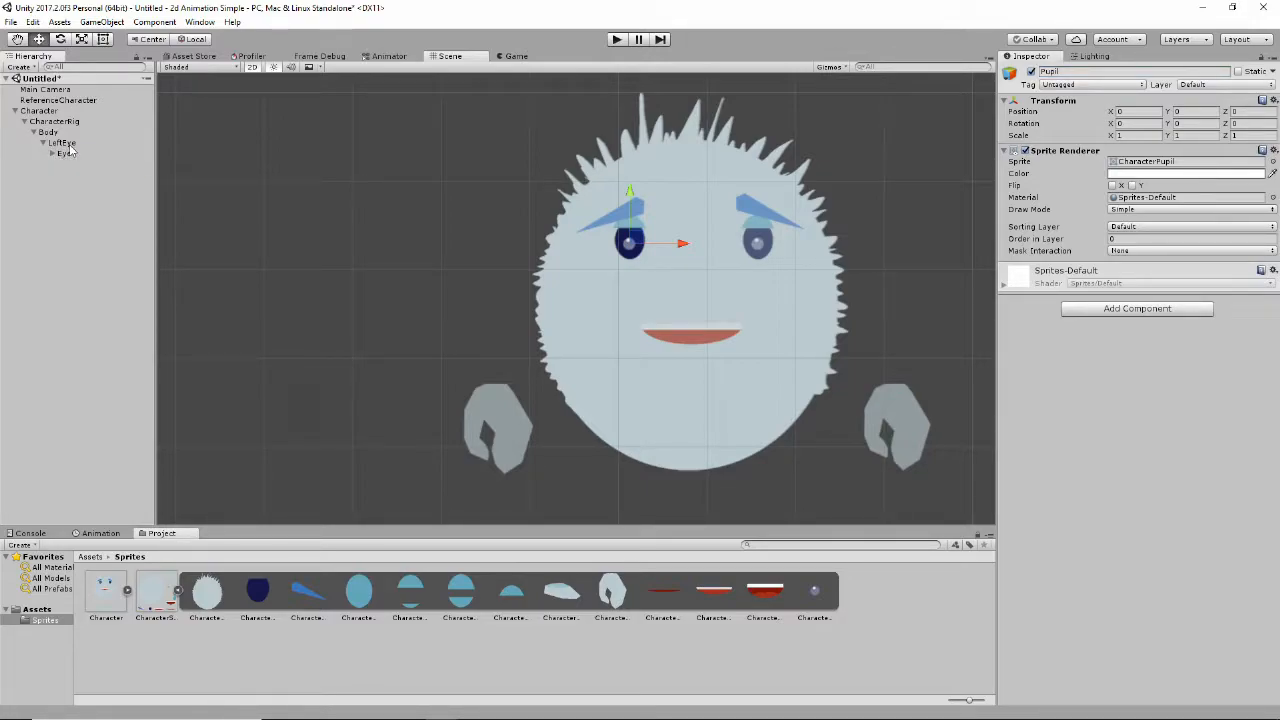
pyautogui.rightClick(77, 155)
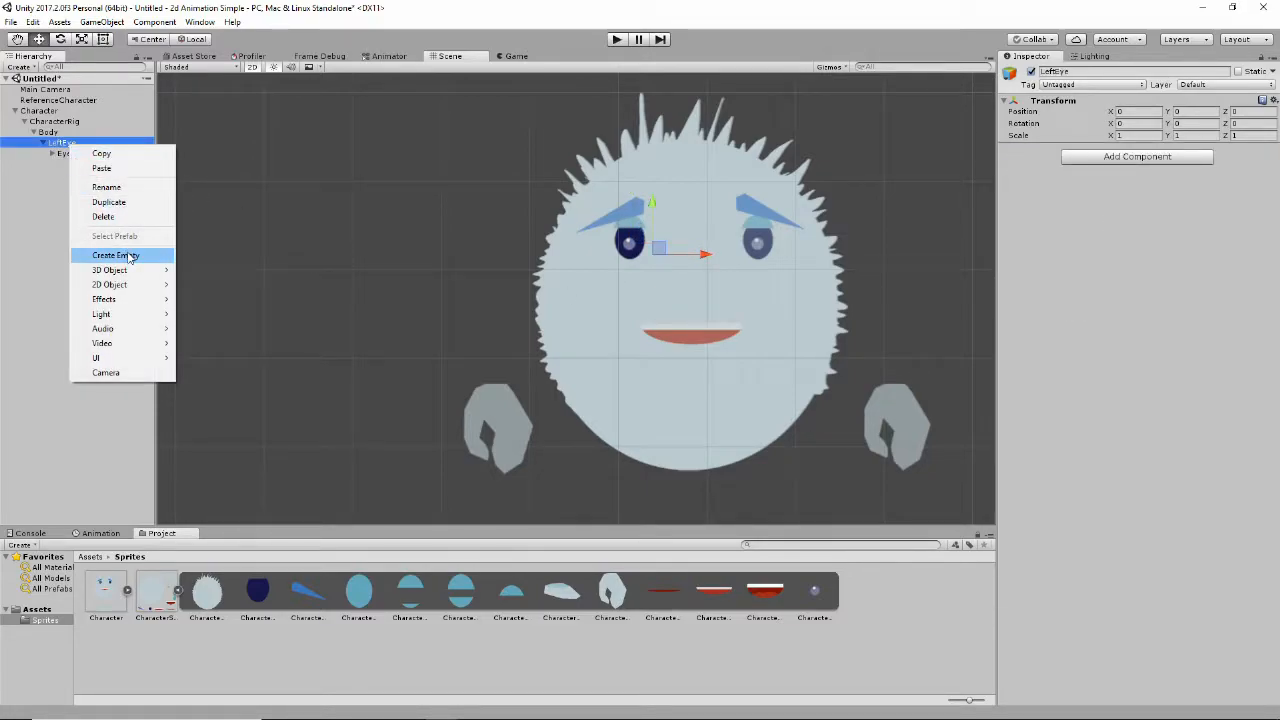
pyautogui.click(129, 256)
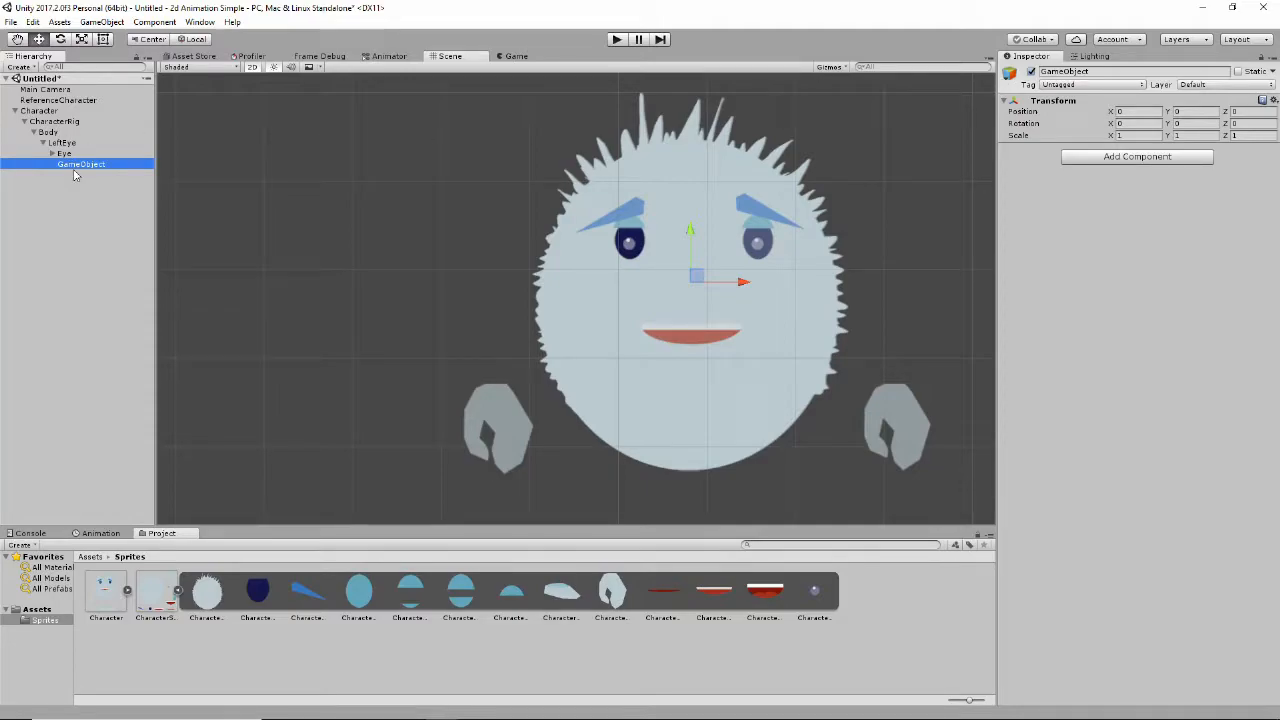
pyautogui.click(1084, 72)
pyautogui.write('EyeLids')
pyautogui.press('Return')
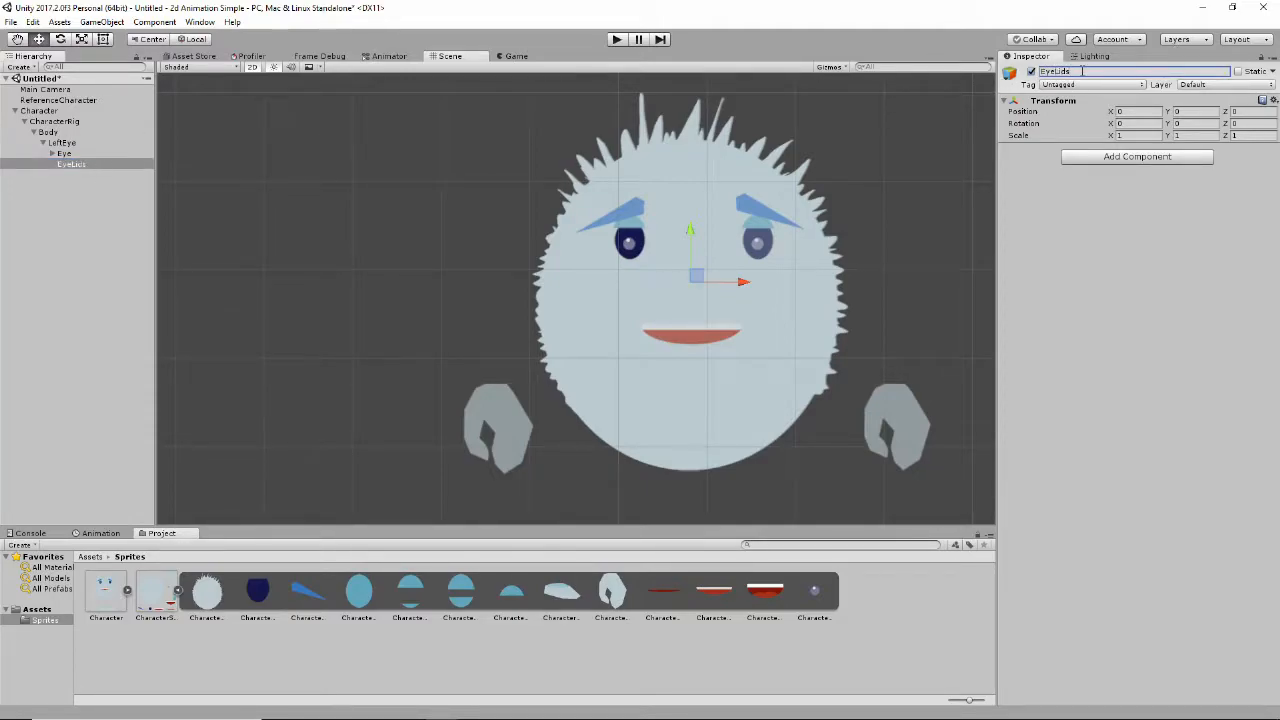
# Create a 2D sprite object as a child of EyeLids and assign the CharacterEyeLidOpen sprite to it
pyautogui.rightClick(68, 167)
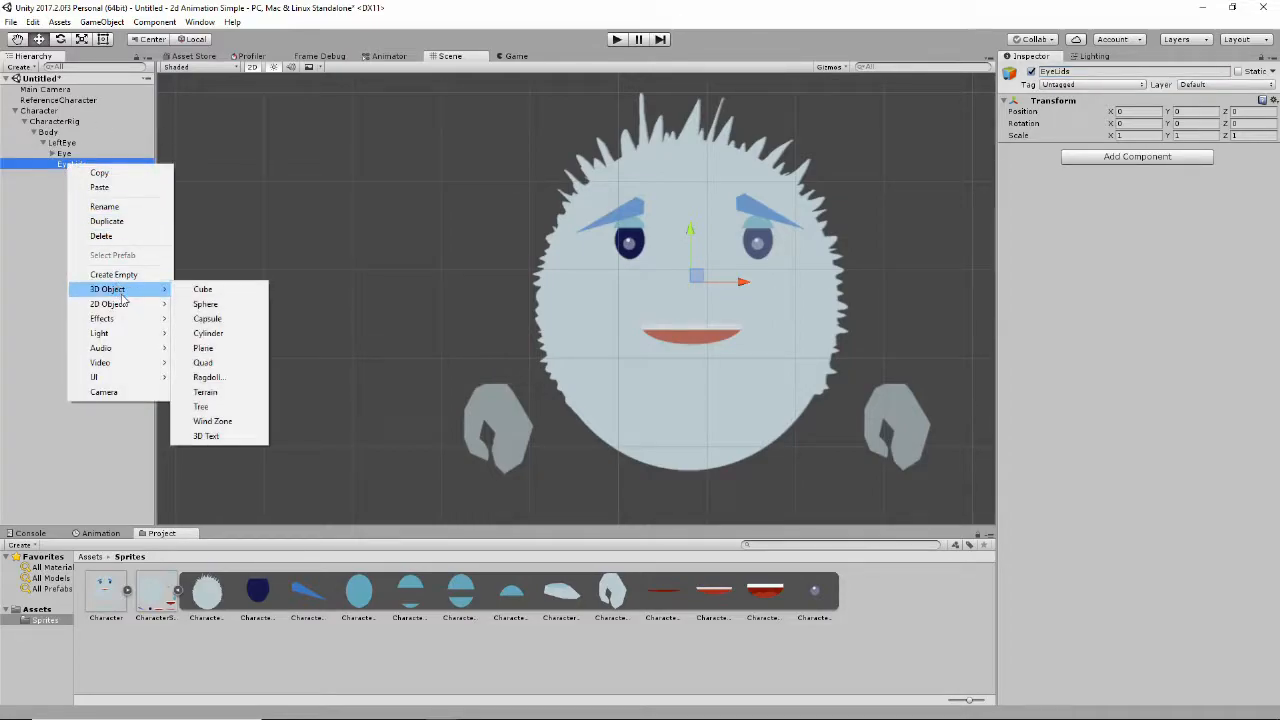
pyautogui.moveTo(141, 306)
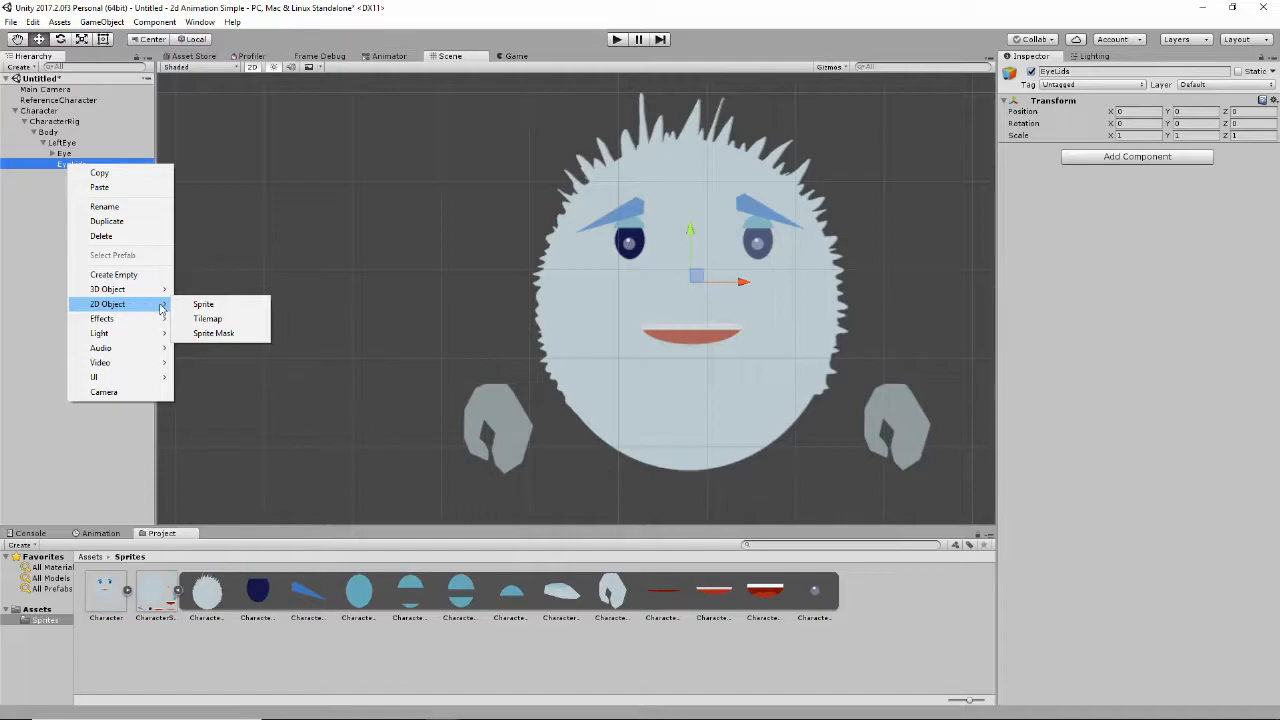
pyautogui.rightClick(73, 162)
pyautogui.moveTo(134, 302)
pyautogui.click(204, 301)
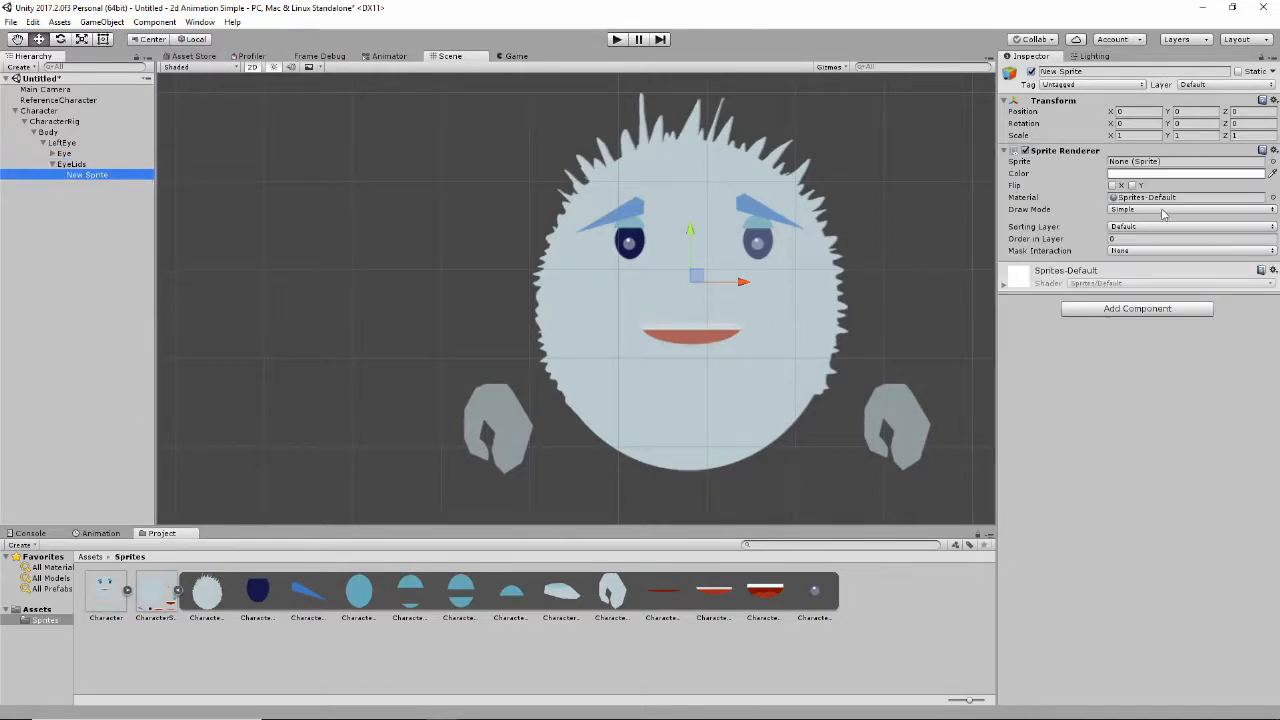
pyautogui.click(1272, 161)
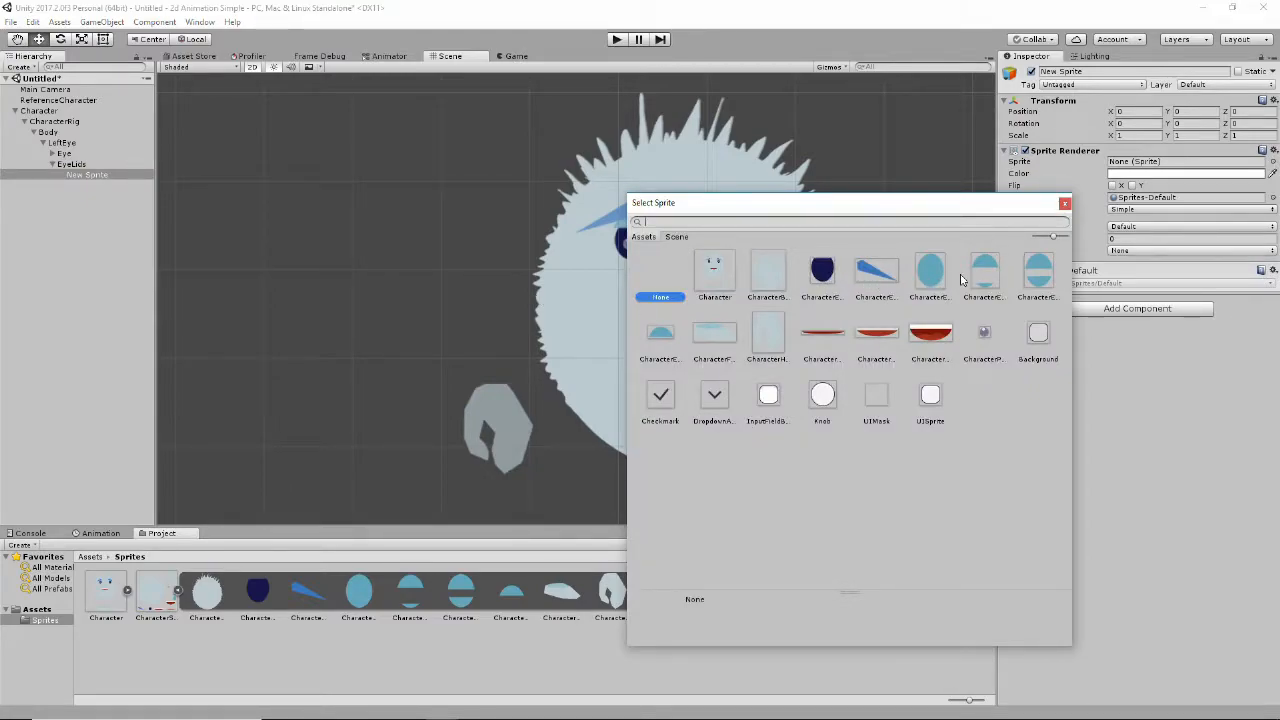
pyautogui.click(660, 333)
pyautogui.click(1064, 204)
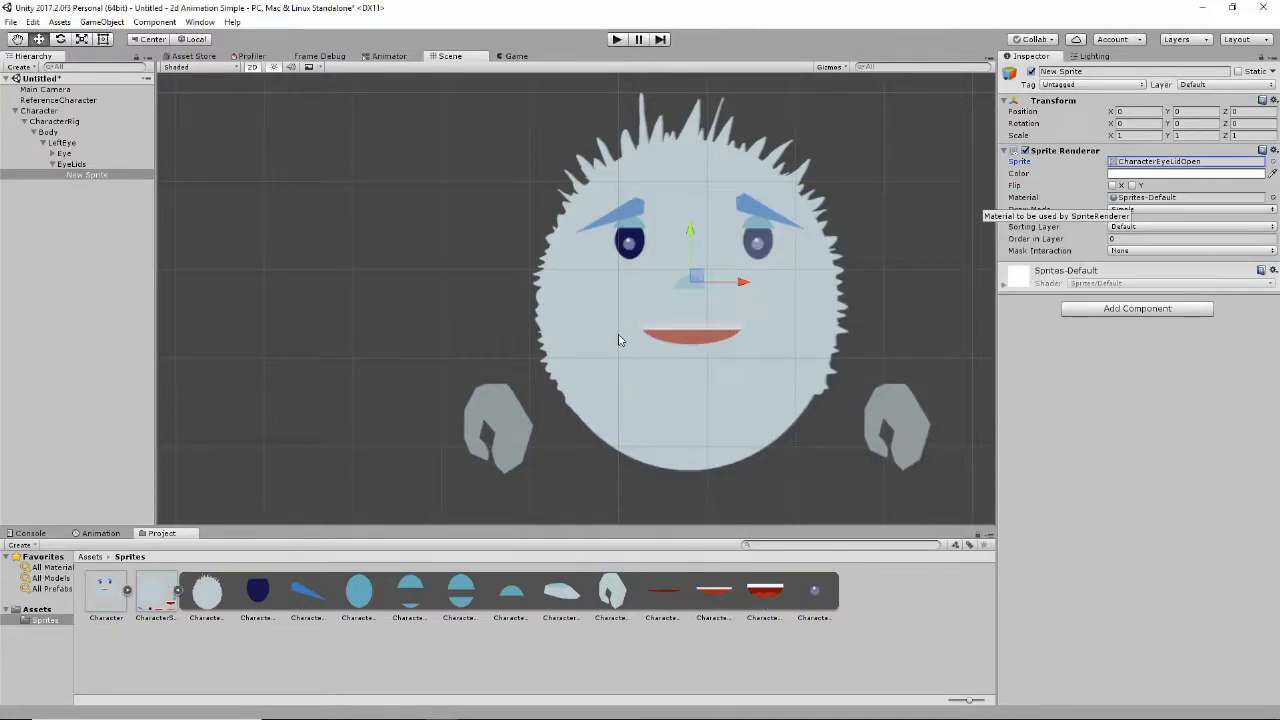
# Align the open eyelid sprite with the reference character's left eyelid, at about X -0.69, Y 0.70
pyautogui.moveTo(698, 281); pyautogui.dragTo(638, 220)
pyautogui.scroll(8, 638, 220)
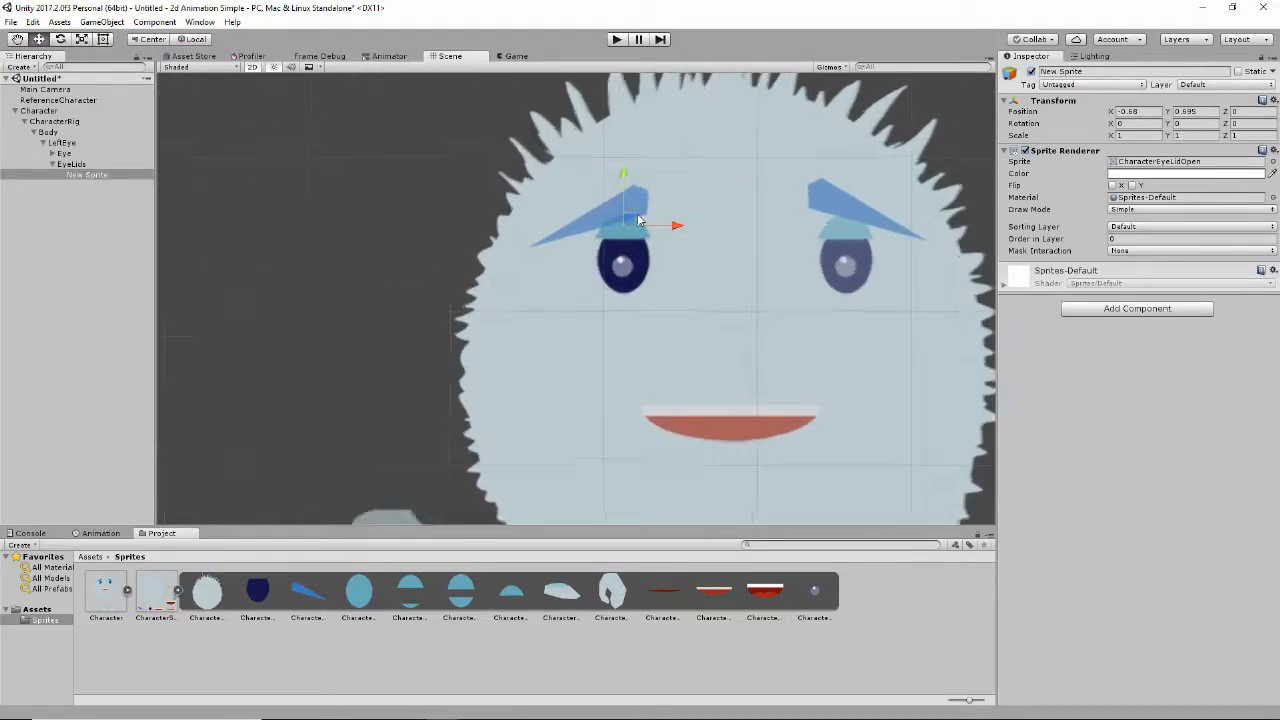
pyautogui.moveTo(616, 180); pyautogui.dragTo(622, 172)
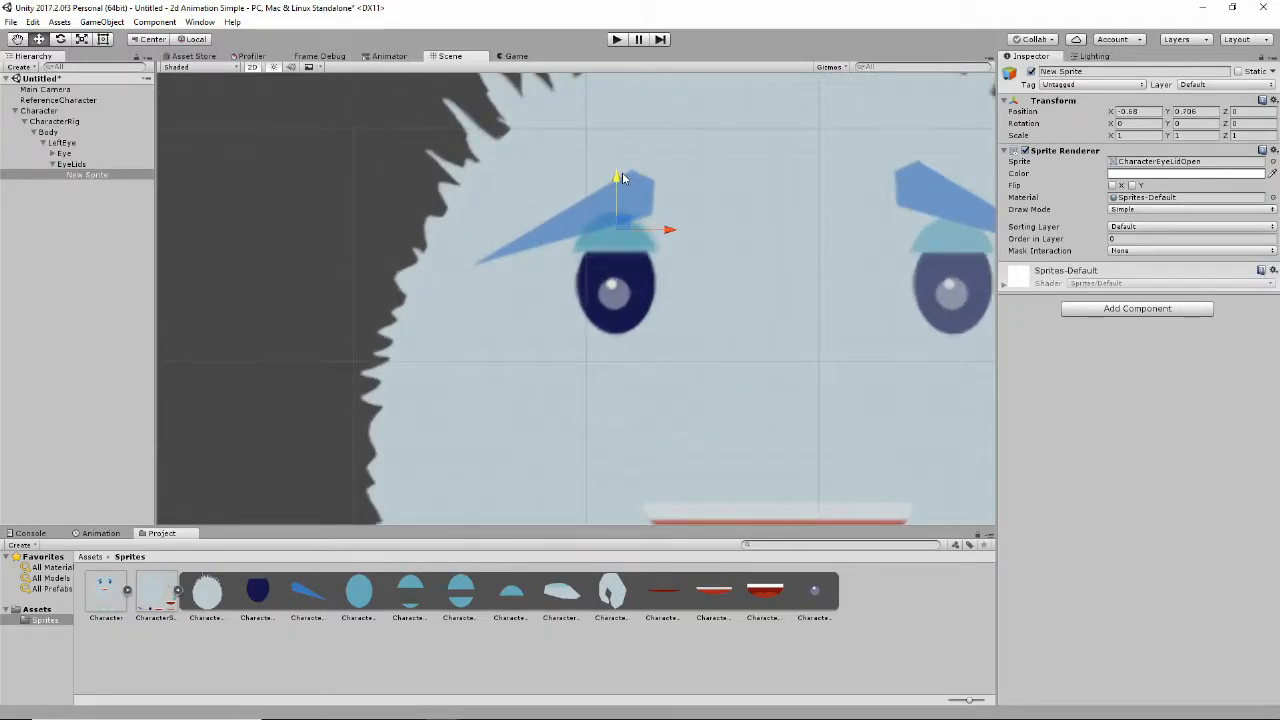
pyautogui.moveTo(670, 225); pyautogui.dragTo(668, 224)
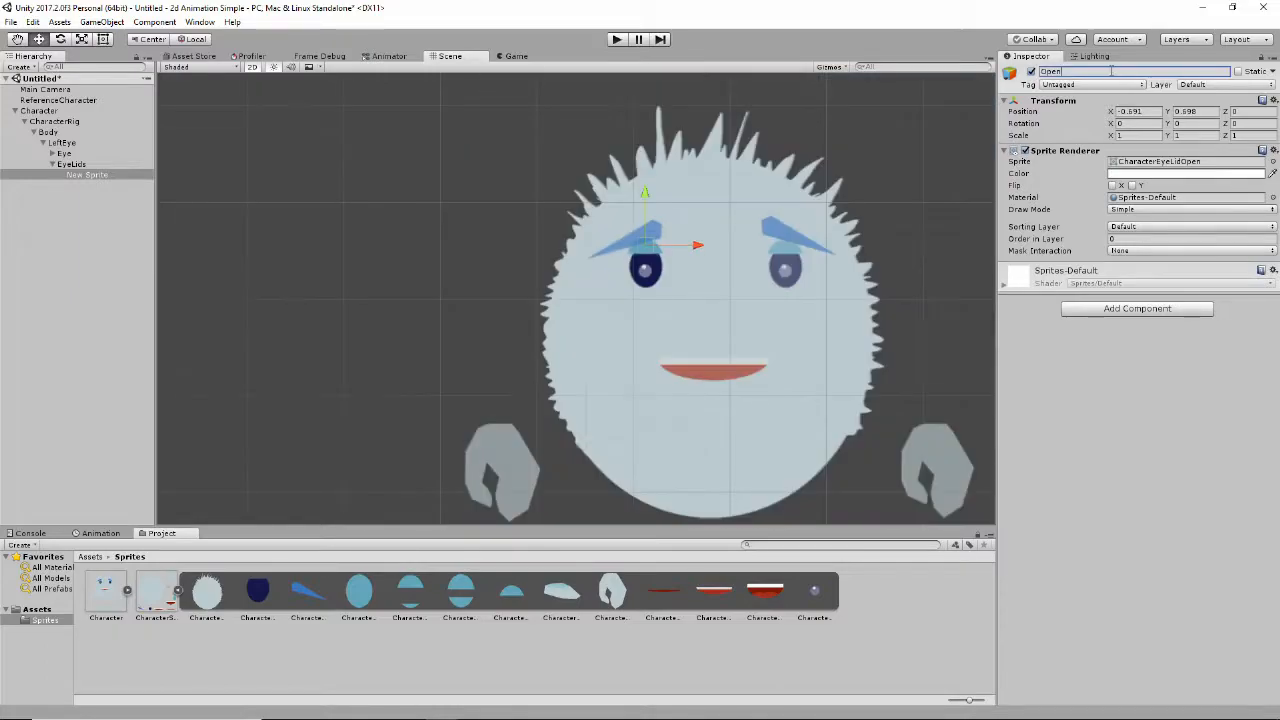
# Name the open eyelid sprite OpenEyeLid and duplicate it
pyautogui.write('E')
pyautogui.click(88, 177)
pyautogui.click(113, 301)
pyautogui.hotkey('ctrl', 'd')
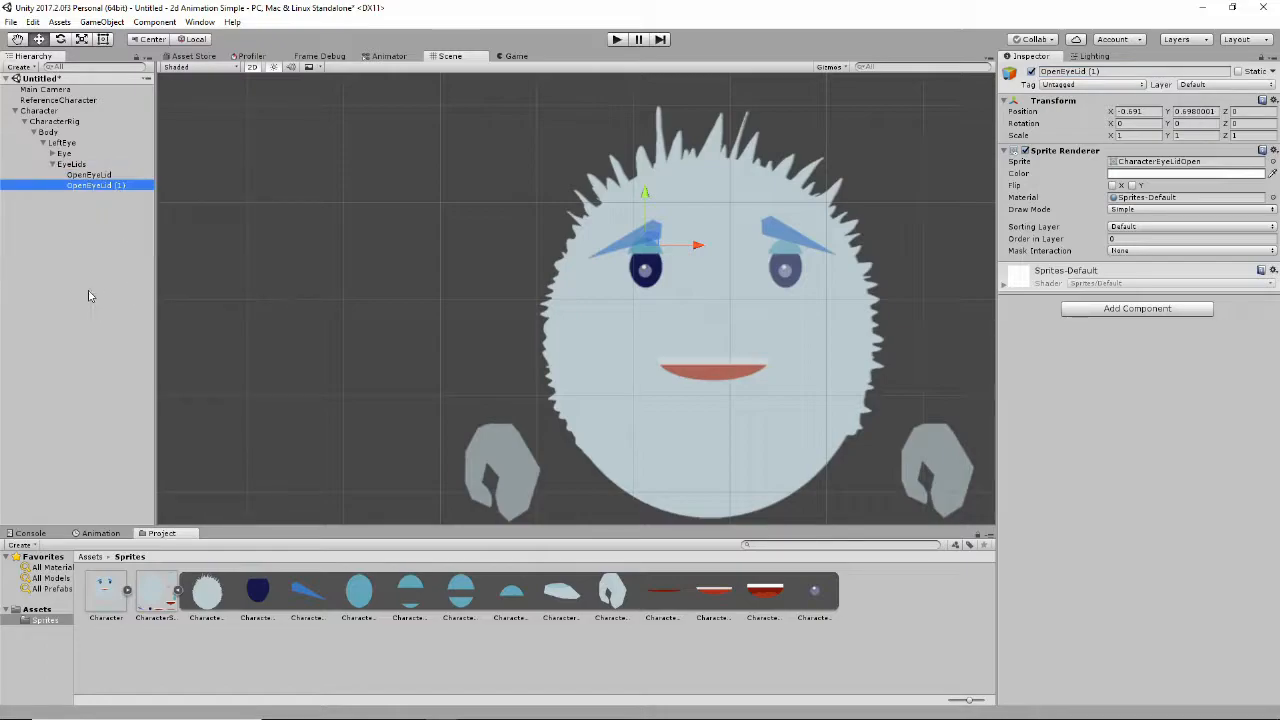
# Rename the duplicated open eyelid object as EyeLidFrame1
pyautogui.click(1075, 72)
pyautogui.click(1110, 71)
pyautogui.moveTo(1105, 75); pyautogui.dragTo(1025, 74)
pyautogui.write('EyeLid')
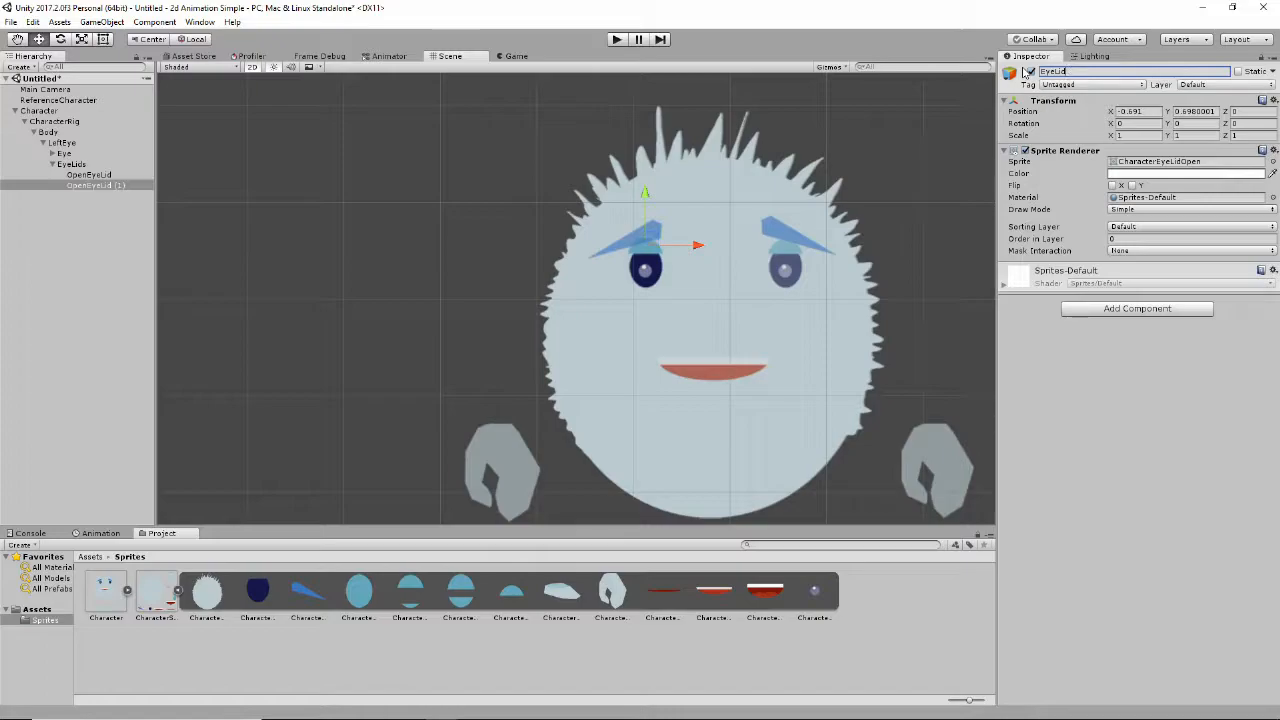
pyautogui.write('Frame1')
pyautogui.press('Return')
# Assign the CharacterEyeLidInbetween1 sprite to EyeLidFrame1 and lower it over the left eye to about Y 0.51
pyautogui.click(1272, 161)
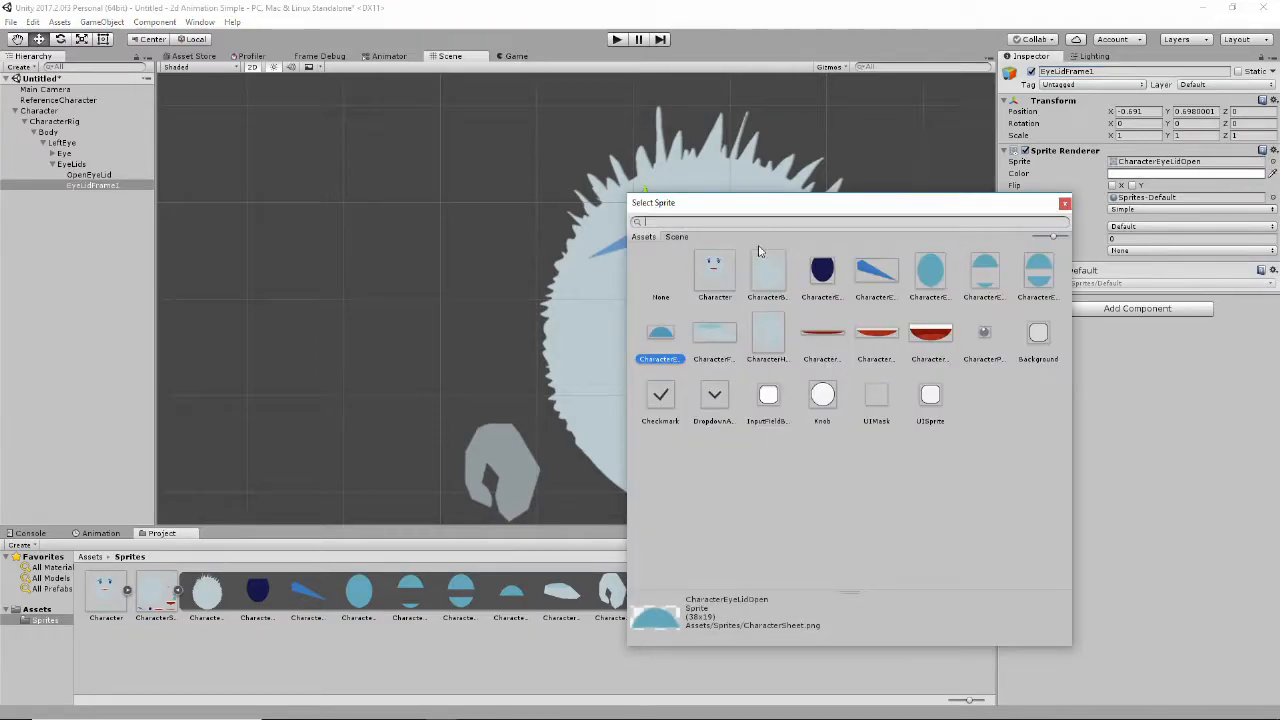
pyautogui.click(985, 270)
pyautogui.click(1064, 203)
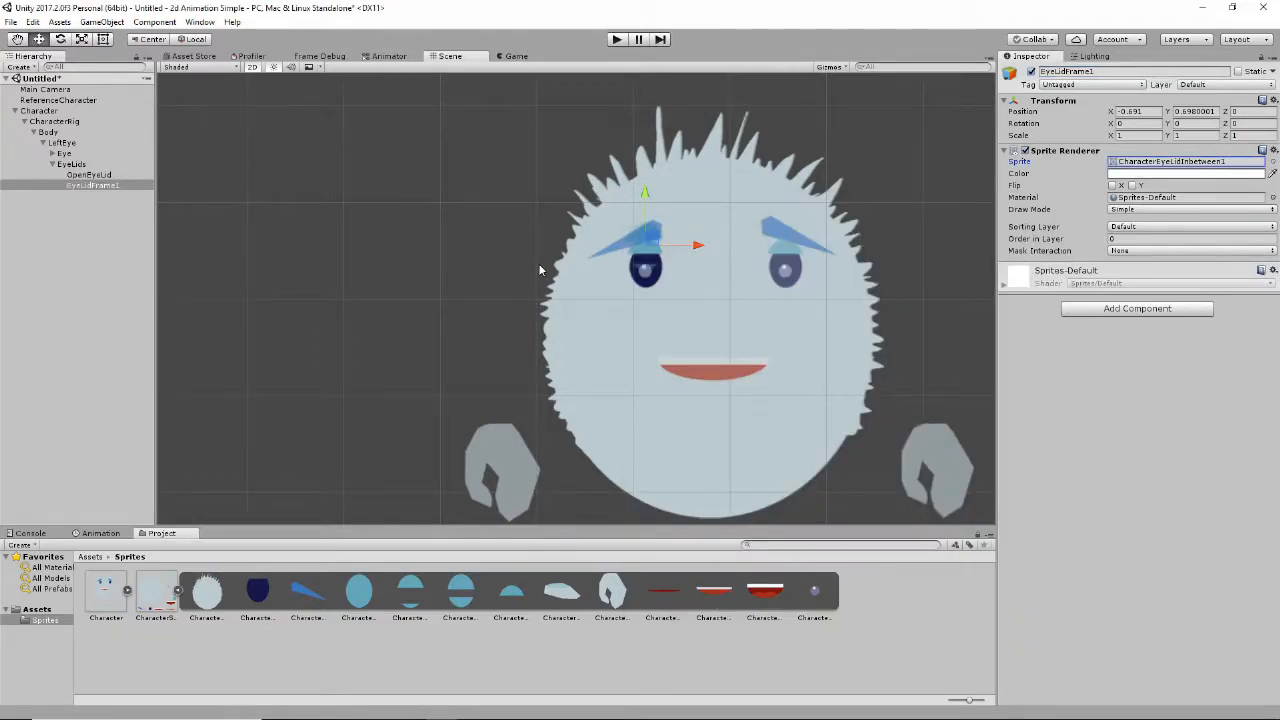
pyautogui.scroll(5, 538, 270)
pyautogui.moveTo(713, 182); pyautogui.dragTo(729, 212)
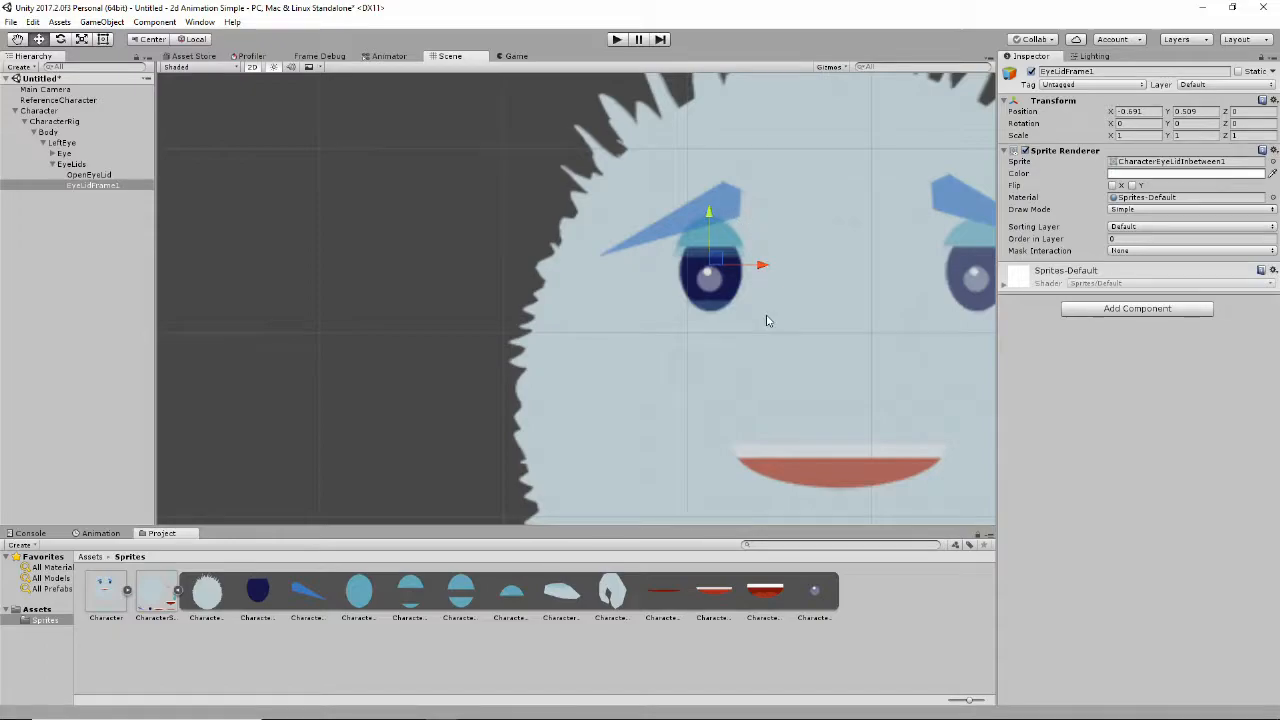
pyautogui.scroll(-5, 767, 320)
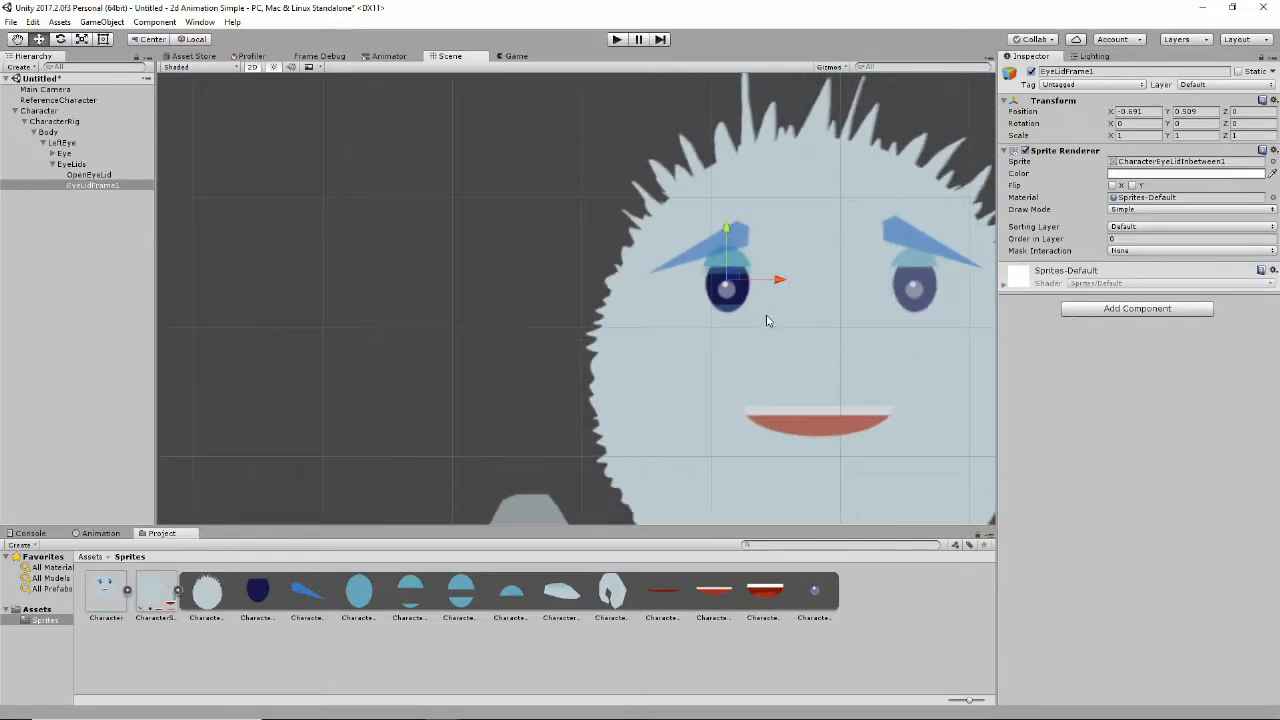
# Duplicate EyeLidFrame1 and assign the CharacterEyeLidInbetween2 sprite to the copy
pyautogui.click(88, 186)
pyautogui.hotkey('ctrl', 'd')
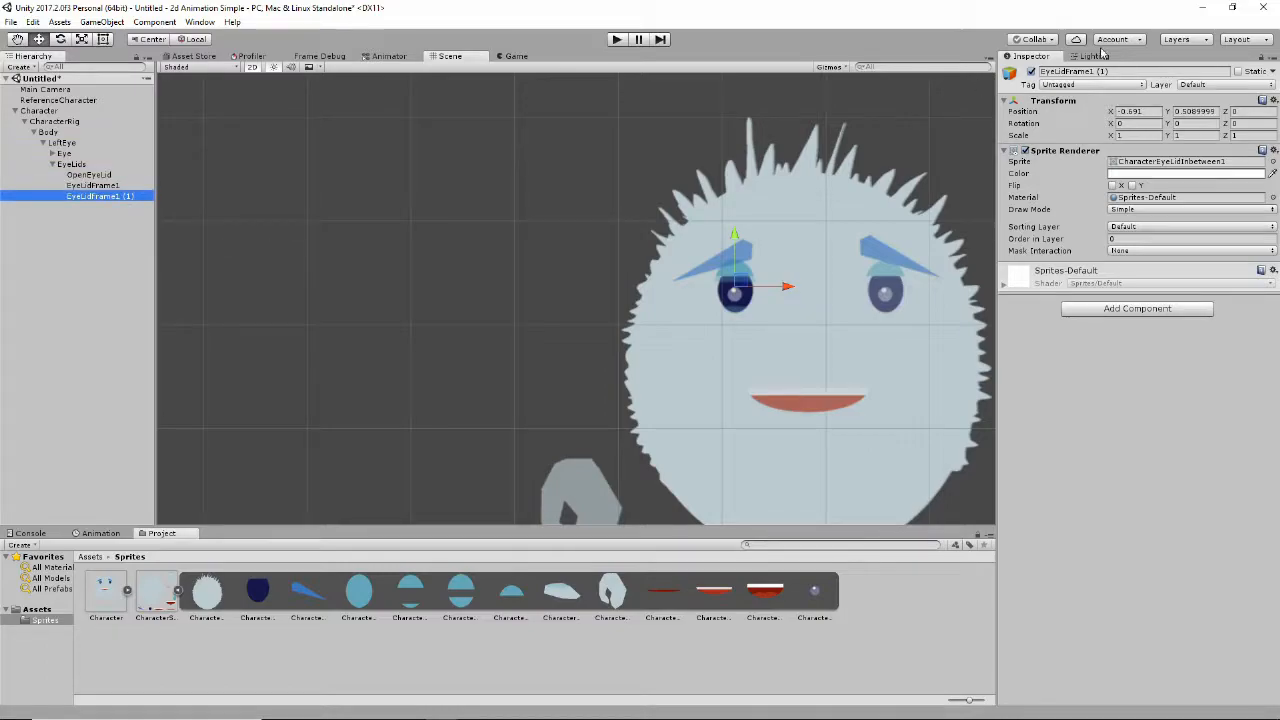
pyautogui.moveTo(1131, 76); pyautogui.dragTo(1092, 76)
pyautogui.write('2')
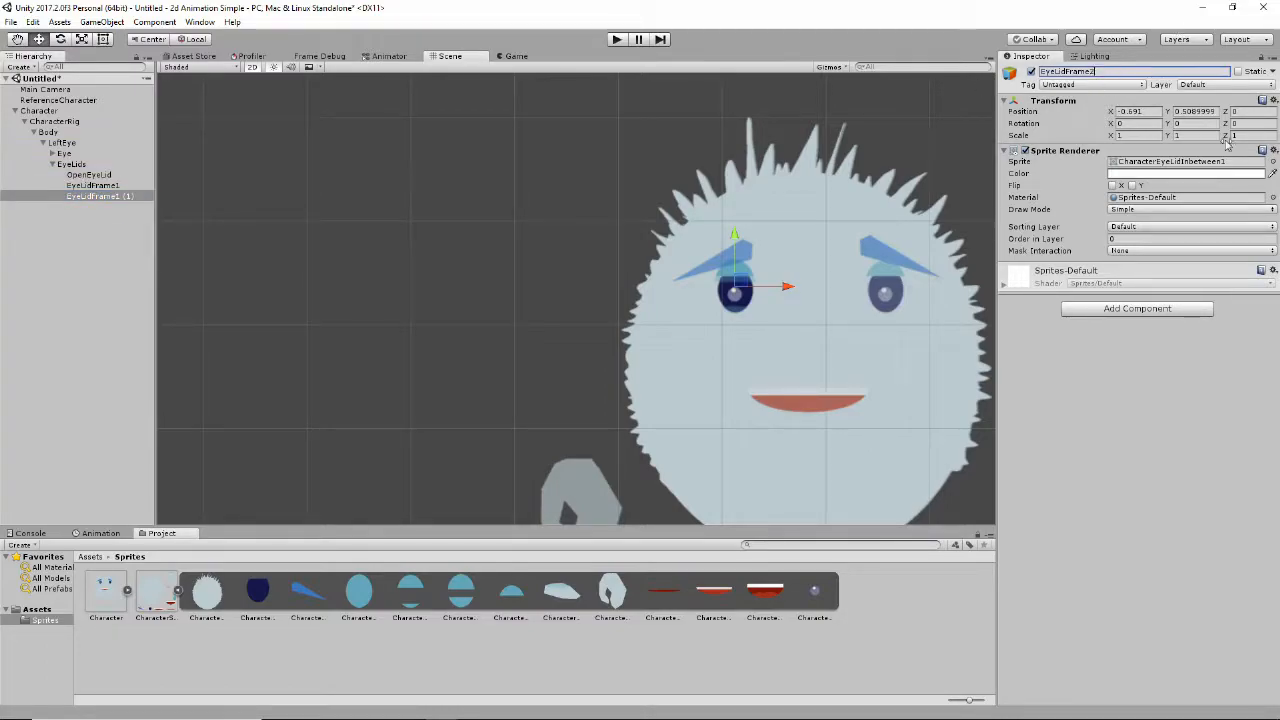
pyautogui.click(1273, 163)
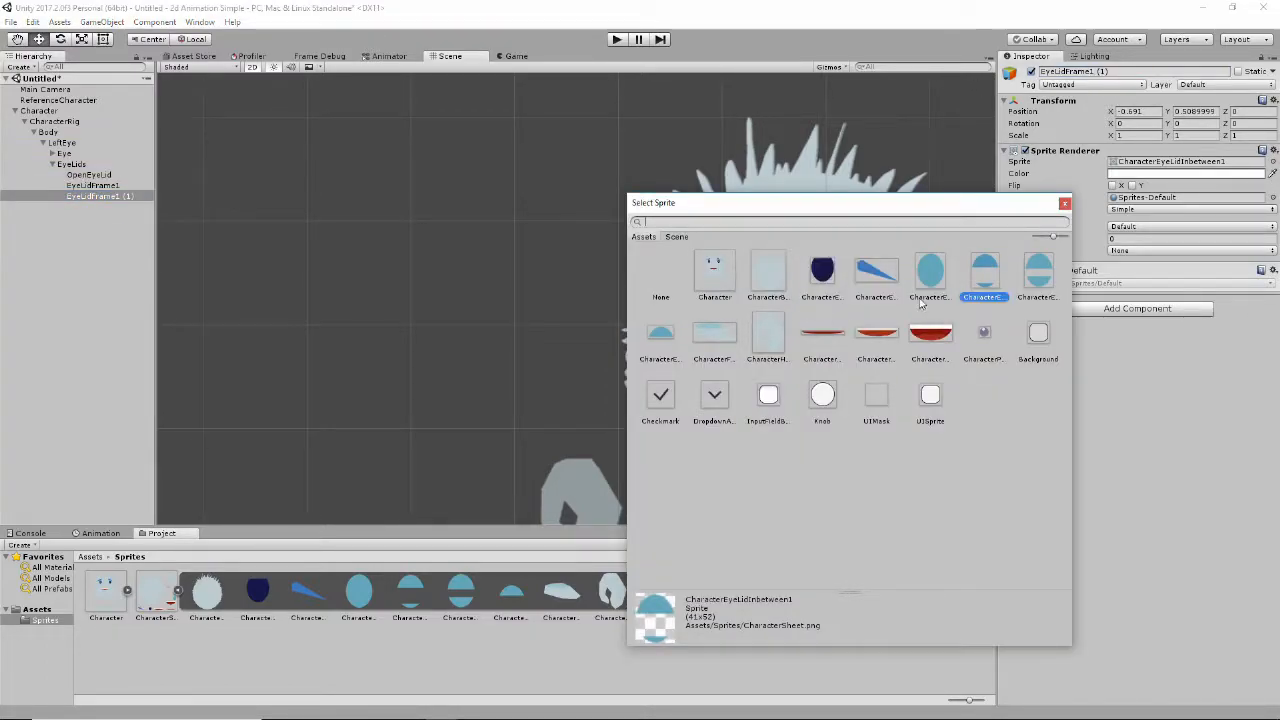
pyautogui.click(1038, 272)
pyautogui.click(1063, 205)
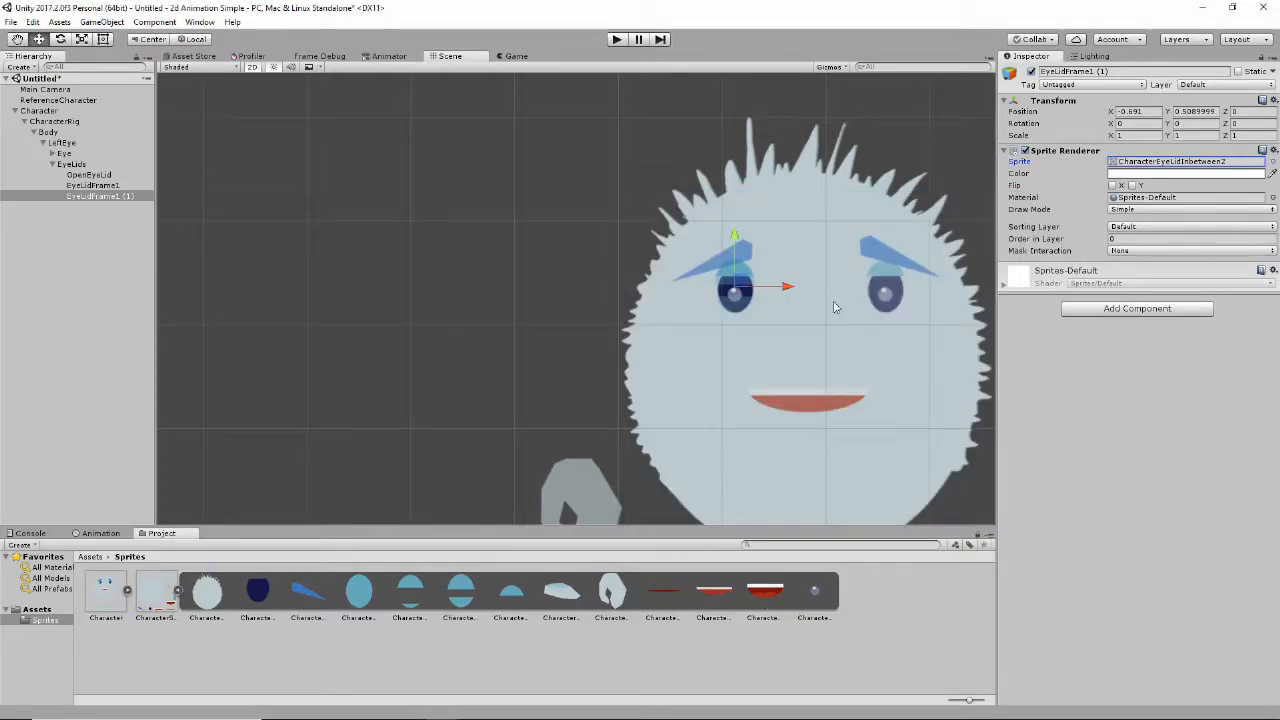
pyautogui.scroll(5, 830, 305)
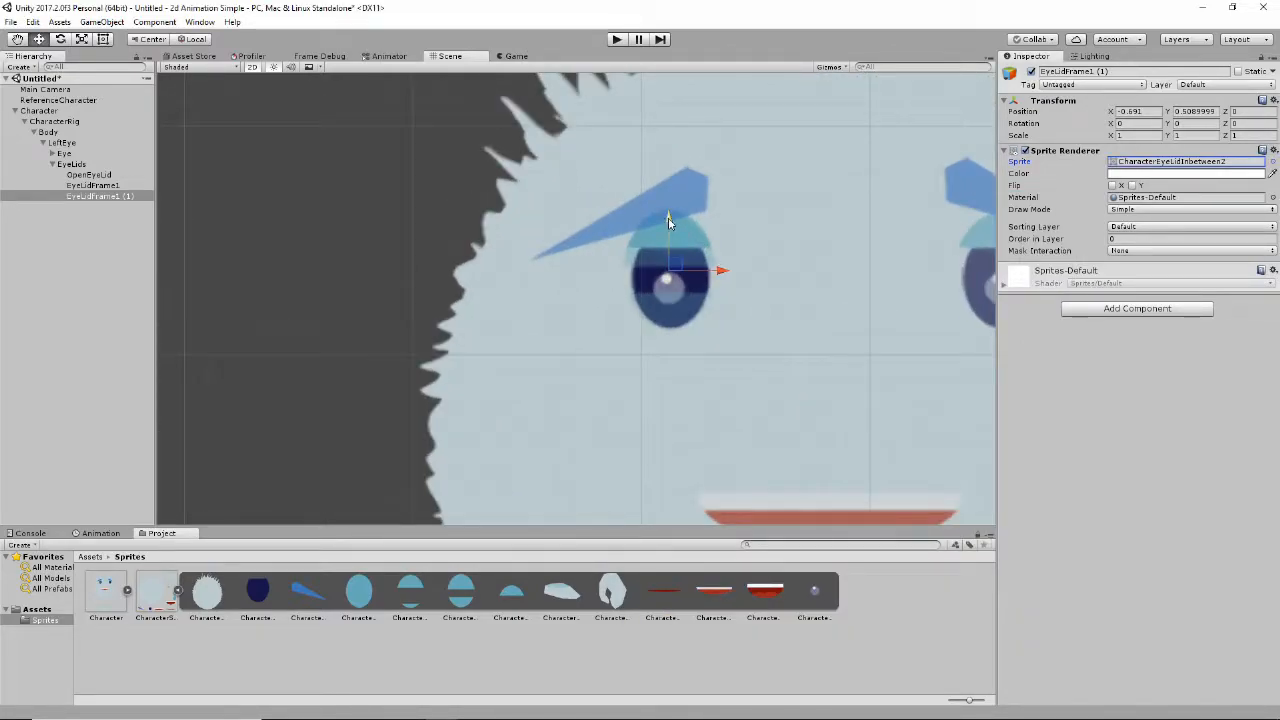
pyautogui.scroll(-5, 743, 374)
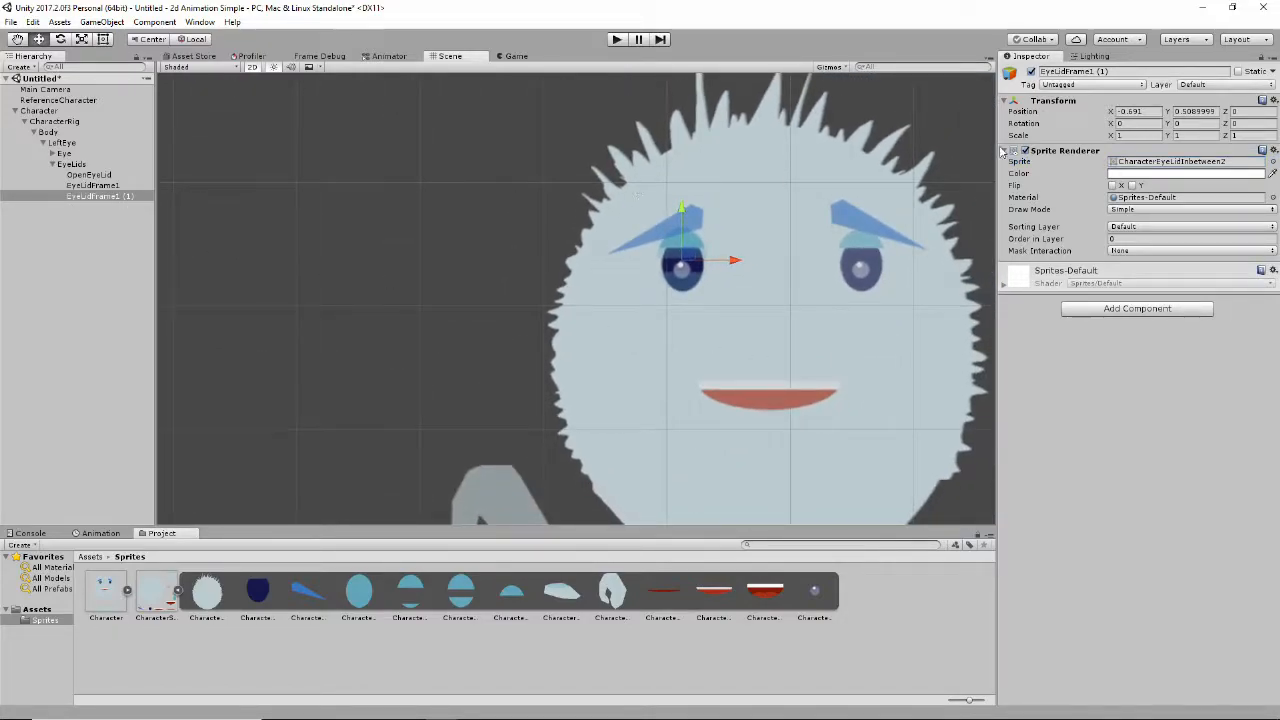
# Rename the second in-between eyelid as EyeLidFrame2 and duplicate it
pyautogui.click(1089, 73)
pyautogui.write('2')
pyautogui.press('Return')
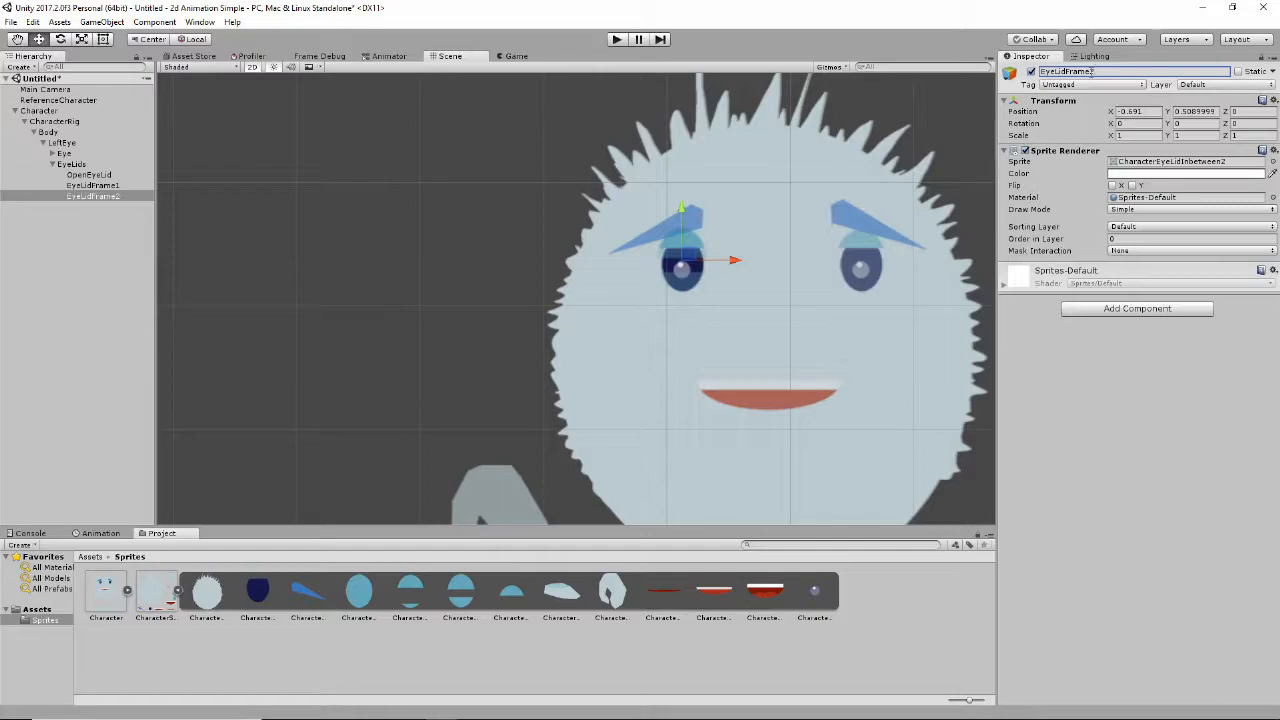
pyautogui.click(92, 197)
pyautogui.hotkey('ctrl', 'd')
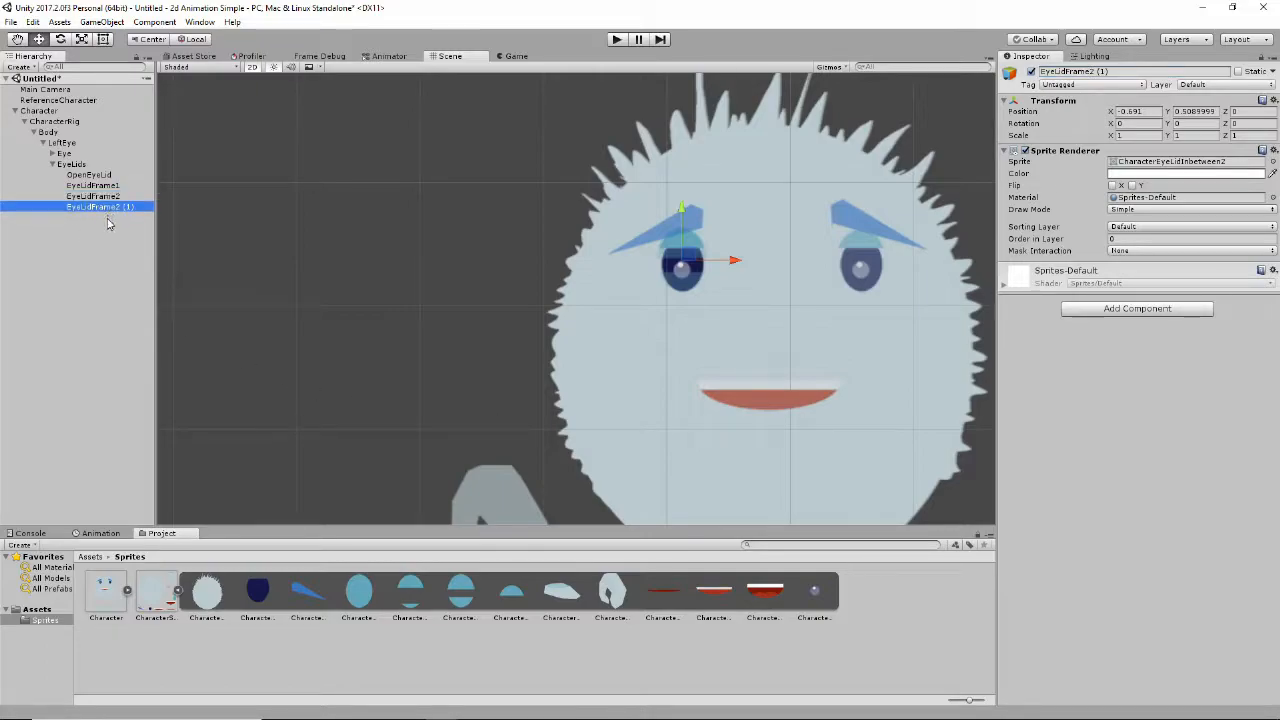
# Rename the EyeLidFrame2 copy as EyeLidClosed and assign the CharacterEyeLidClosed sprite to it
pyautogui.click(1163, 70)
pyautogui.write('EyeLidC')
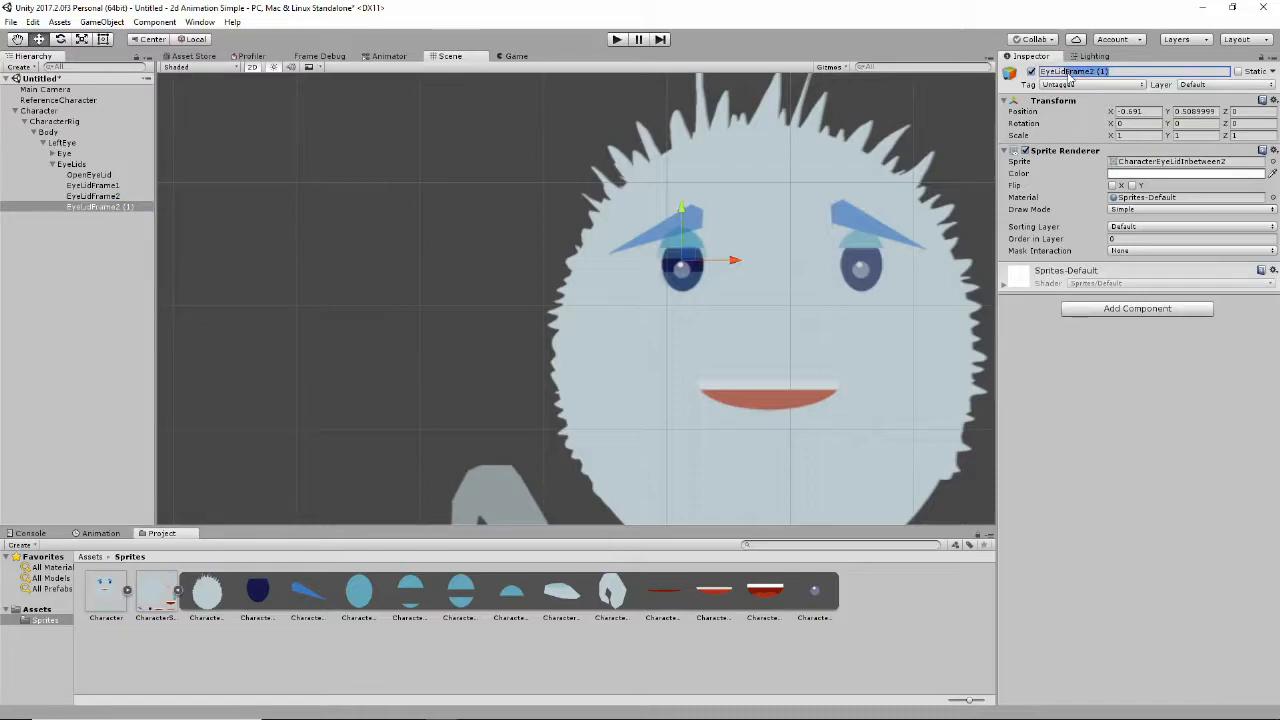
pyautogui.write('losed')
pyautogui.press('Return')
pyautogui.click(1272, 161)
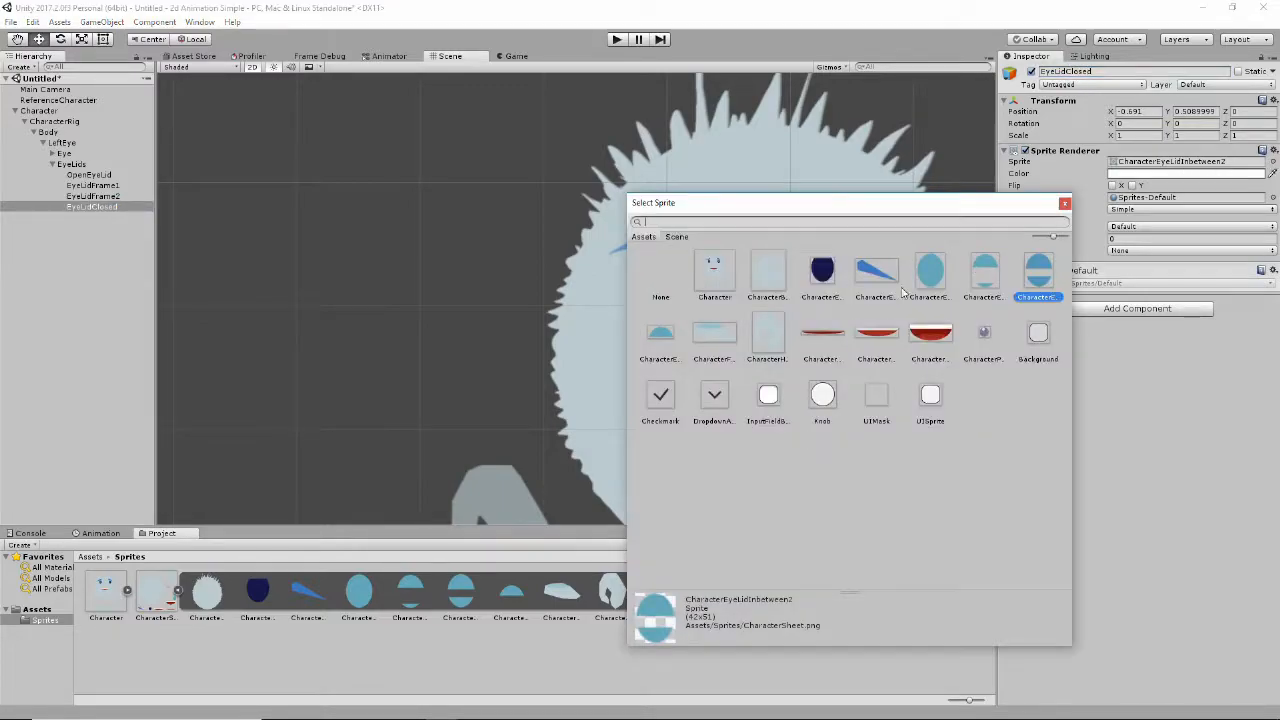
pyautogui.click(940, 284)
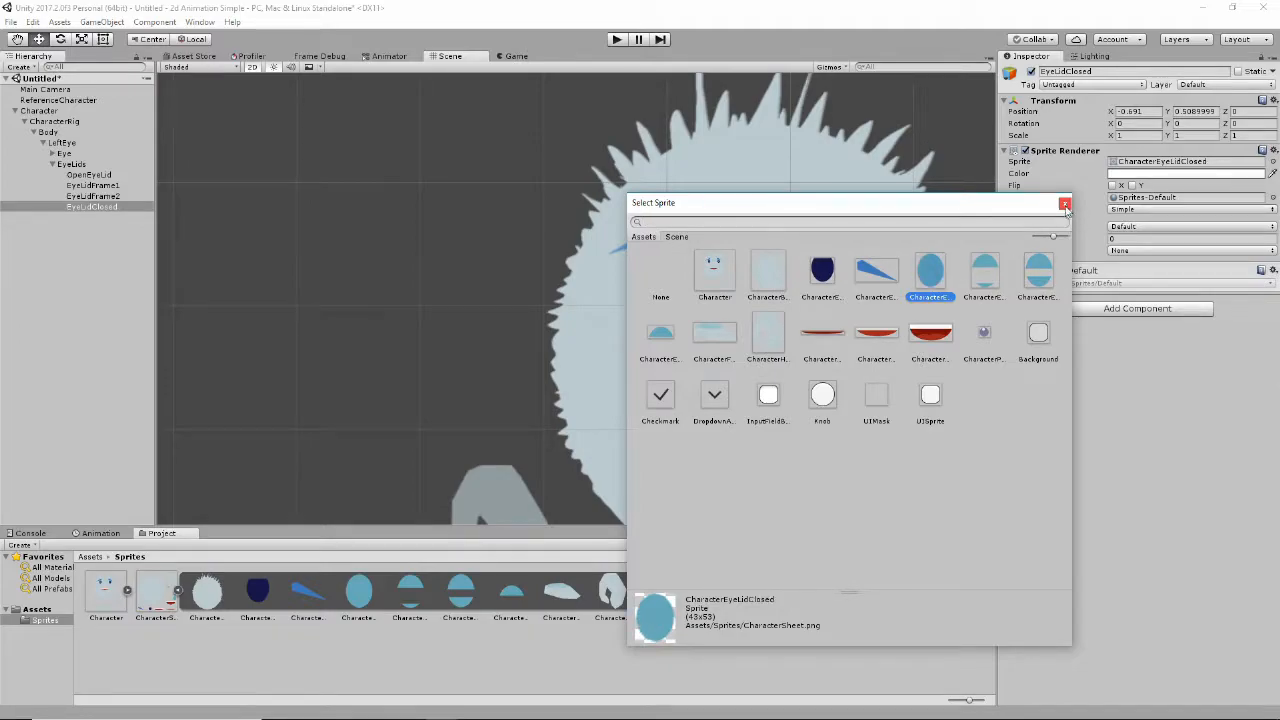
pyautogui.click(1064, 203)
pyautogui.scroll(2, 750, 320)
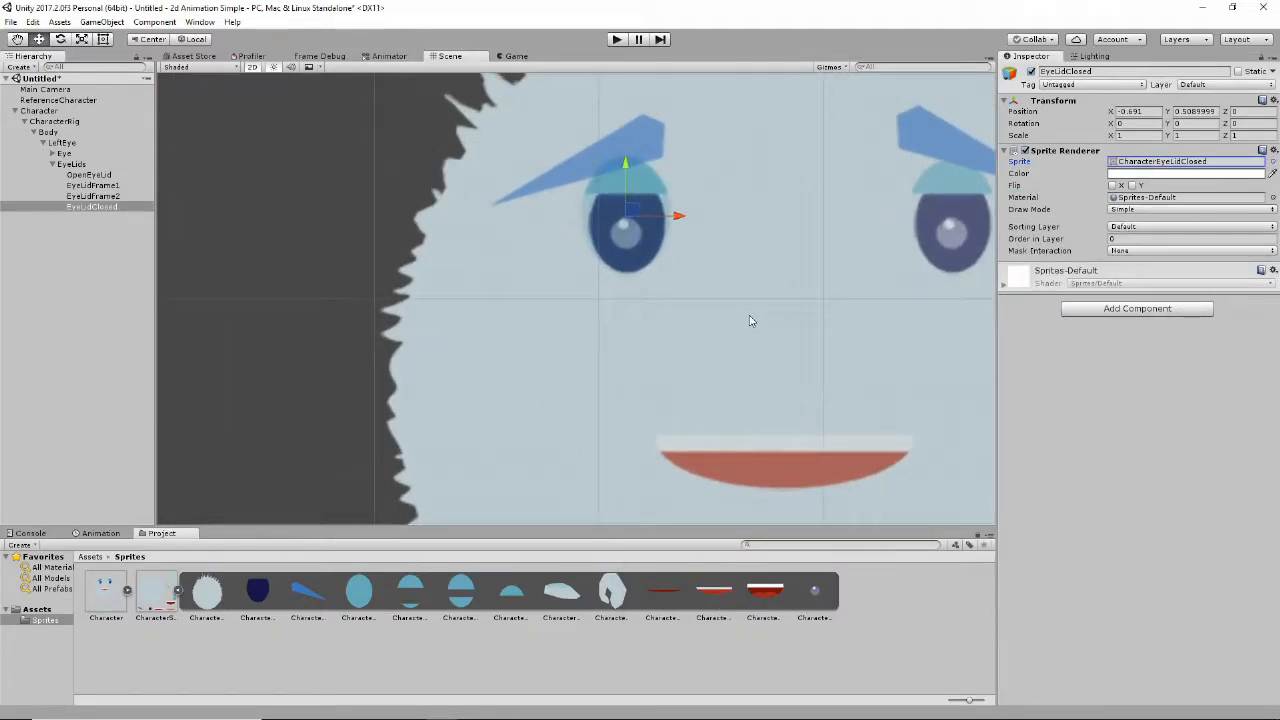
pyautogui.scroll(-3, 750, 320)
pyautogui.scroll(-3, 751, 320)
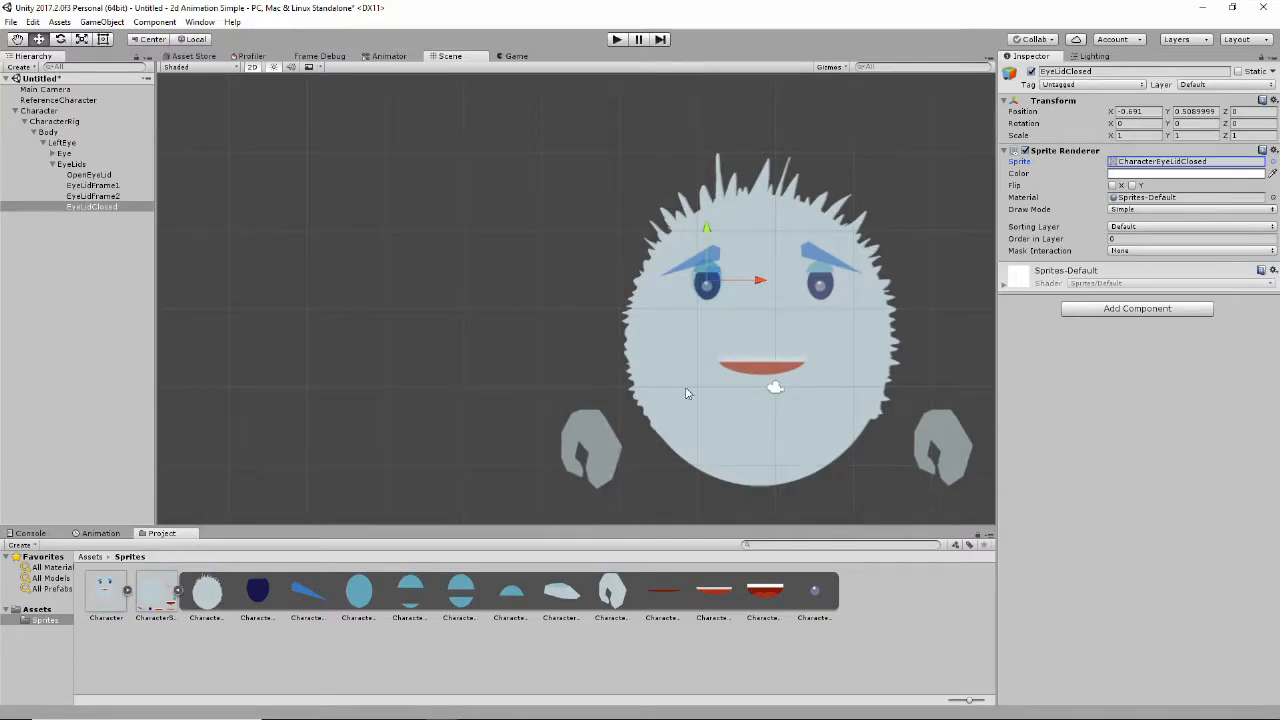
# Collapse the EyeLids object and create a 2D sprite object as a child of LeftEye
pyautogui.click(54, 165)
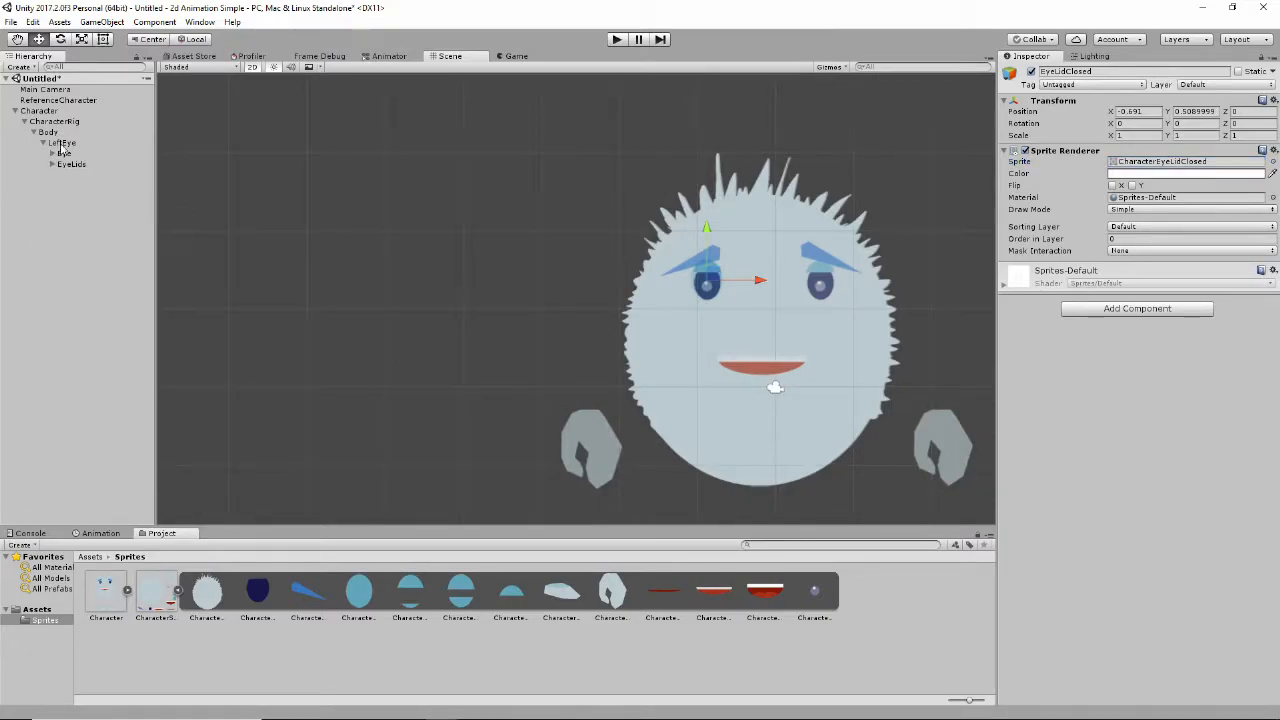
pyautogui.click(52, 164)
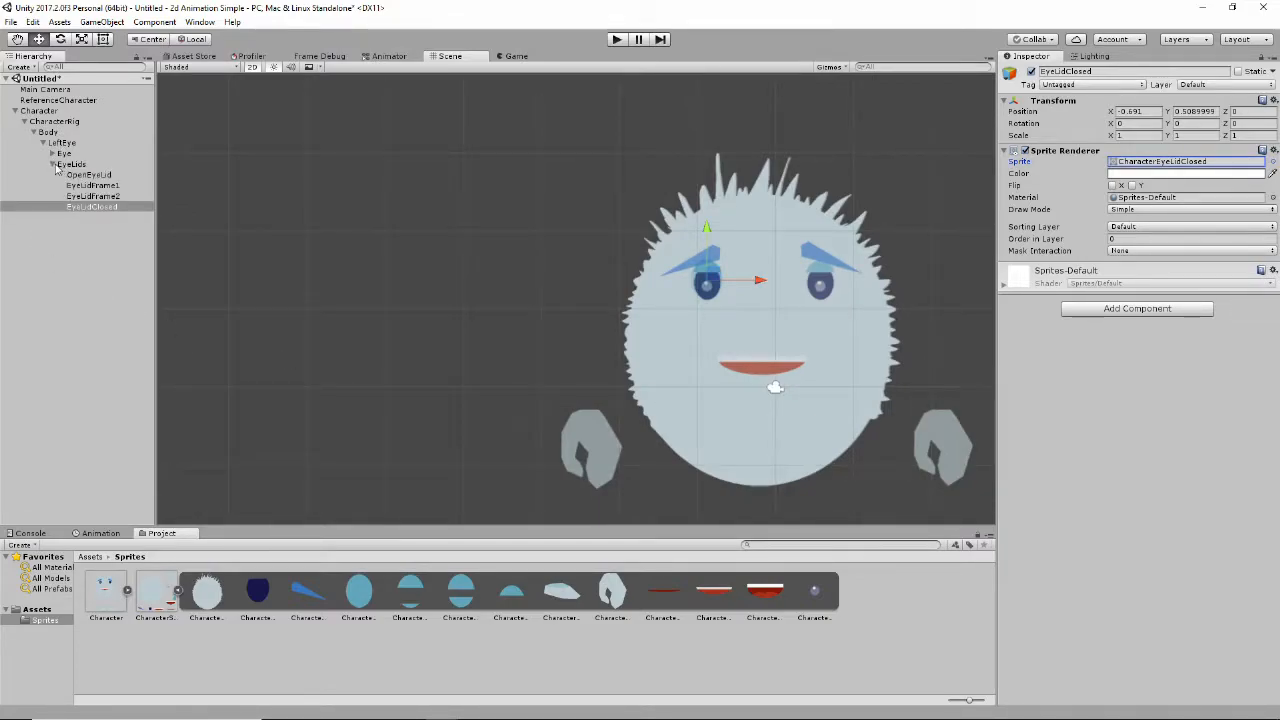
pyautogui.click(53, 164)
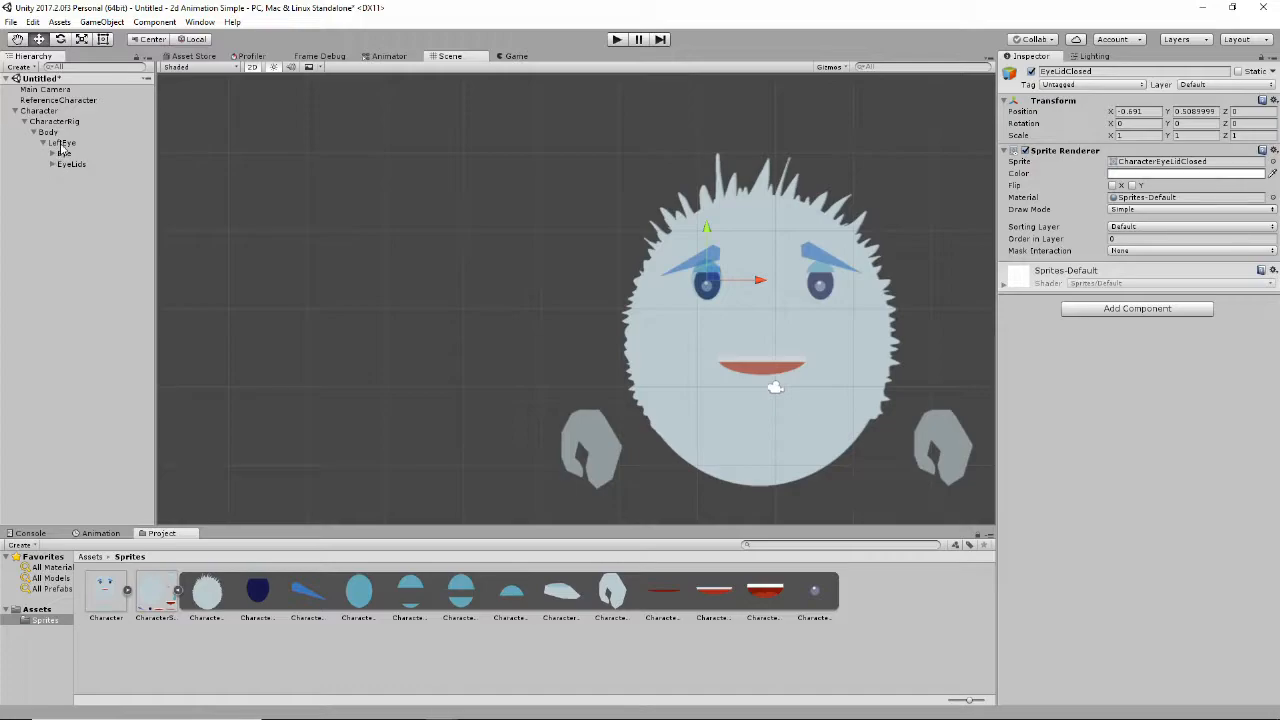
pyautogui.rightClick(62, 146)
pyautogui.moveTo(133, 274)
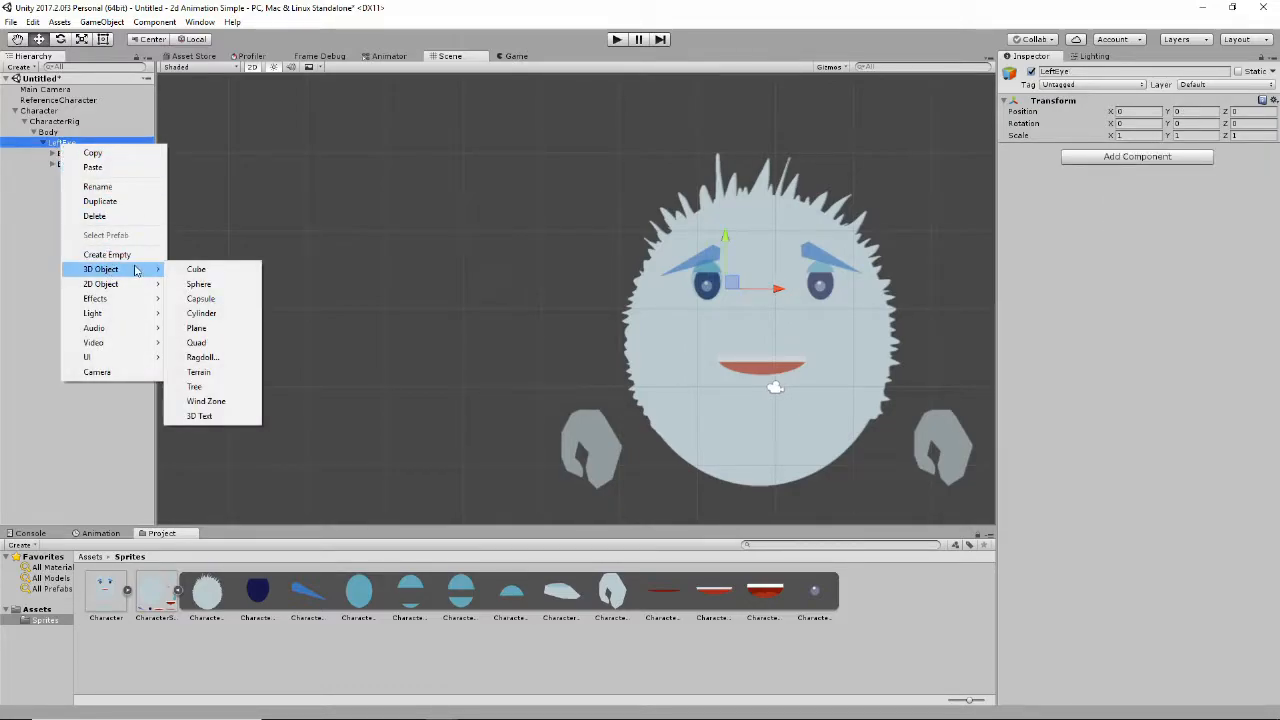
pyautogui.click(195, 284)
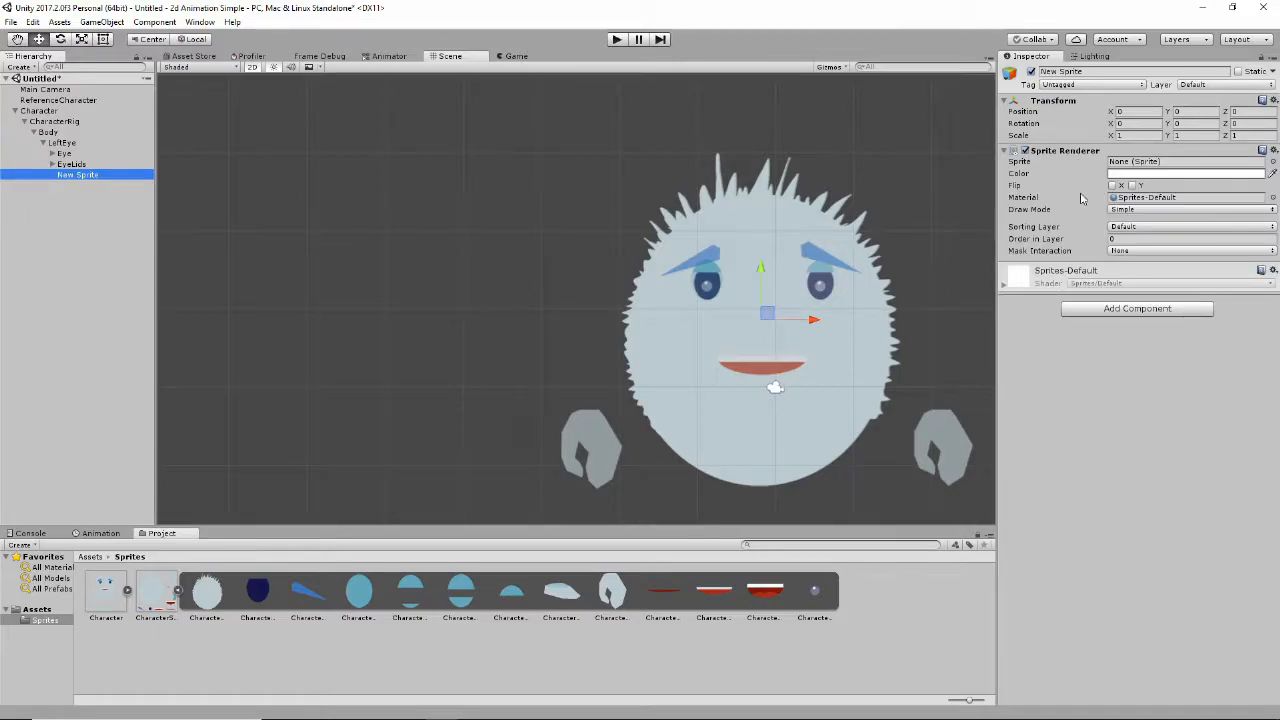
# Assign the CharacterEyebrowse sprite to the new sprite object and name it EyeBrowse
pyautogui.click(1271, 161)
pyautogui.click(893, 278)
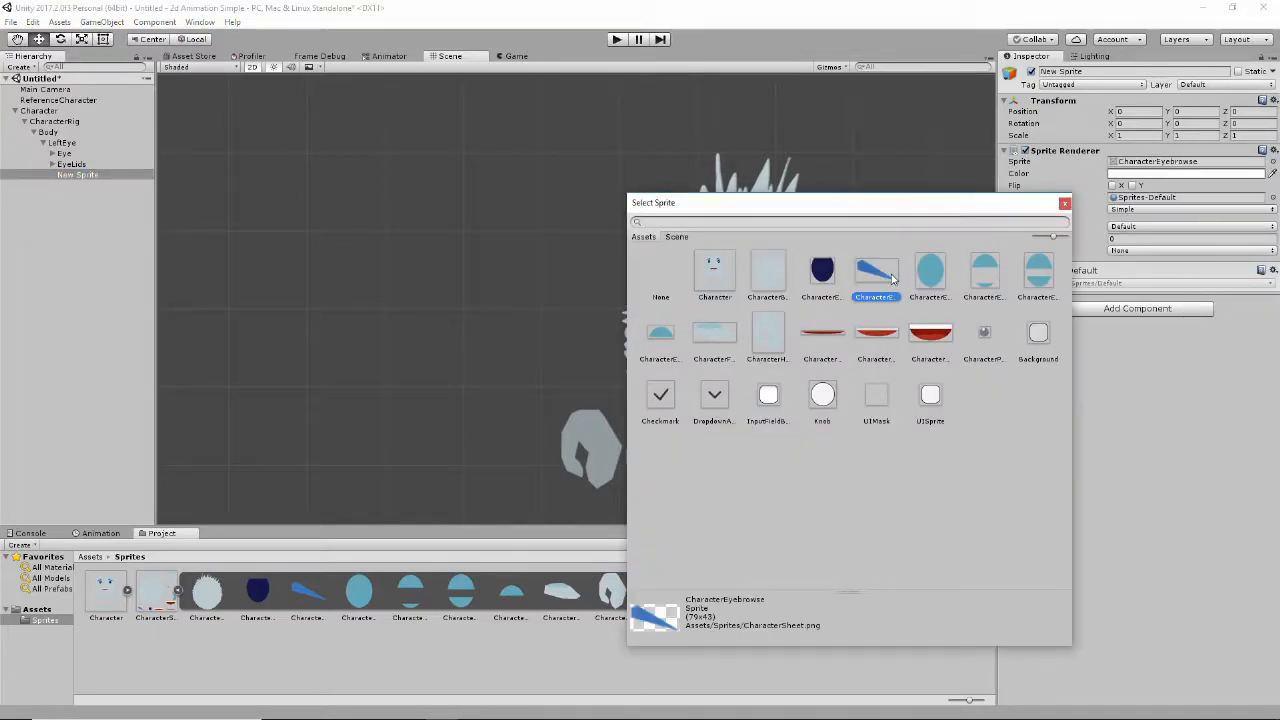
pyautogui.click(1064, 204)
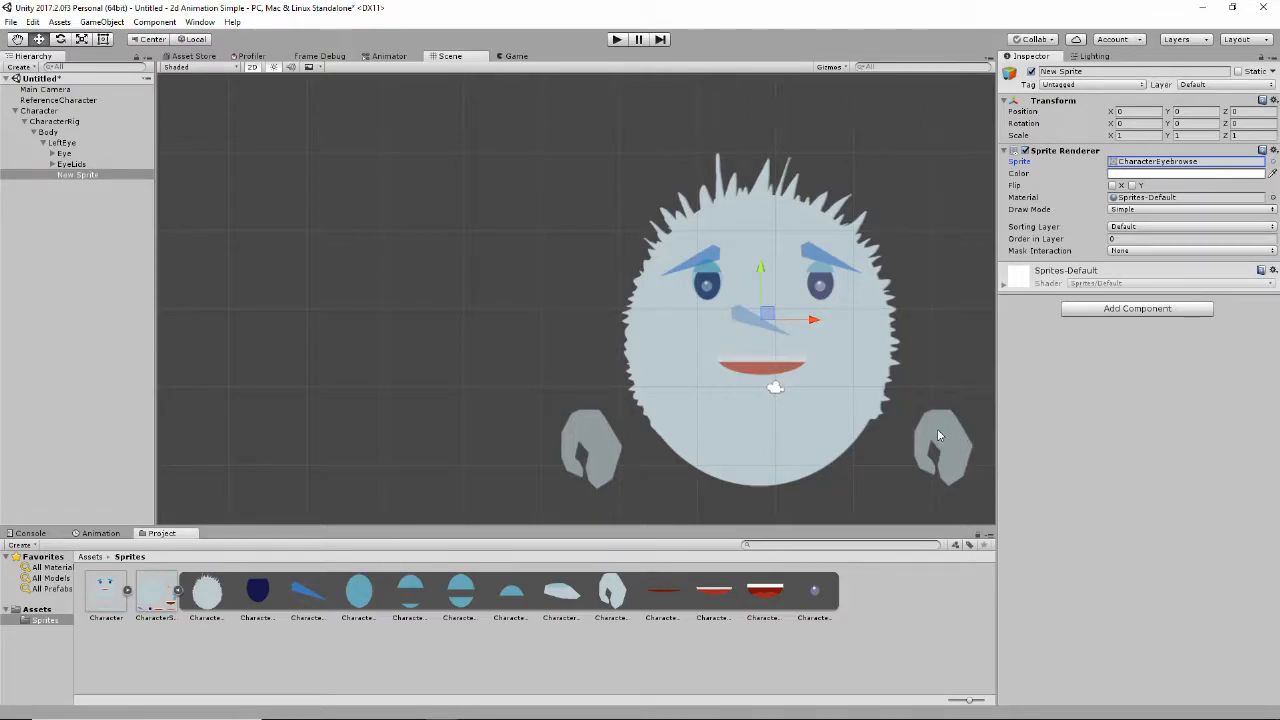
pyautogui.click(1104, 72)
pyautogui.write('E')
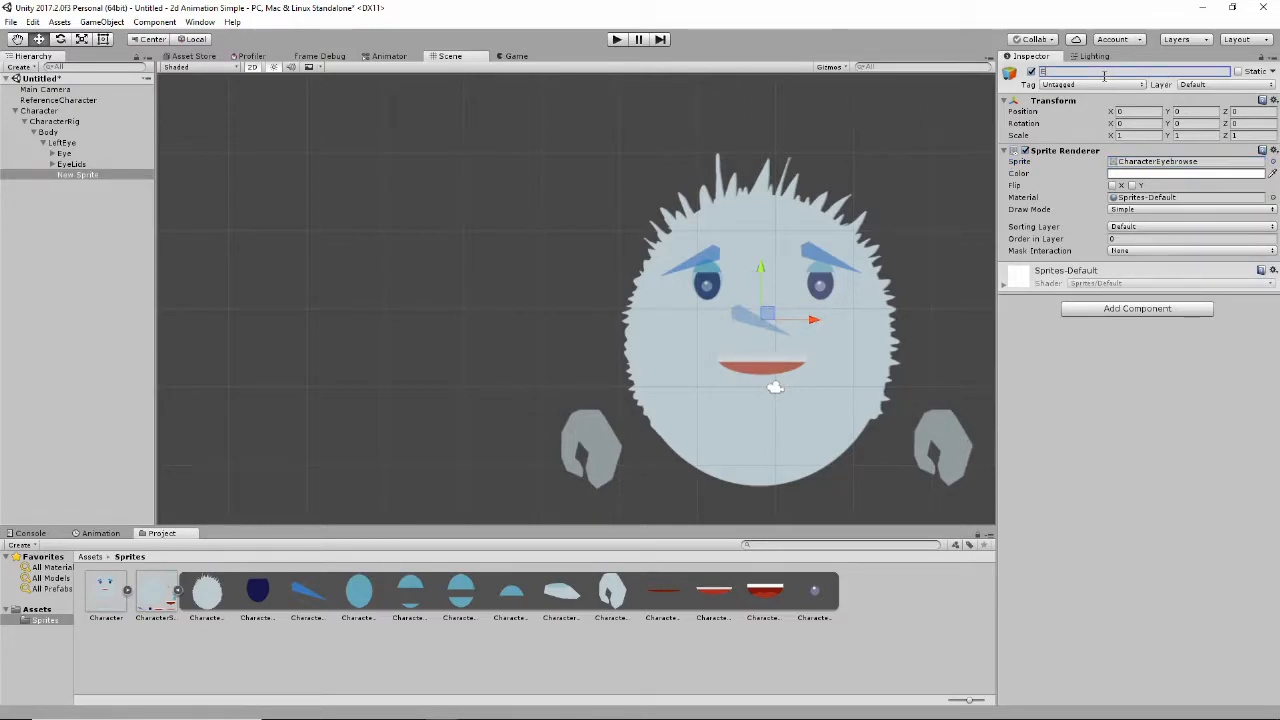
pyautogui.write('yeBrowse')
# Flip the EyeBrowse sprite on X and place it over the reference's left eyebrow, at about X -0.9, Y 0.76
pyautogui.scroll(3, 770, 370)
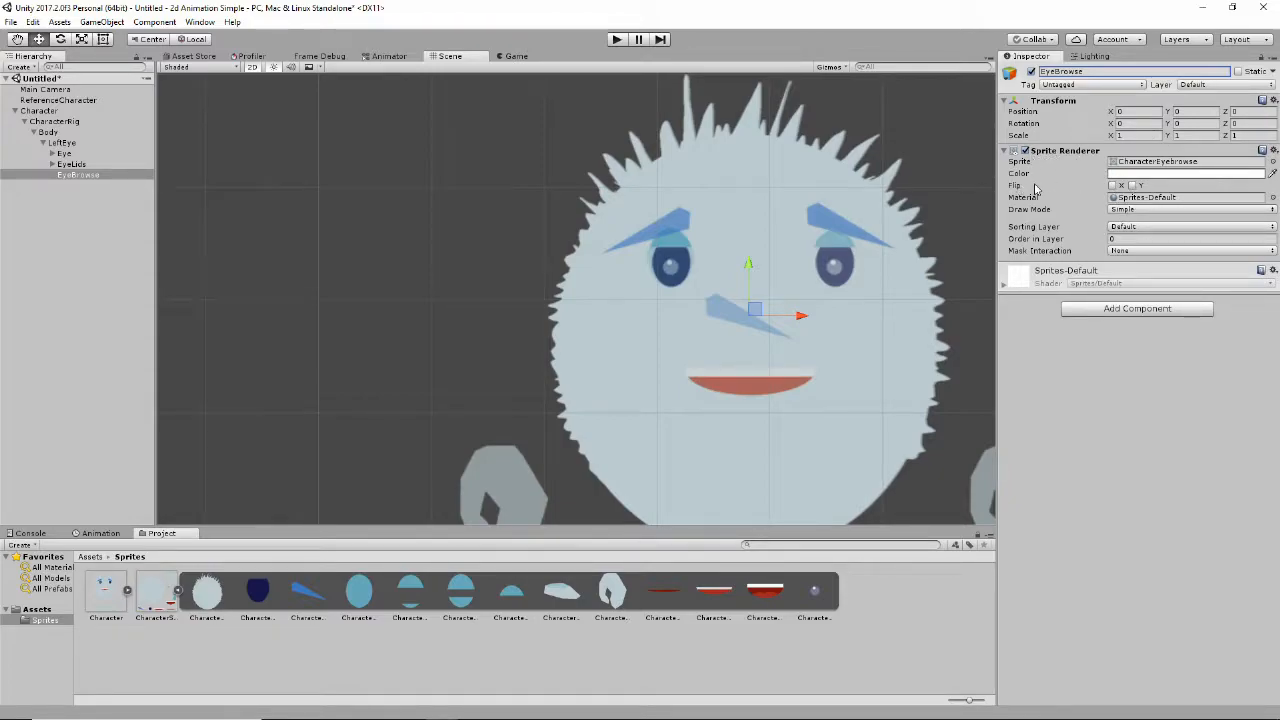
pyautogui.click(1112, 186)
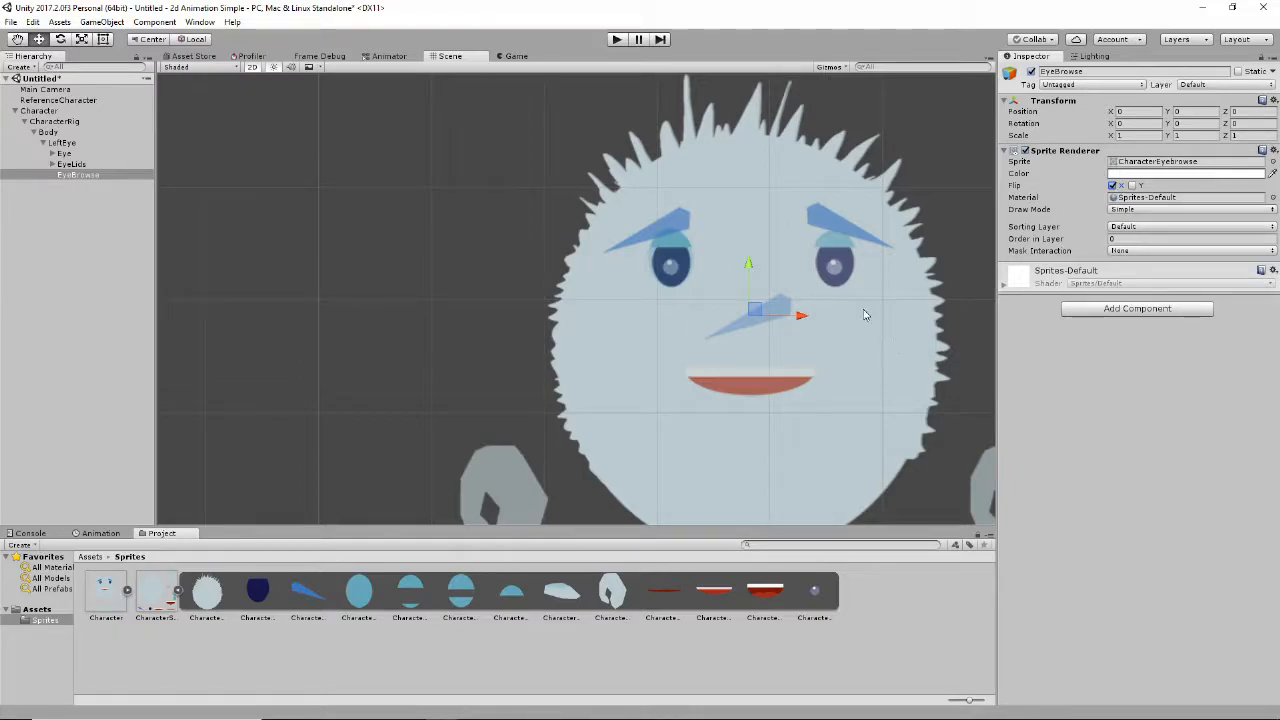
pyautogui.moveTo(755, 308); pyautogui.dragTo(657, 224)
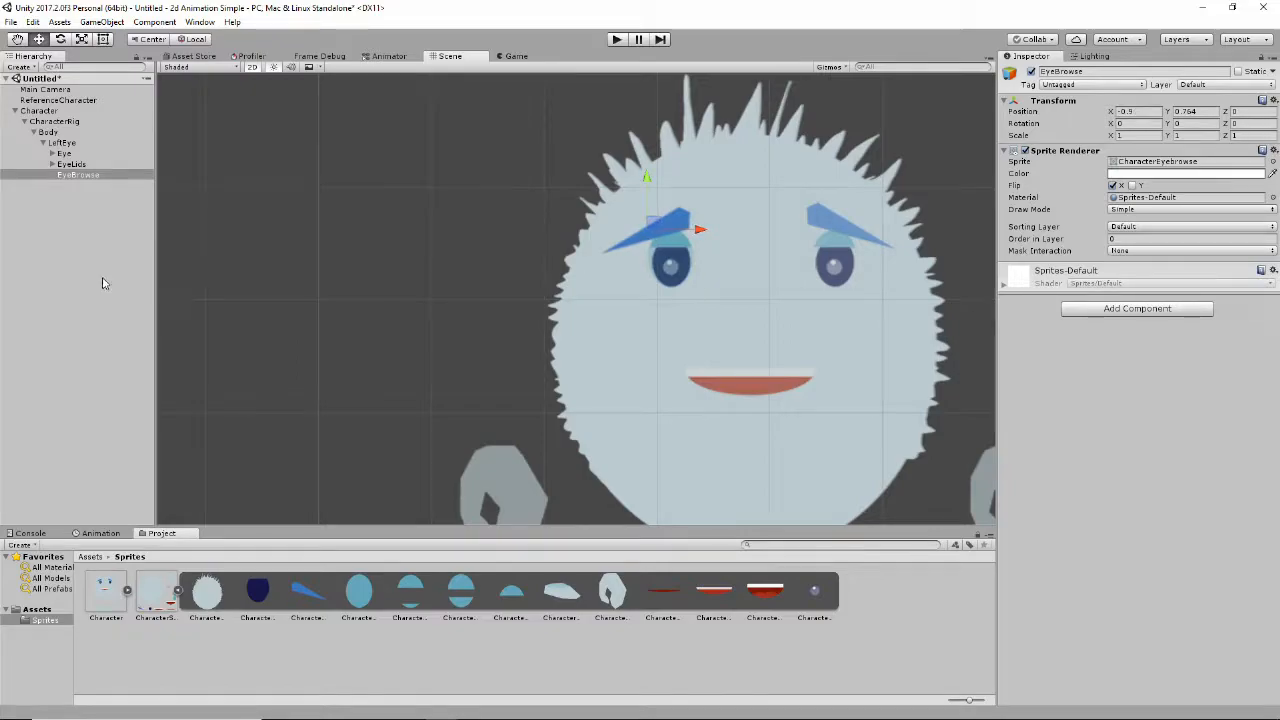
# Collapse the LeftEye object and duplicate it
pyautogui.click(43, 143)
pyautogui.click(60, 143)
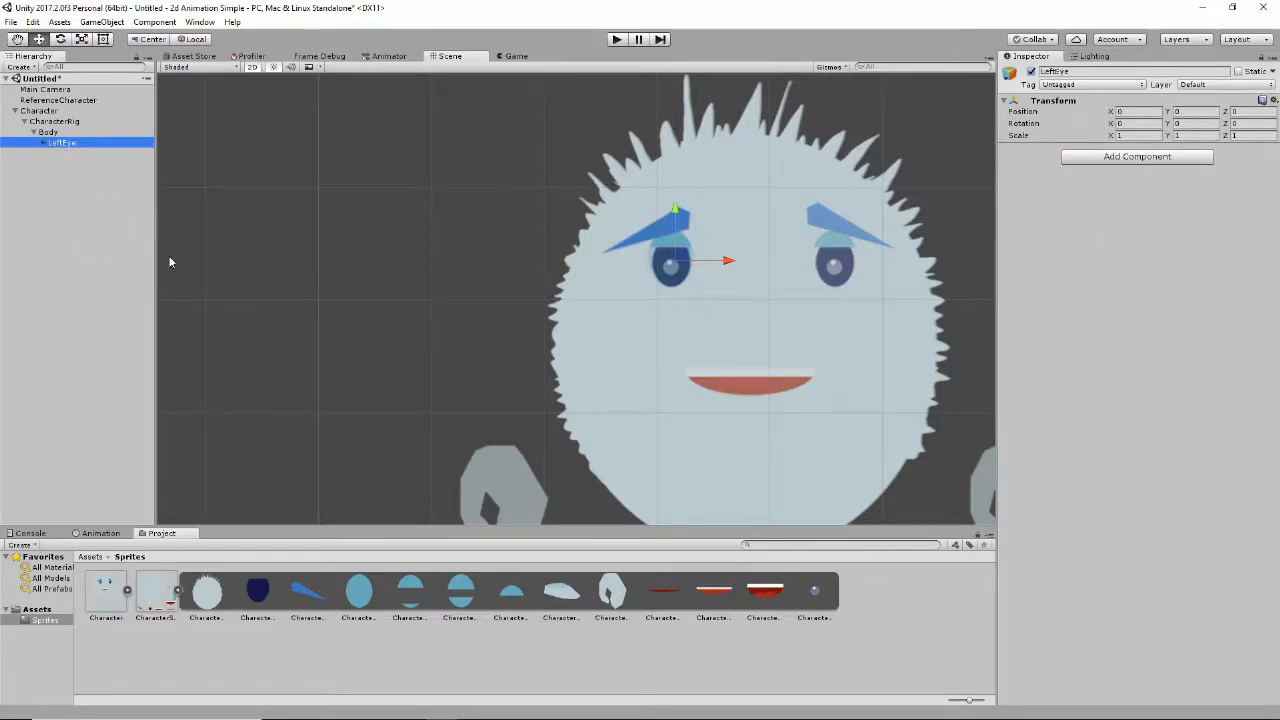
pyautogui.hotkey('ctrl', 'd')
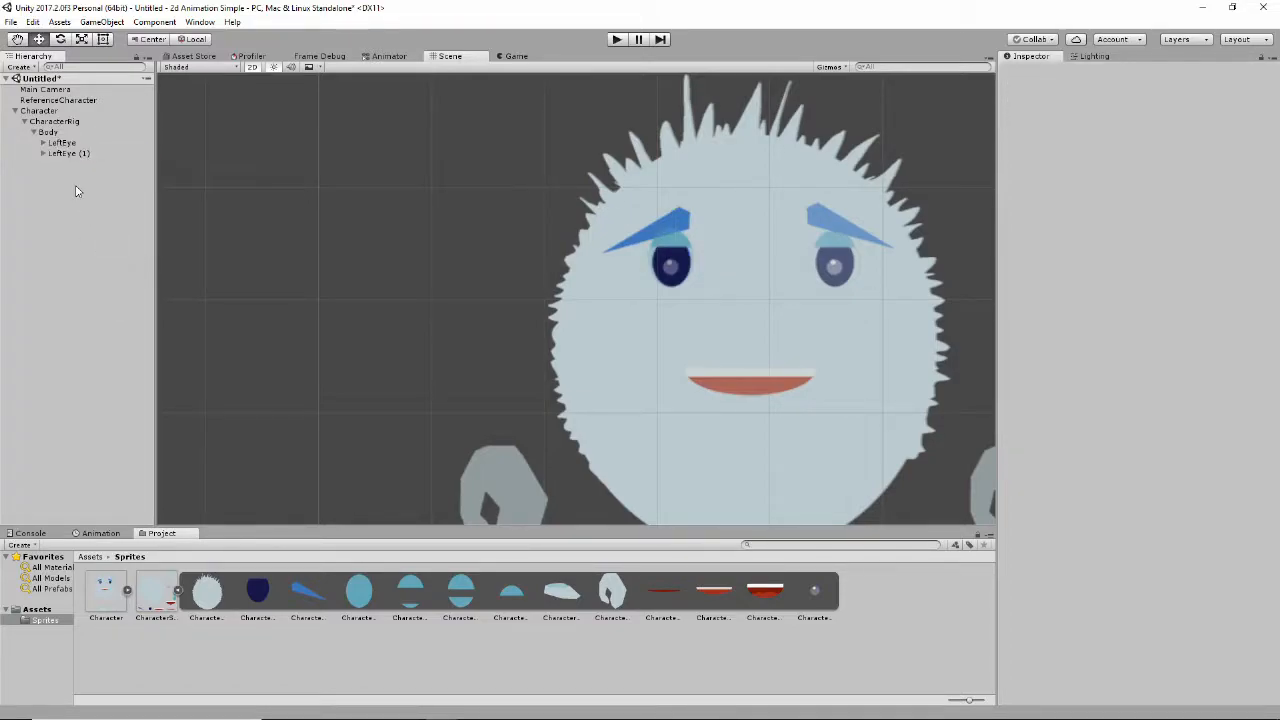
# Rename the LeftEye copy as RightEye and move it horizontally onto the reference's right eye, at about X 1.46
pyautogui.click(1045, 71)
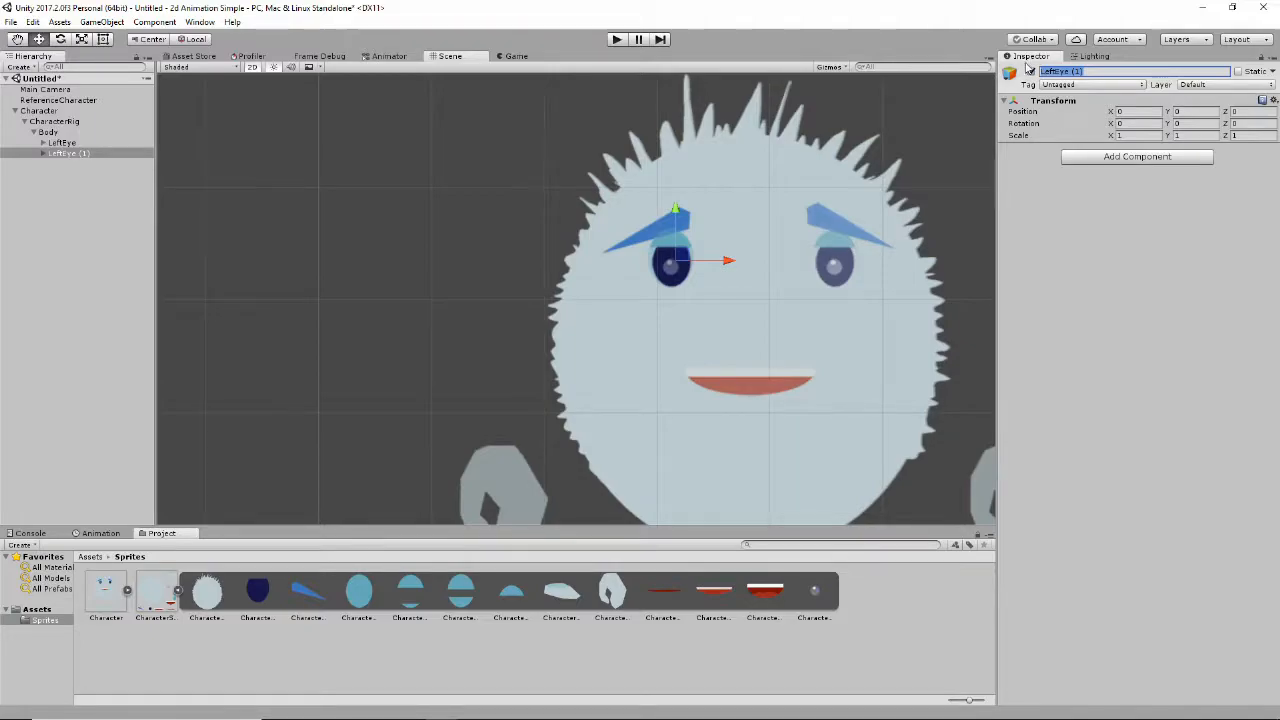
pyautogui.write('R')
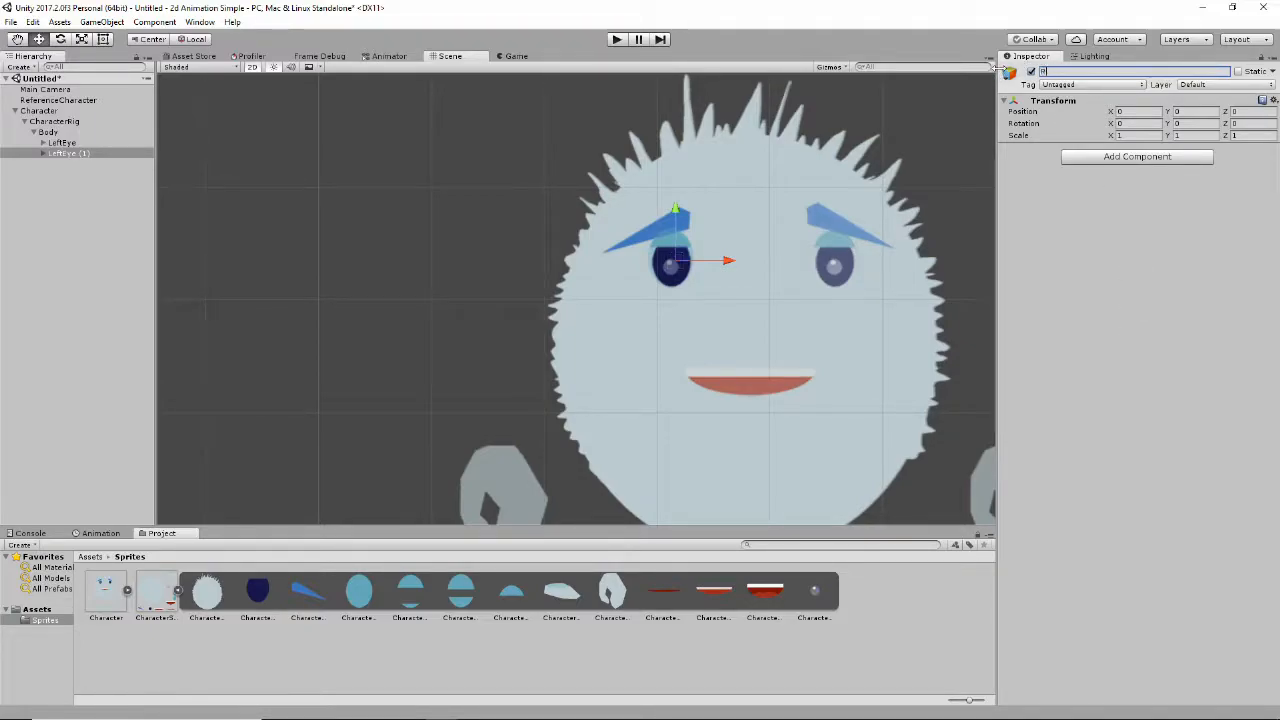
pyautogui.write('ightEye')
pyautogui.press('Return')
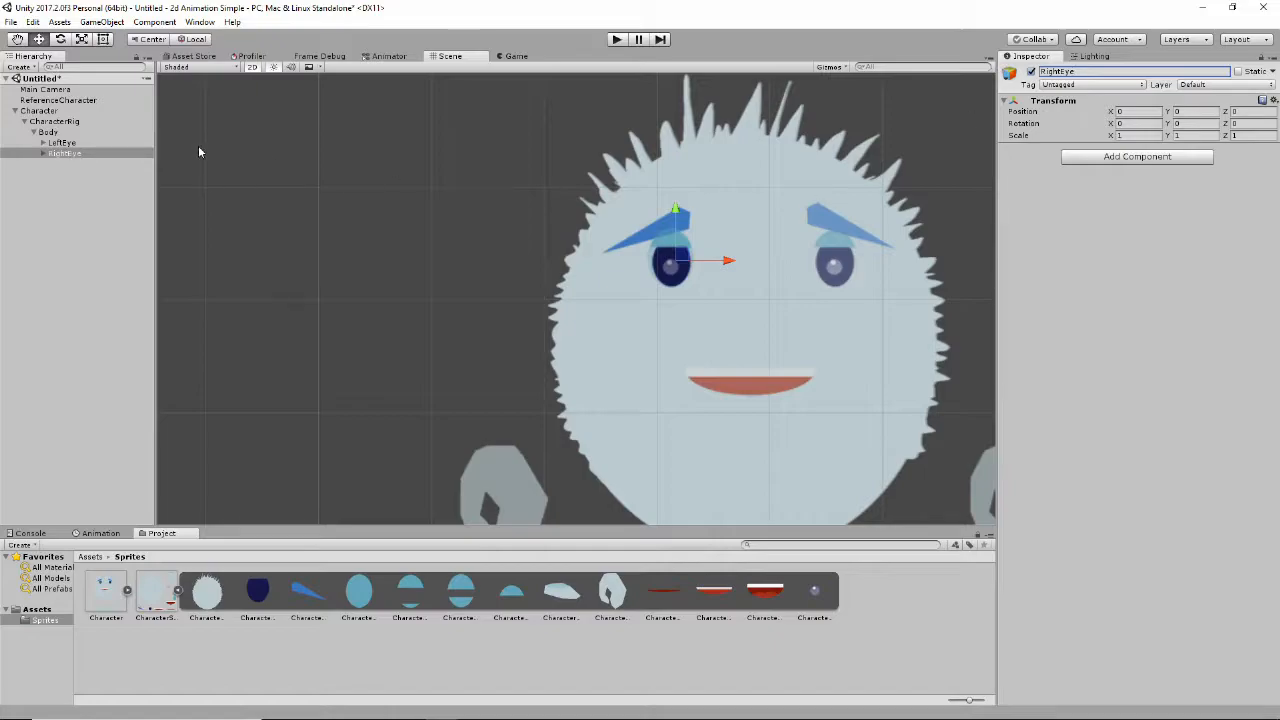
pyautogui.moveTo(726, 265); pyautogui.dragTo(893, 262)
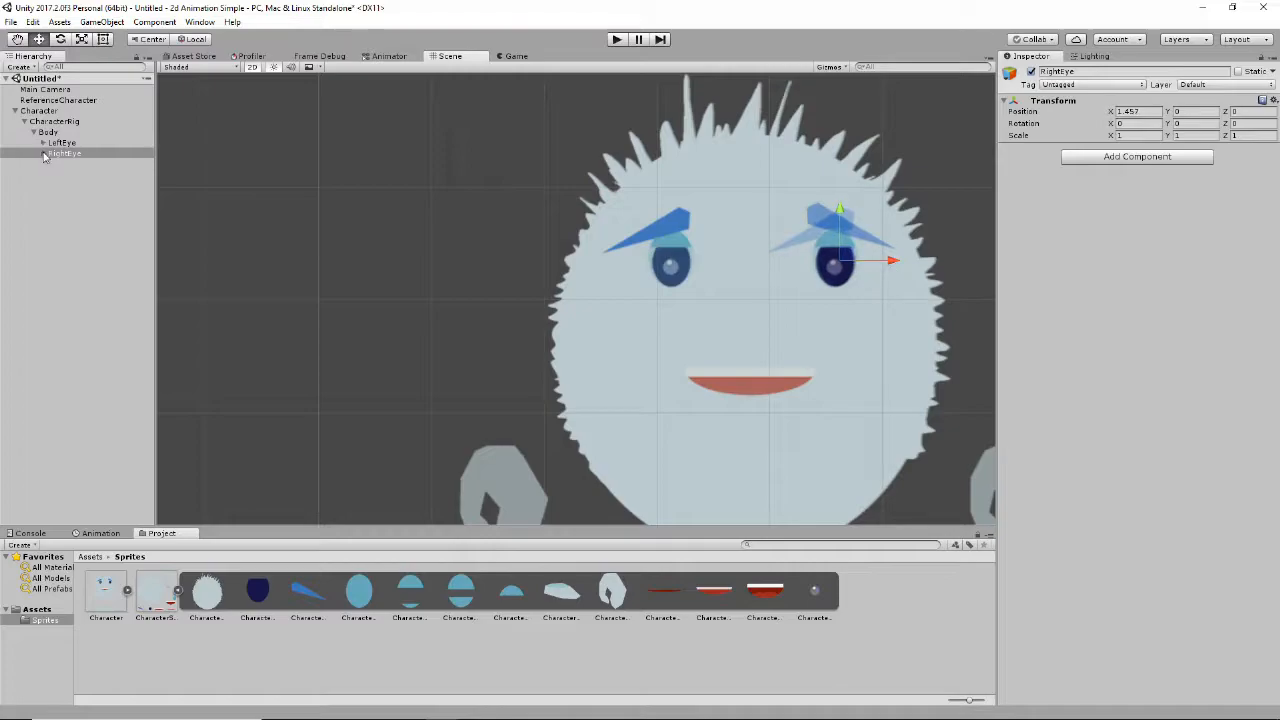
# Turn off the X flip on RightEye's EyeBrowse and move it over the reference's right eyebrow, at about X -0.55, Y 0.76
pyautogui.click(43, 153)
pyautogui.click(86, 186)
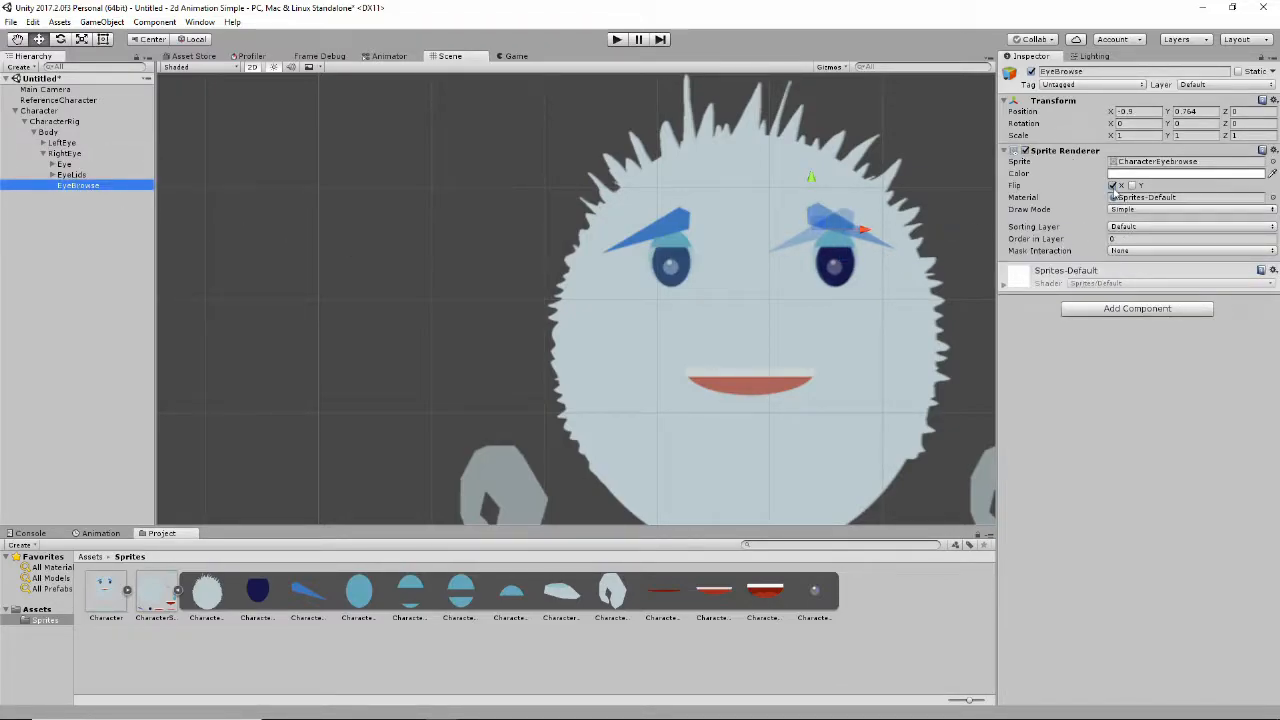
pyautogui.click(1112, 186)
pyautogui.moveTo(862, 229); pyautogui.dragTo(910, 232)
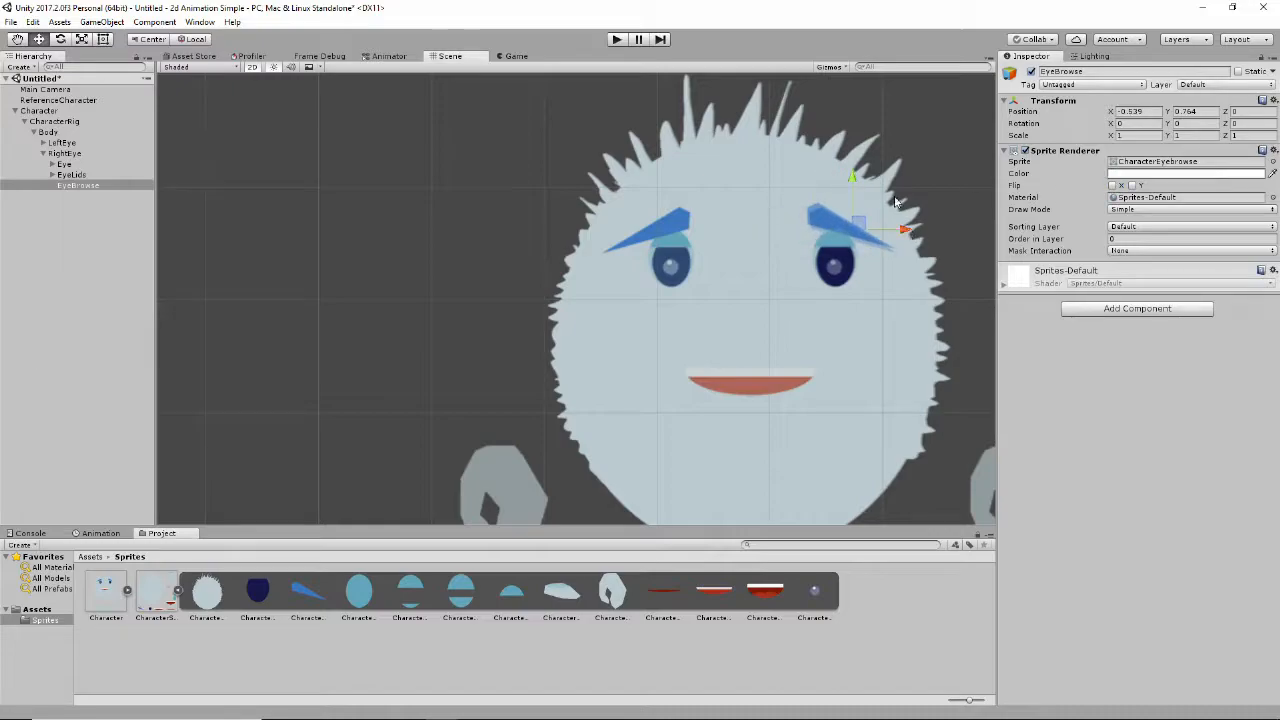
pyautogui.moveTo(855, 183); pyautogui.dragTo(853, 181)
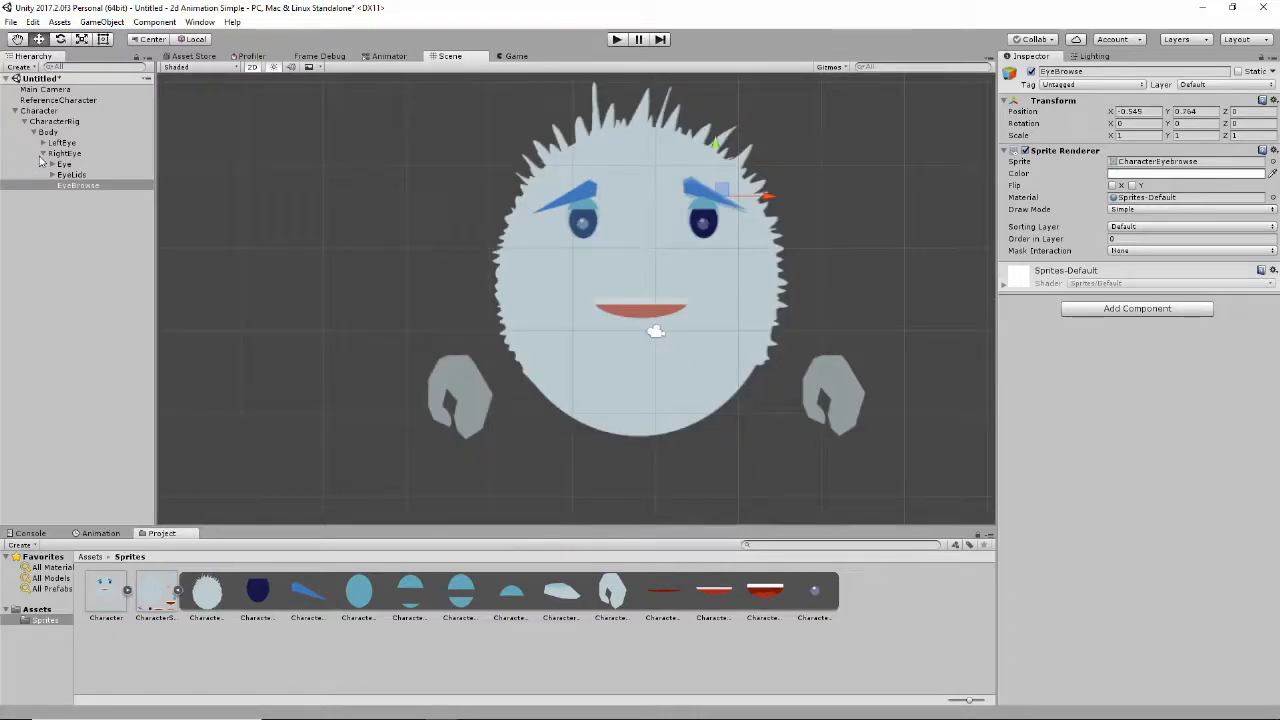
pyautogui.click(43, 153)
# Create an empty child object under Body and name it Mouth
pyautogui.click(49, 132)
pyautogui.rightClick(52, 135)
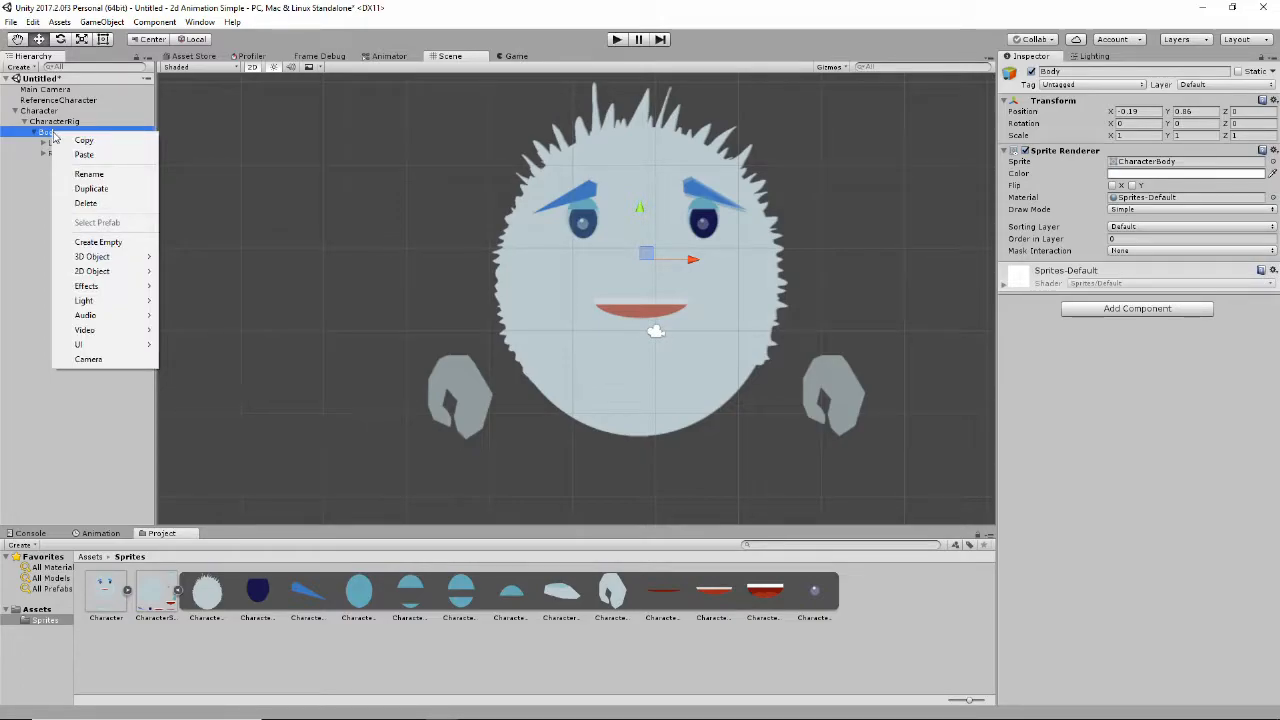
pyautogui.click(98, 242)
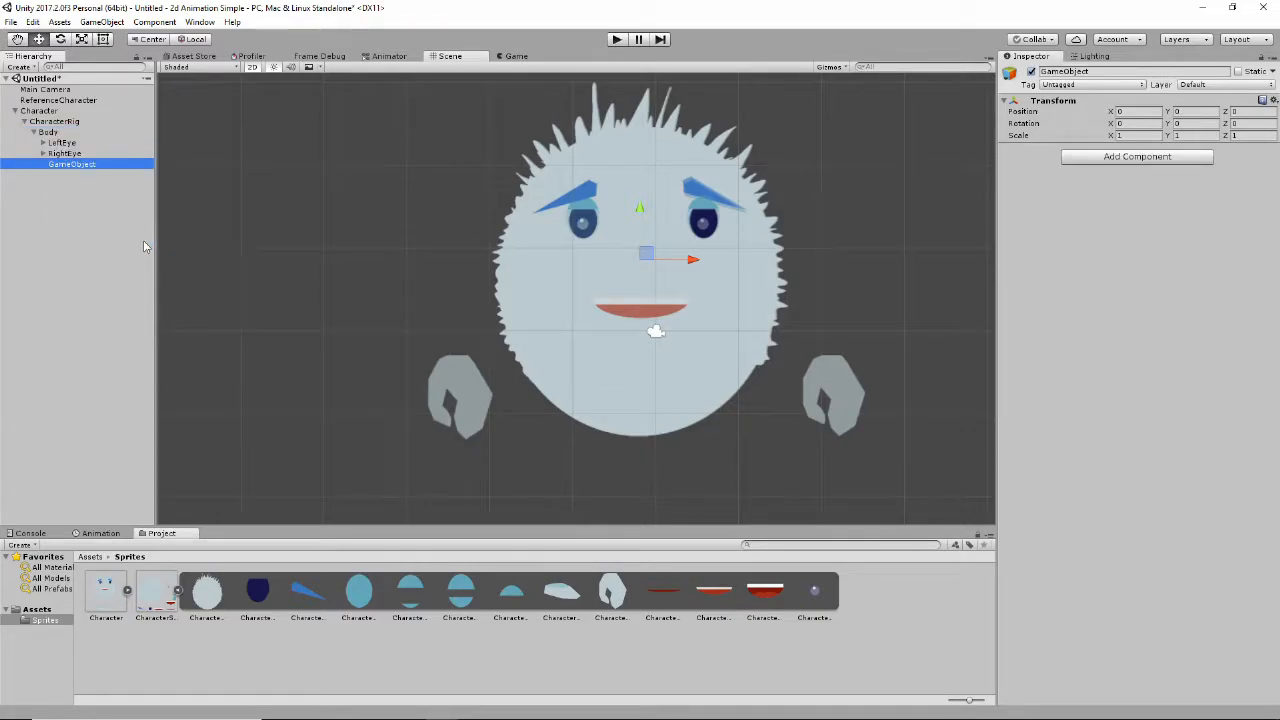
pyautogui.click(1105, 74)
pyautogui.write('Mouth')
pyautogui.press('Return')
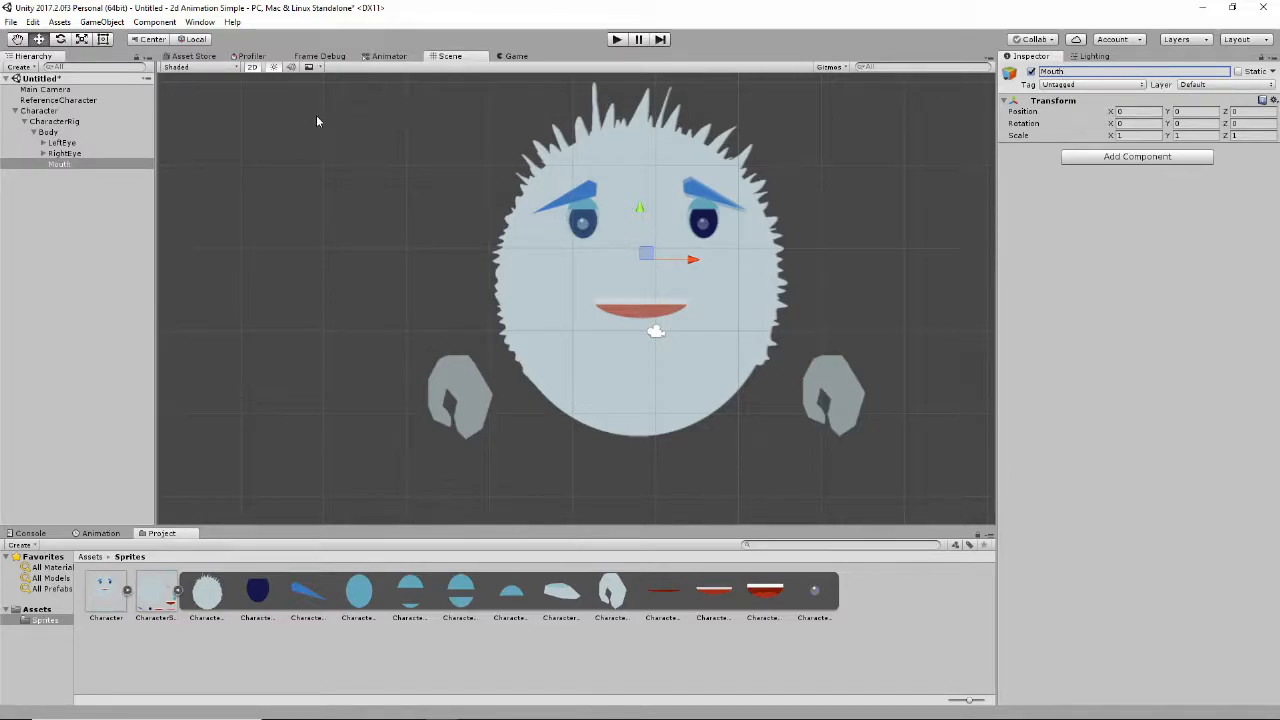
# Add a sprite object under Mouth, assign it the CharacterMouthHalfOpen sprite and name it MouthHalfOpen
pyautogui.rightClick(57, 168)
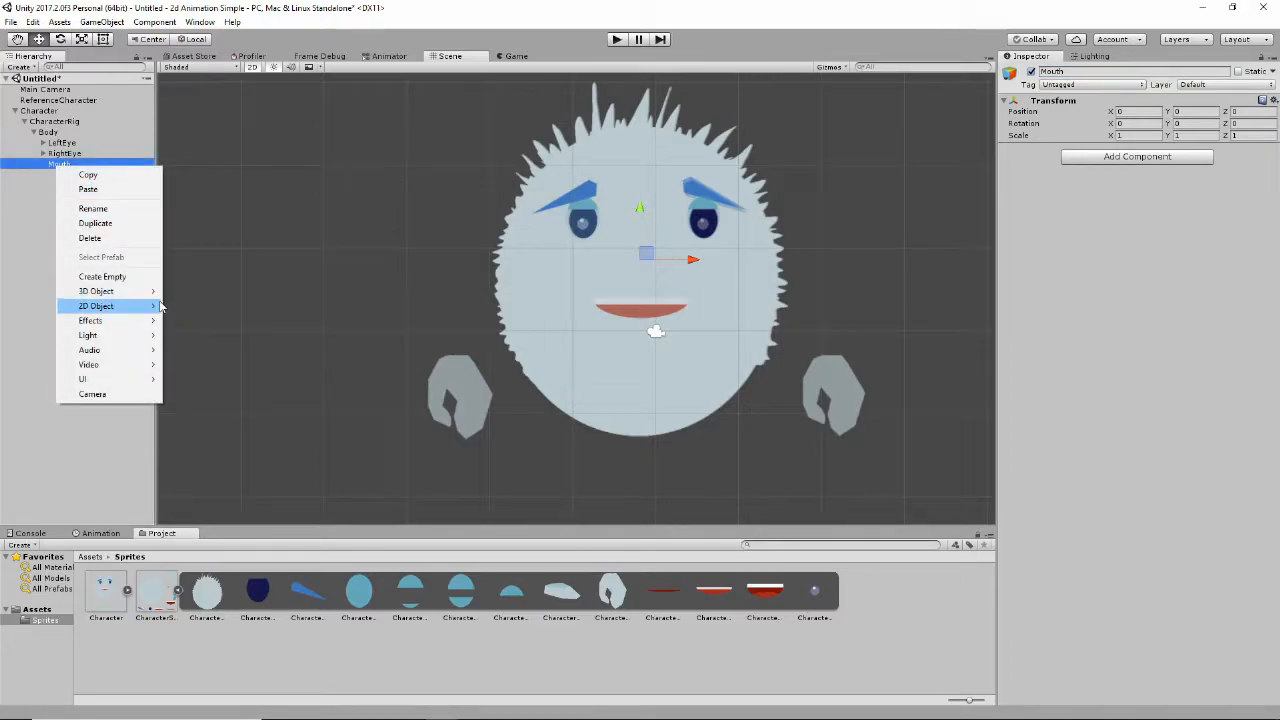
pyautogui.moveTo(145, 308)
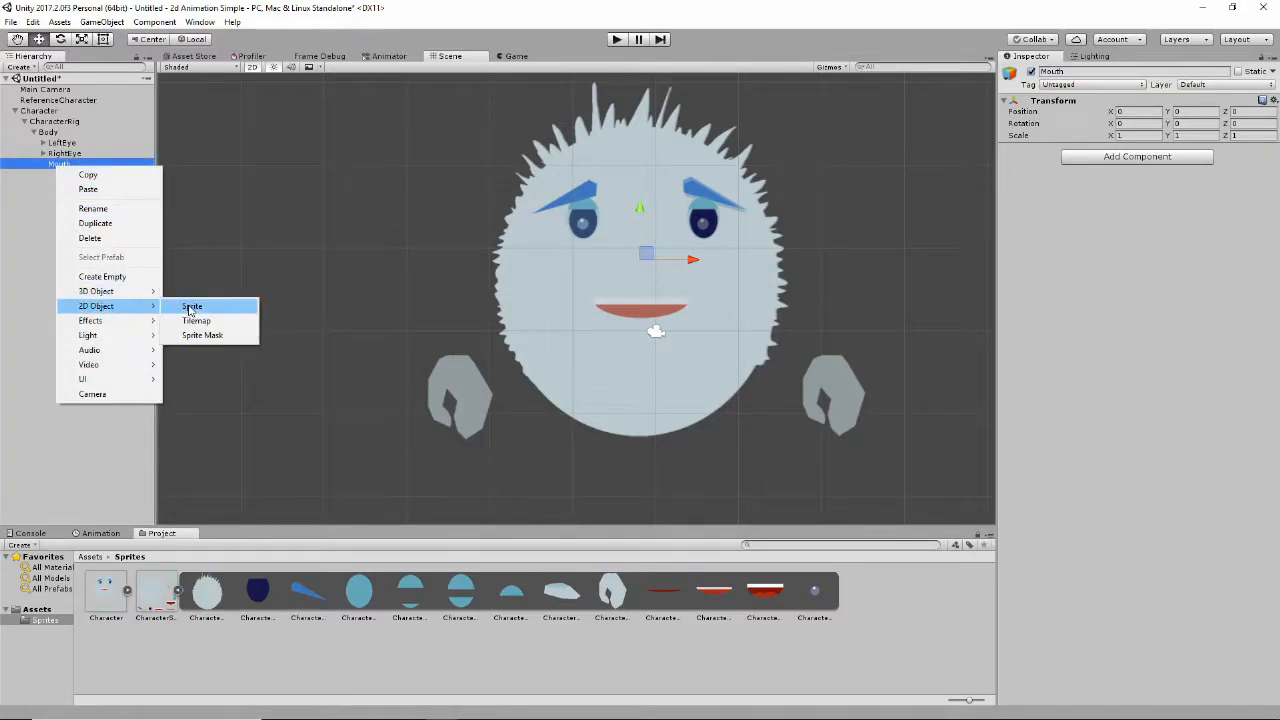
pyautogui.click(190, 306)
pyautogui.click(1273, 162)
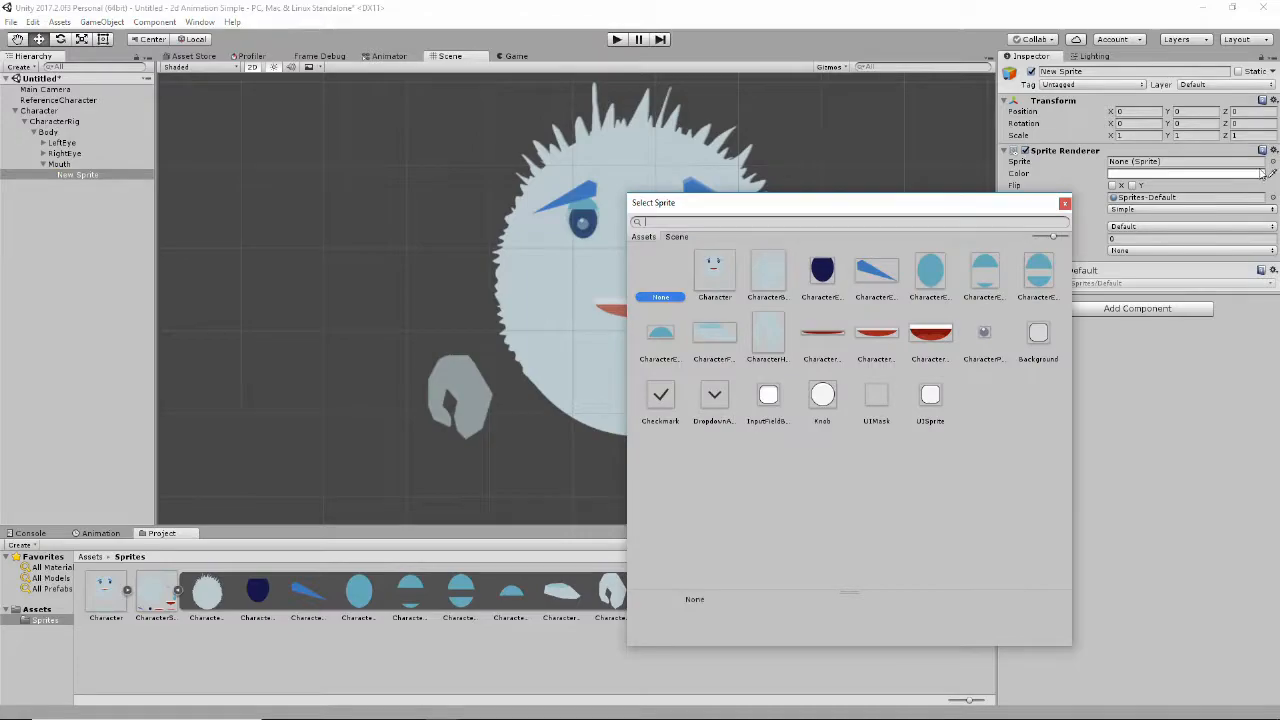
pyautogui.click(877, 333)
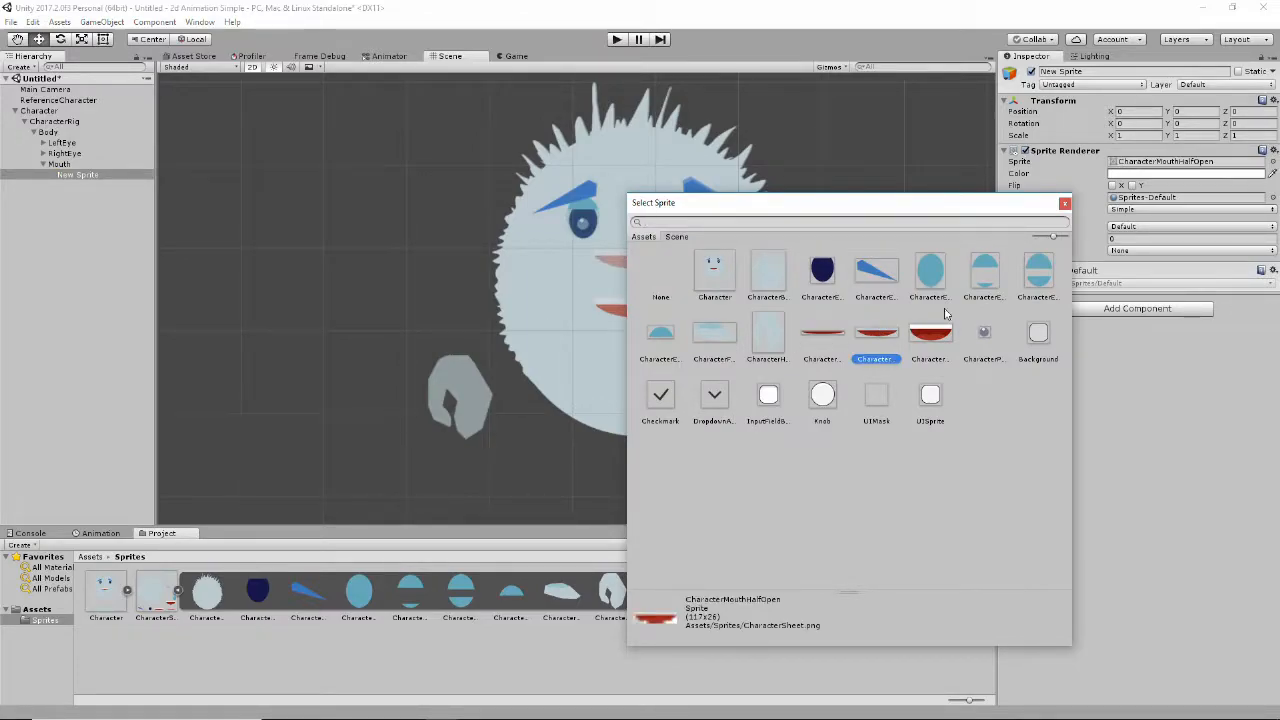
pyautogui.click(1064, 203)
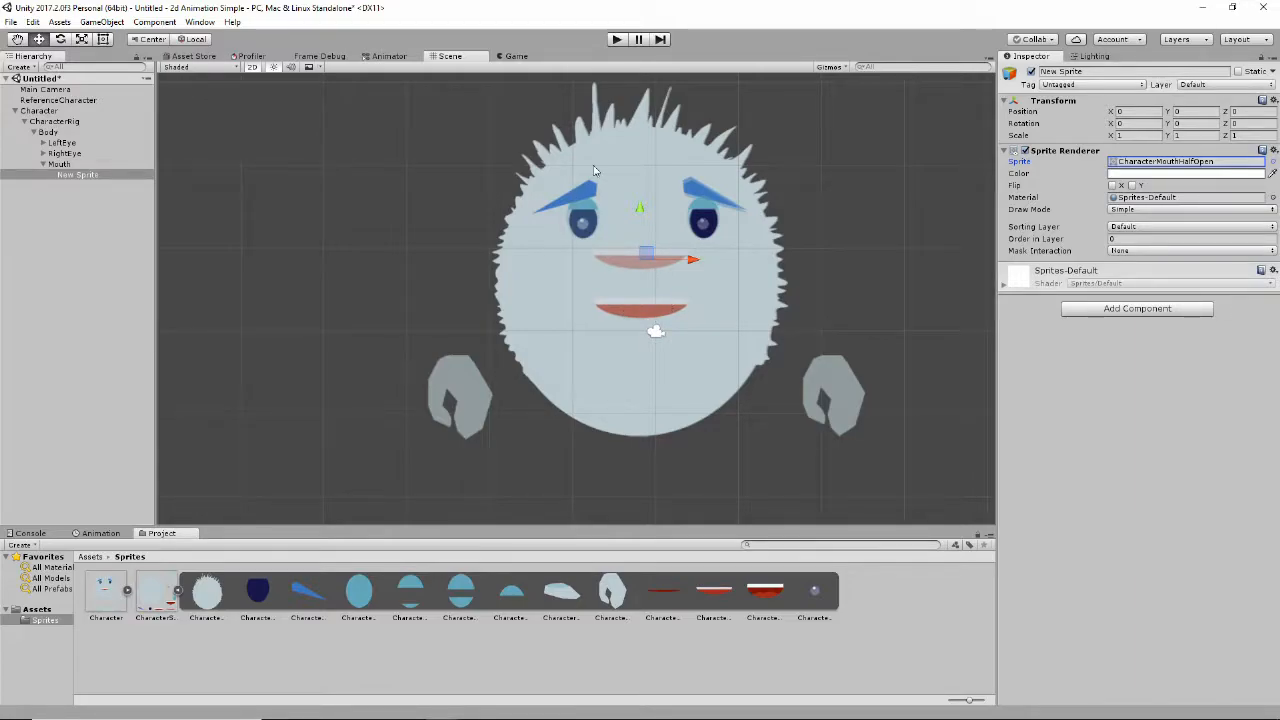
pyautogui.click(1062, 71)
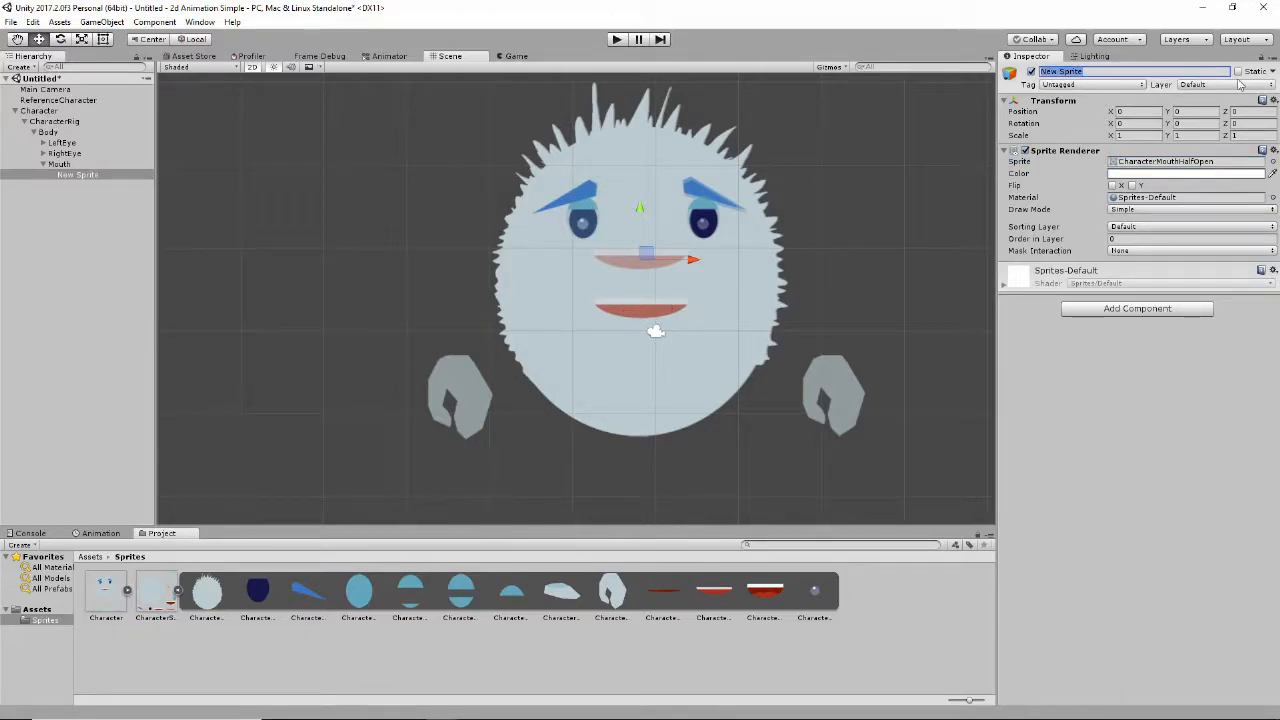
pyautogui.write('MouthHalfOpen')
pyautogui.press('Return')
# Move the parent Mouth object, rather than its child sprite, down onto the reference's mouth, at about Y -0.58
pyautogui.moveTo(642, 215); pyautogui.dragTo(649, 260)
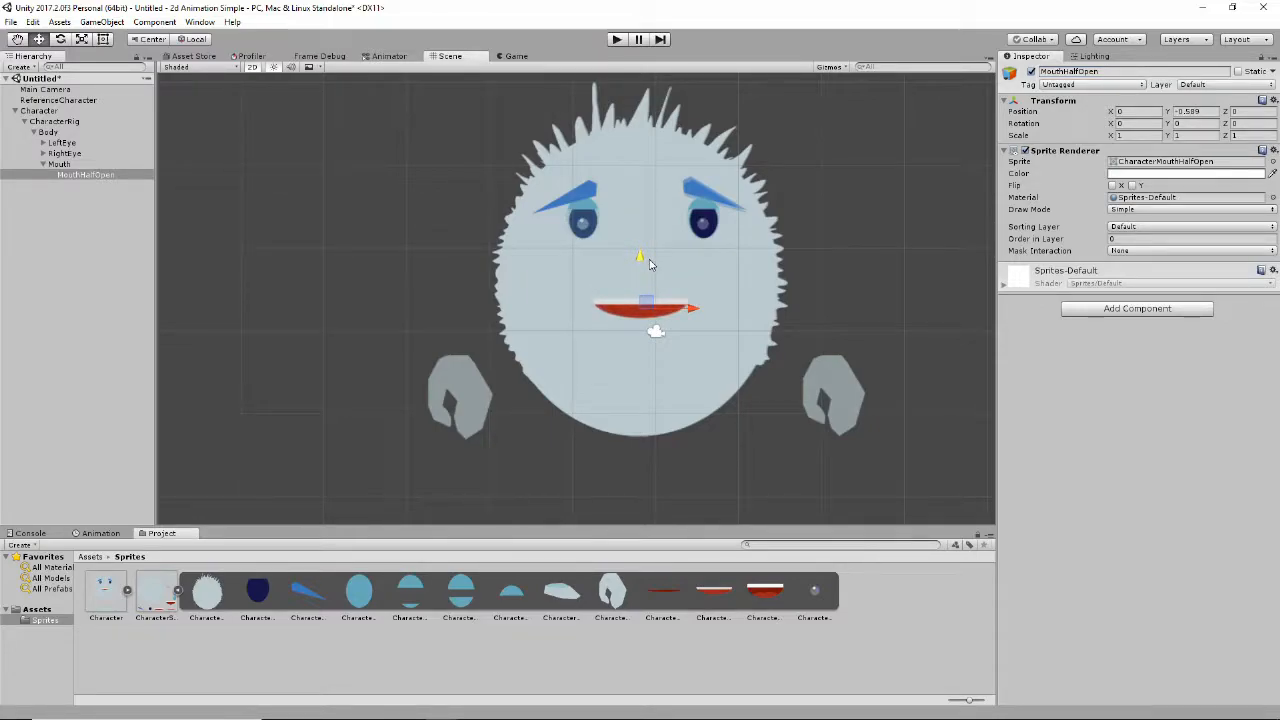
pyautogui.hotkey('ctrl', 'z')
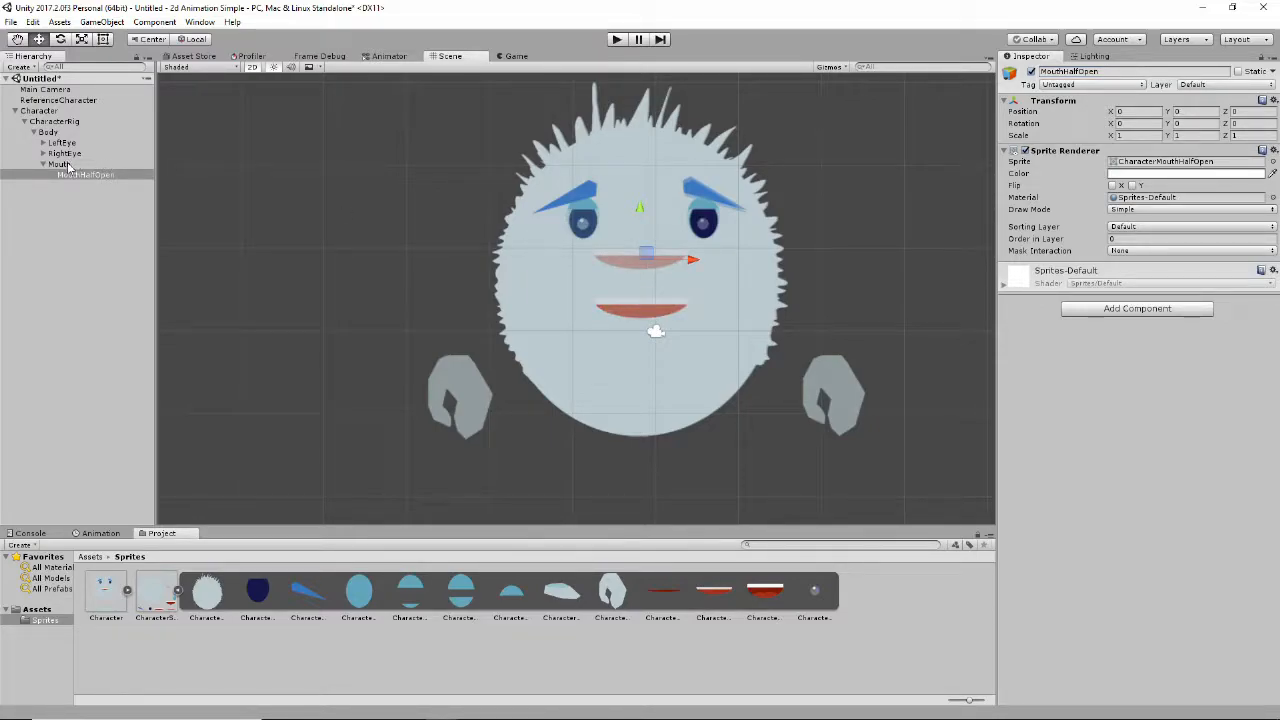
pyautogui.click(59, 164)
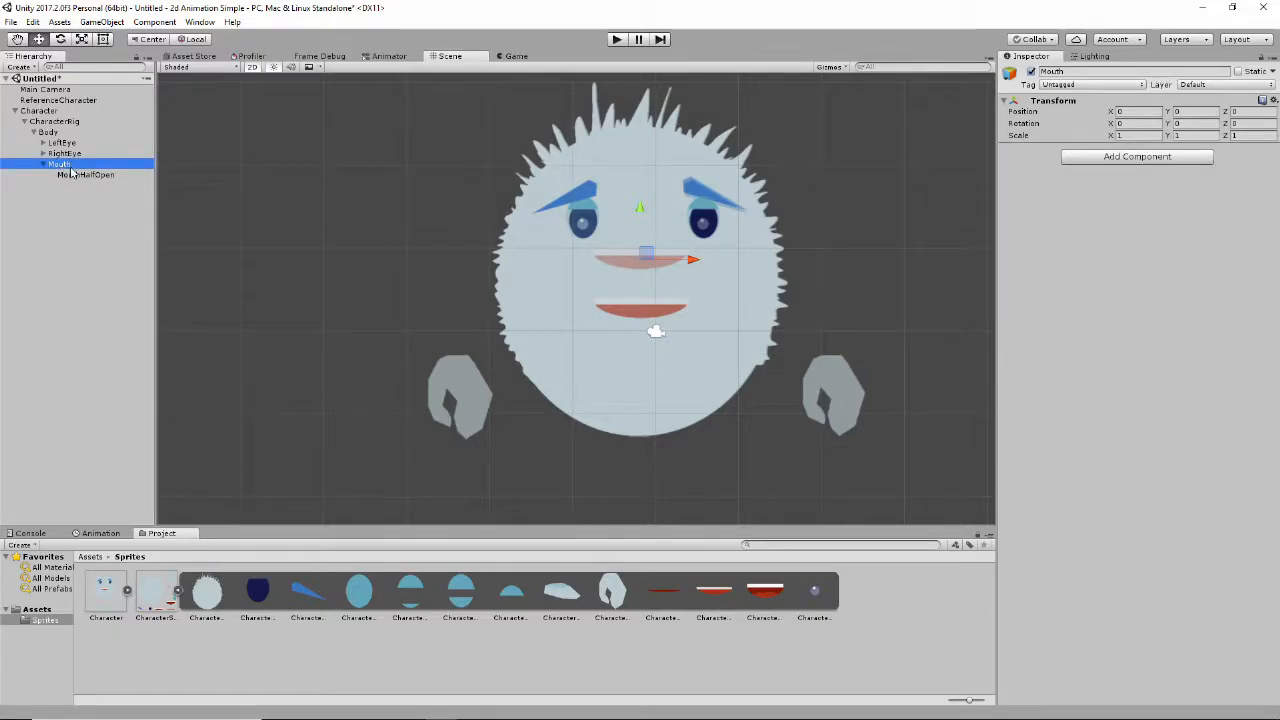
pyautogui.moveTo(640, 208); pyautogui.dragTo(652, 261)
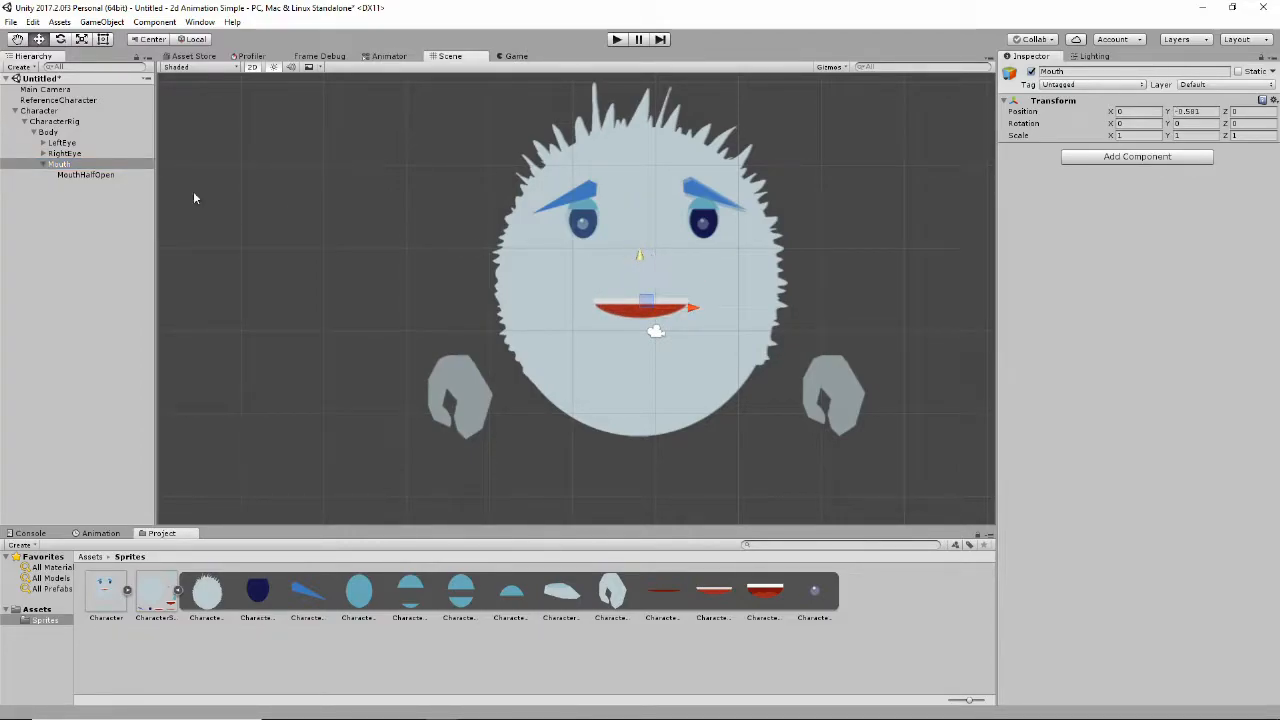
pyautogui.click(104, 176)
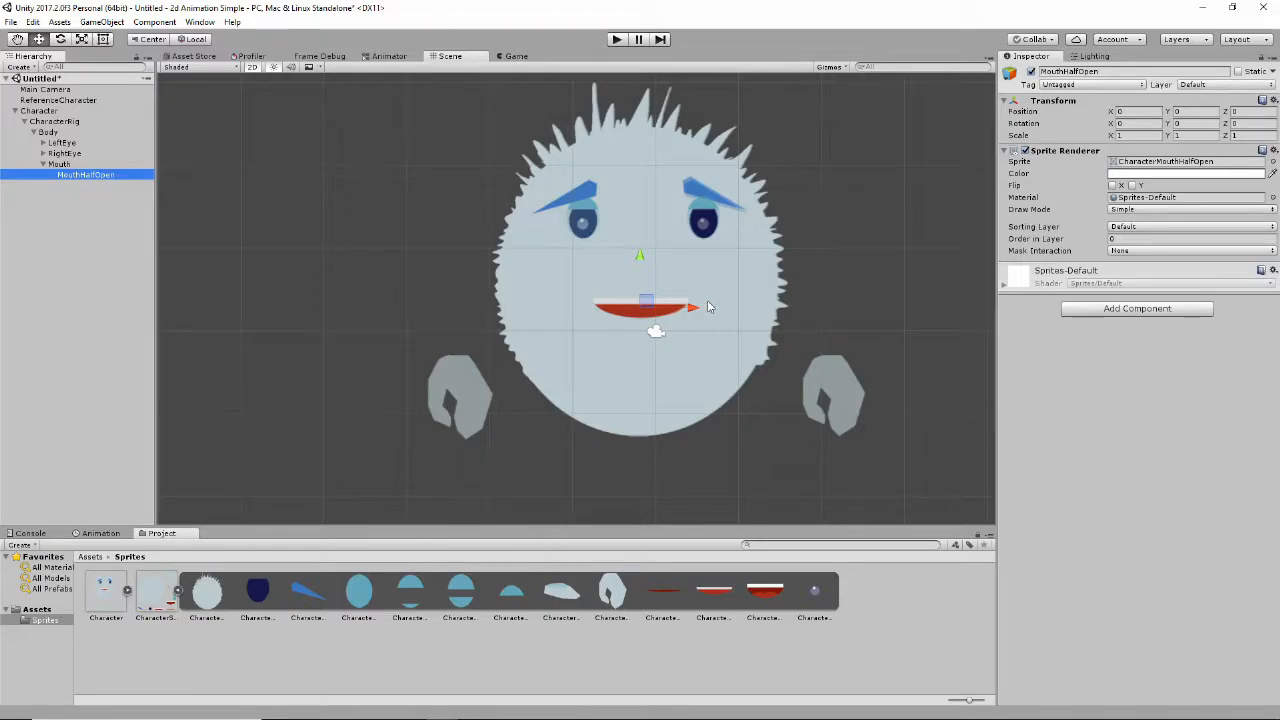
# Add a second sprite object under Mouth and name it MouthClosed
pyautogui.click(62, 164)
pyautogui.rightClick(63, 164)
pyautogui.moveTo(131, 305)
pyautogui.click(190, 305)
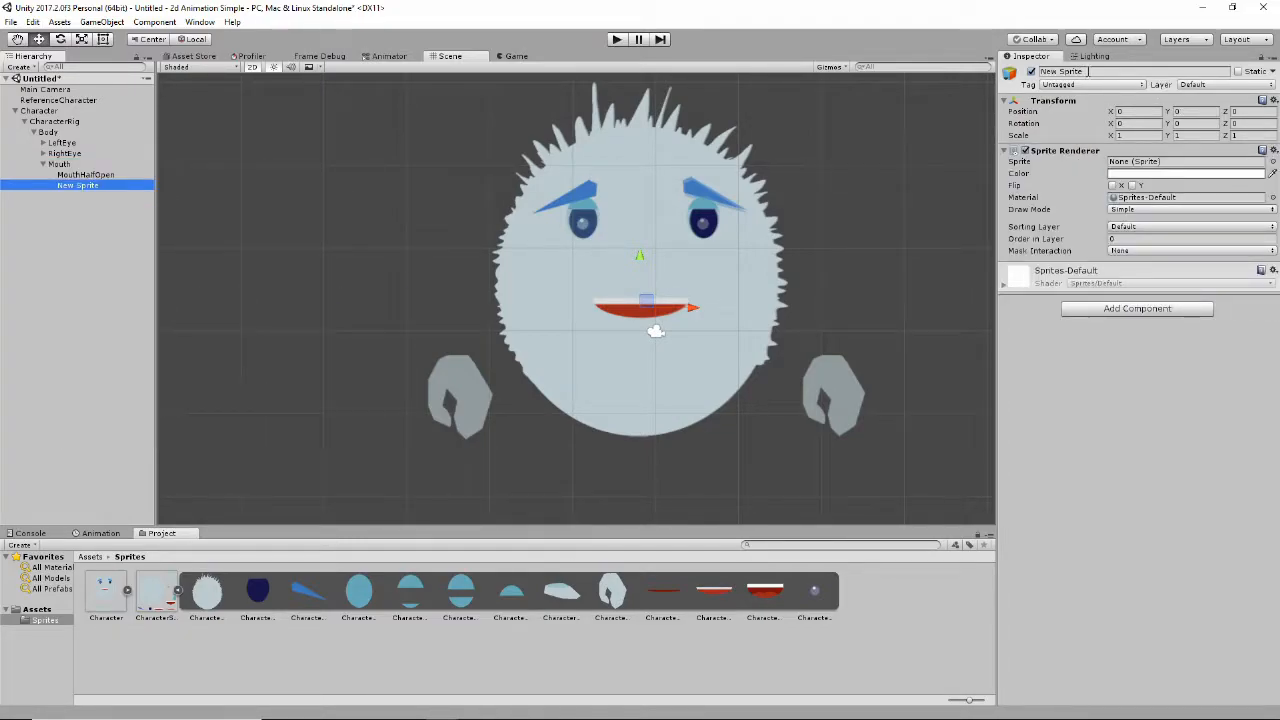
pyautogui.click(1164, 72)
pyautogui.write('MouthCl')
pyautogui.press('Return')
pyautogui.click(1118, 73)
pyautogui.write('d')
pyautogui.press('Return')
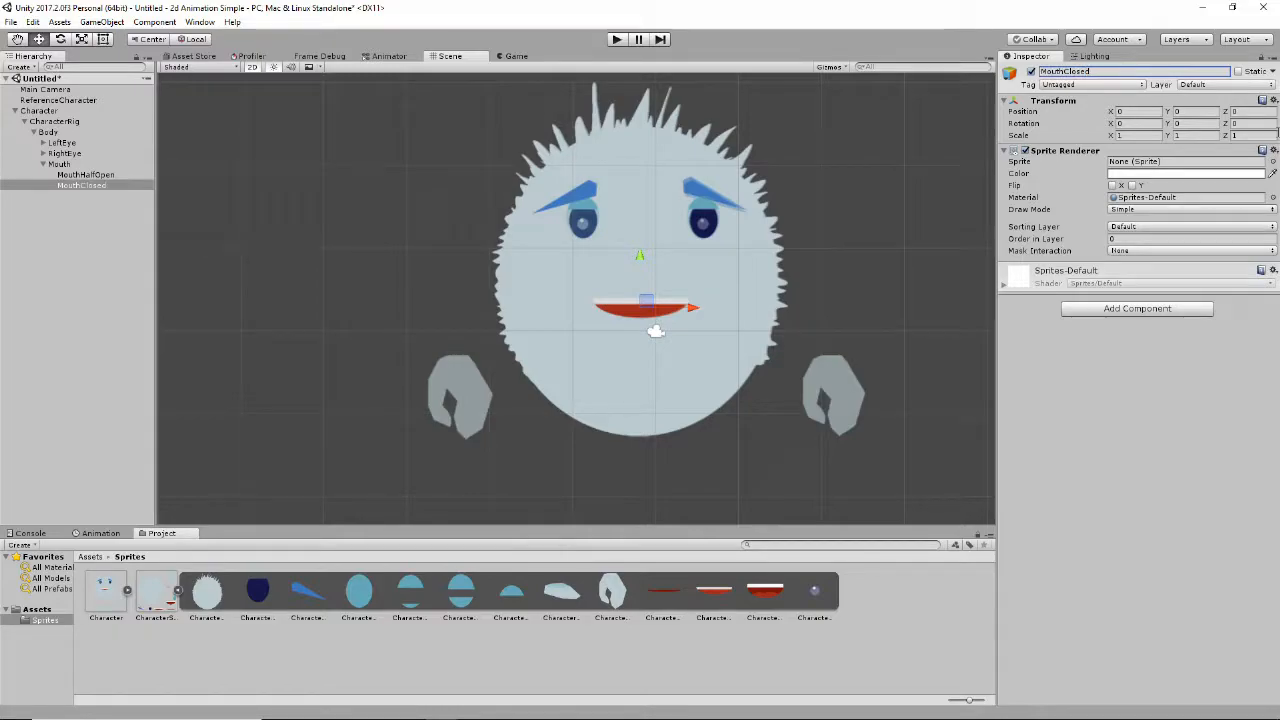
# Assign the CharacterMouthClosed sprite to the MouthClosed object
pyautogui.click(1273, 163)
pyautogui.click(823, 338)
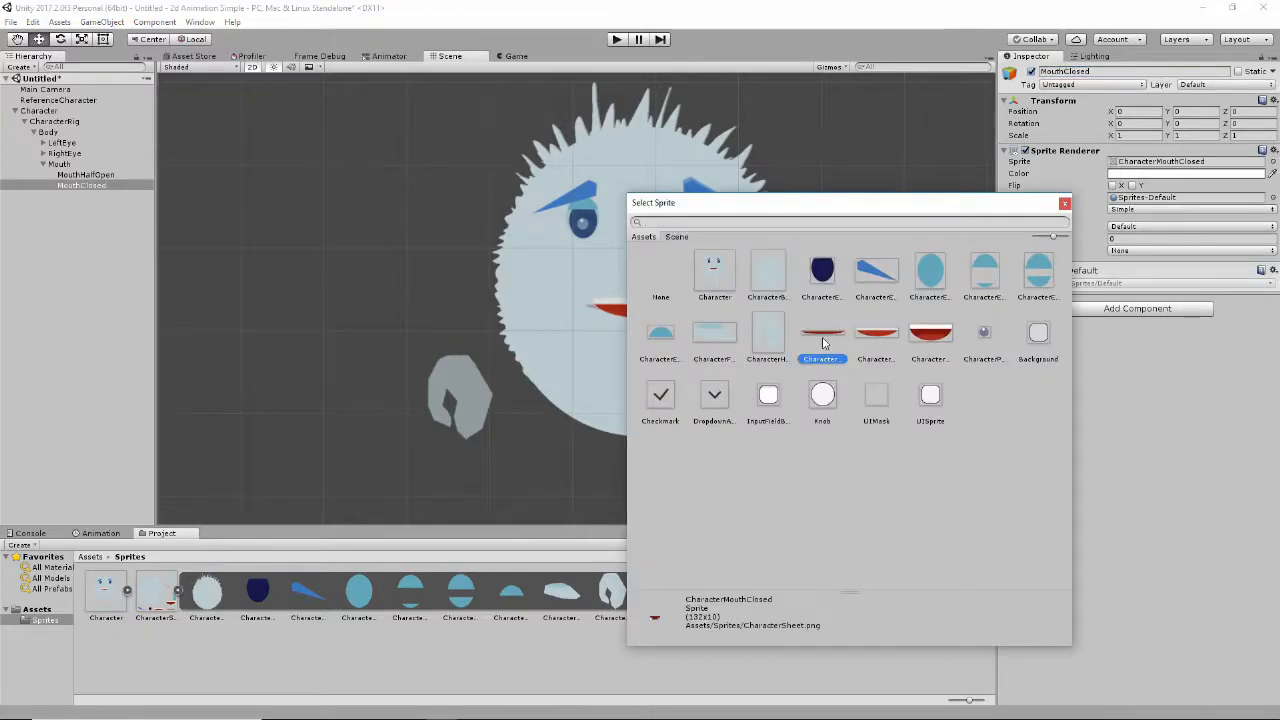
pyautogui.click(1064, 203)
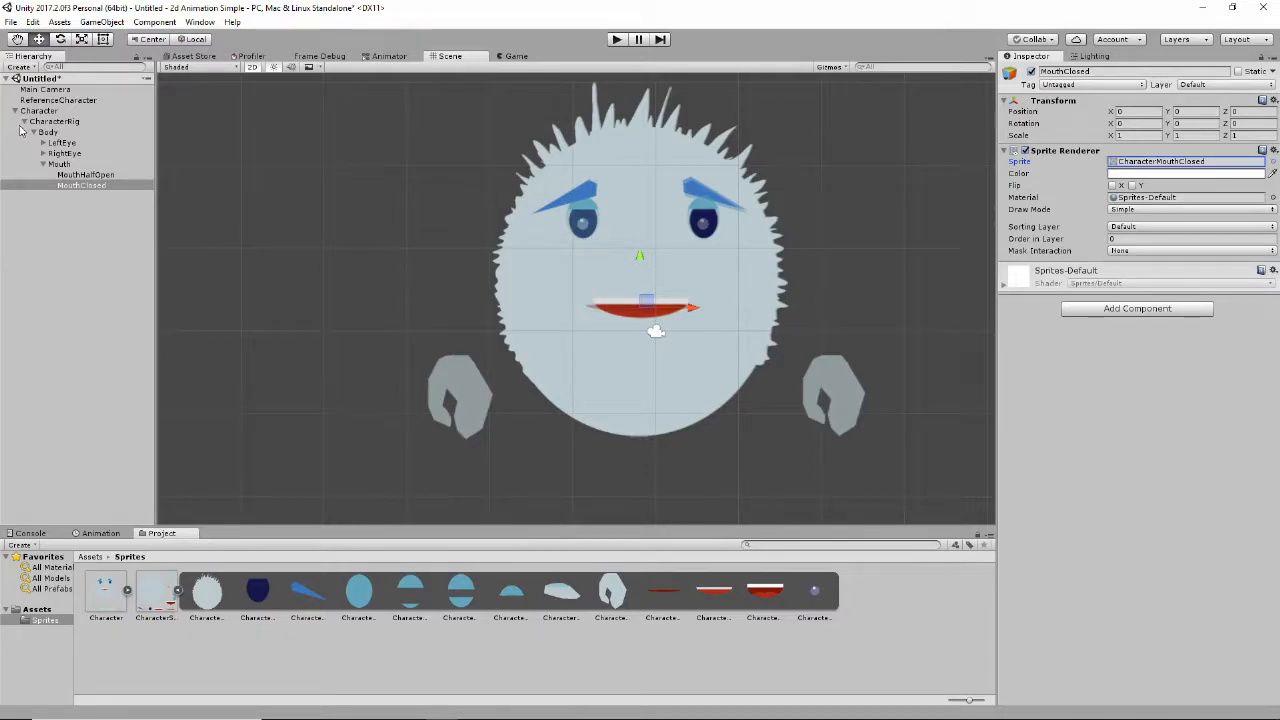
pyautogui.click(104, 186)
# Add a third sprite object under Mouth, name it MouthOpen and place it above MouthHalfOpen in the object order
pyautogui.click(68, 166)
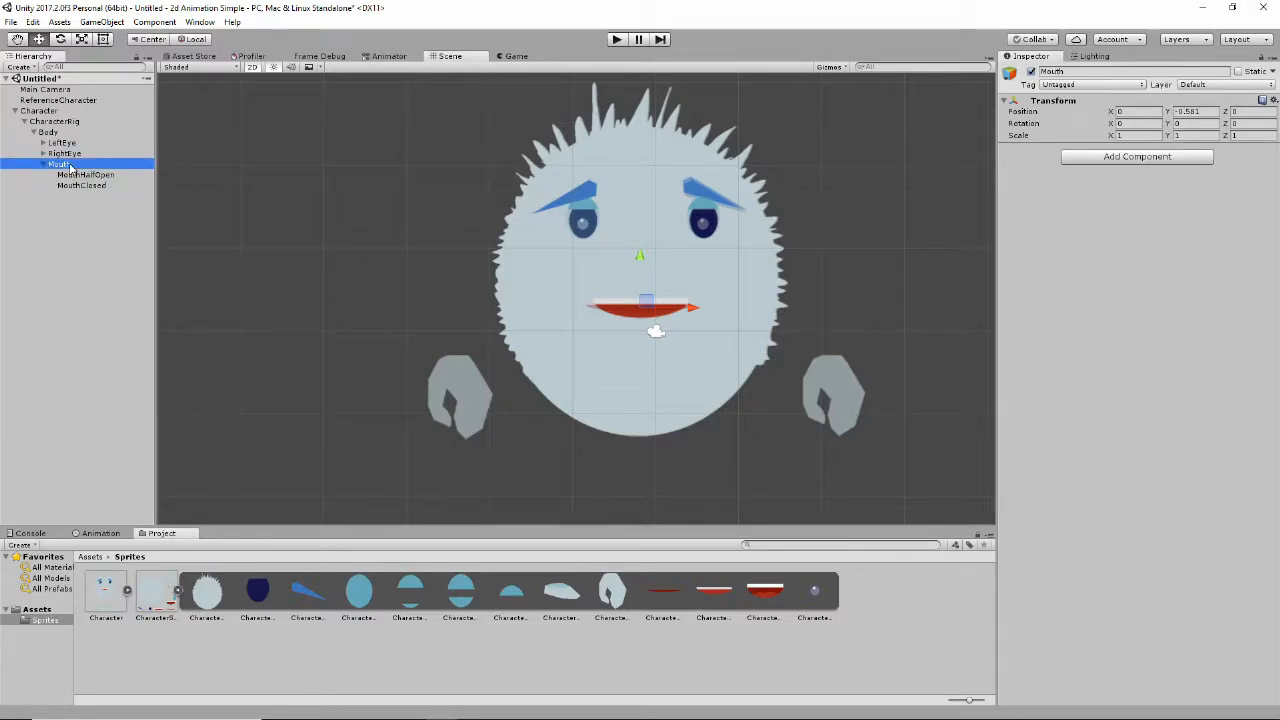
pyautogui.rightClick(71, 167)
pyautogui.moveTo(154, 303)
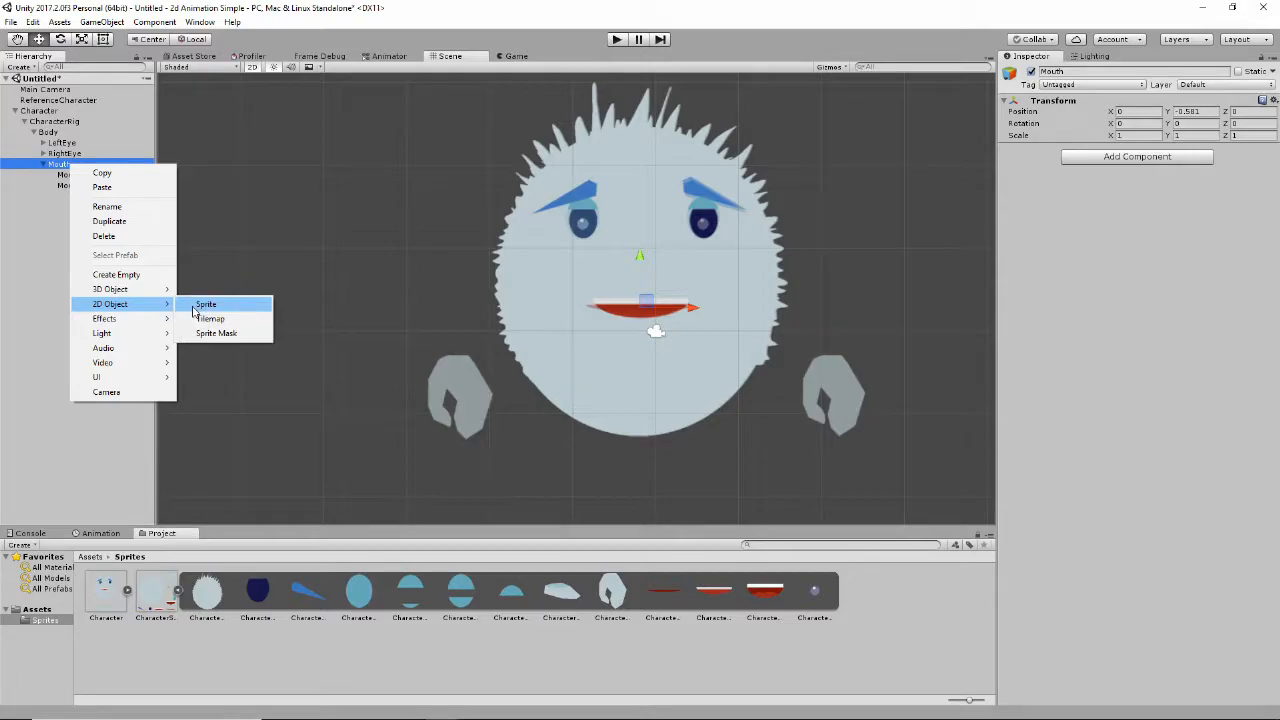
pyautogui.click(200, 305)
pyautogui.click(1078, 71)
pyautogui.write('MouthOpen')
pyautogui.press('Return')
pyautogui.moveTo(94, 198); pyautogui.dragTo(91, 178)
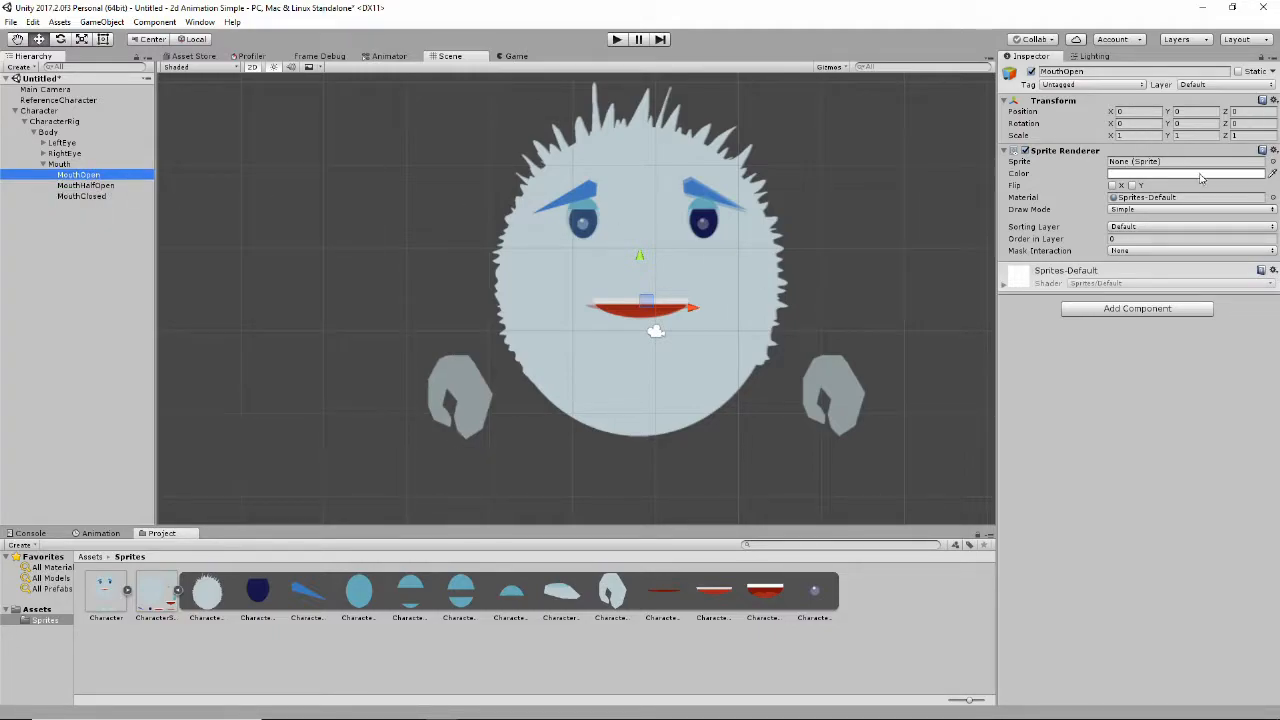
# Assign the CharacterMouthOpen sprite to the MouthOpen object
pyautogui.click(1272, 161)
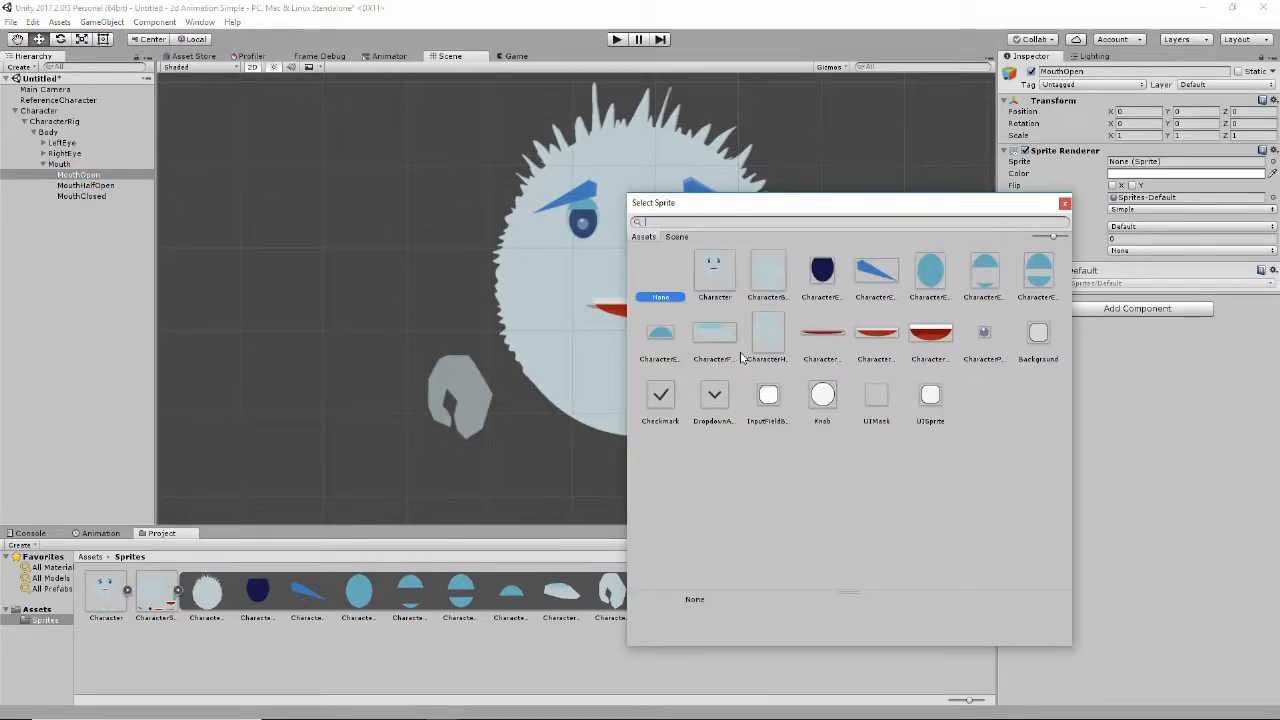
pyautogui.click(930, 332)
pyautogui.click(1064, 203)
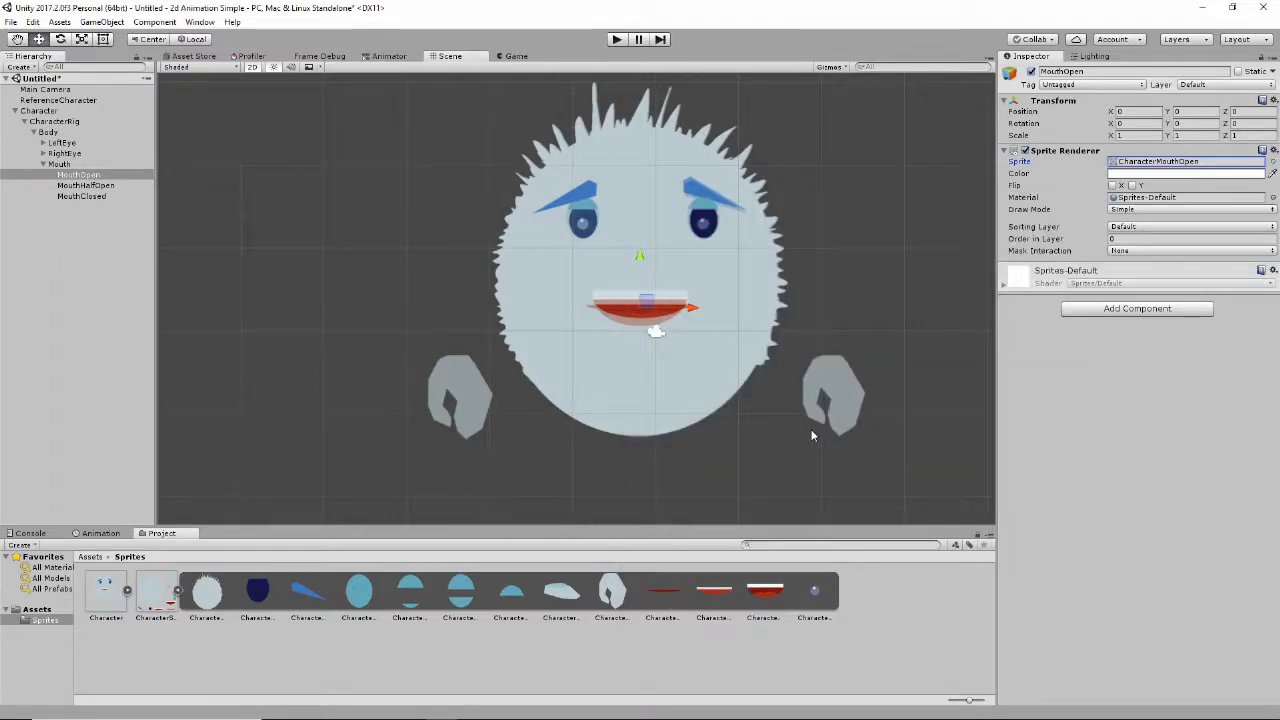
# Create an empty child object under CharacterRig and name it Hands
pyautogui.scroll(-3, 810, 429)
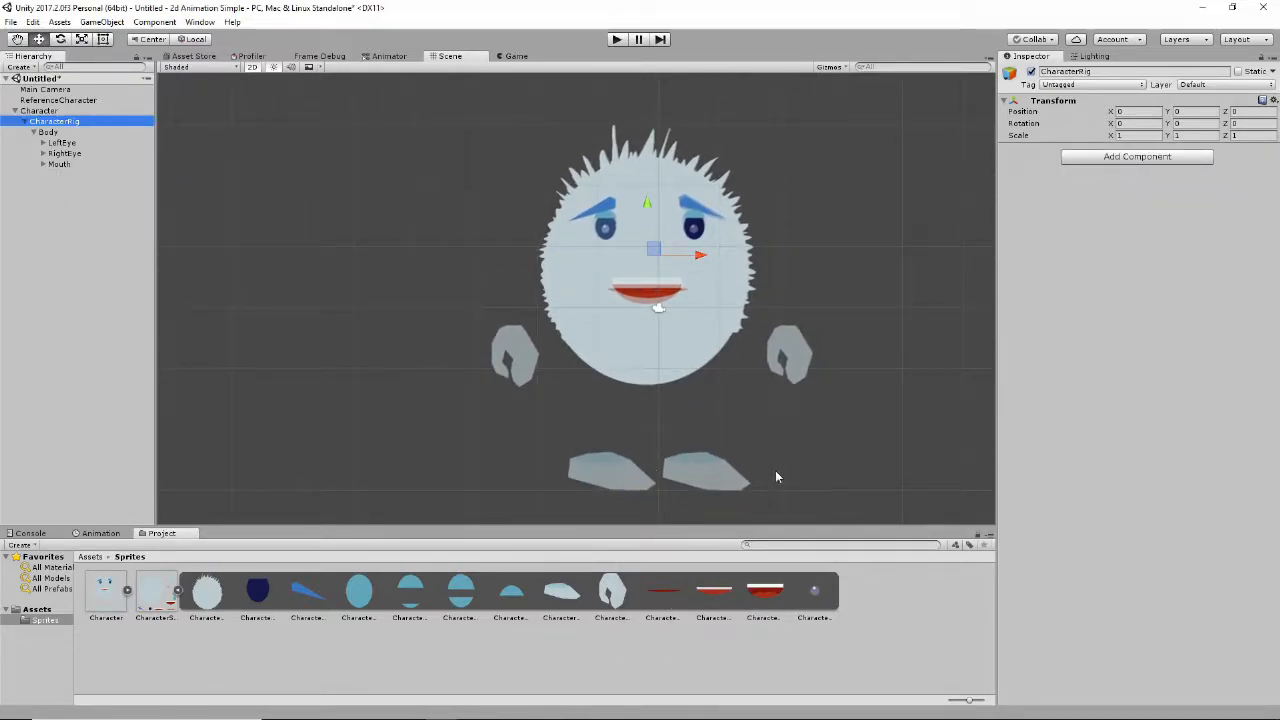
pyautogui.rightClick(52, 131)
pyautogui.click(46, 356)
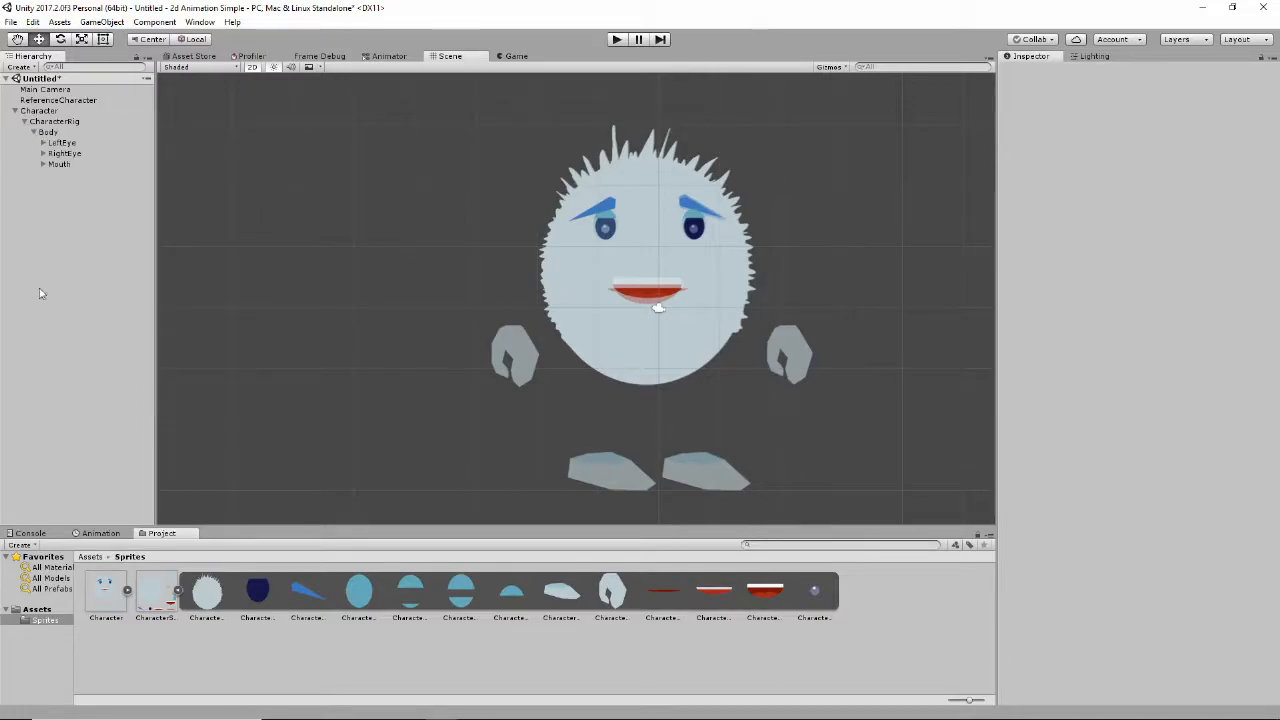
pyautogui.rightClick(45, 123)
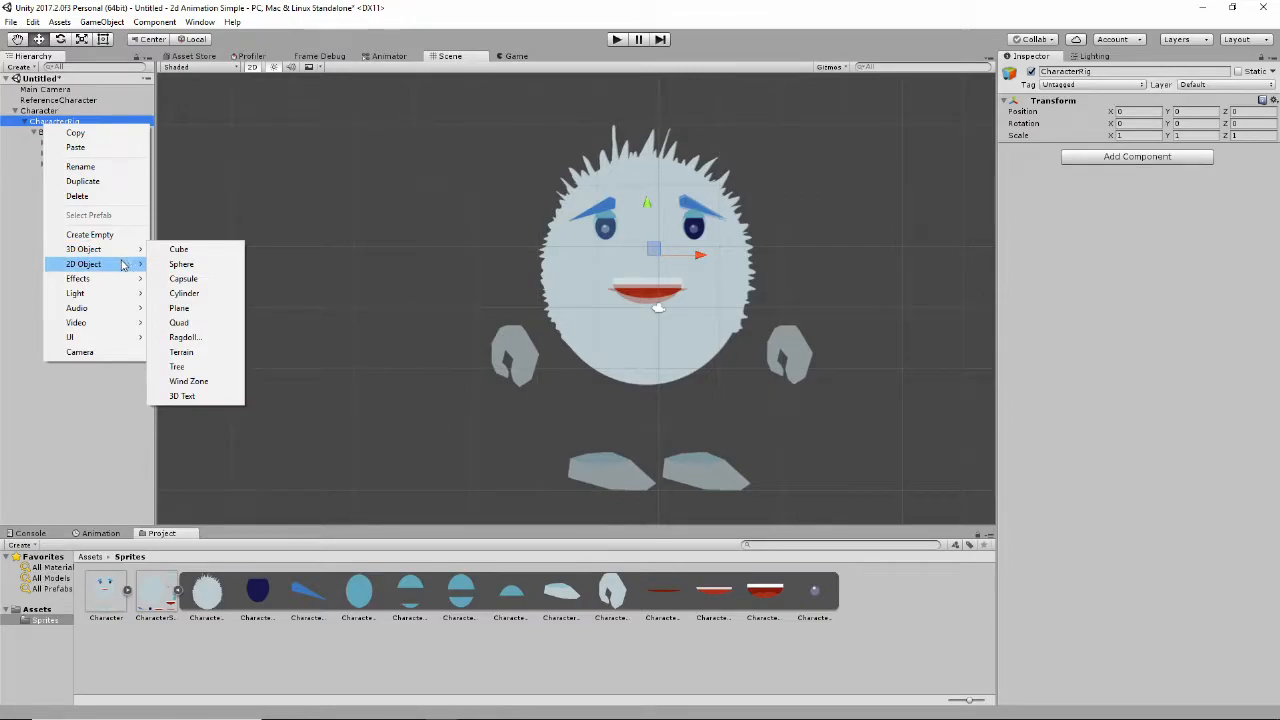
pyautogui.click(125, 234)
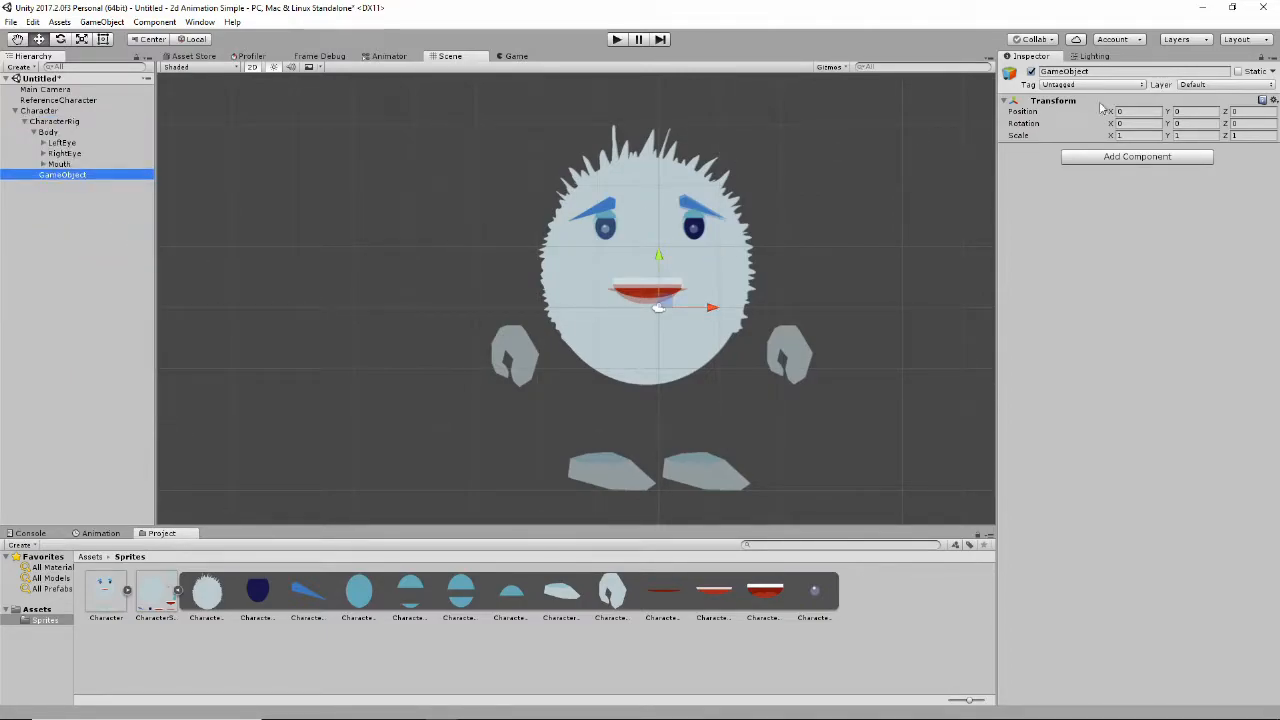
pyautogui.click(1068, 71)
pyautogui.write('Hands')
pyautogui.press('Return')
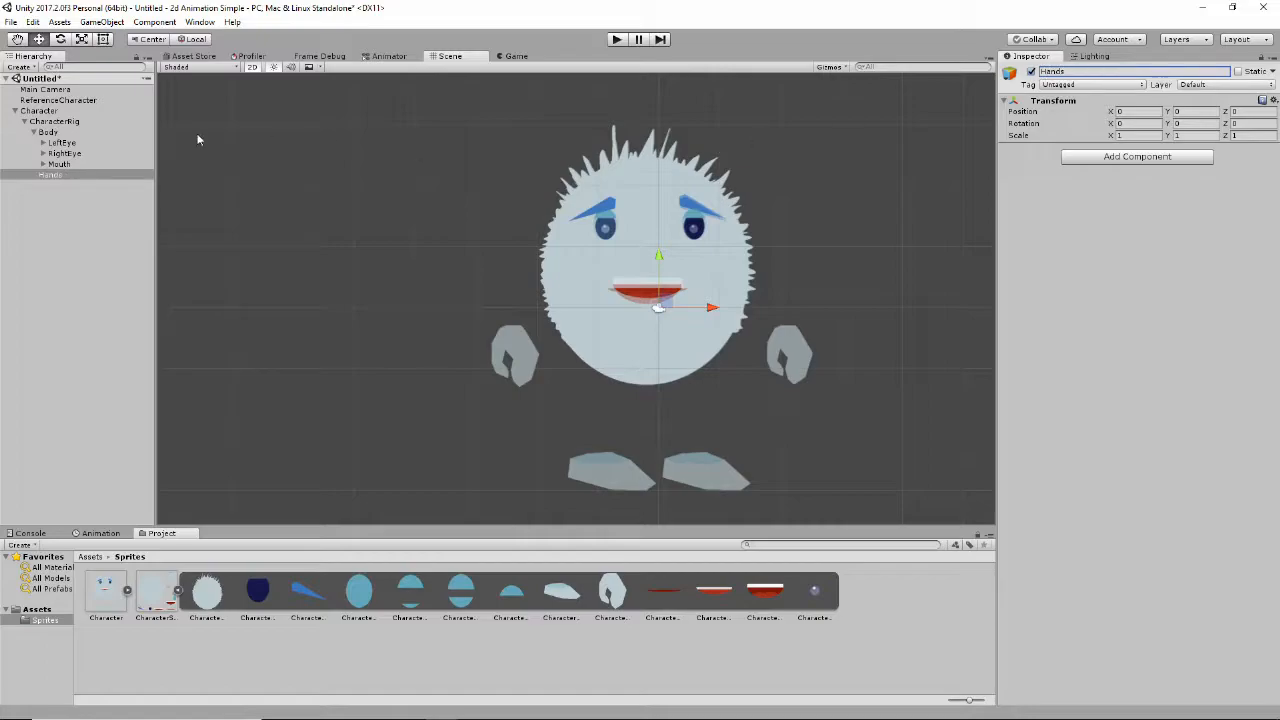
# Add a sprite object under Hands and name it LeftHand
pyautogui.rightClick(52, 177)
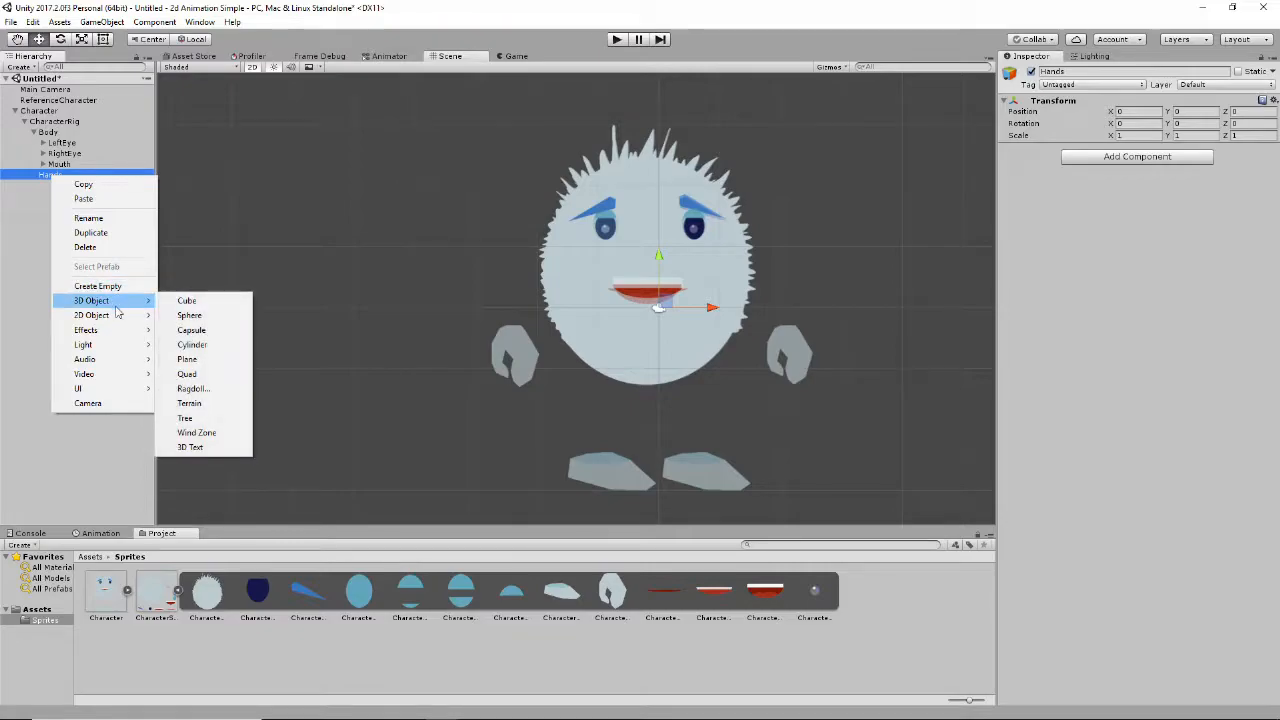
pyautogui.moveTo(125, 317)
pyautogui.click(187, 315)
pyautogui.click(1103, 72)
pyautogui.write('Left')
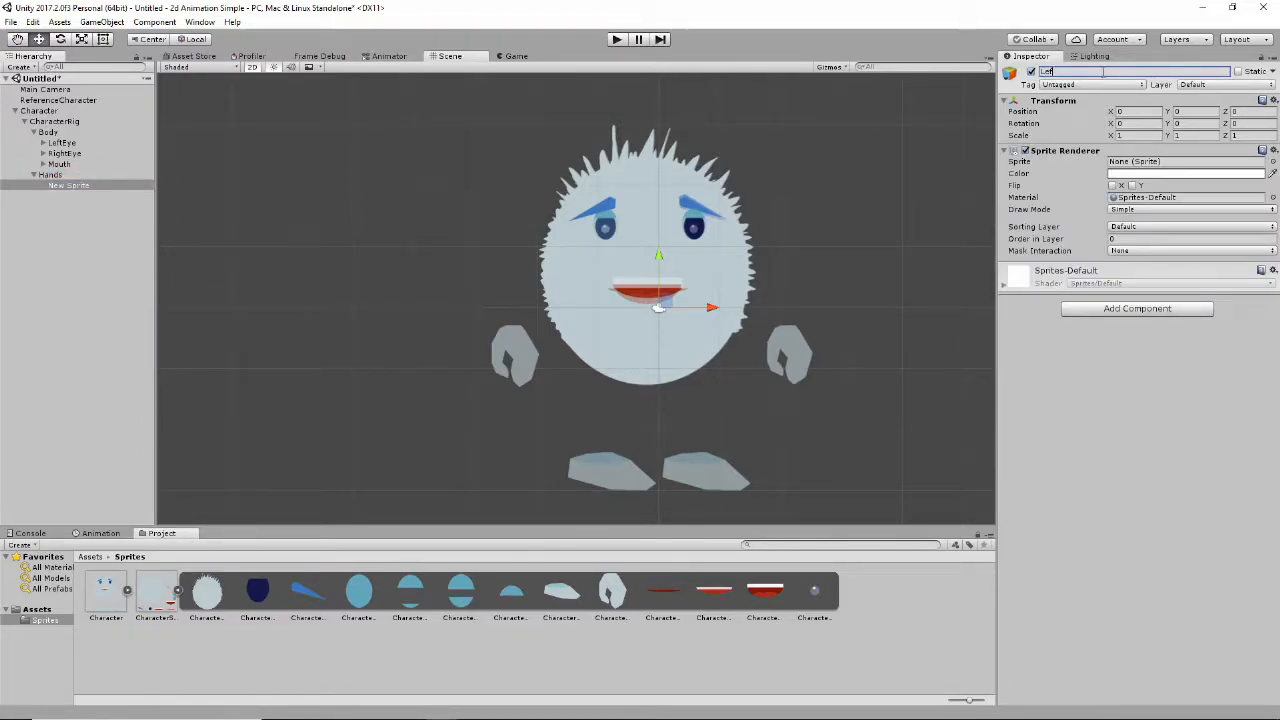
pyautogui.write('Ha')
# Assign the CharacterHand sprite to LeftHand and place it over the reference's left hand, at about X -2.35, Y -0.81
pyautogui.click(1272, 161)
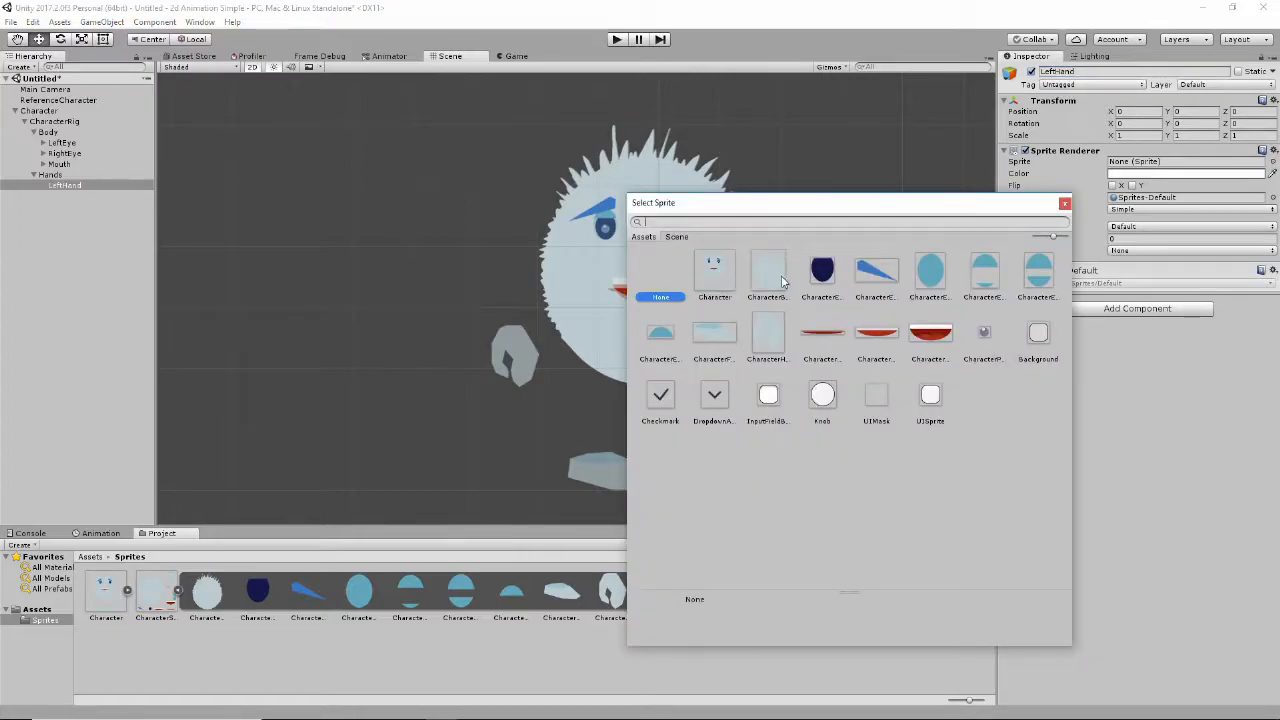
pyautogui.click(765, 333)
pyautogui.click(1064, 203)
pyautogui.moveTo(657, 307); pyautogui.dragTo(522, 350)
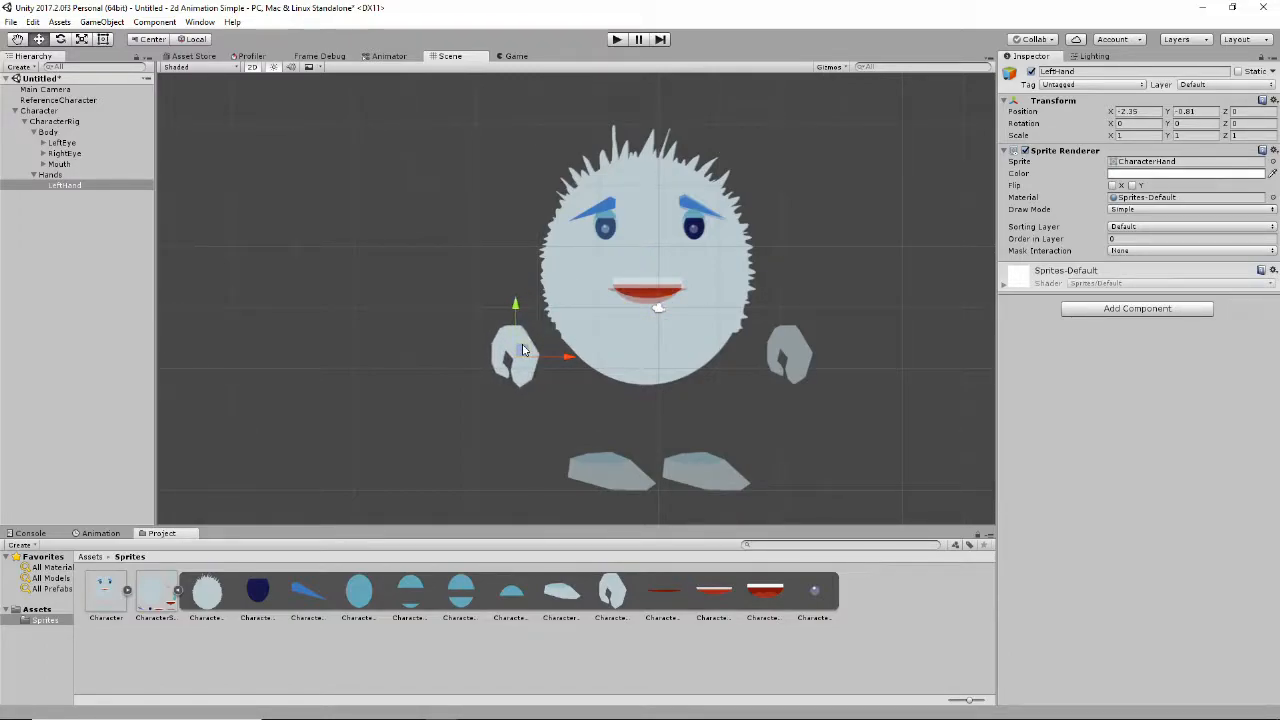
# Duplicate LeftHand as RightHand and place it over the reference's other hand, at about X 2.16, Y -0.79
pyautogui.click(68, 187)
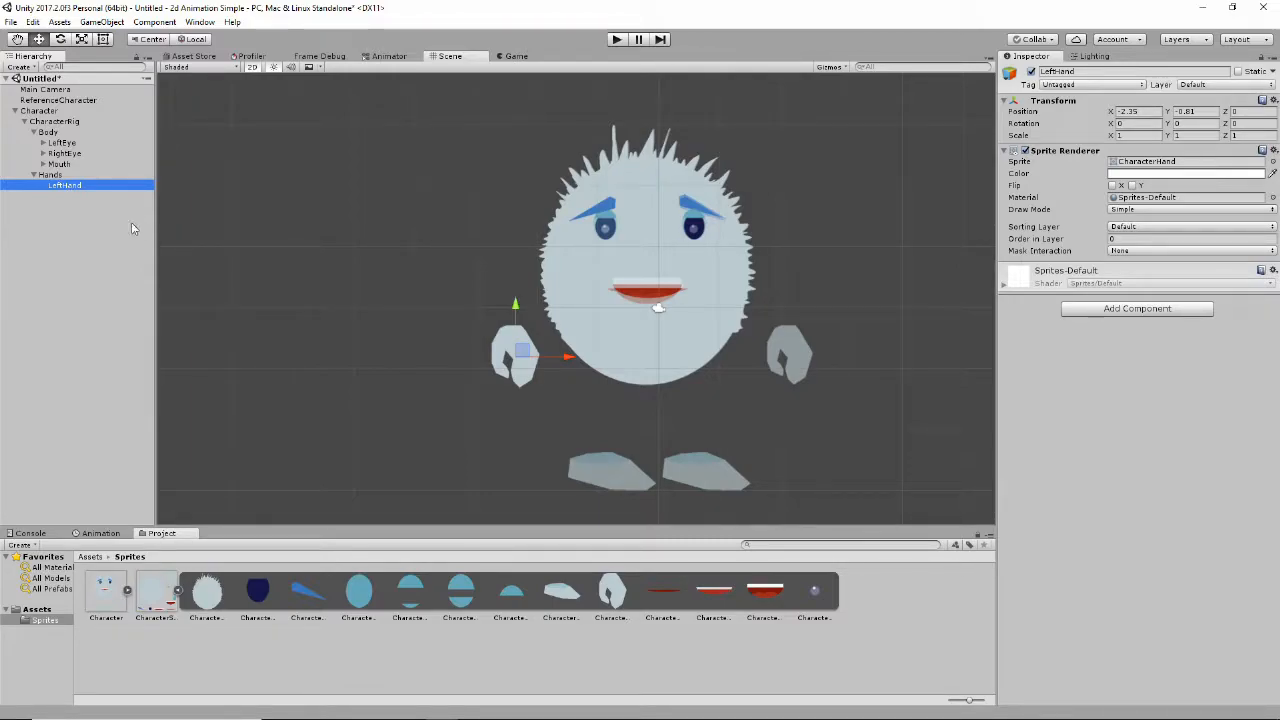
pyautogui.hotkey('ctrl', 'd')
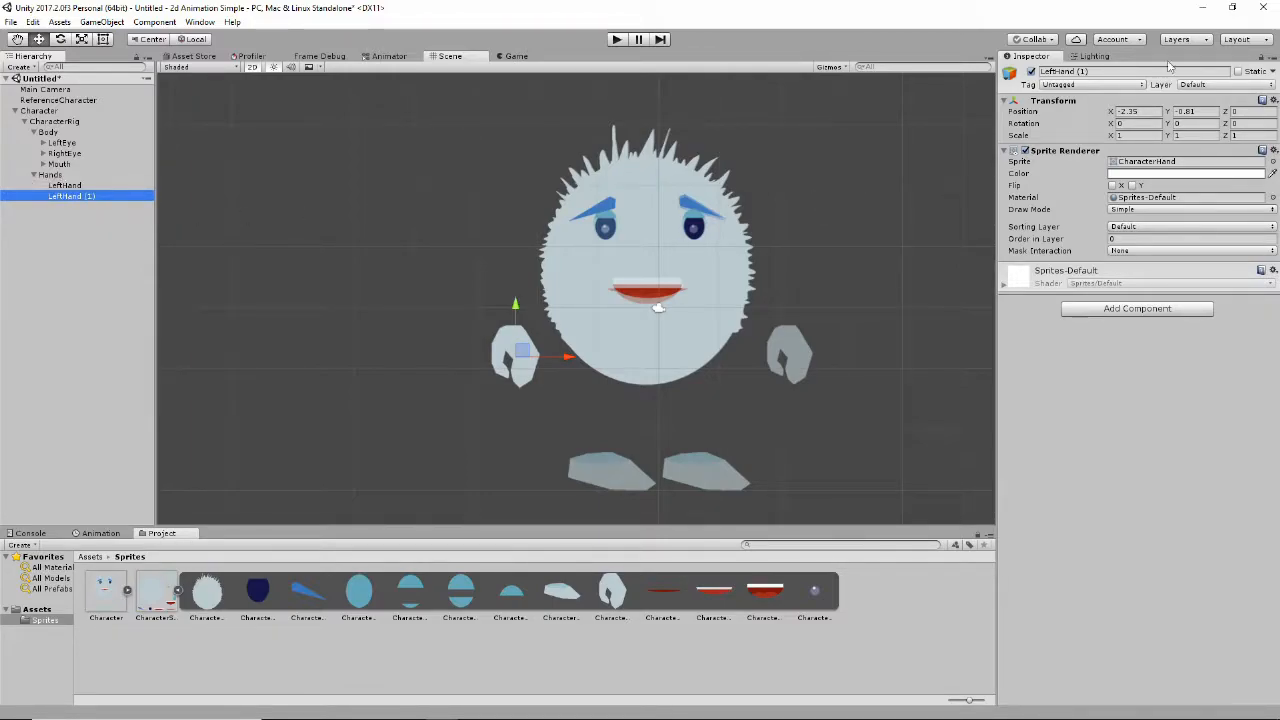
pyautogui.click(1064, 71)
pyautogui.write('RightHand')
pyautogui.press('Return')
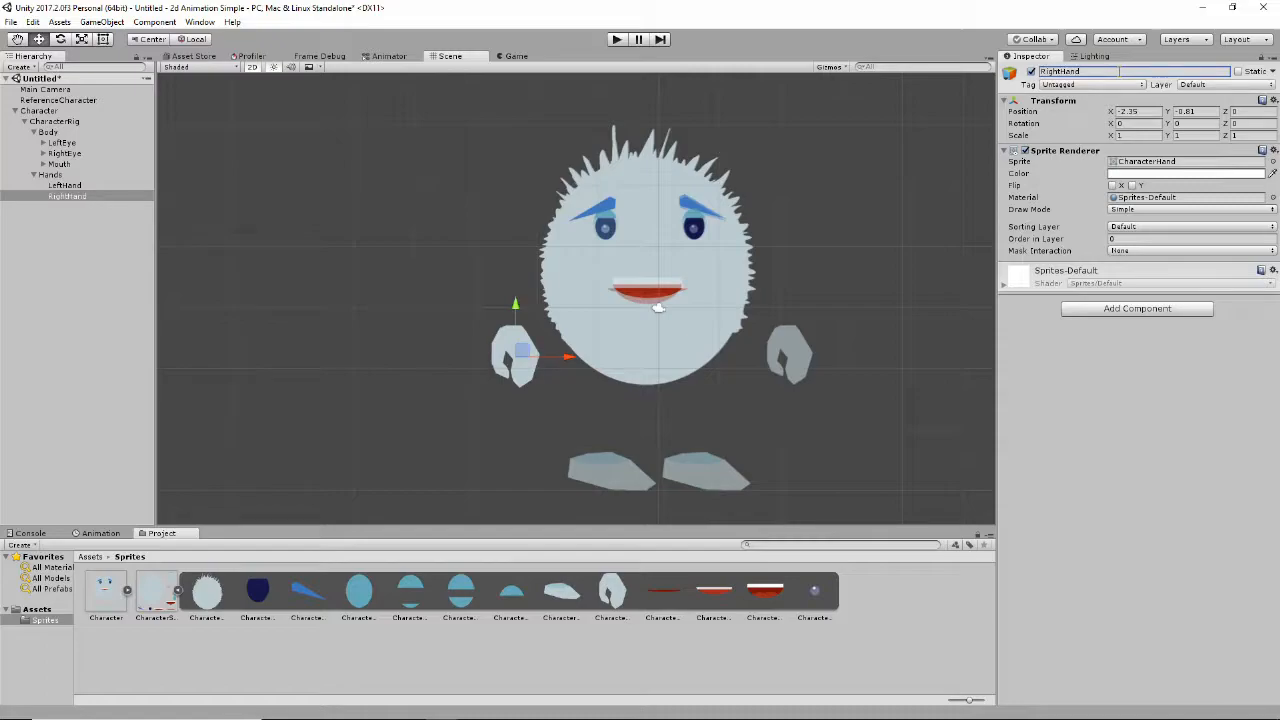
pyautogui.moveTo(524, 355); pyautogui.dragTo(798, 355)
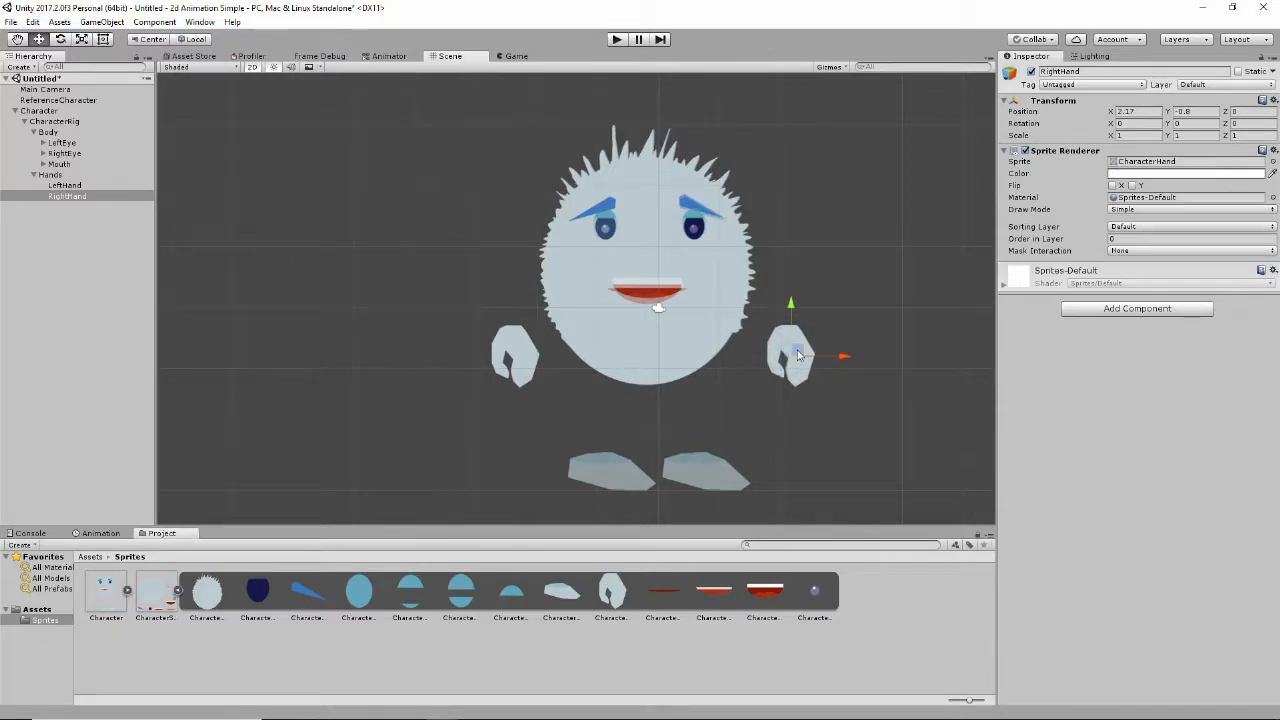
# Create an empty child object under CharacterRig and name it Feet
pyautogui.click(34, 175)
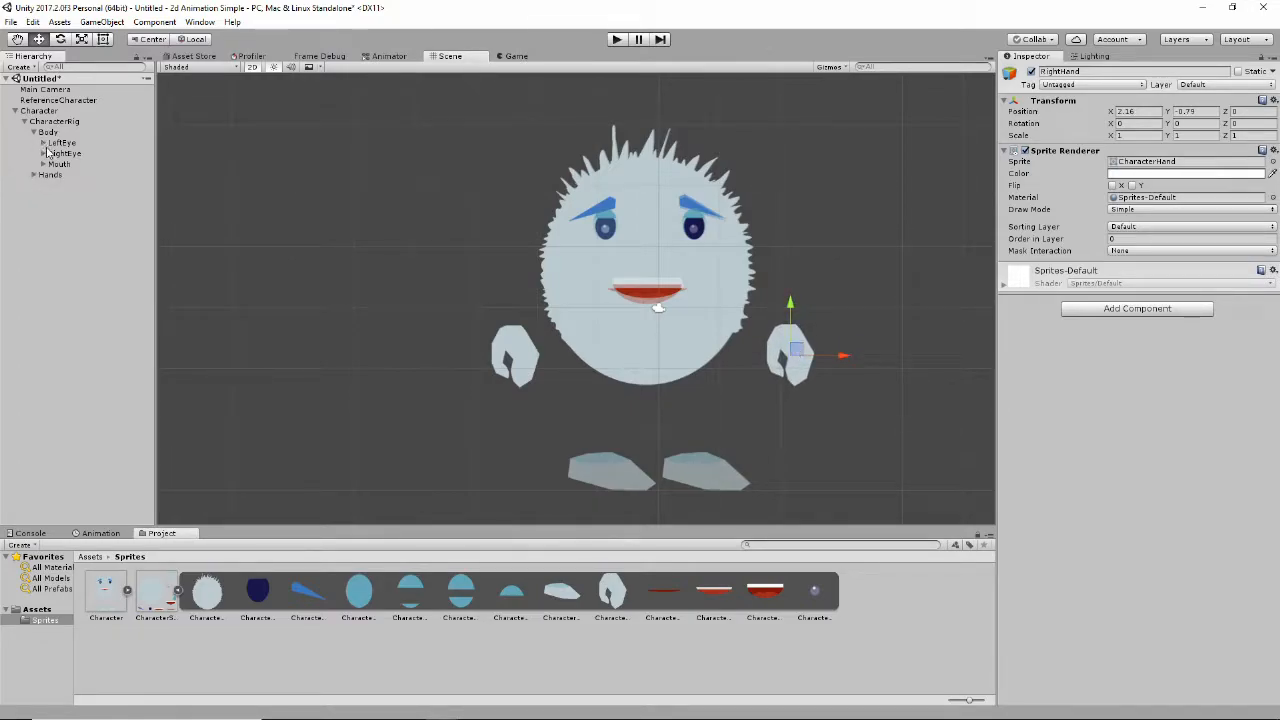
pyautogui.rightClick(38, 122)
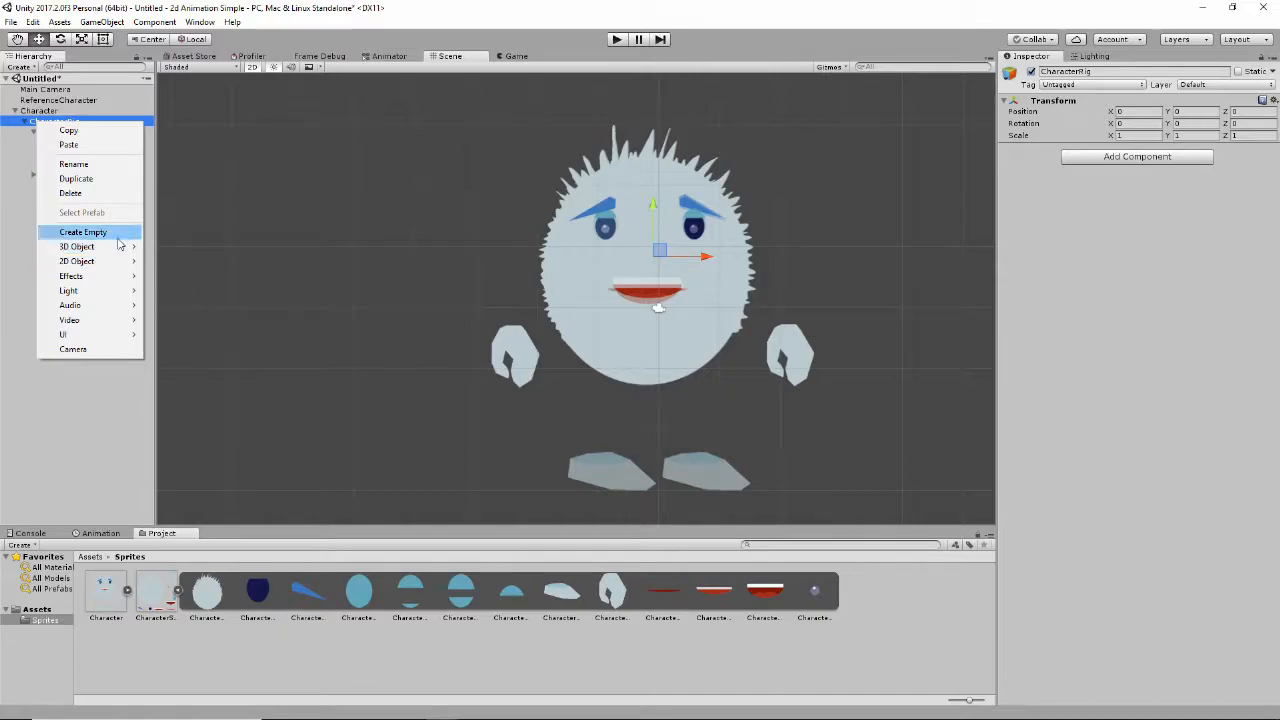
pyautogui.click(126, 233)
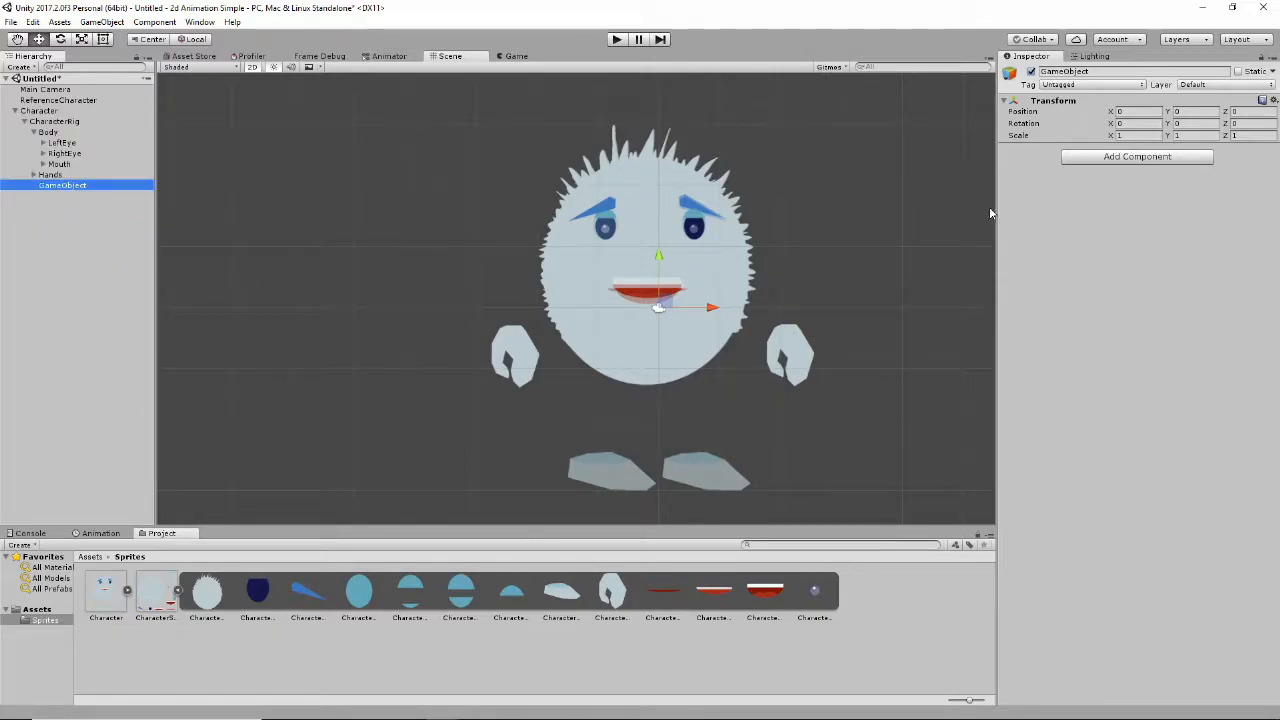
pyautogui.write('Legs')
pyautogui.press('Return')
pyautogui.write('Feet')
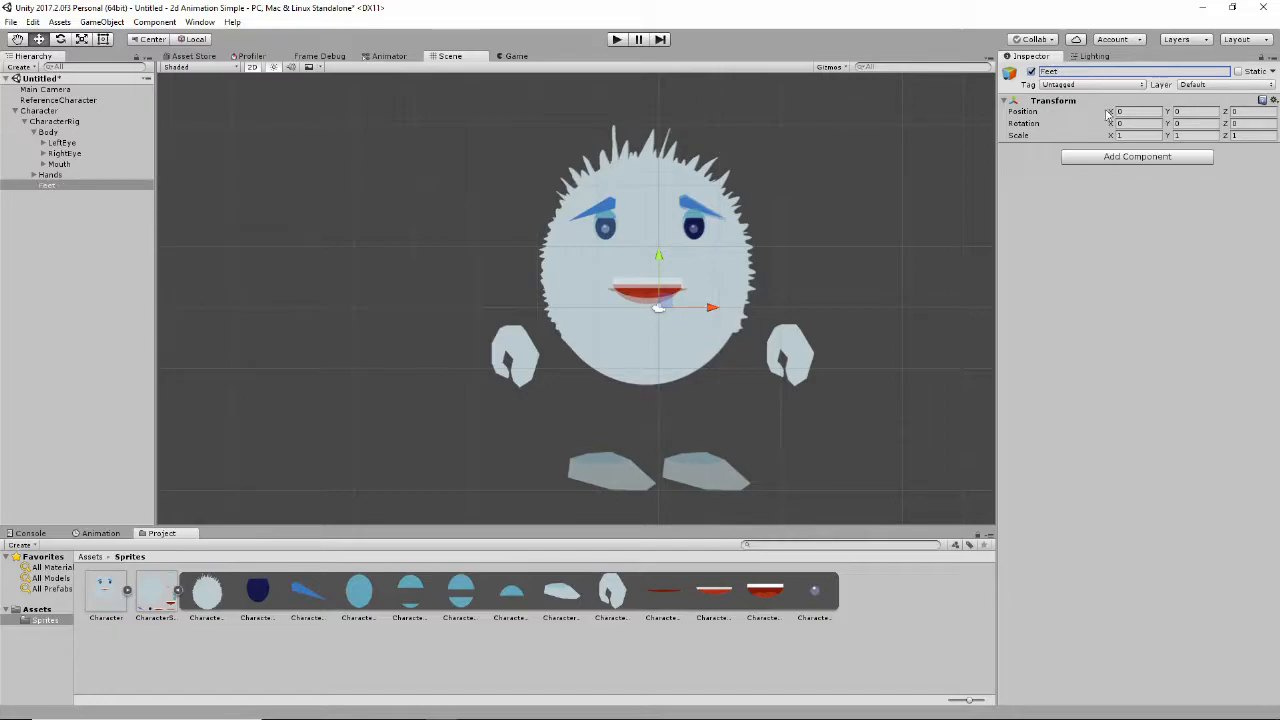
# Add a sprite object under Feet and name it LeftFoot
pyautogui.rightClick(50, 186)
pyautogui.moveTo(146, 320)
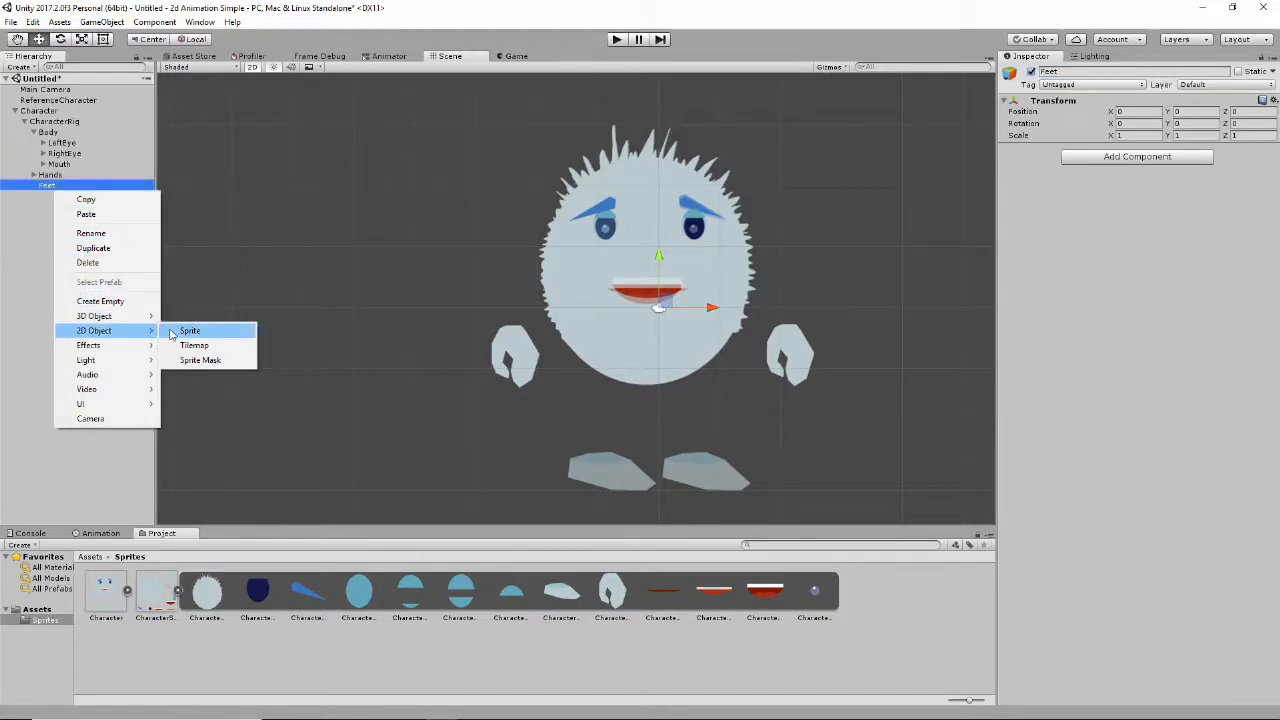
pyautogui.click(189, 332)
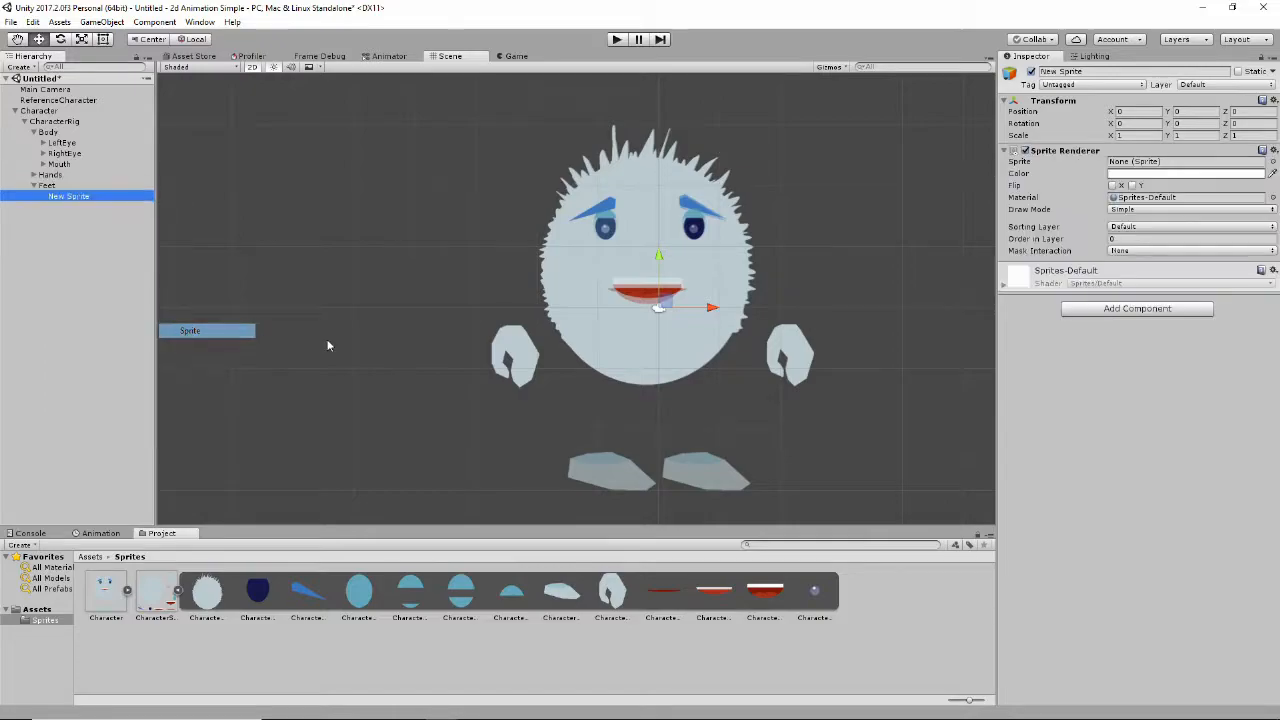
pyautogui.click(1140, 71)
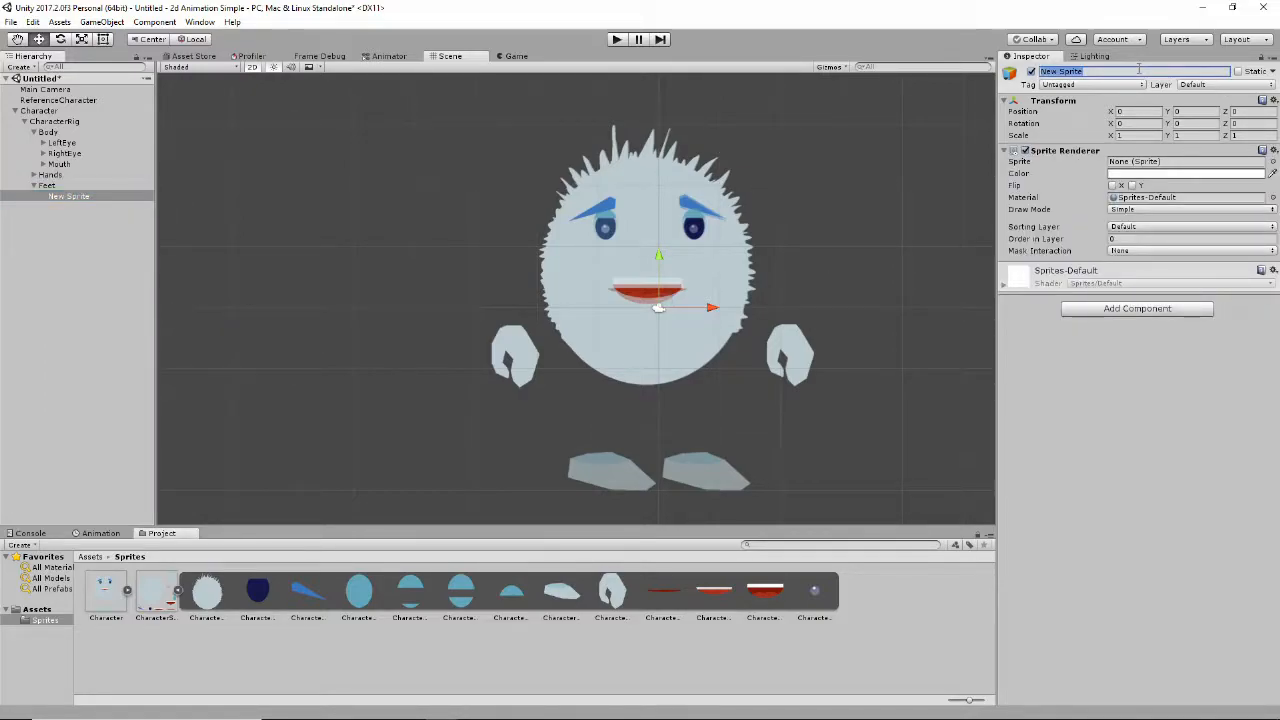
pyautogui.write('LeftFoot')
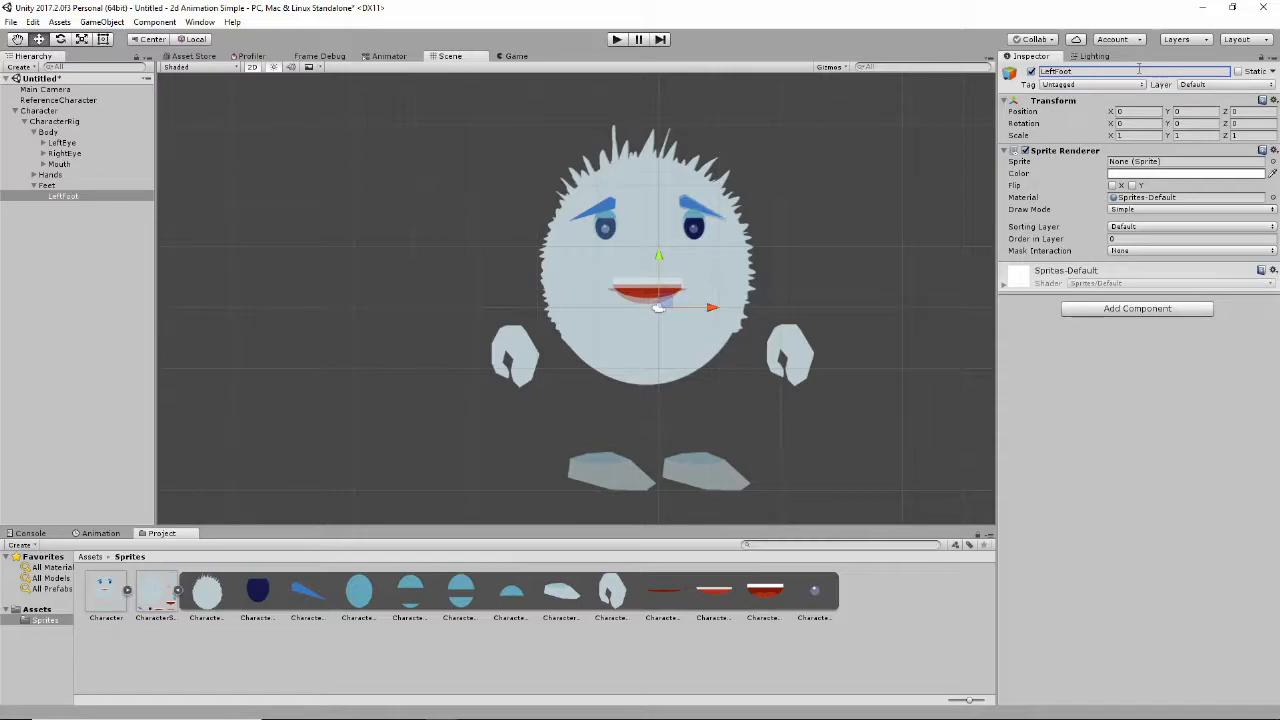
# Assign the CharacterFoot sprite to LeftFoot and place it over the reference's left foot, at about X -0.78, Y -2.68
pyautogui.click(1272, 161)
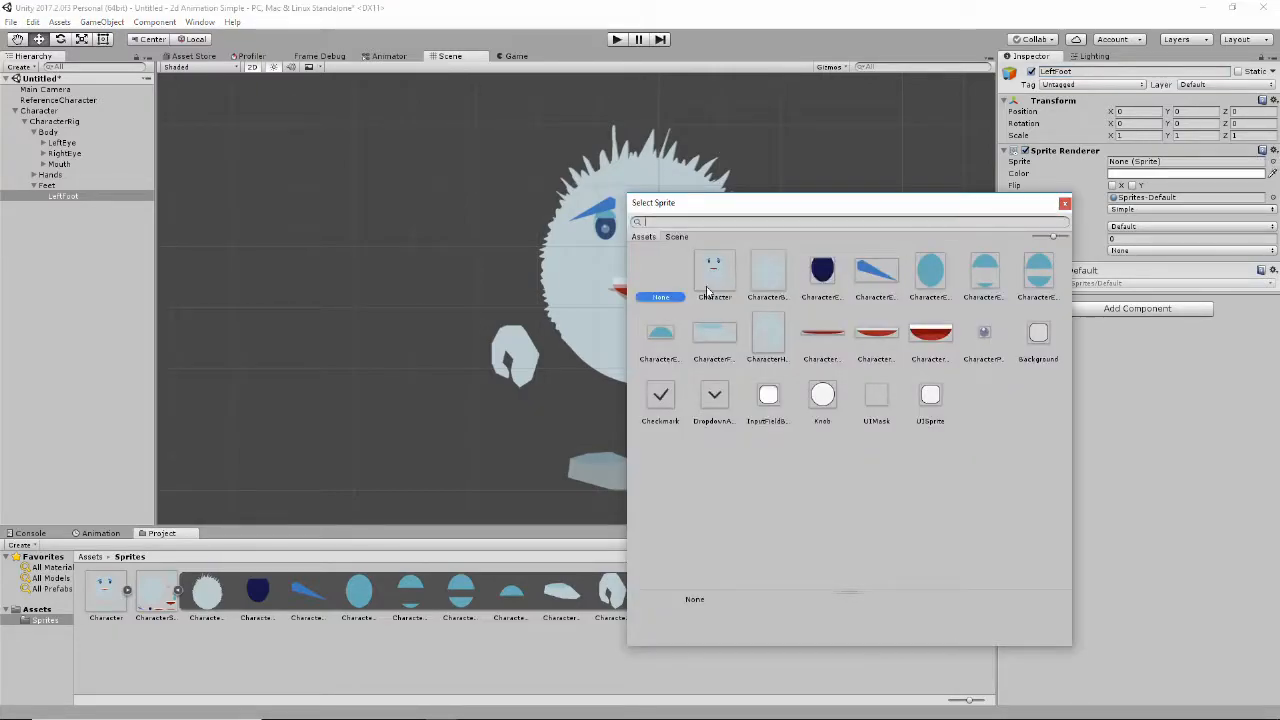
pyautogui.click(722, 338)
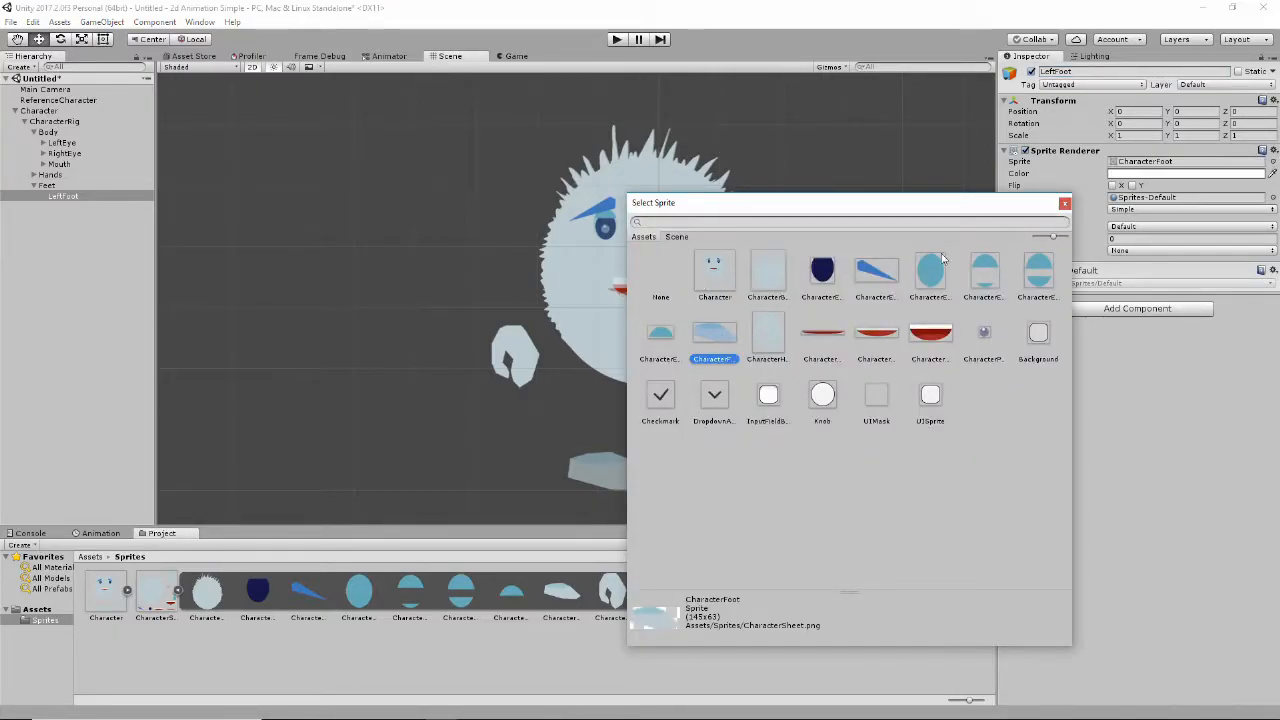
pyautogui.click(1064, 204)
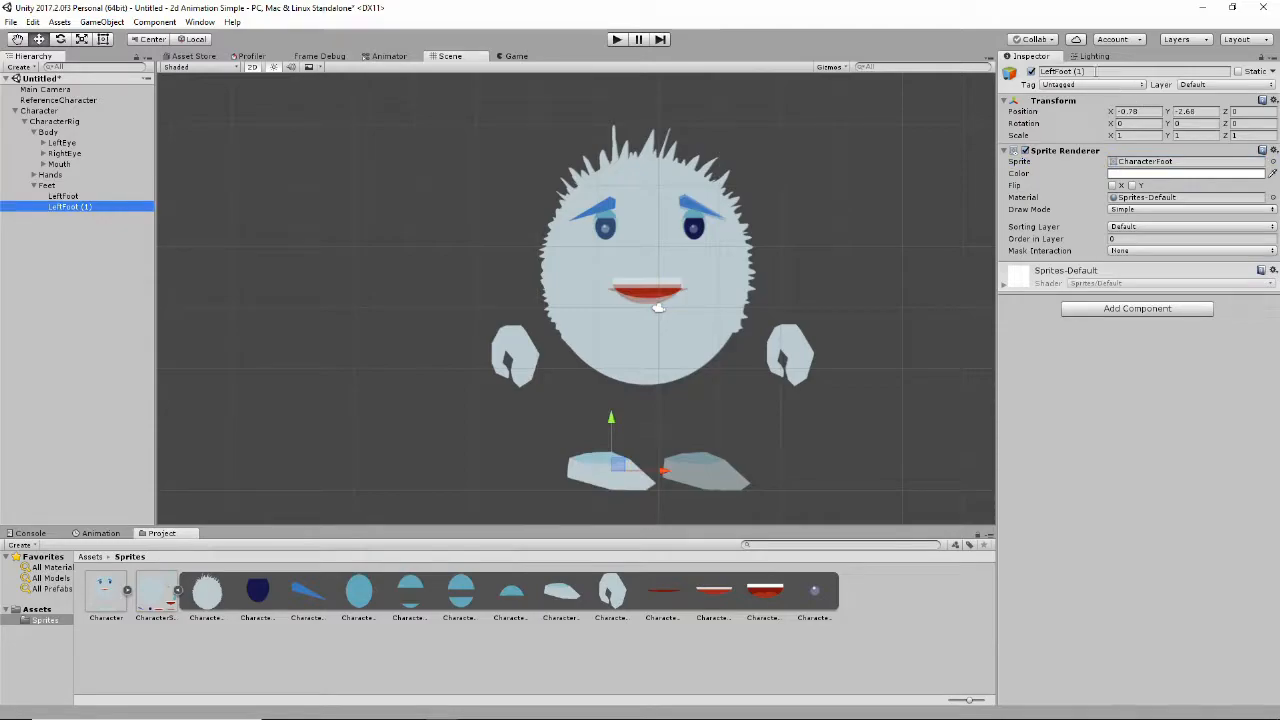
# Name the duplicate of LeftFoot RightFoot and place it over the reference's other foot, at about X 0.79, Y -2.68
pyautogui.moveTo(1092, 73); pyautogui.dragTo(1032, 75)
pyautogui.write('RightFo')
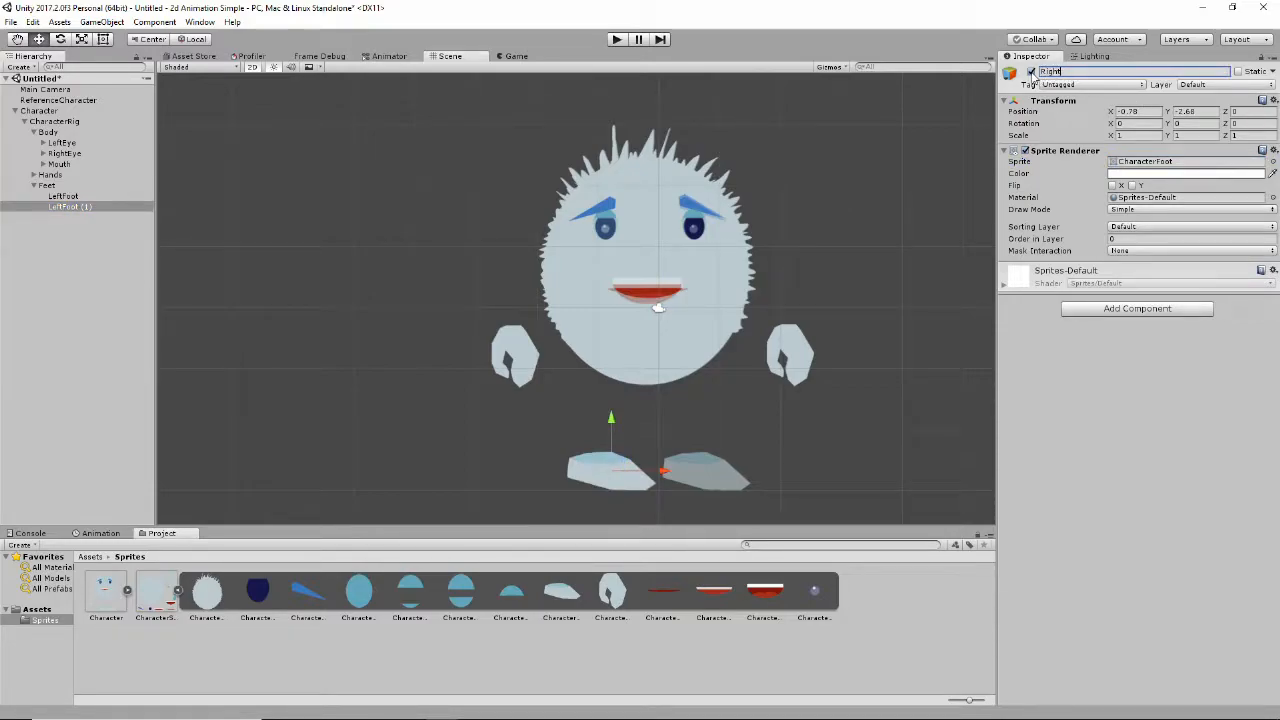
pyautogui.press('Return')
pyautogui.moveTo(619, 466); pyautogui.dragTo(715, 471)
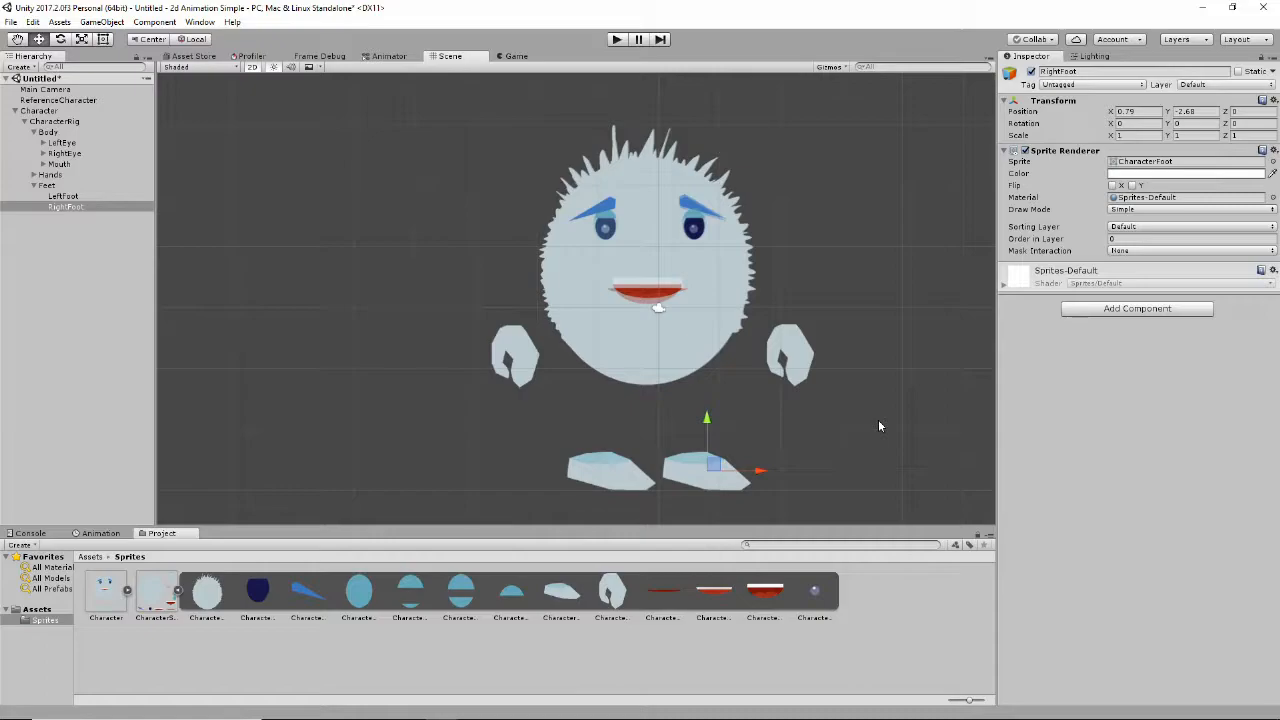
# Deactivate the ReferenceCharacter object and collapse the Feet group
pyautogui.click(46, 102)
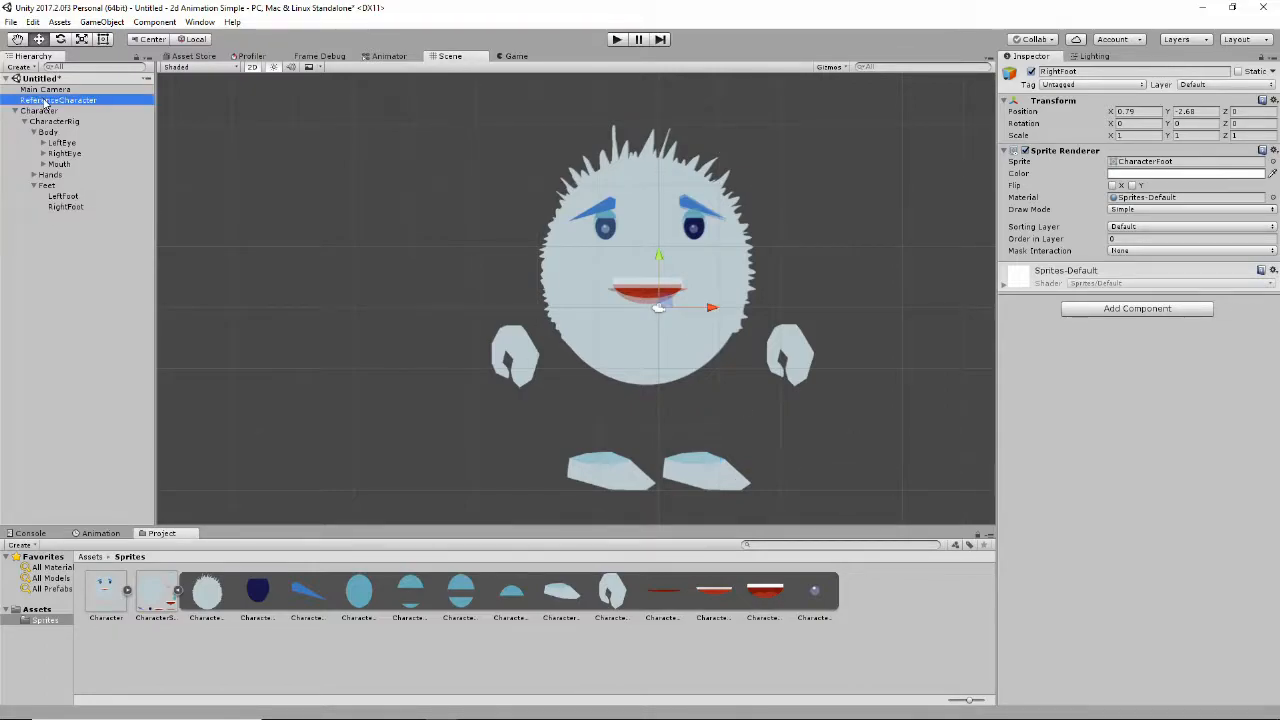
pyautogui.click(1031, 72)
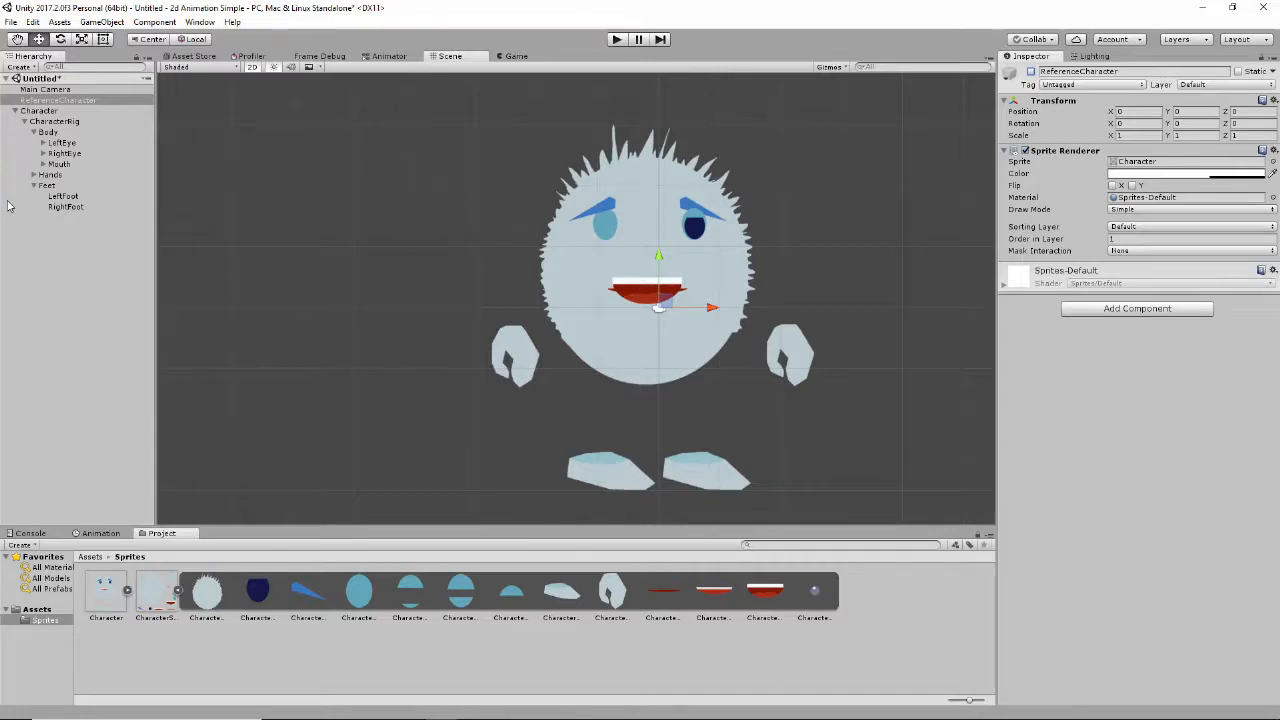
pyautogui.click(34, 185)
# Add a new sorting layer named Character, starting from Body's sprite renderer
pyautogui.click(48, 132)
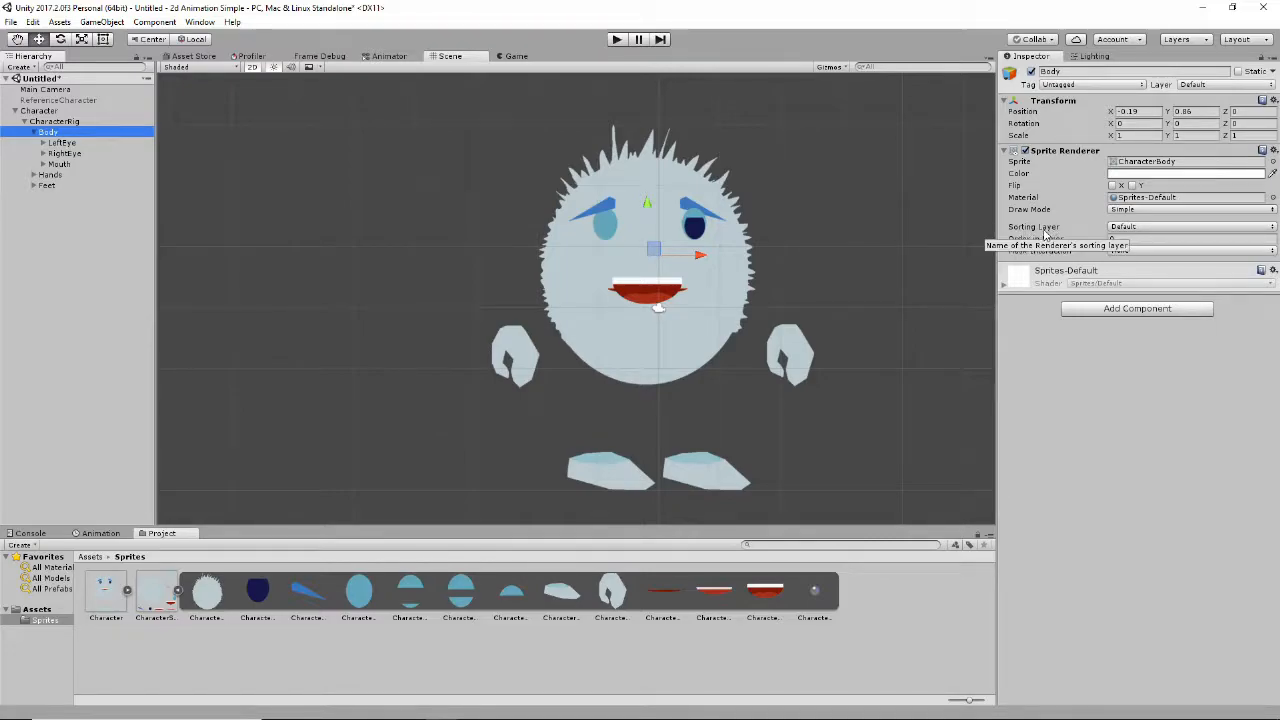
pyautogui.click(1147, 229)
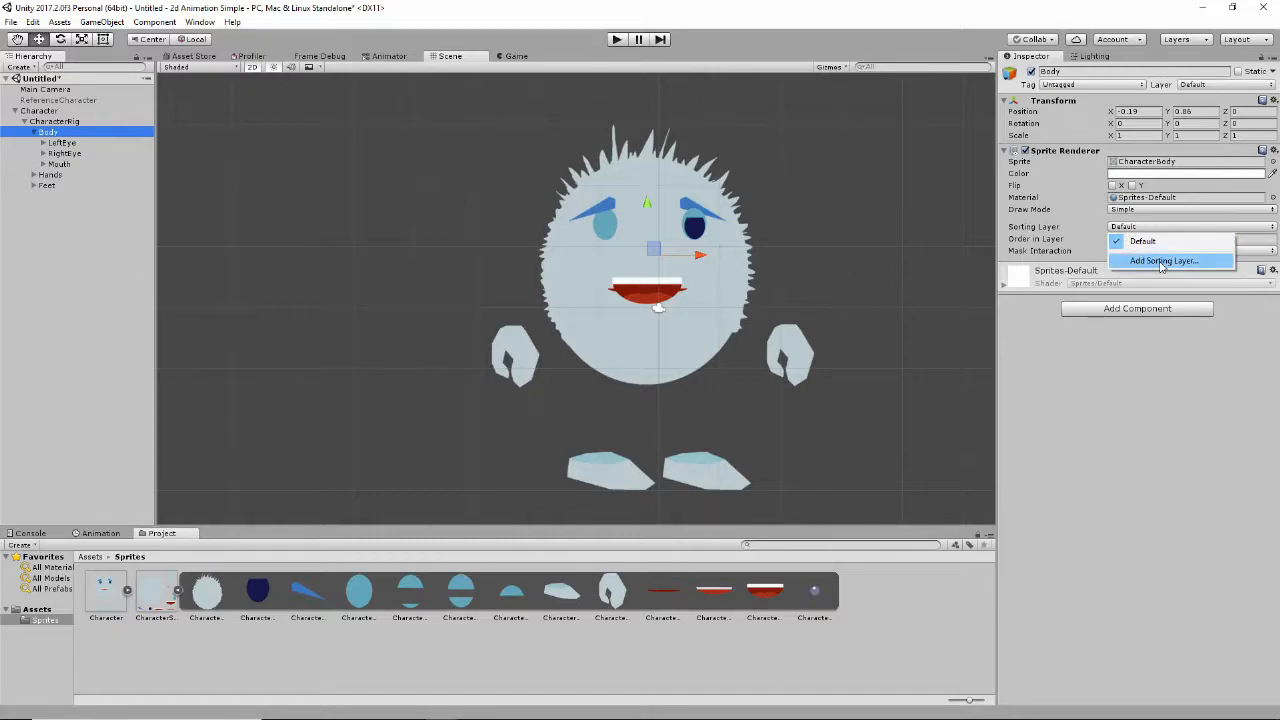
pyautogui.click(1162, 262)
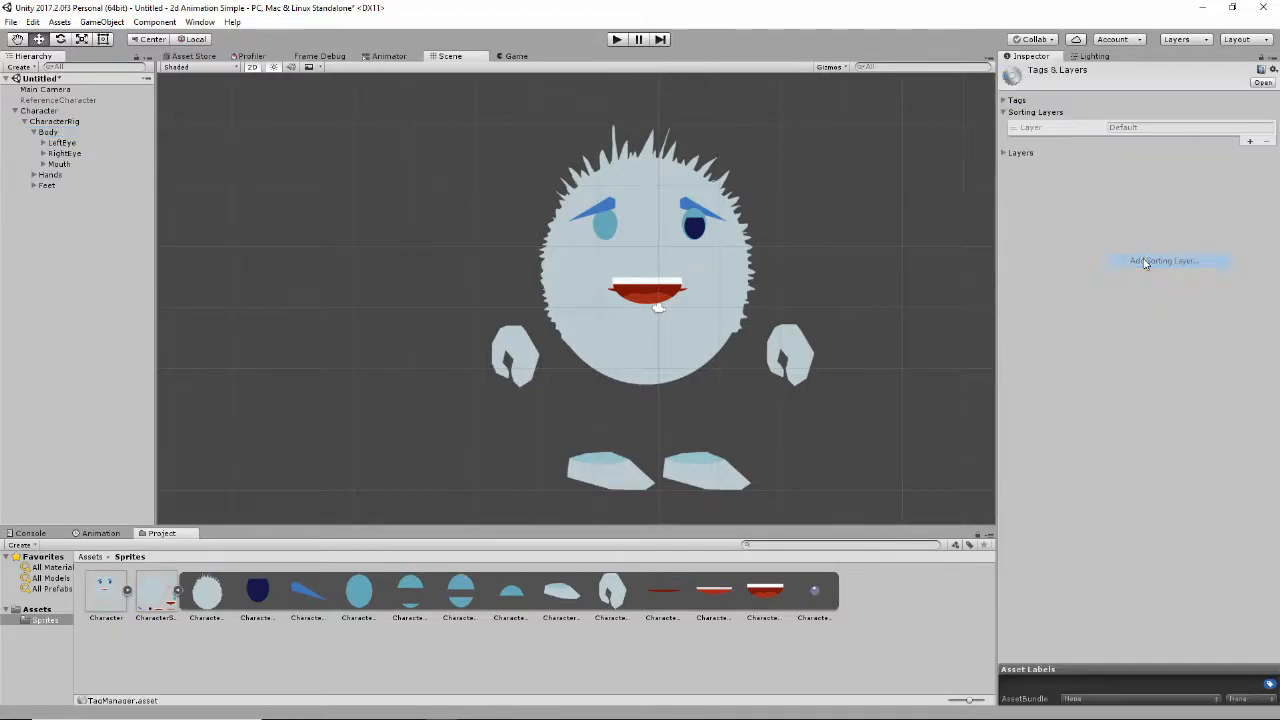
pyautogui.click(1250, 143)
pyautogui.click(1168, 139)
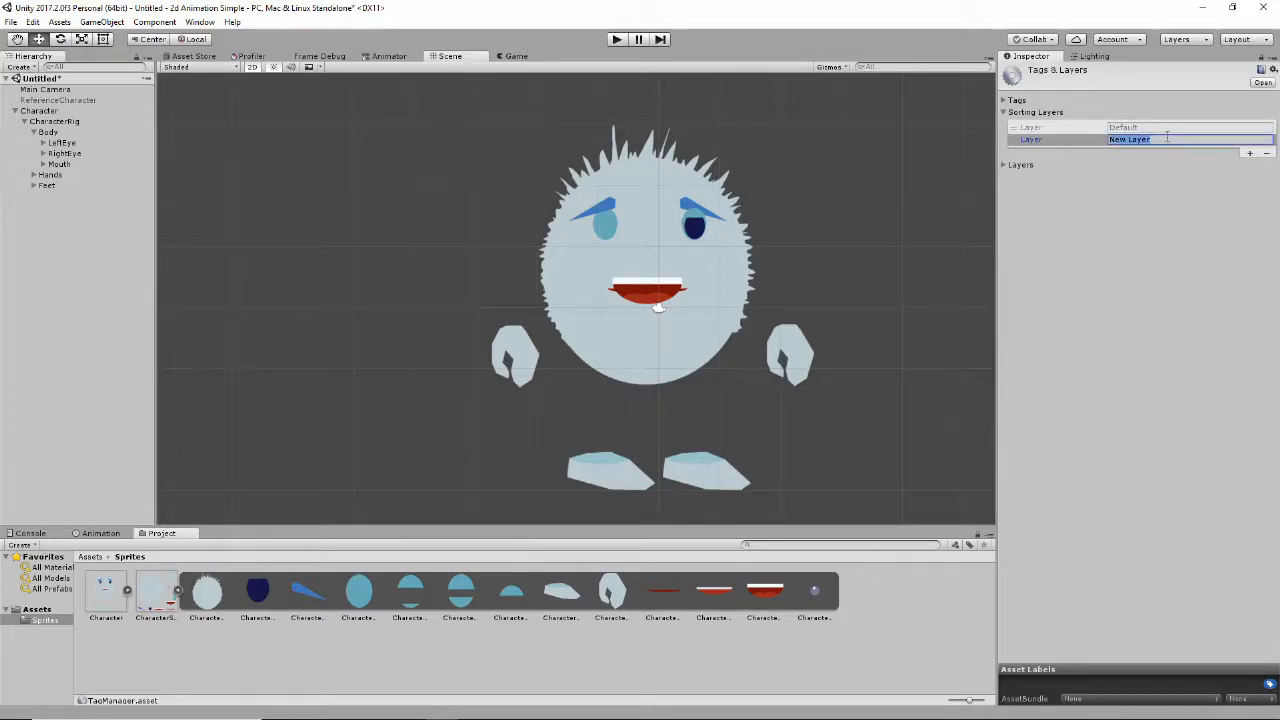
pyautogui.write('Character')
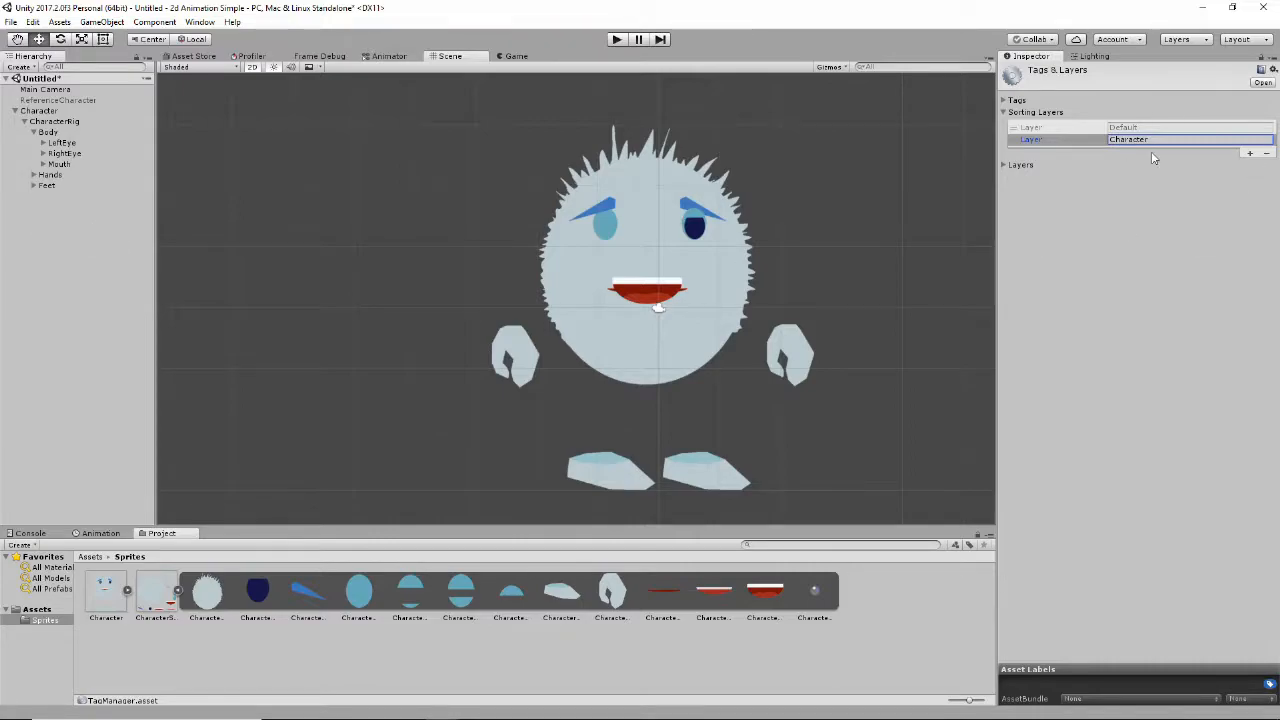
# Assign the Body sprite to the Character sorting layer
pyautogui.click(48, 132)
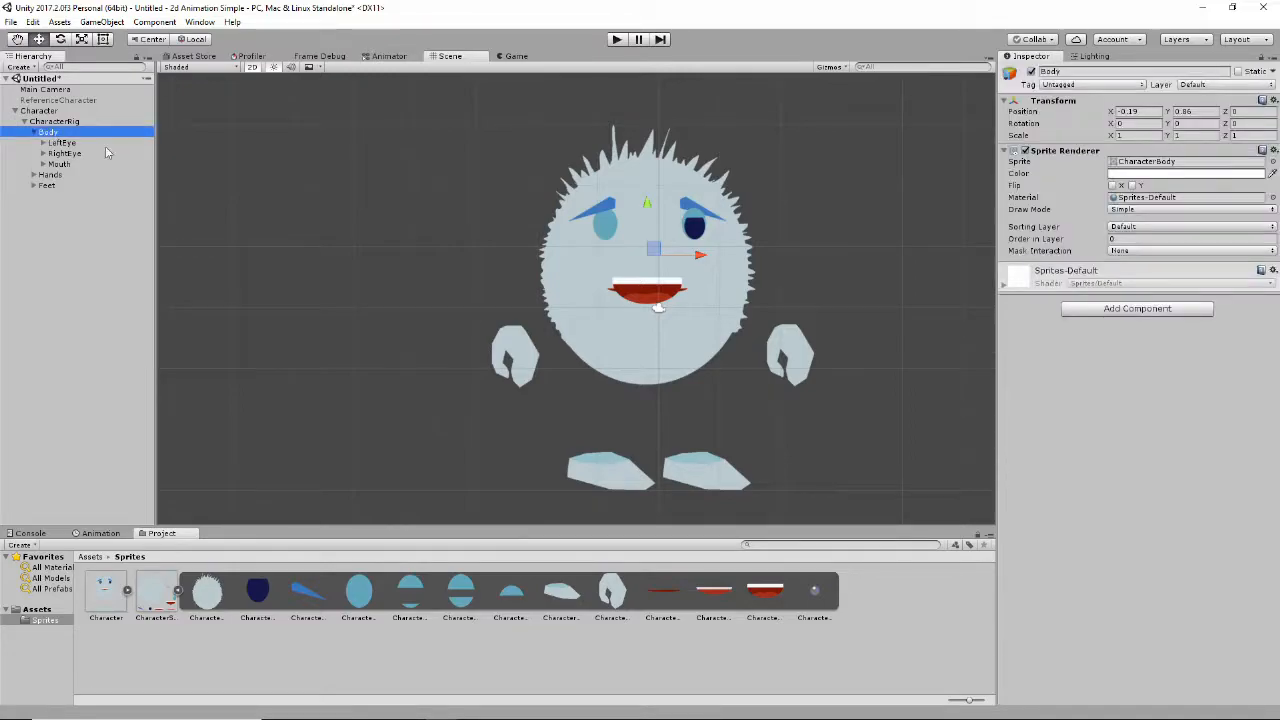
pyautogui.click(1160, 229)
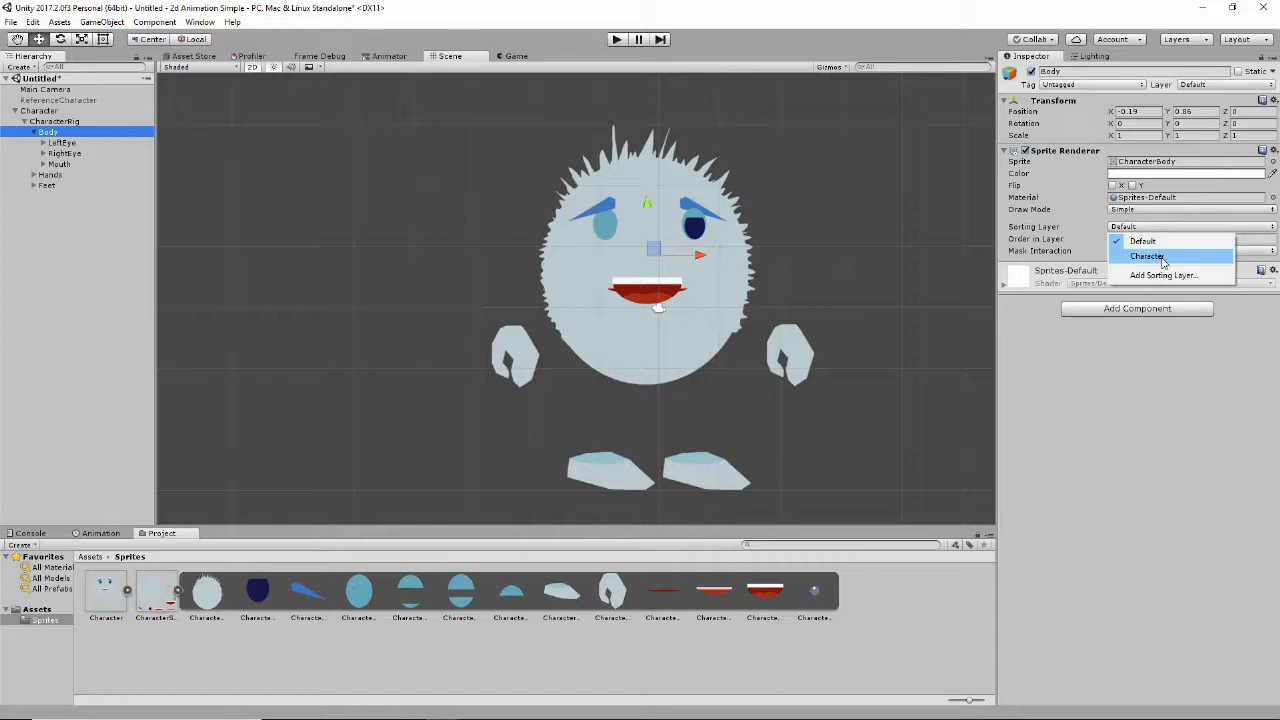
pyautogui.click(1148, 256)
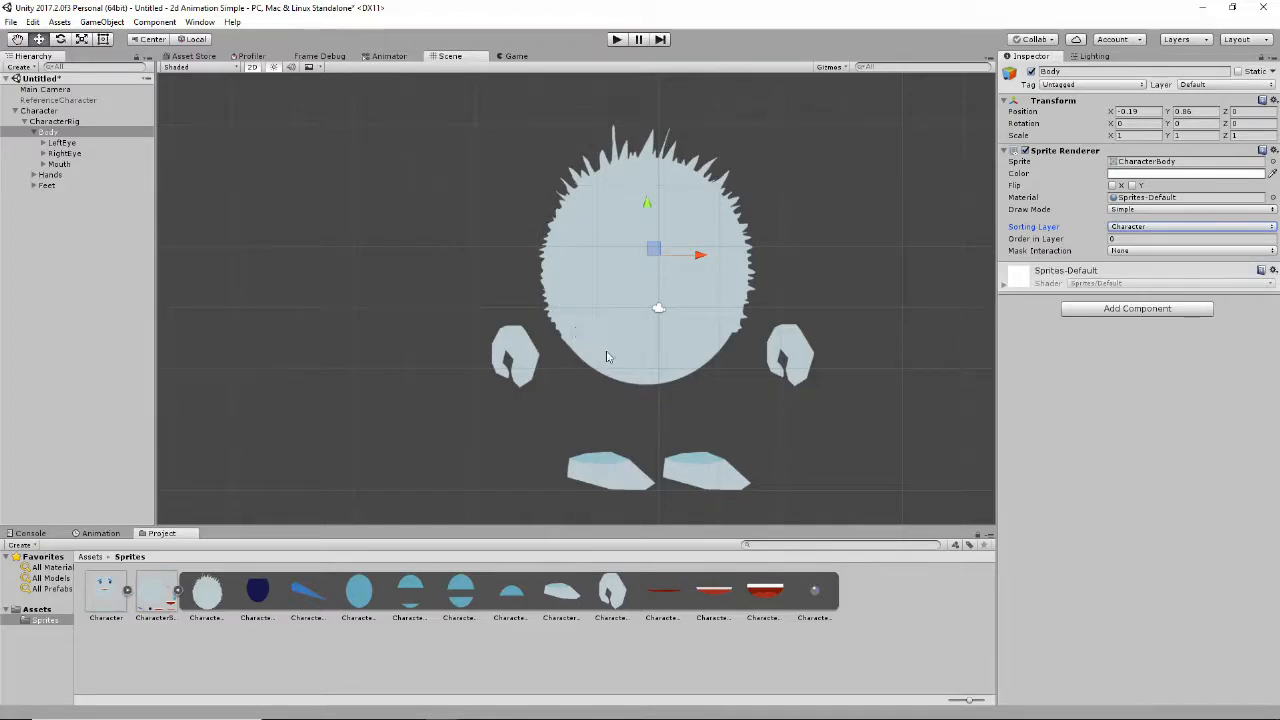
pyautogui.click(1143, 238)
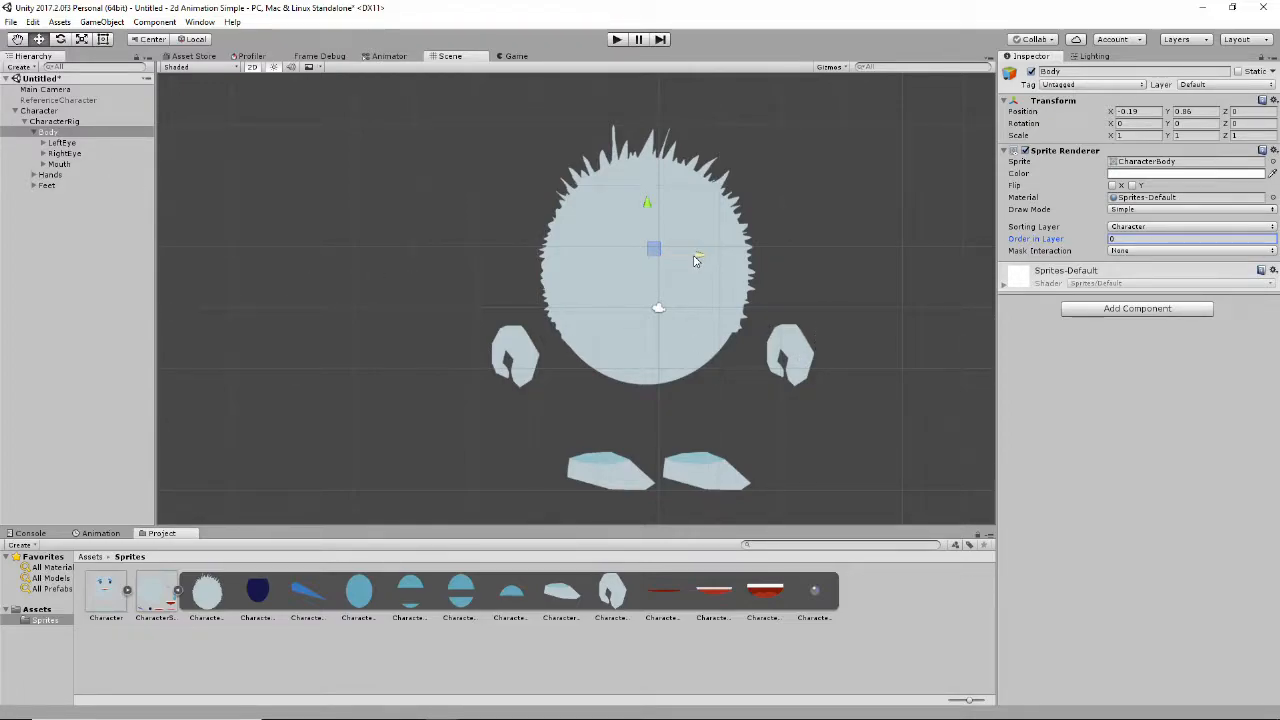
# Set the order in layer to -1 for RightHand and 1 for LeftHand
pyautogui.click(34, 174)
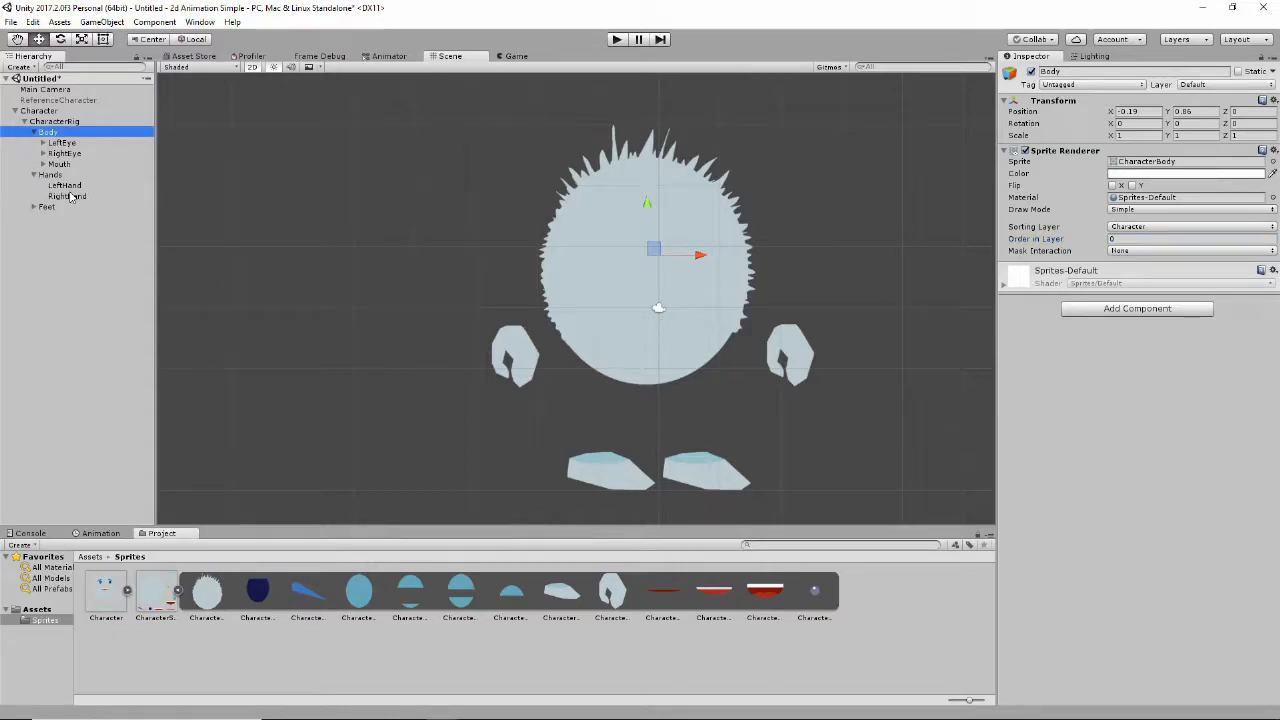
pyautogui.click(67, 196)
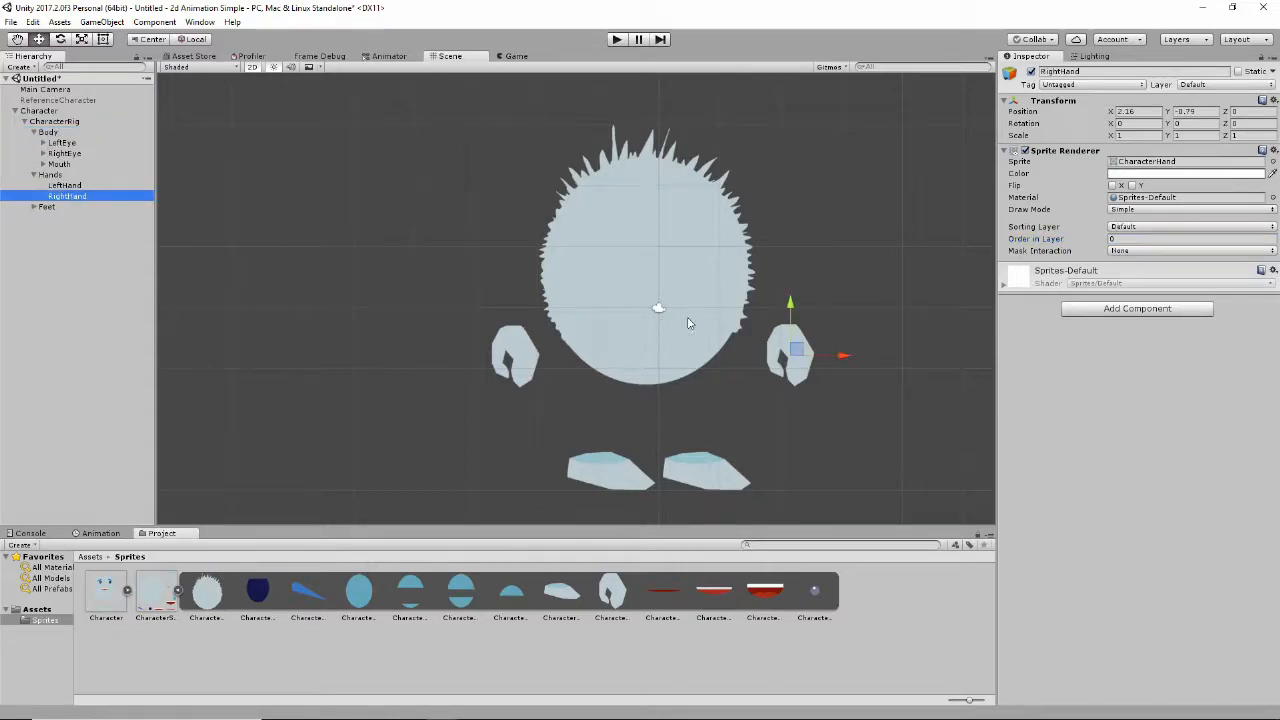
pyautogui.click(1132, 238)
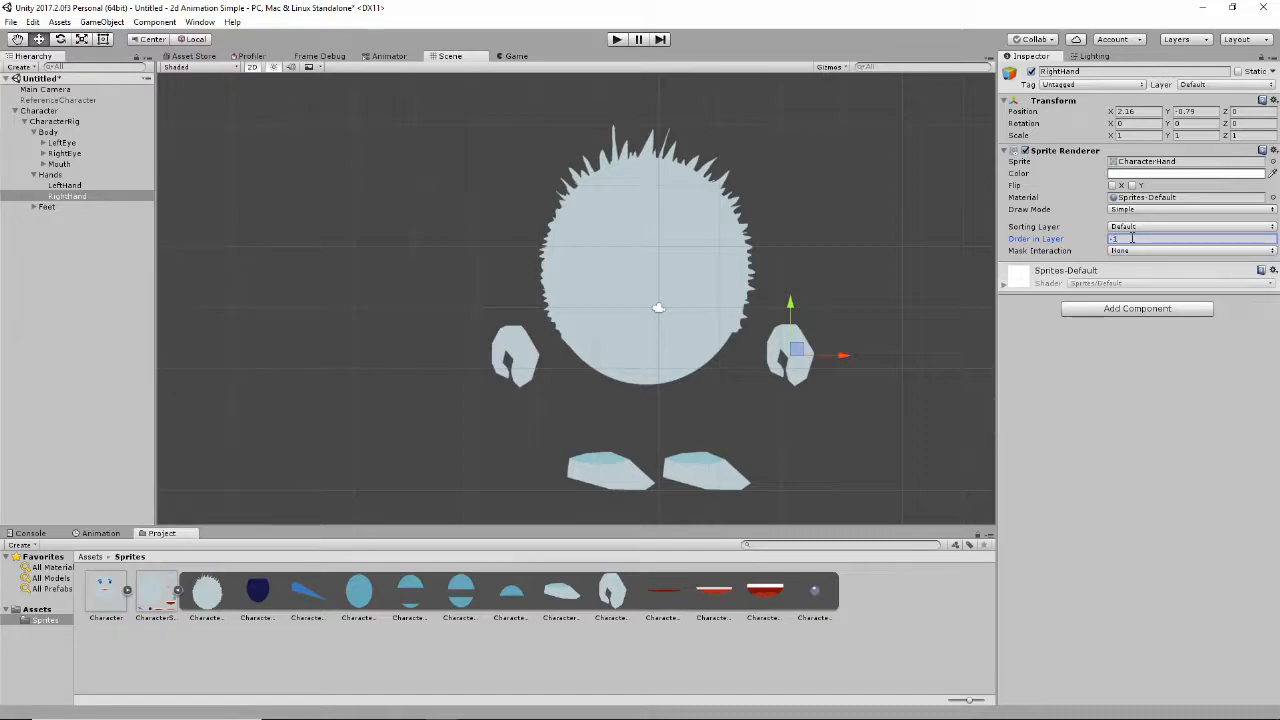
pyautogui.click(62, 186)
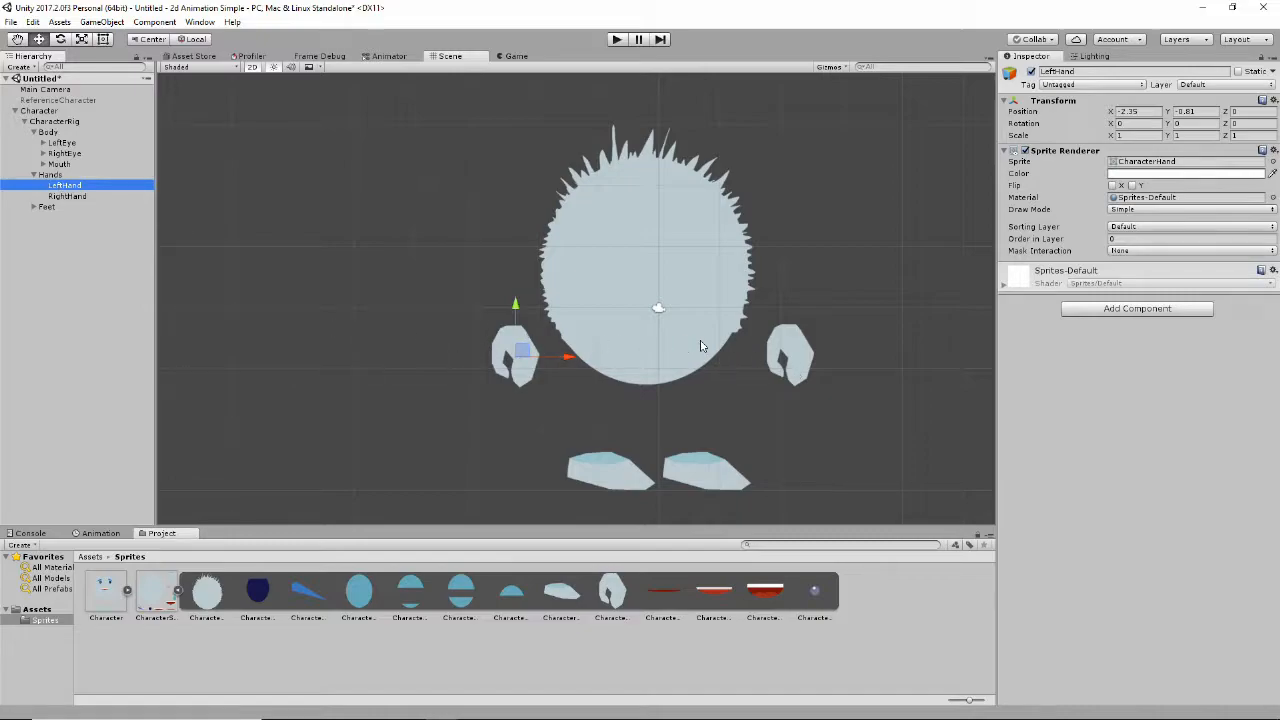
pyautogui.click(1143, 240)
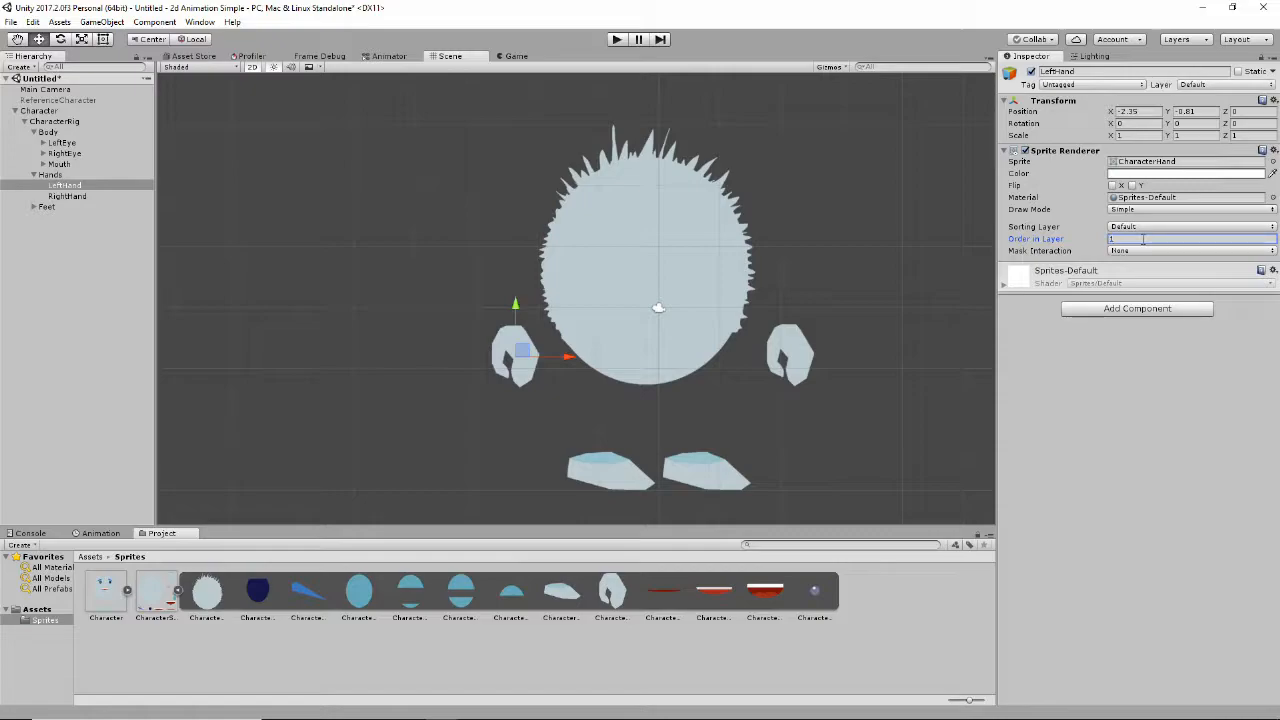
# Give RightFoot a negative order in layer, set LeftFoot's order in layer to 1, and collapse the Hands and Feet groups
pyautogui.click(34, 206)
pyautogui.click(72, 228)
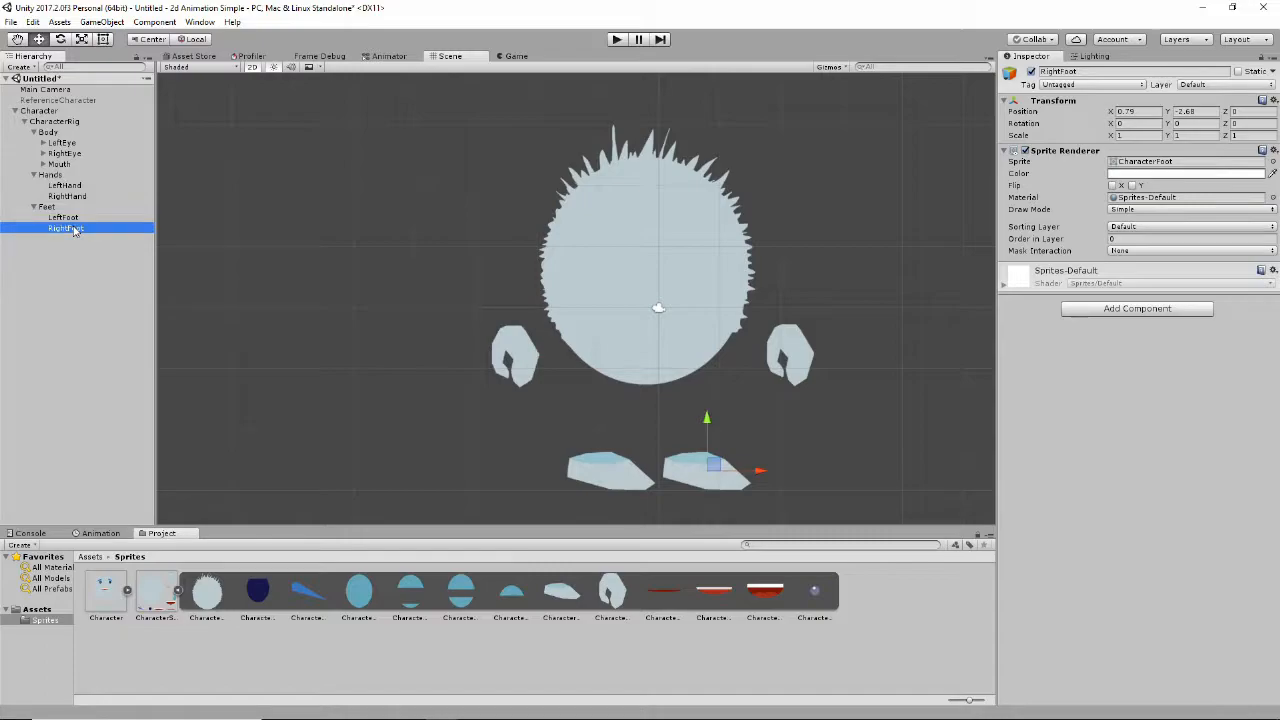
pyautogui.click(1164, 238)
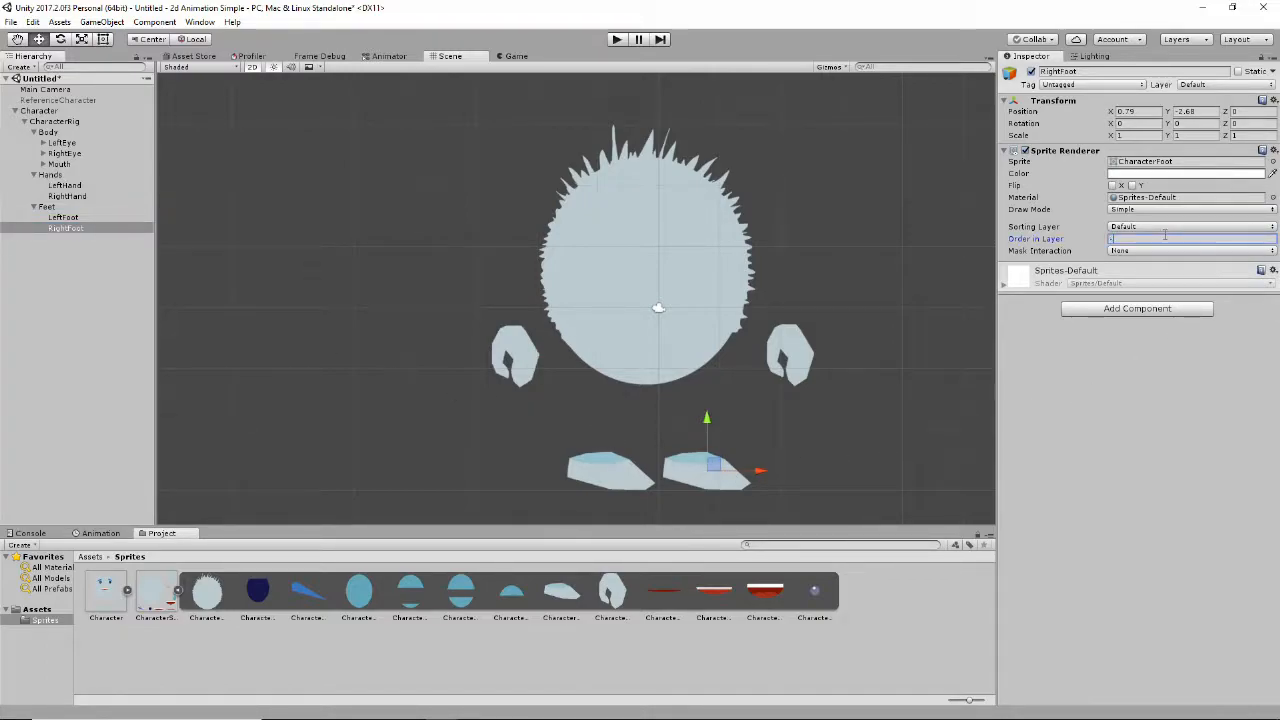
pyautogui.click(76, 218)
pyautogui.click(1120, 239)
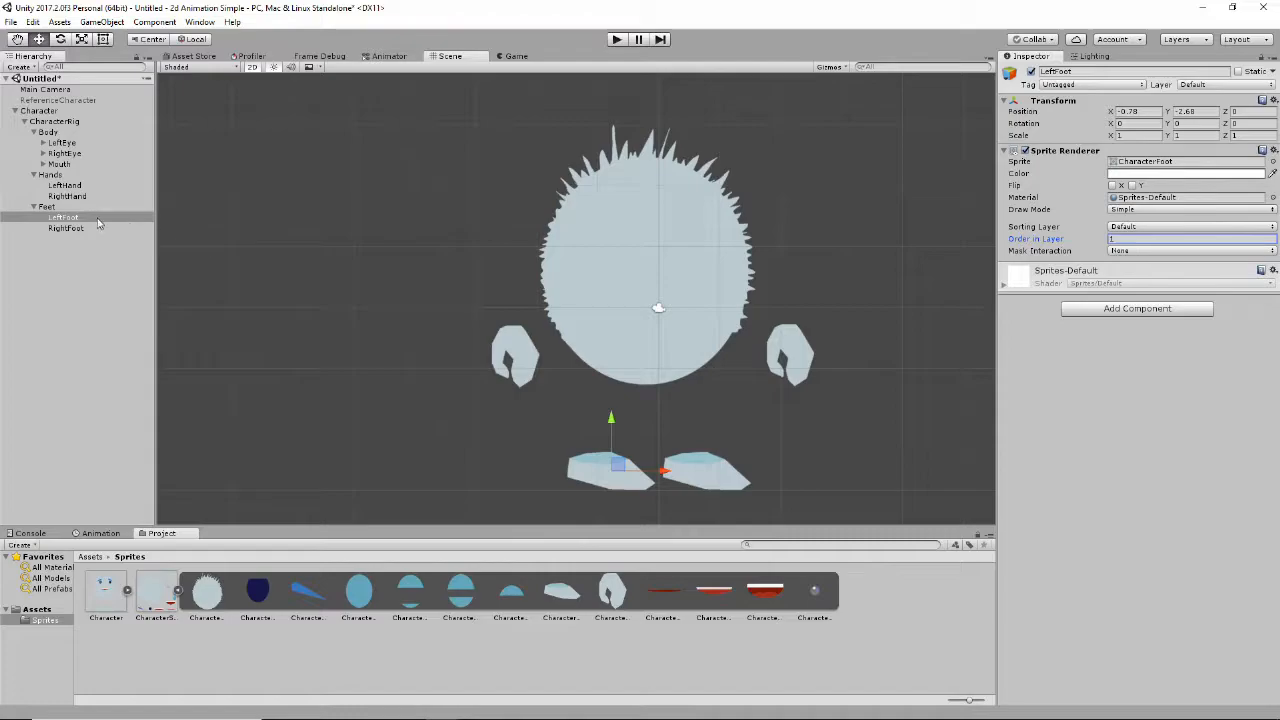
pyautogui.click(35, 176)
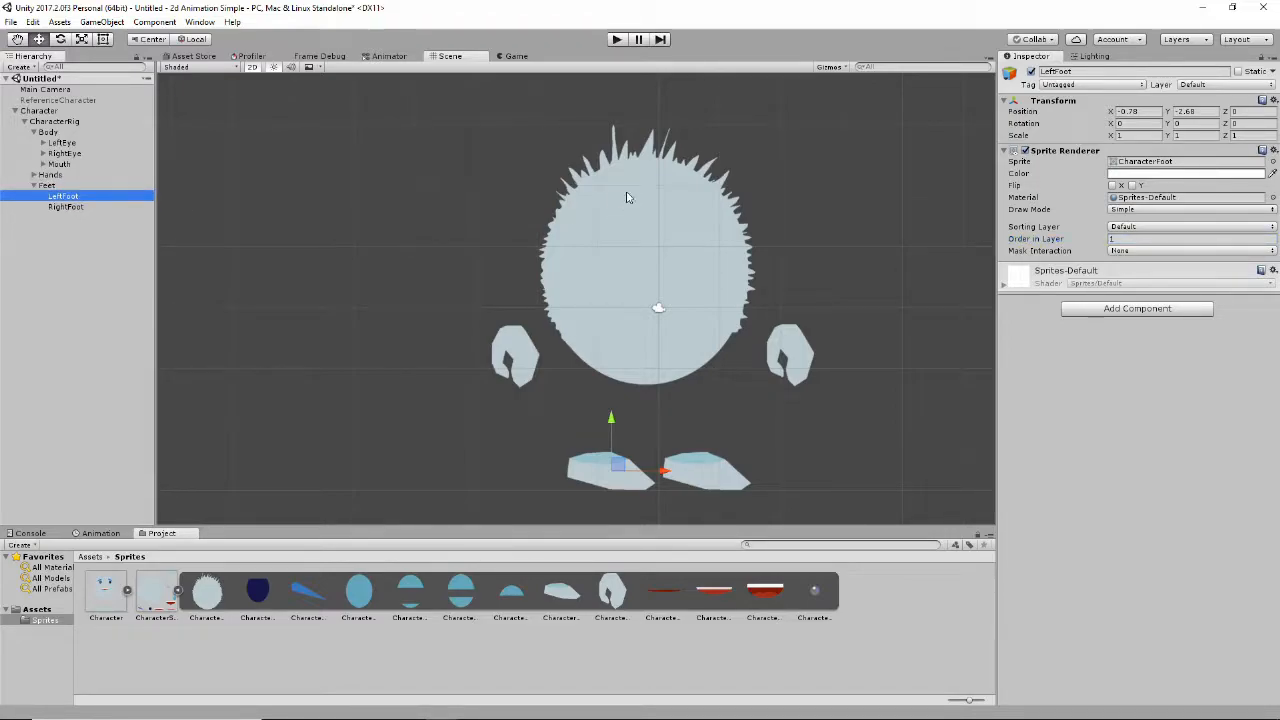
pyautogui.click(34, 186)
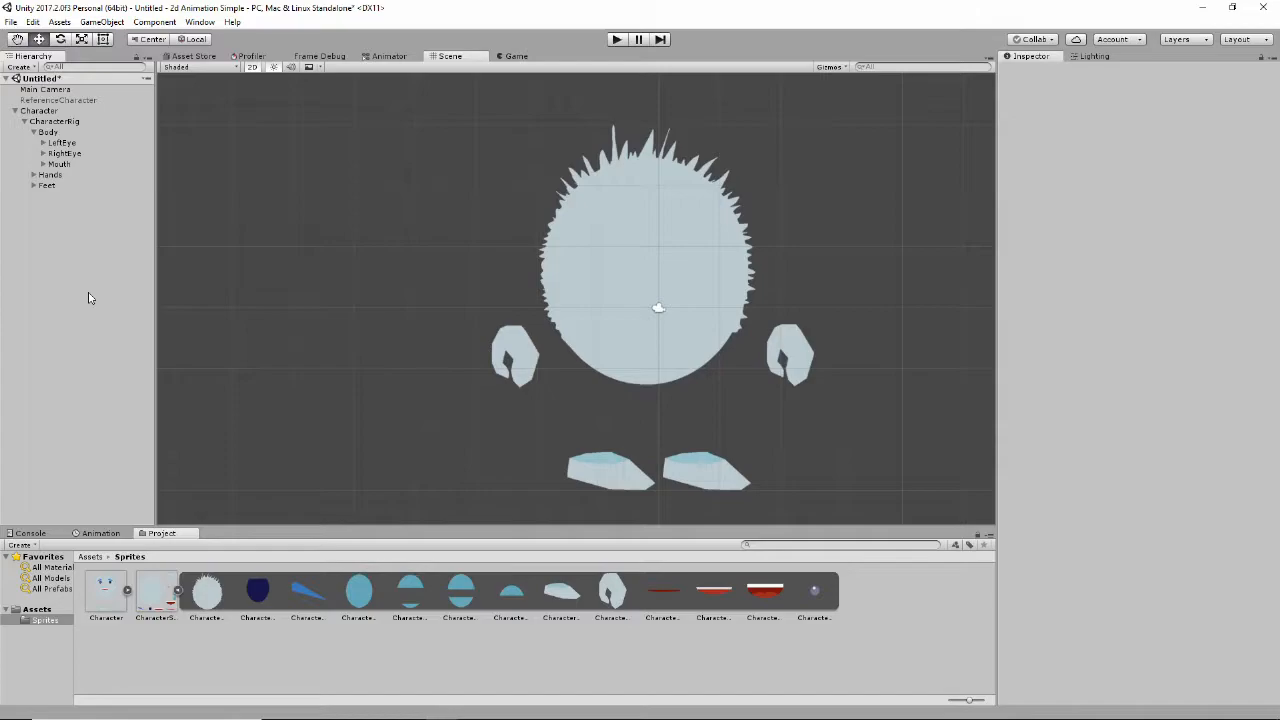
# Set MouthOpen, MouthHalfOpen and MouthClosed to order in layer 1 on the Character sorting layer
pyautogui.click(43, 164)
pyautogui.click(78, 174)
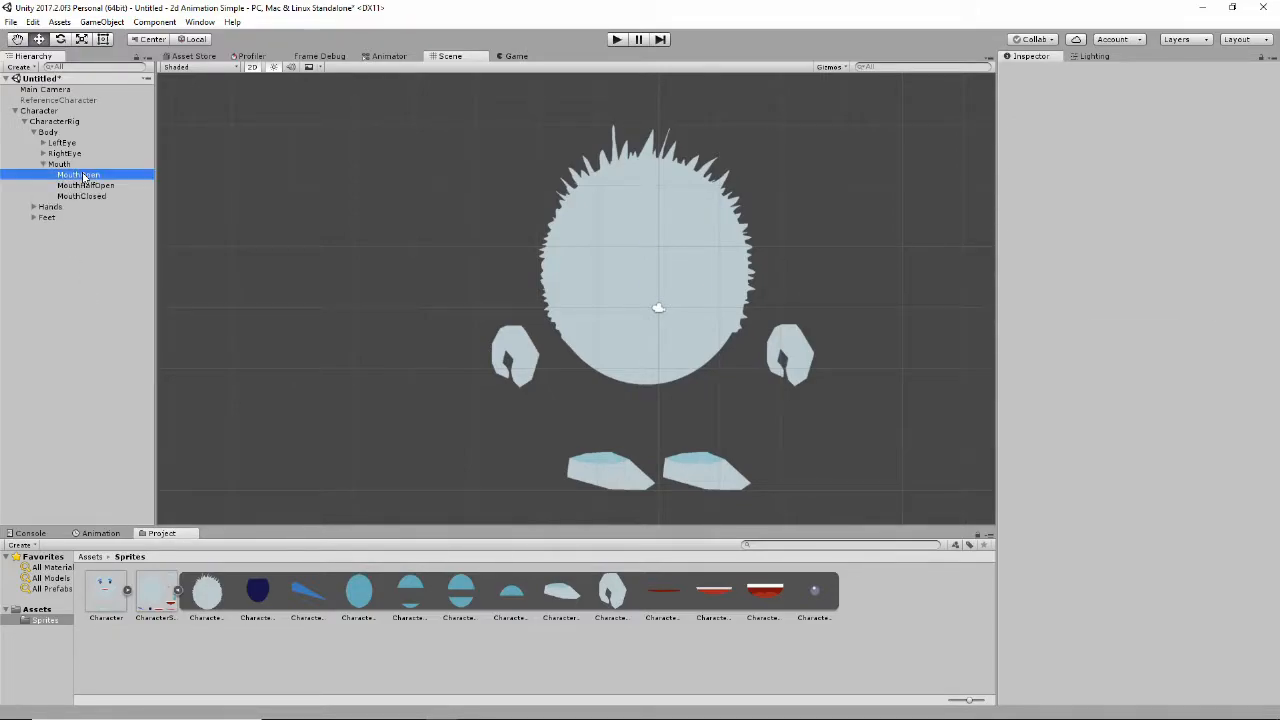
pyautogui.keyDown('shift'); pyautogui.click(86, 196); pyautogui.keyUp('shift')
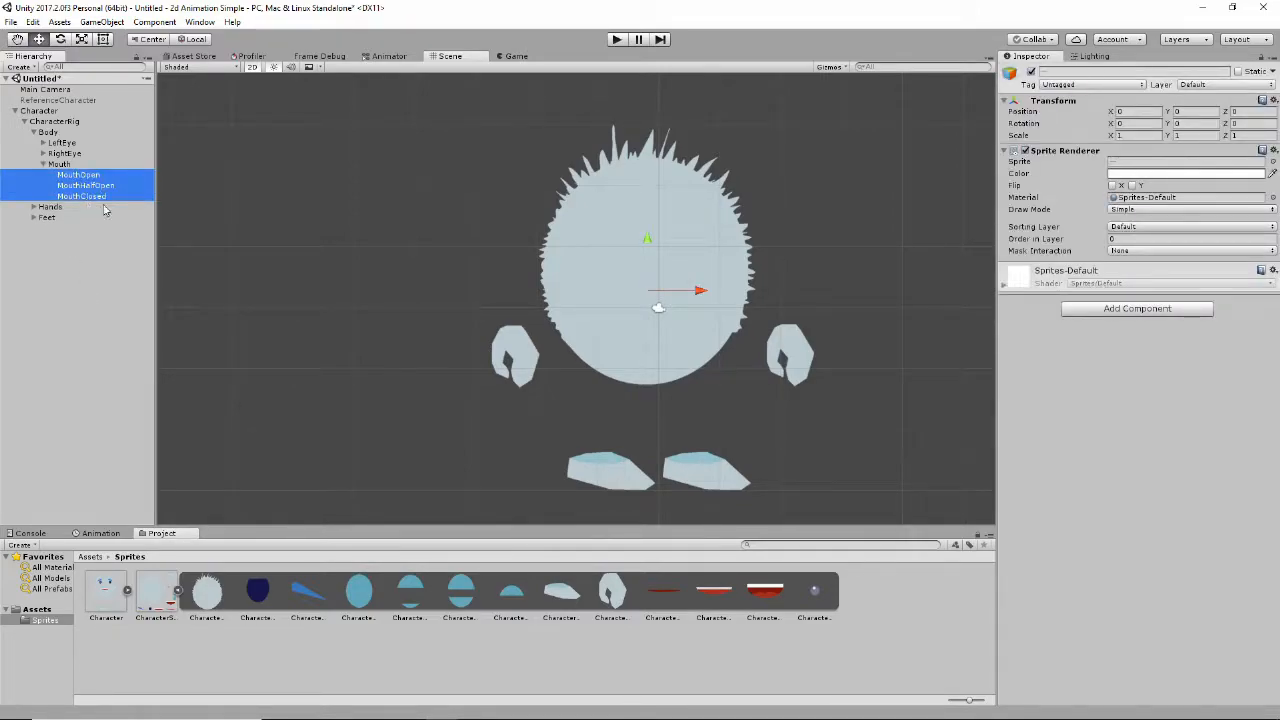
pyautogui.click(1130, 239)
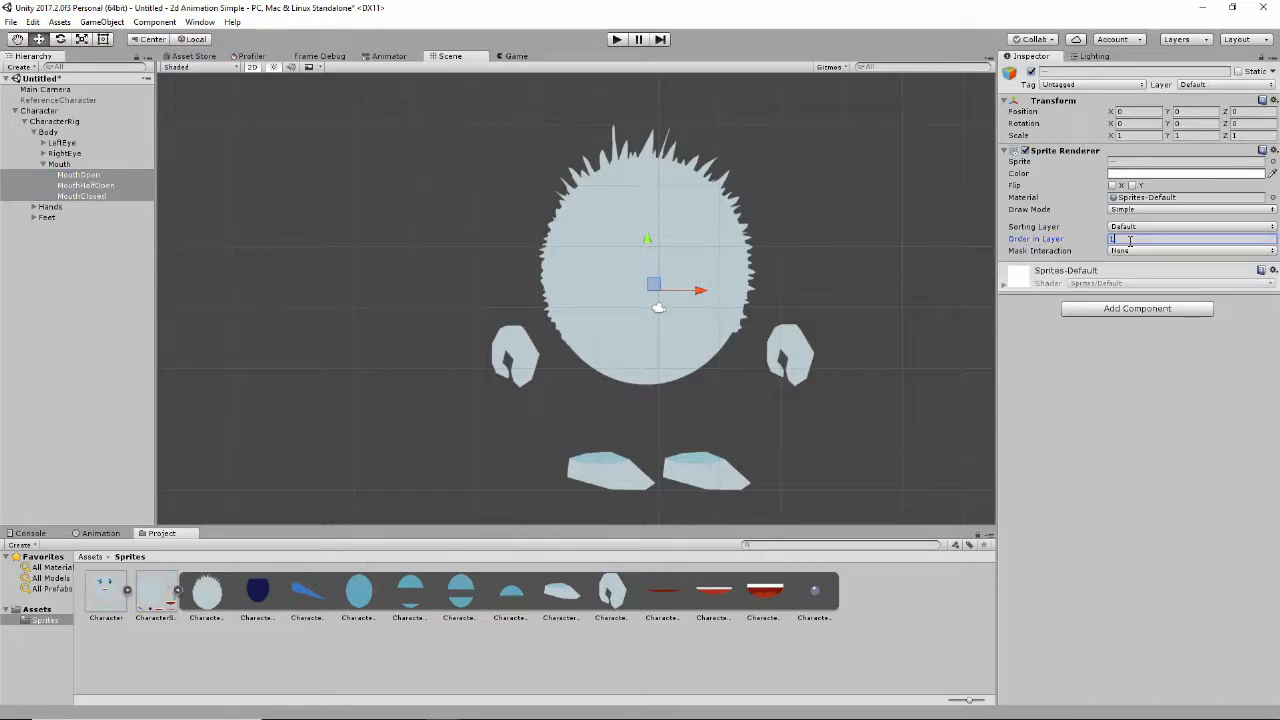
pyautogui.click(1133, 227)
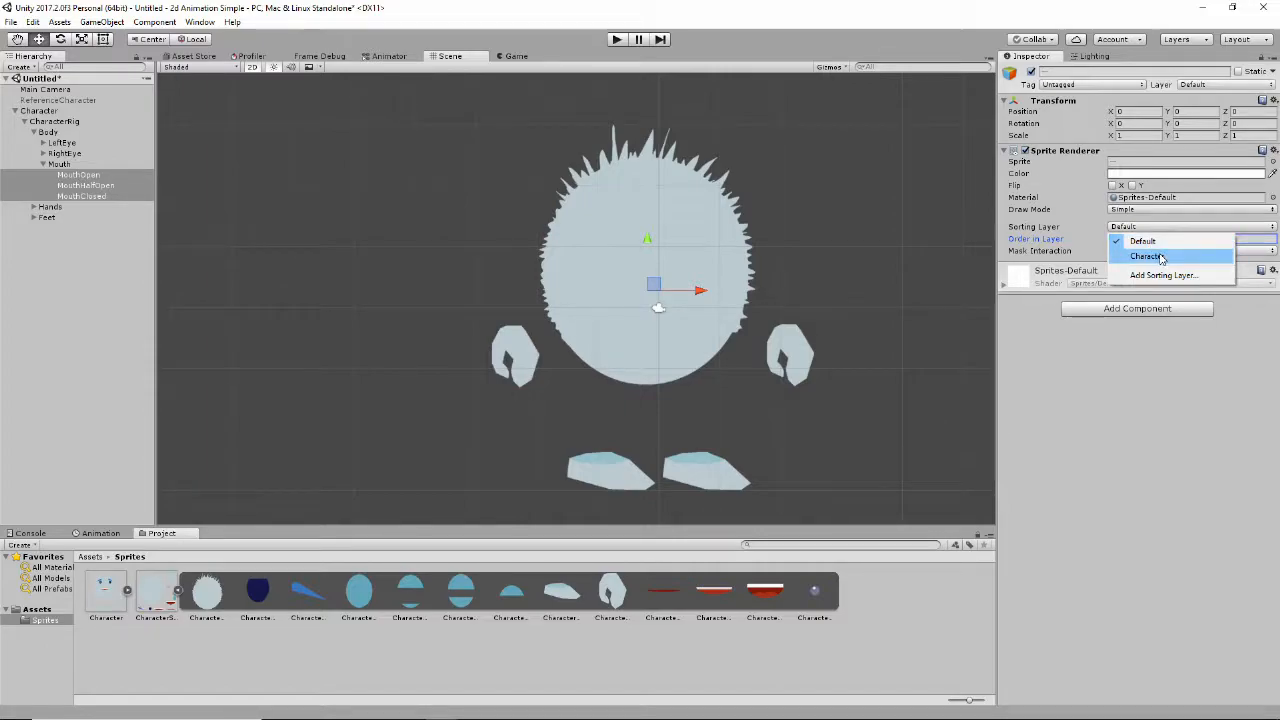
pyautogui.click(1148, 256)
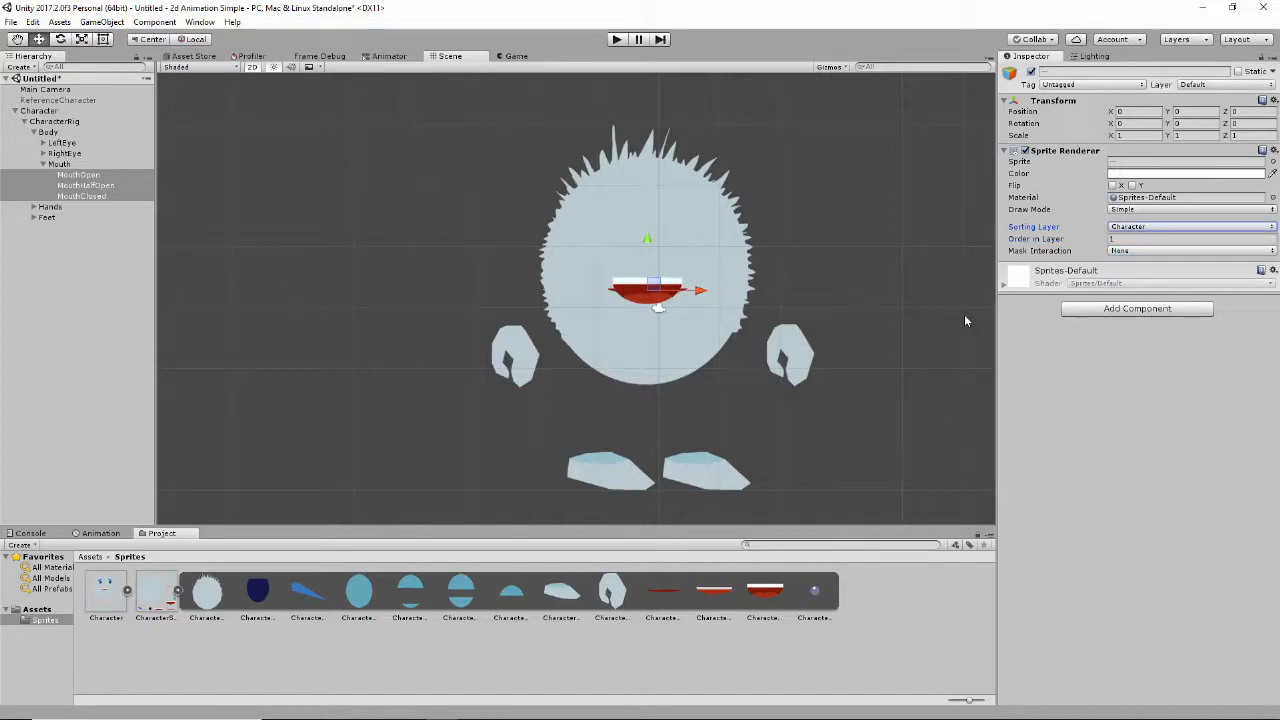
# Assign LeftFoot and RightFoot to the Character sorting layer and collapse the Feet group
pyautogui.click(33, 217)
pyautogui.click(63, 228)
pyautogui.keyDown('shift'); pyautogui.click(65, 239); pyautogui.keyUp('shift')
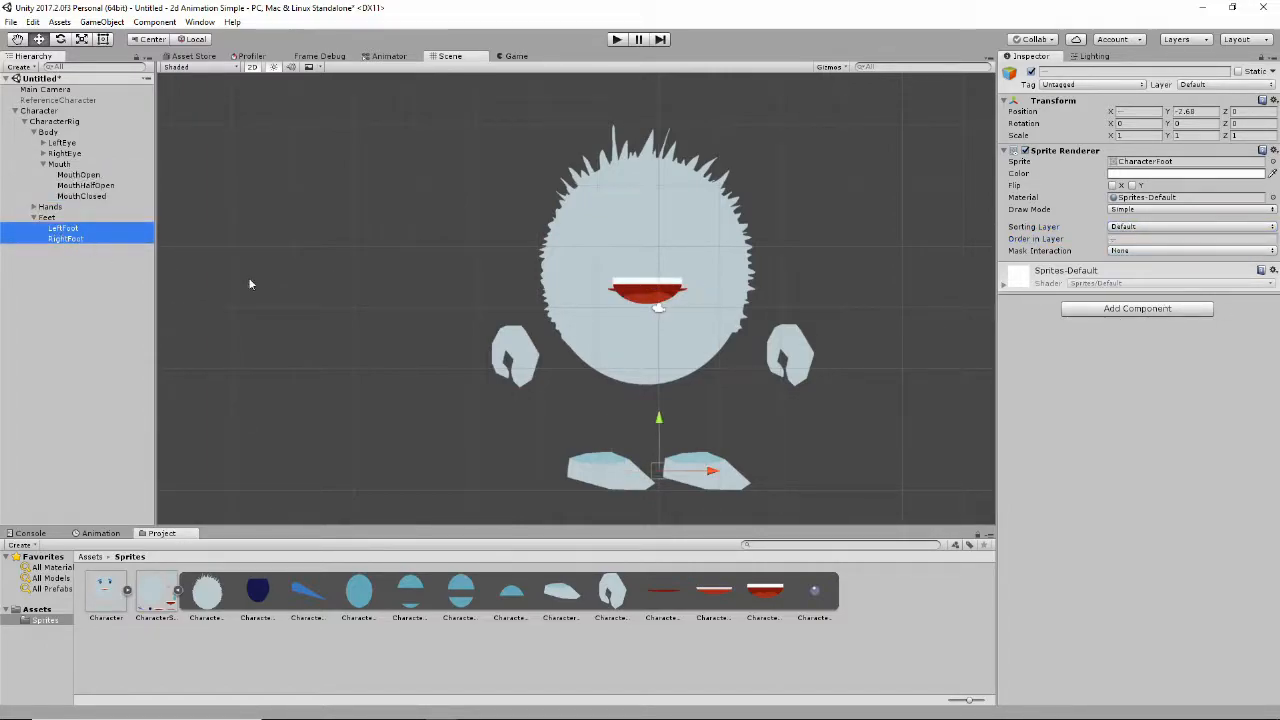
pyautogui.click(1129, 228)
pyautogui.click(1143, 256)
pyautogui.click(34, 217)
# Assign LeftHand and RightHand to the Character sorting layer, and collapse the Hands and Mouth groups
pyautogui.click(34, 206)
pyautogui.click(64, 217)
pyautogui.keyDown('shift'); pyautogui.click(68, 228); pyautogui.keyUp('shift')
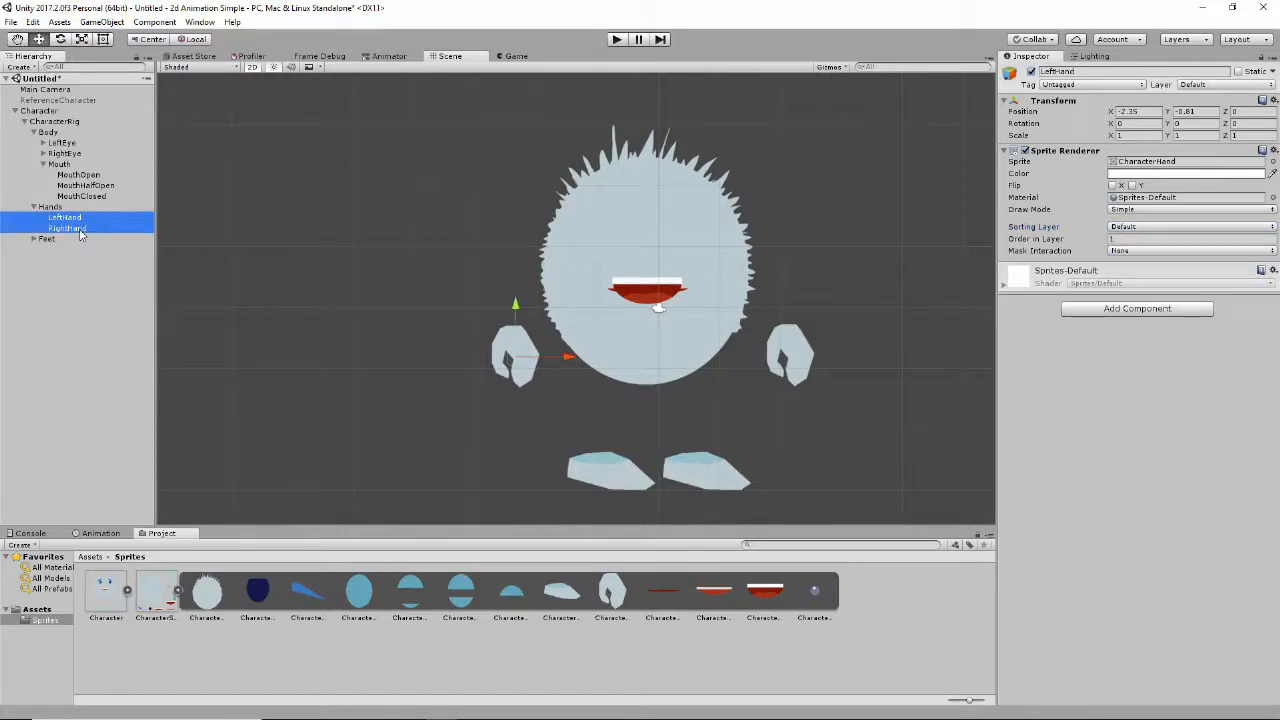
pyautogui.click(1158, 228)
pyautogui.click(1148, 257)
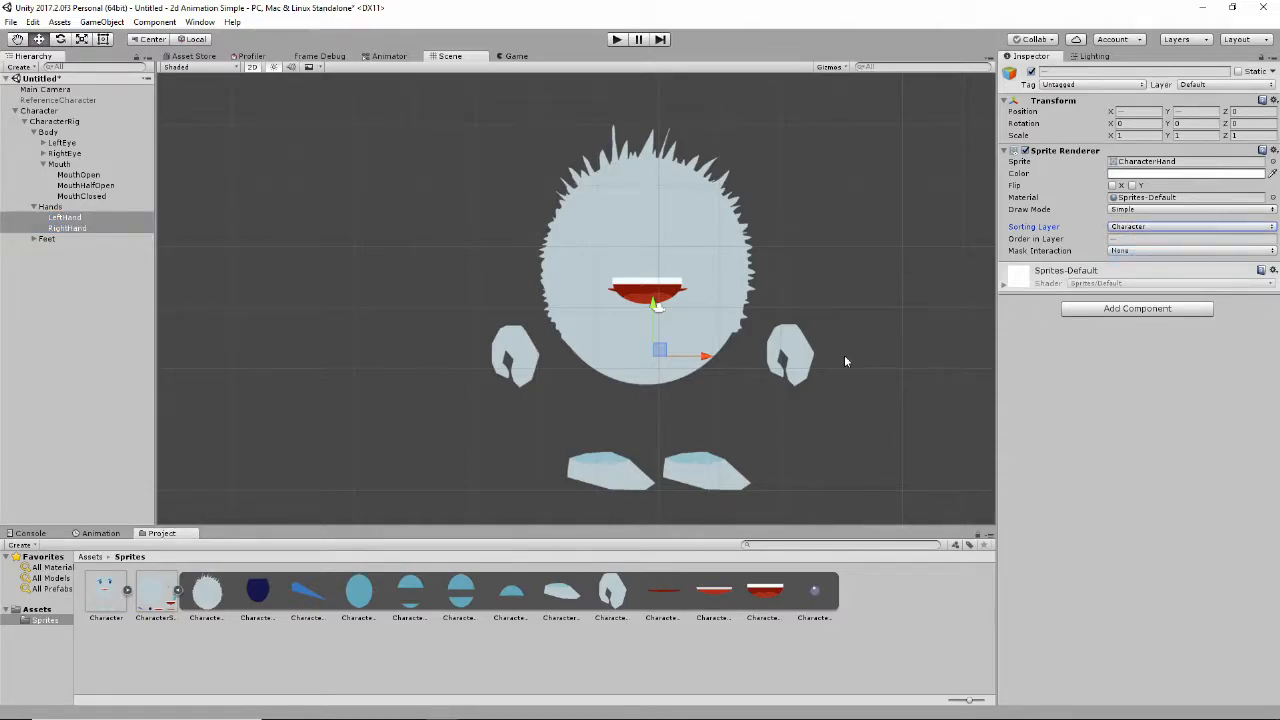
pyautogui.click(34, 206)
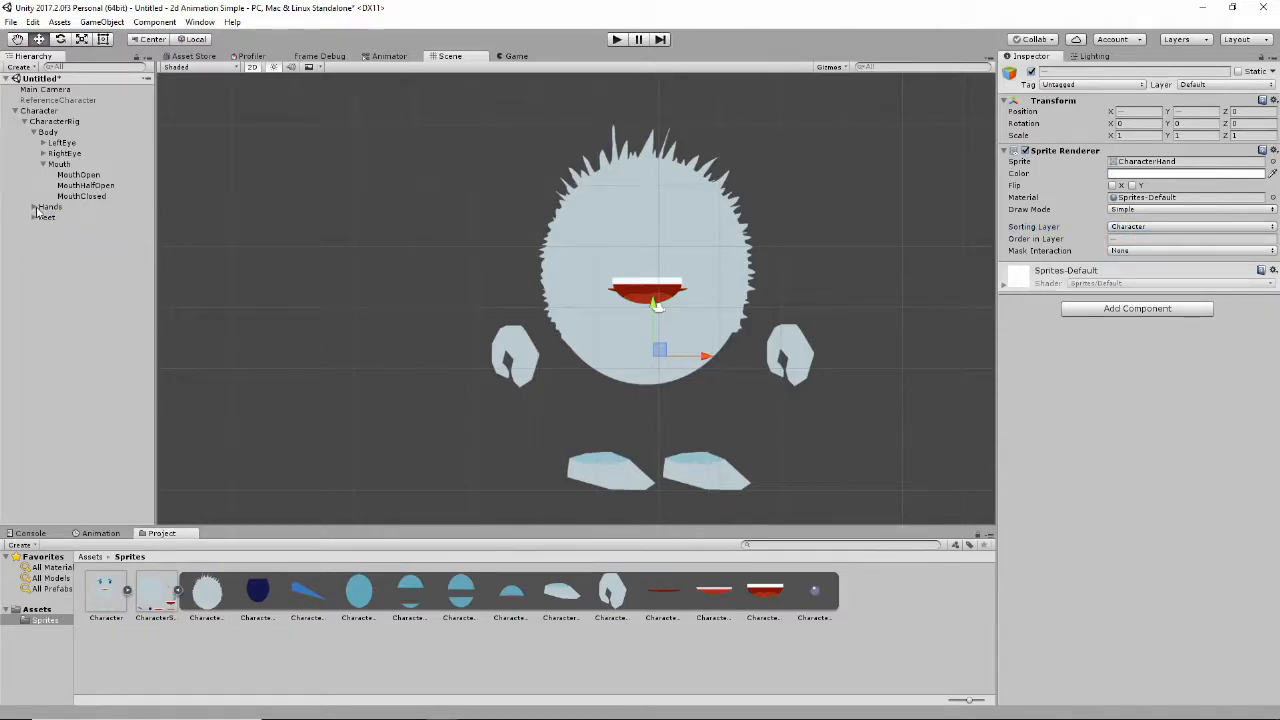
pyautogui.click(43, 164)
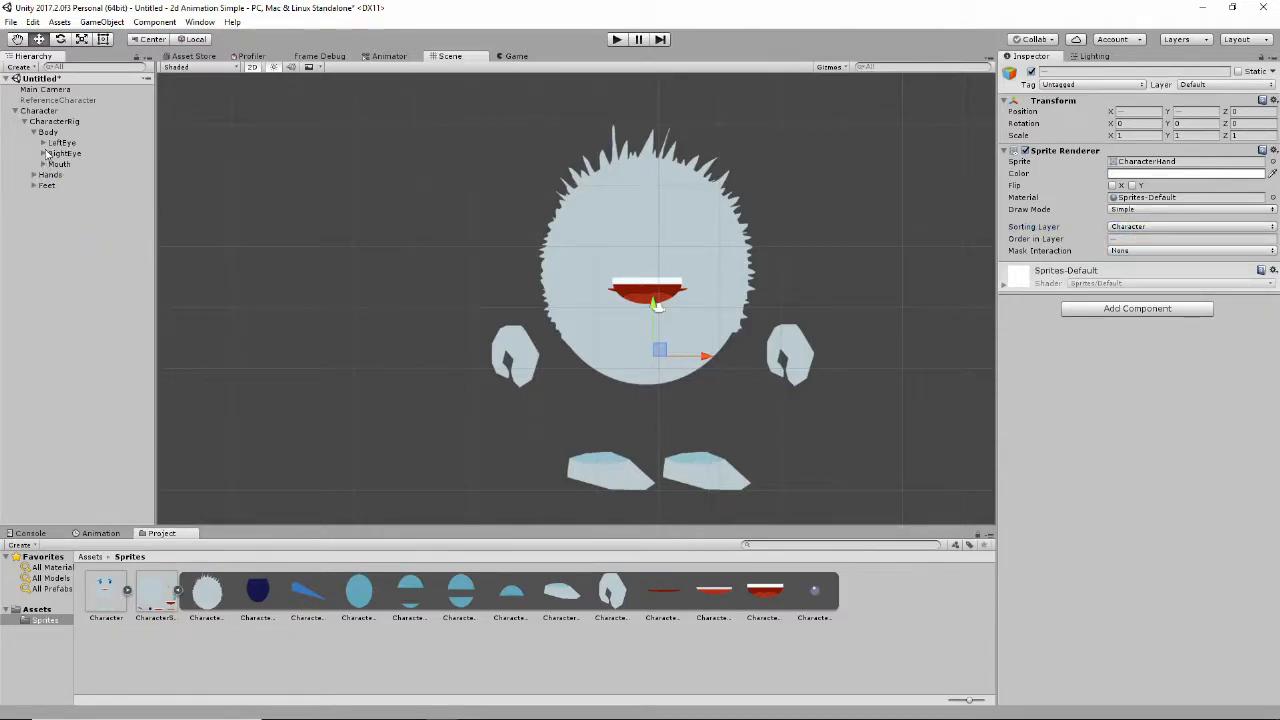
# Set the Eye sprite under LeftEye to order in layer 1 on the Character sorting layer
pyautogui.click(43, 143)
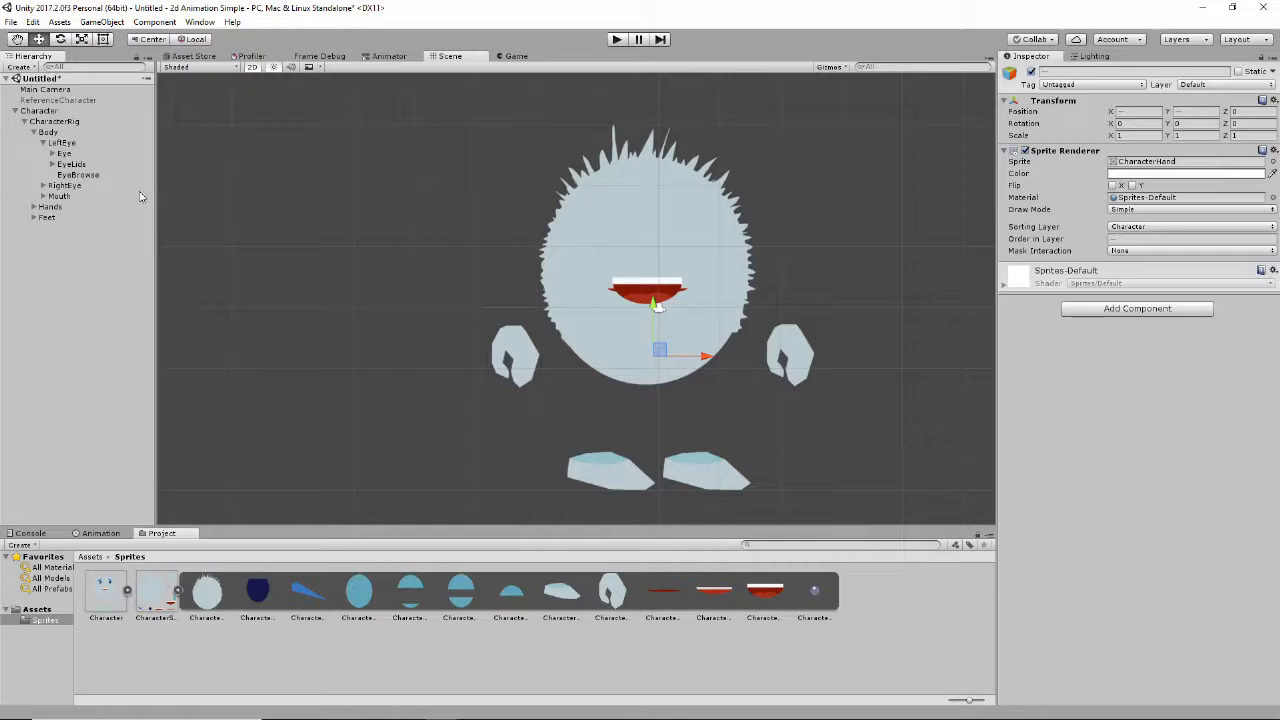
pyautogui.click(60, 154)
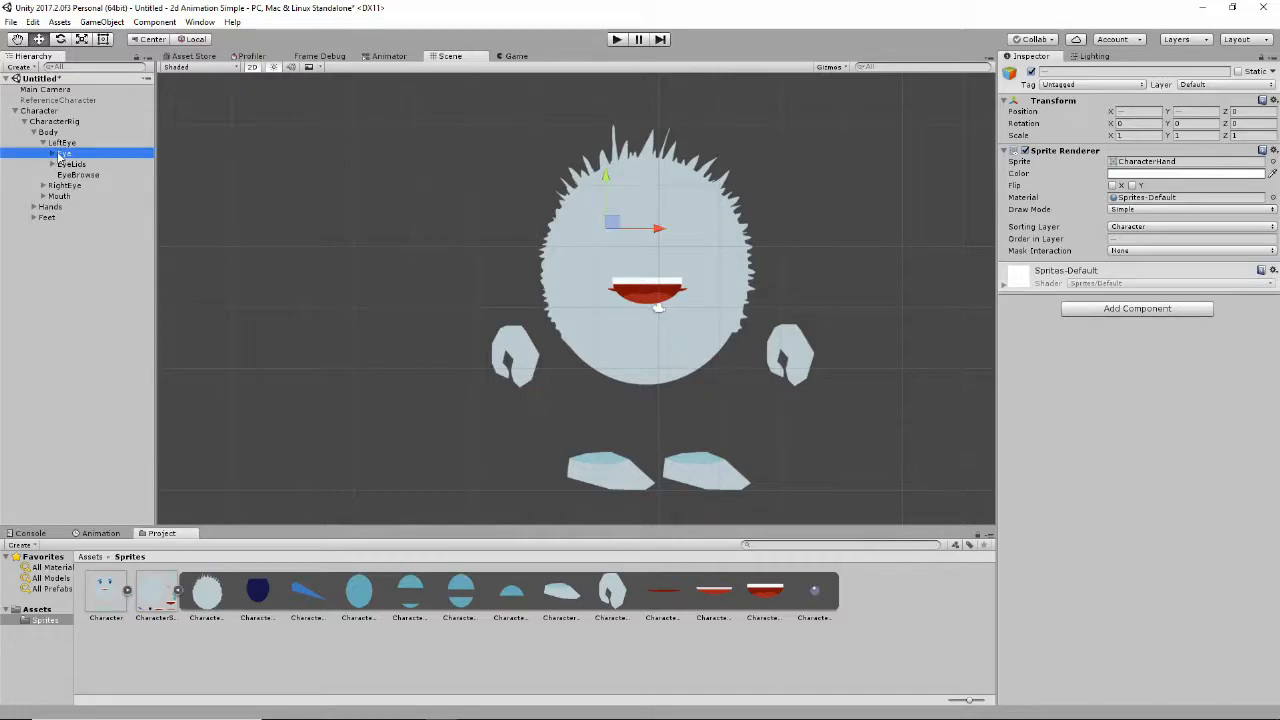
pyautogui.click(1112, 238)
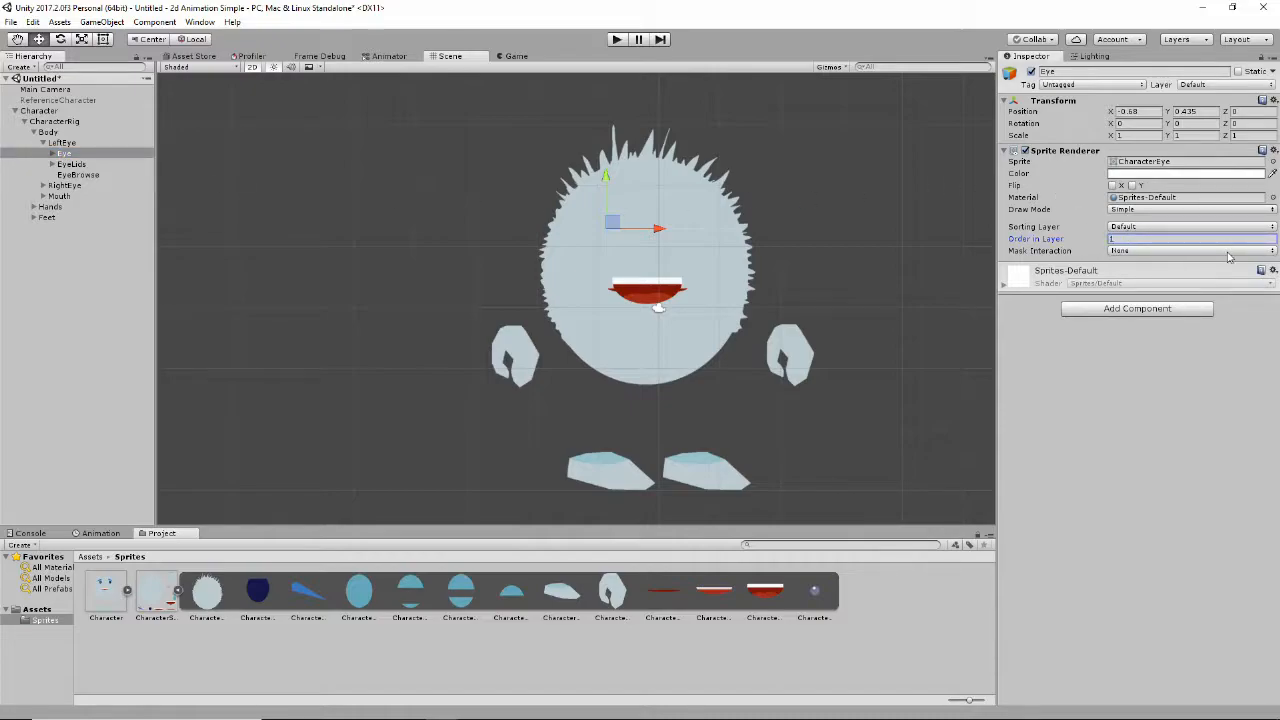
pyautogui.click(1212, 227)
pyautogui.click(1203, 257)
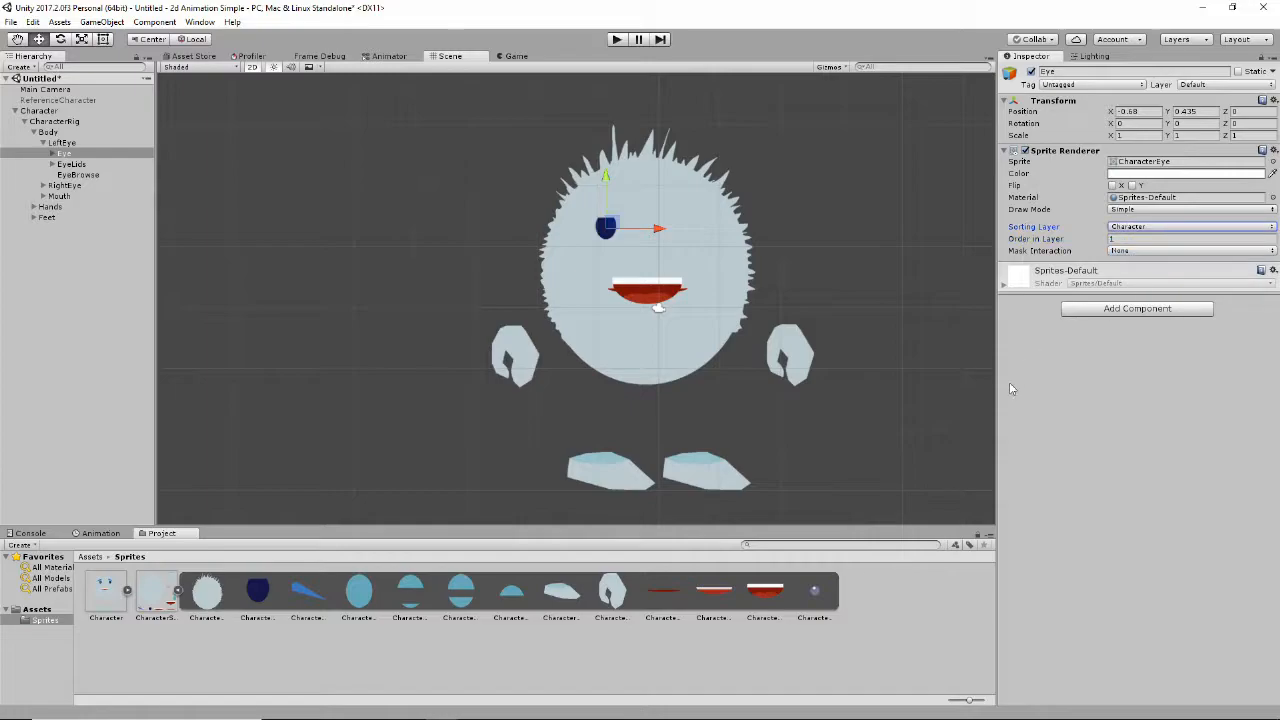
# Assign the left eye's Pupil to the Character sorting layer with order in layer 2
pyautogui.click(52, 153)
pyautogui.click(74, 164)
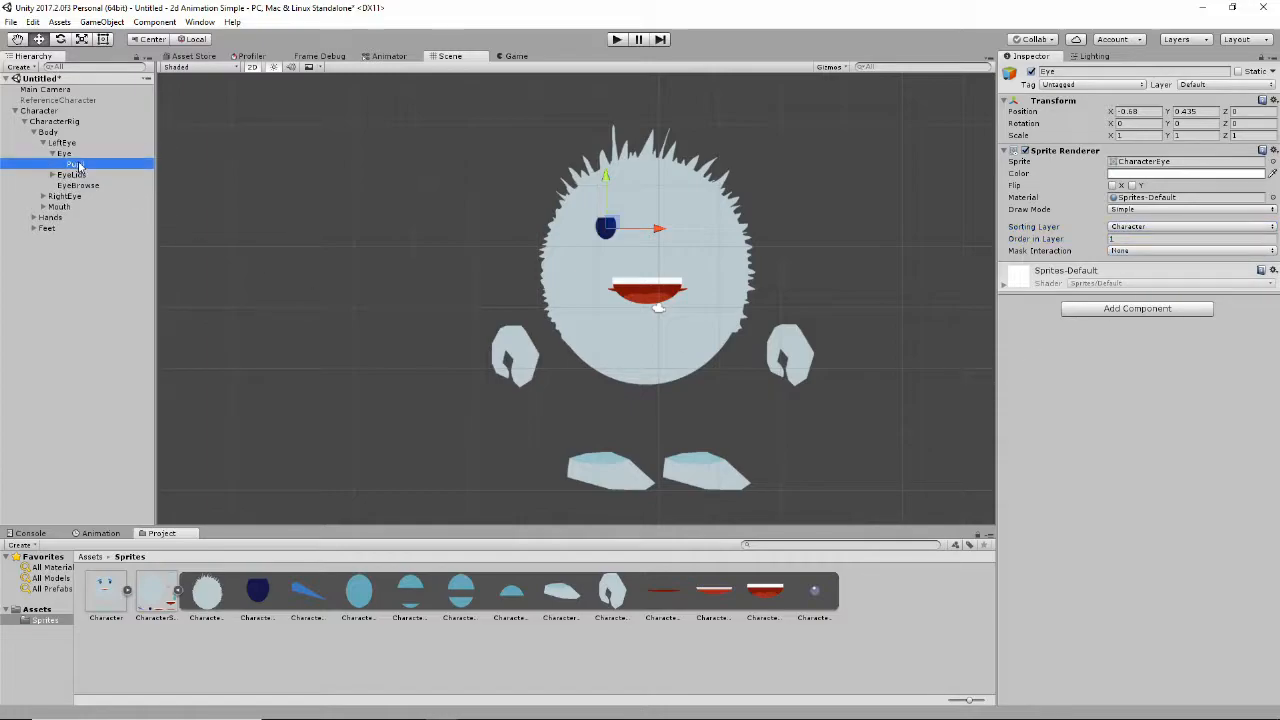
pyautogui.click(1169, 227)
pyautogui.click(1145, 254)
pyautogui.click(1150, 239)
pyautogui.press('Return')
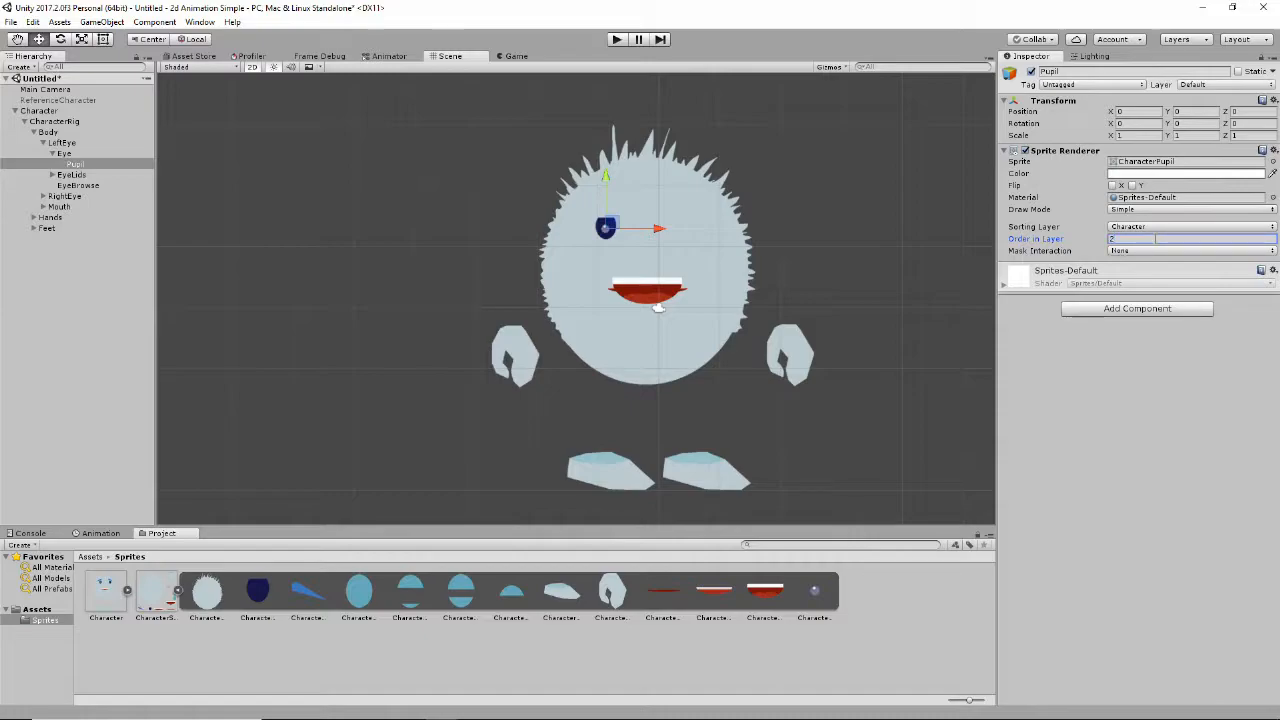
# Set all four left eyelid sprites, OpenEyeLid through EyeLidClosed, to order in layer 3 on the Character sorting layer
pyautogui.click(51, 175)
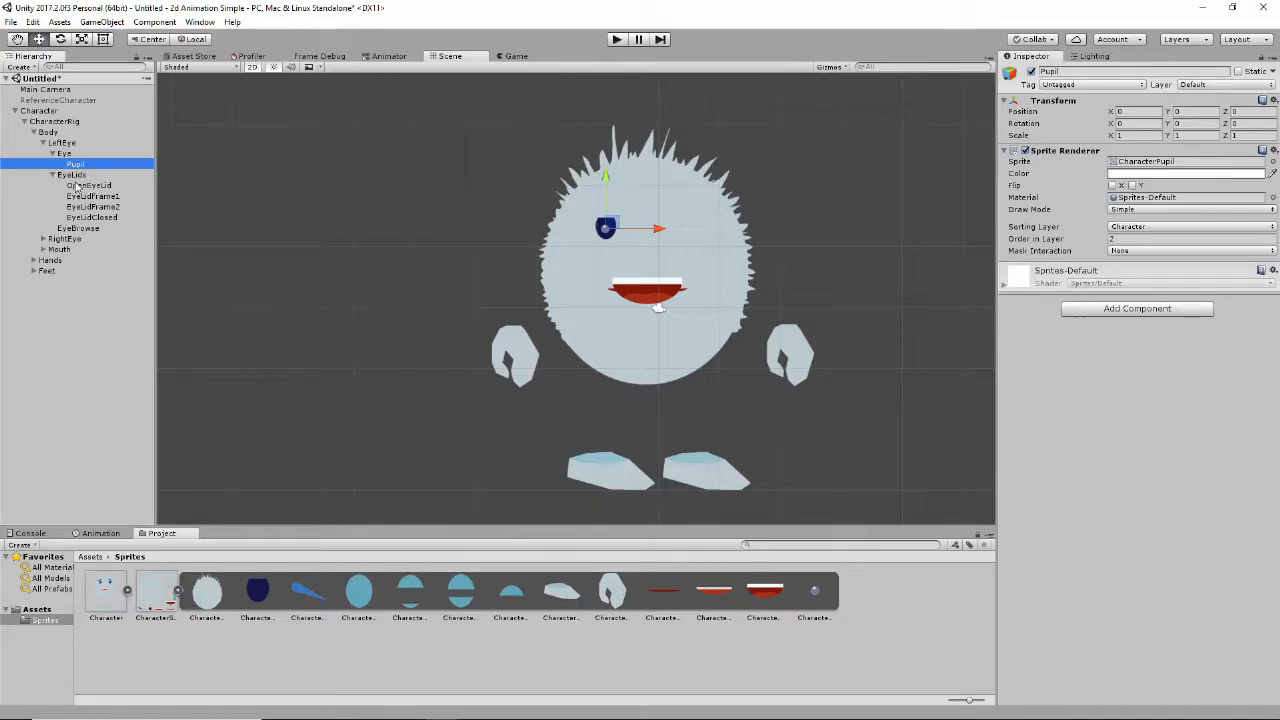
pyautogui.click(88, 185)
pyautogui.keyDown('shift'); pyautogui.click(86, 218); pyautogui.keyUp('shift')
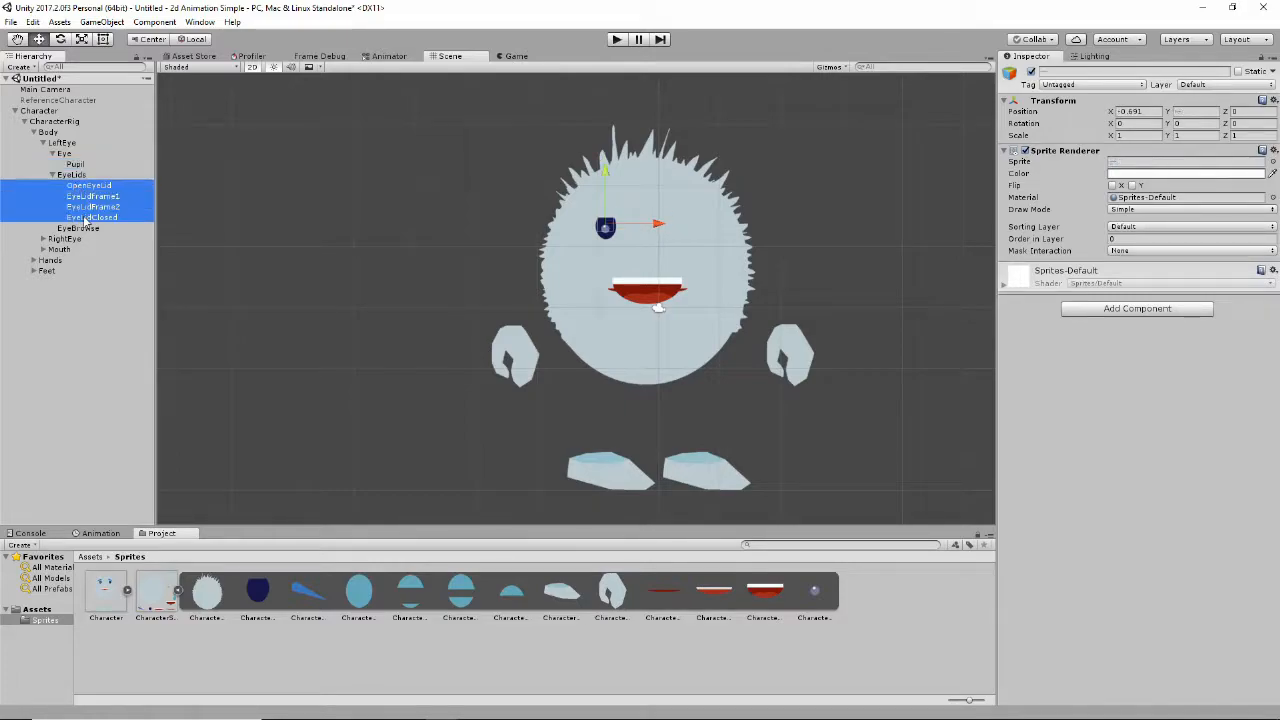
pyautogui.click(1146, 239)
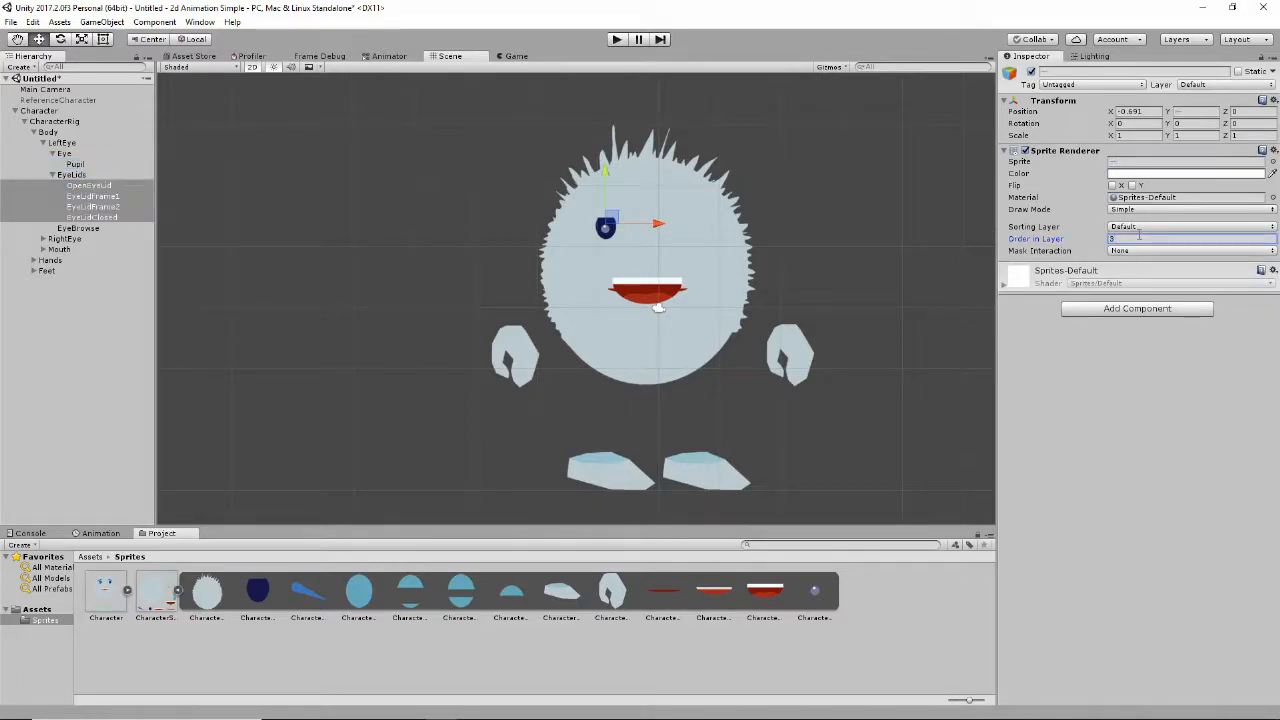
pyautogui.click(1140, 227)
pyautogui.click(1150, 252)
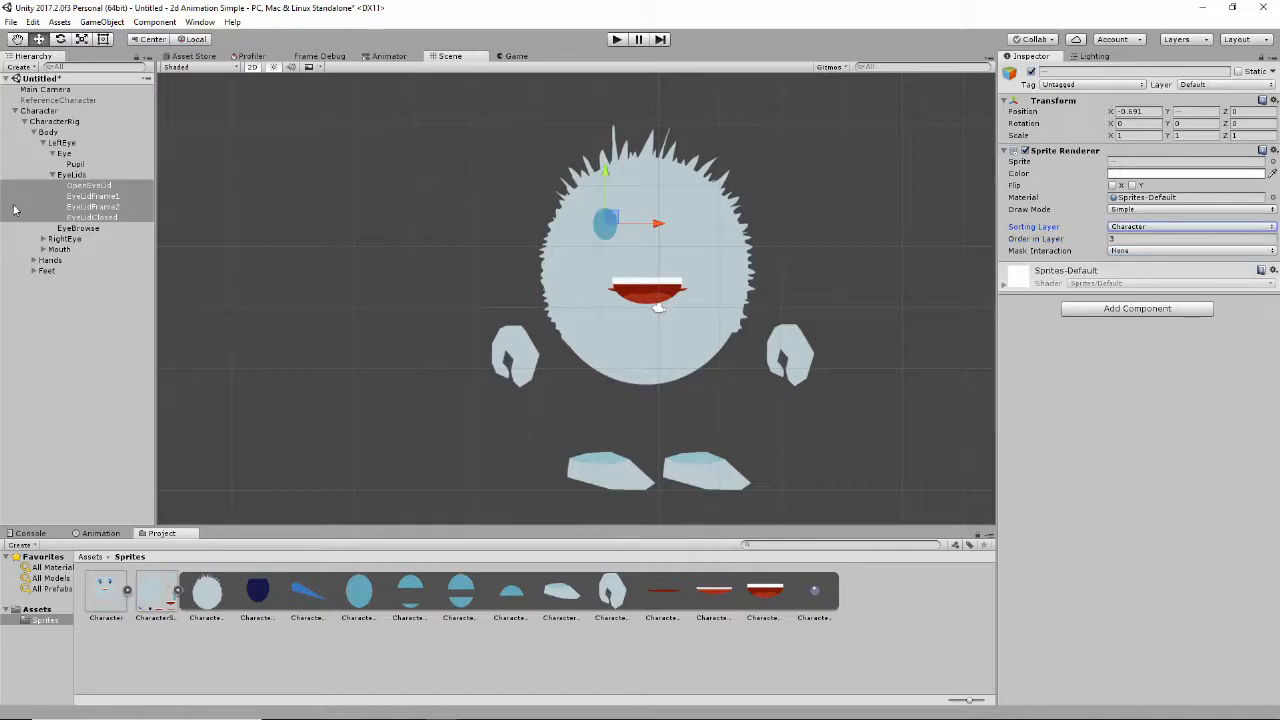
# Deactivate the left eye's EyeLidFrame1, EyeLidFrame2 and EyeLidClosed objects, leaving OpenEyeLid active
pyautogui.click(110, 197)
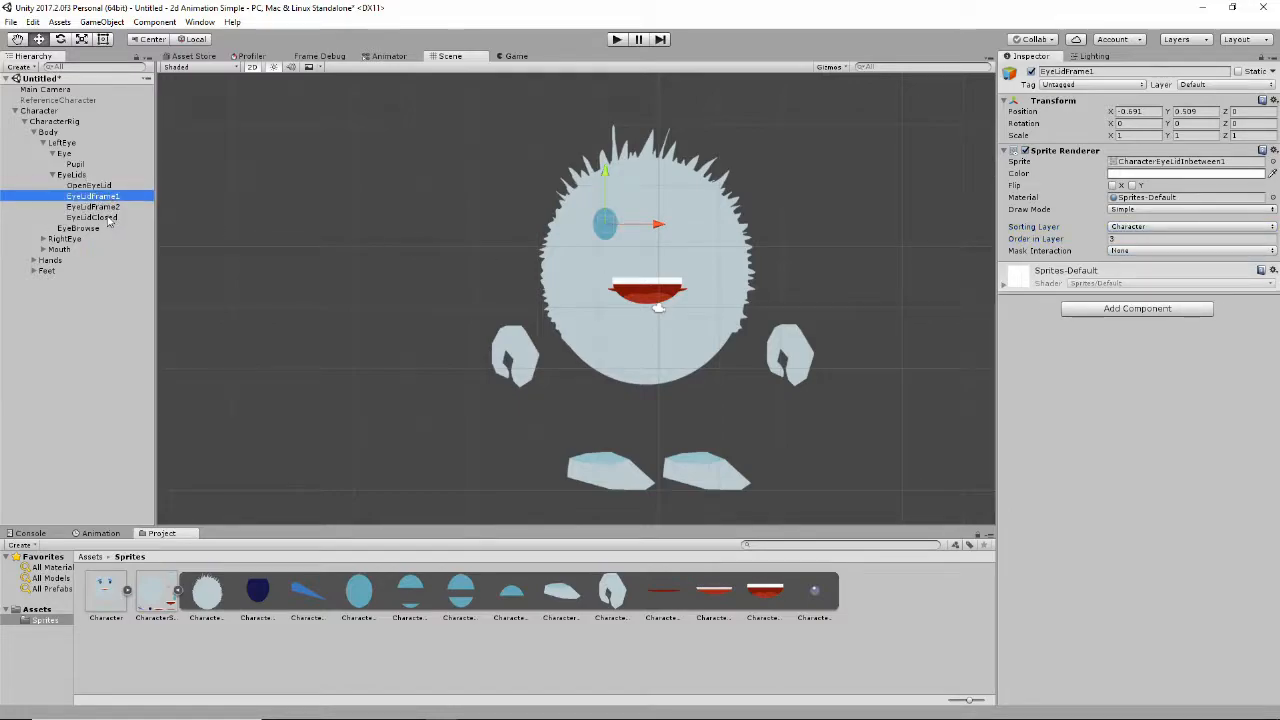
pyautogui.keyDown('shift'); pyautogui.click(110, 218); pyautogui.keyUp('shift')
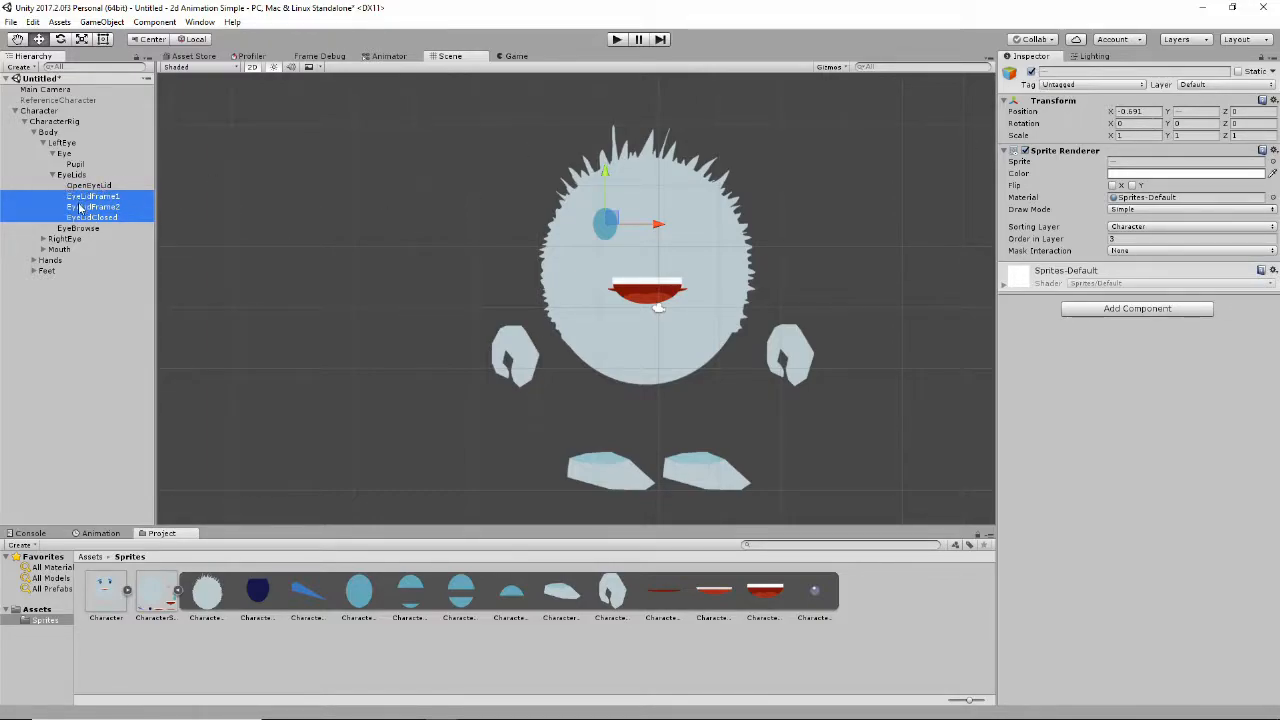
pyautogui.click(1032, 73)
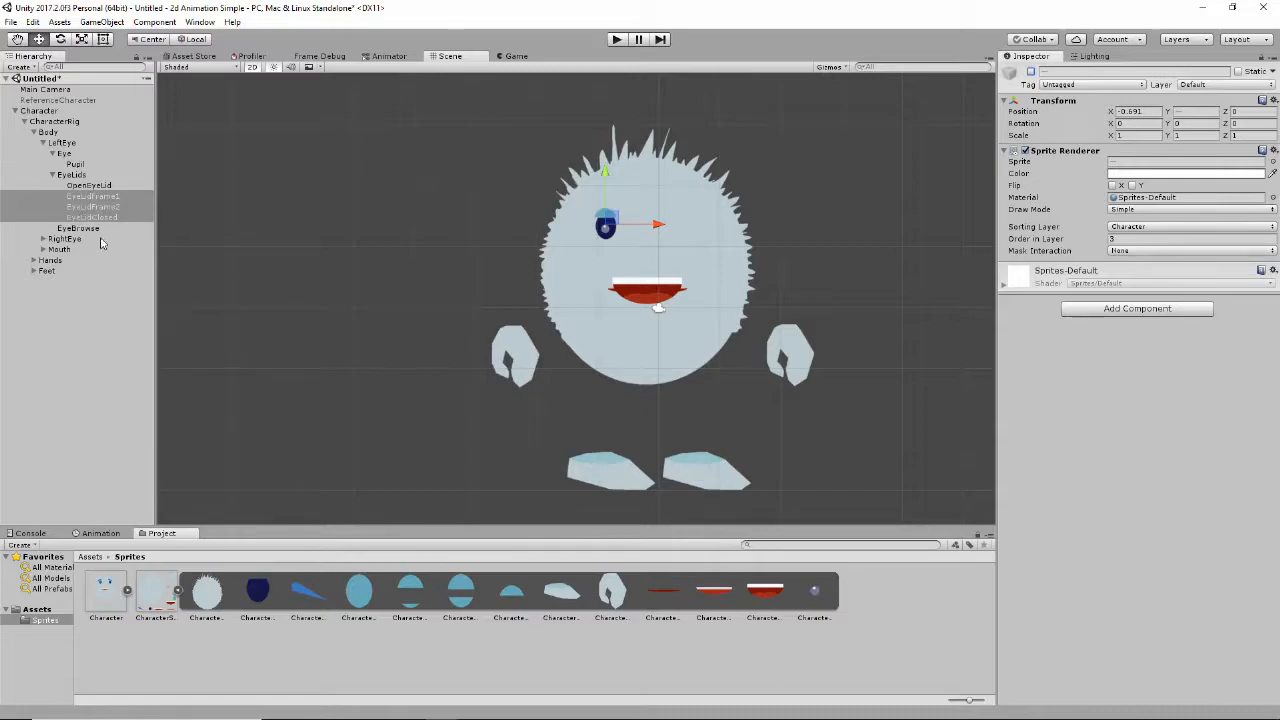
pyautogui.click(100, 240)
pyautogui.click(96, 197)
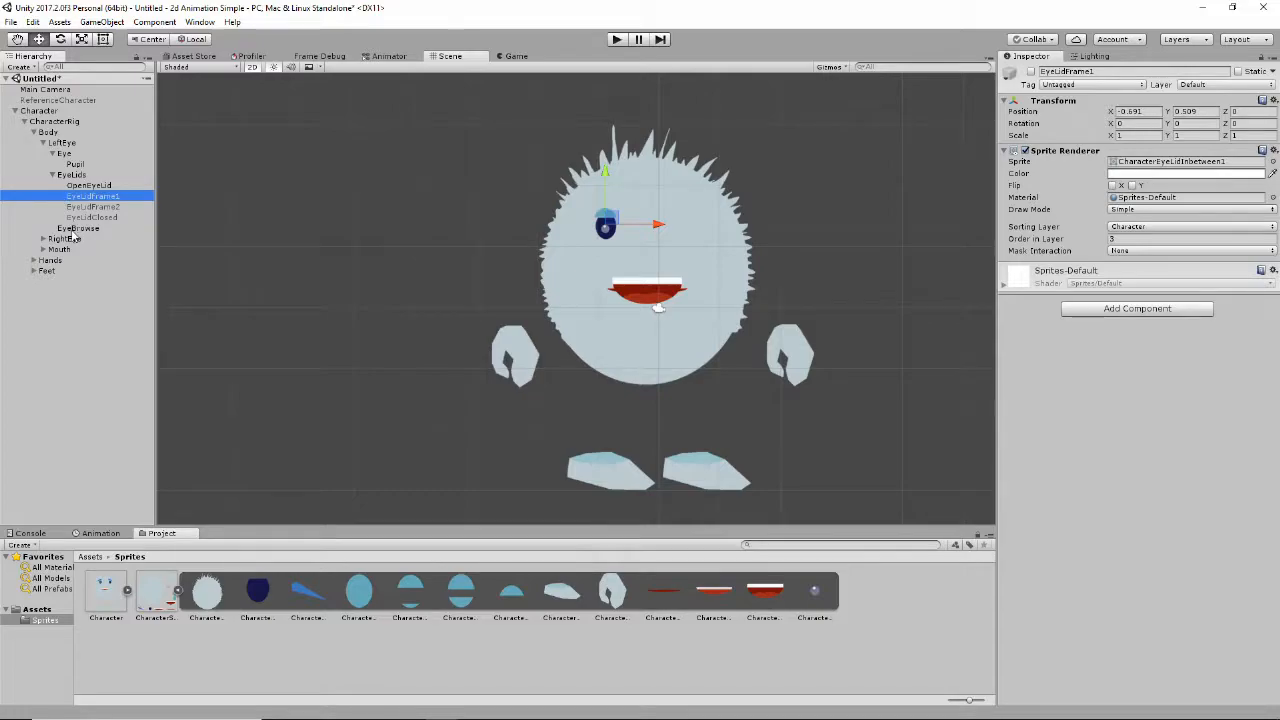
# Set LeftEye's EyeBrowse to order in layer 4 on the Character sorting layer, and collapse its Eye and EyeLids groups
pyautogui.click(80, 228)
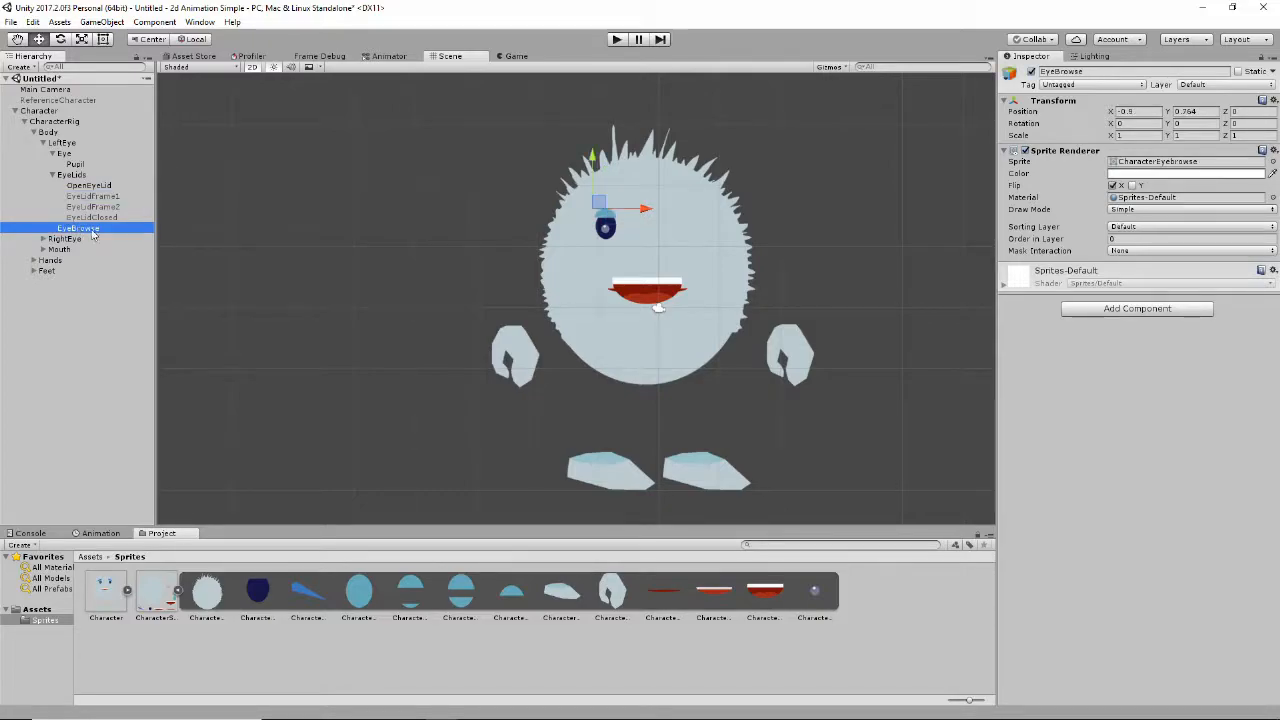
pyautogui.click(1130, 239)
pyautogui.write('4')
pyautogui.click(1136, 228)
pyautogui.click(1130, 252)
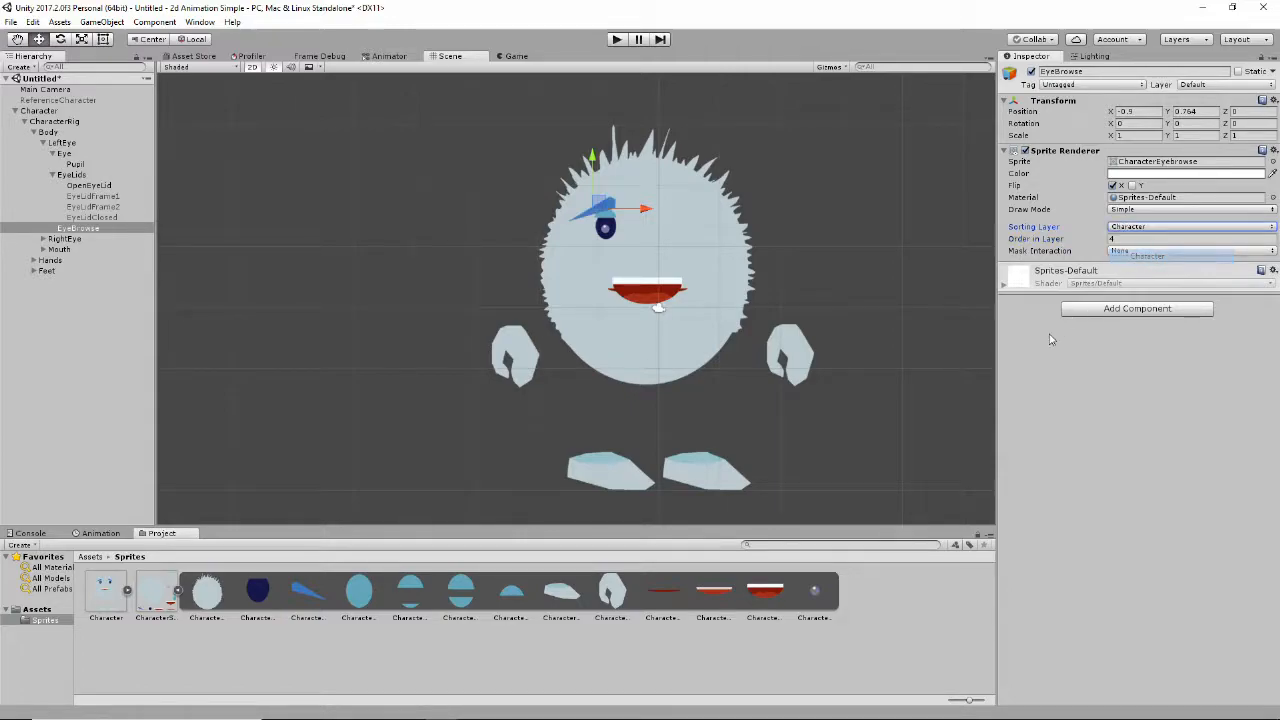
pyautogui.click(53, 175)
pyautogui.click(52, 153)
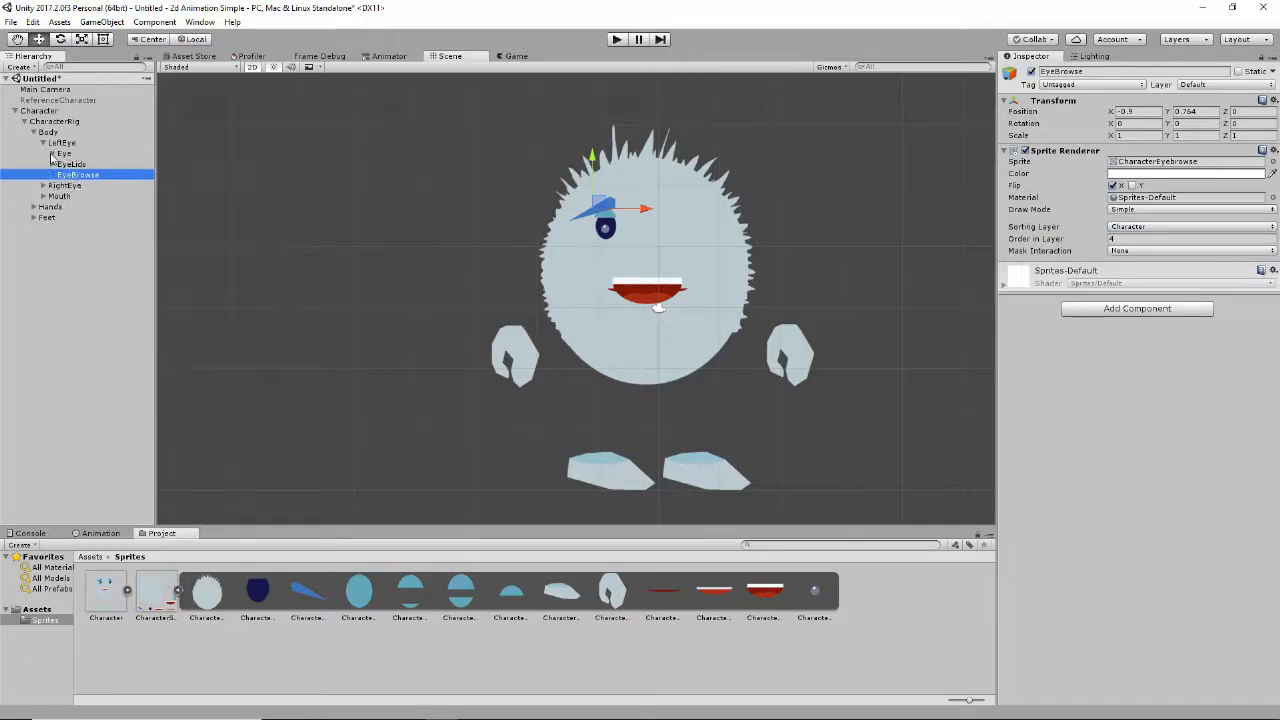
# Assign the RightEye's Eye sprite to the Character sorting layer with order in layer 1
pyautogui.click(44, 185)
pyautogui.click(53, 196)
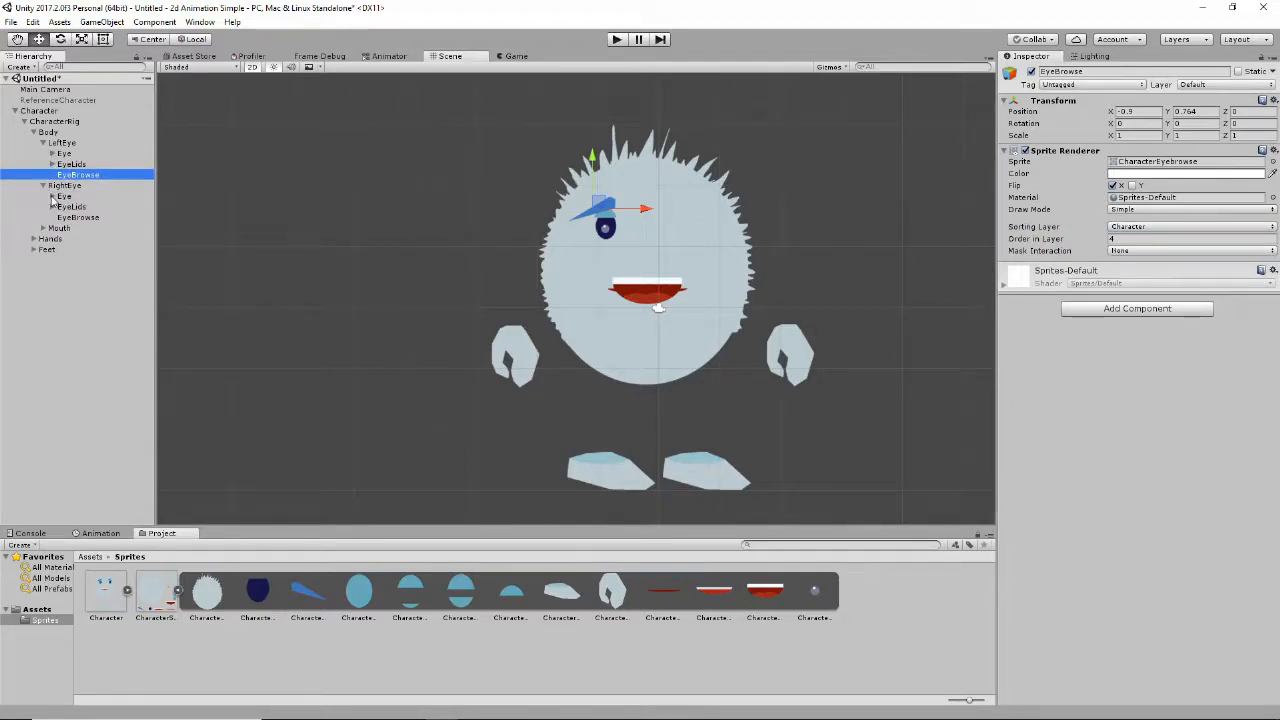
pyautogui.click(66, 197)
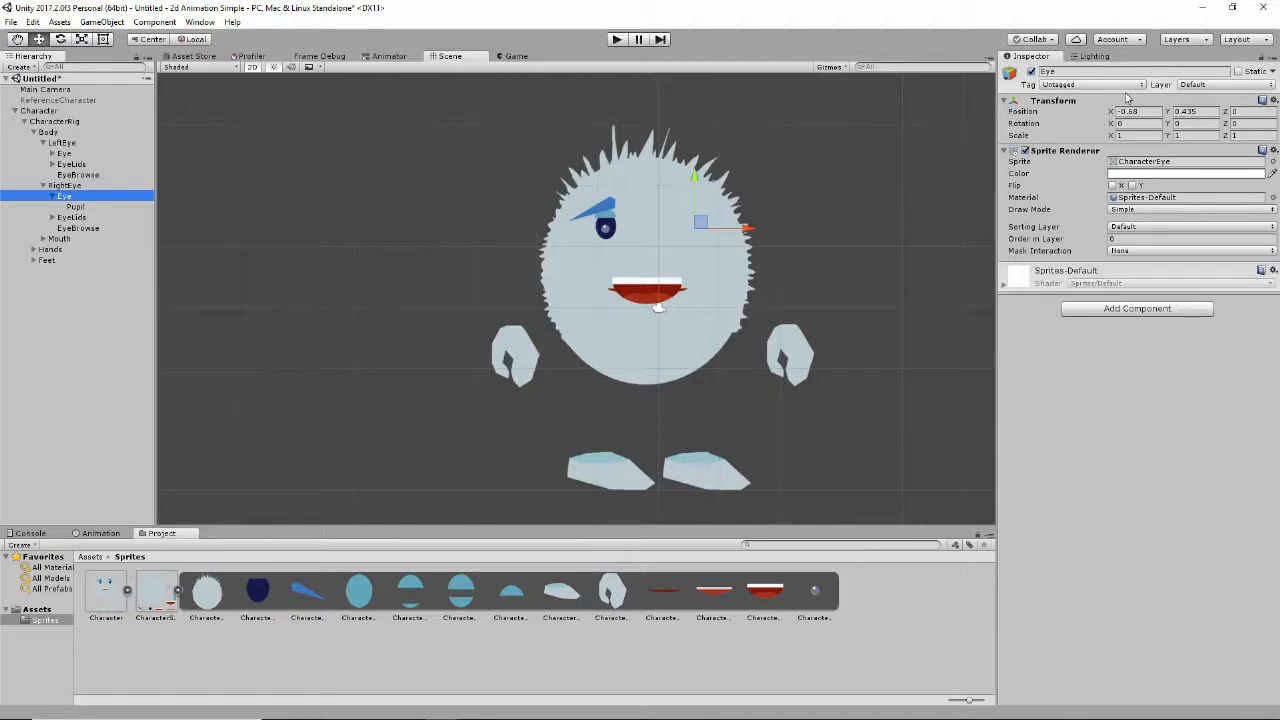
pyautogui.click(1136, 162)
pyautogui.click(1169, 210)
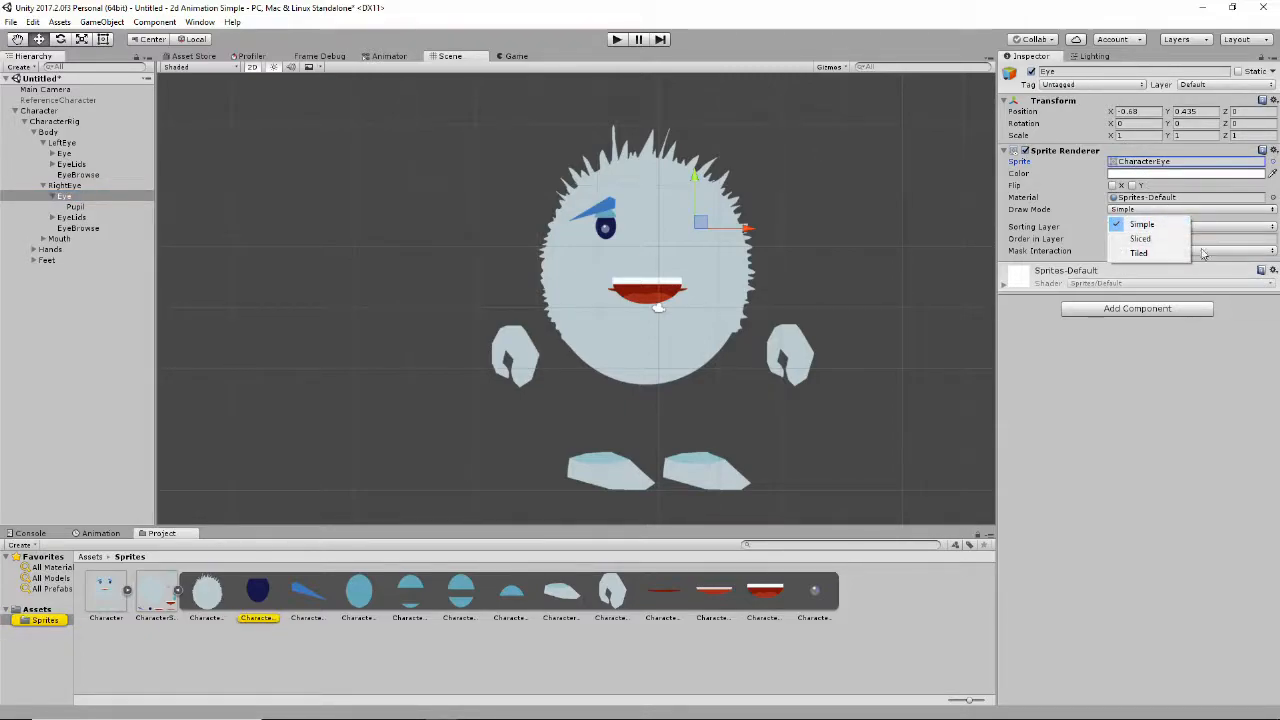
pyautogui.click(1239, 245)
pyautogui.click(1238, 227)
pyautogui.click(1150, 252)
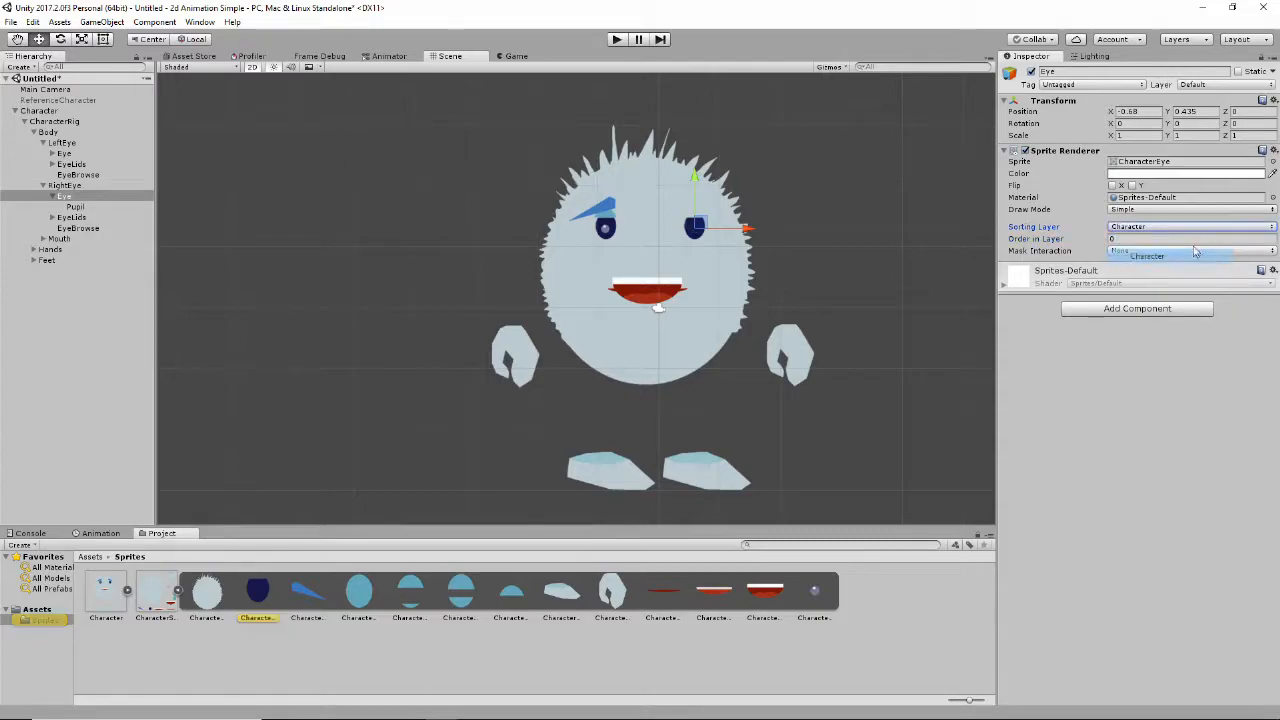
pyautogui.click(1167, 240)
pyautogui.write('1')
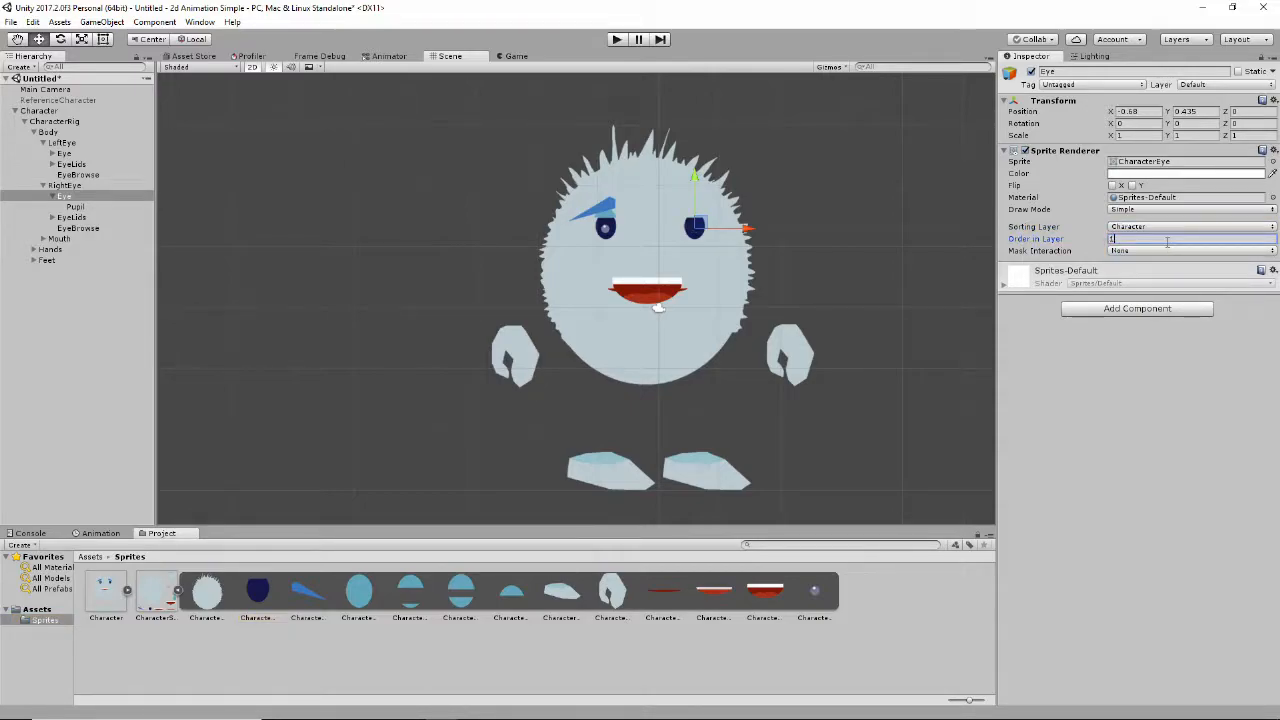
# Assign the right eye's Pupil to the Character sorting layer with order in layer 2
pyautogui.click(73, 206)
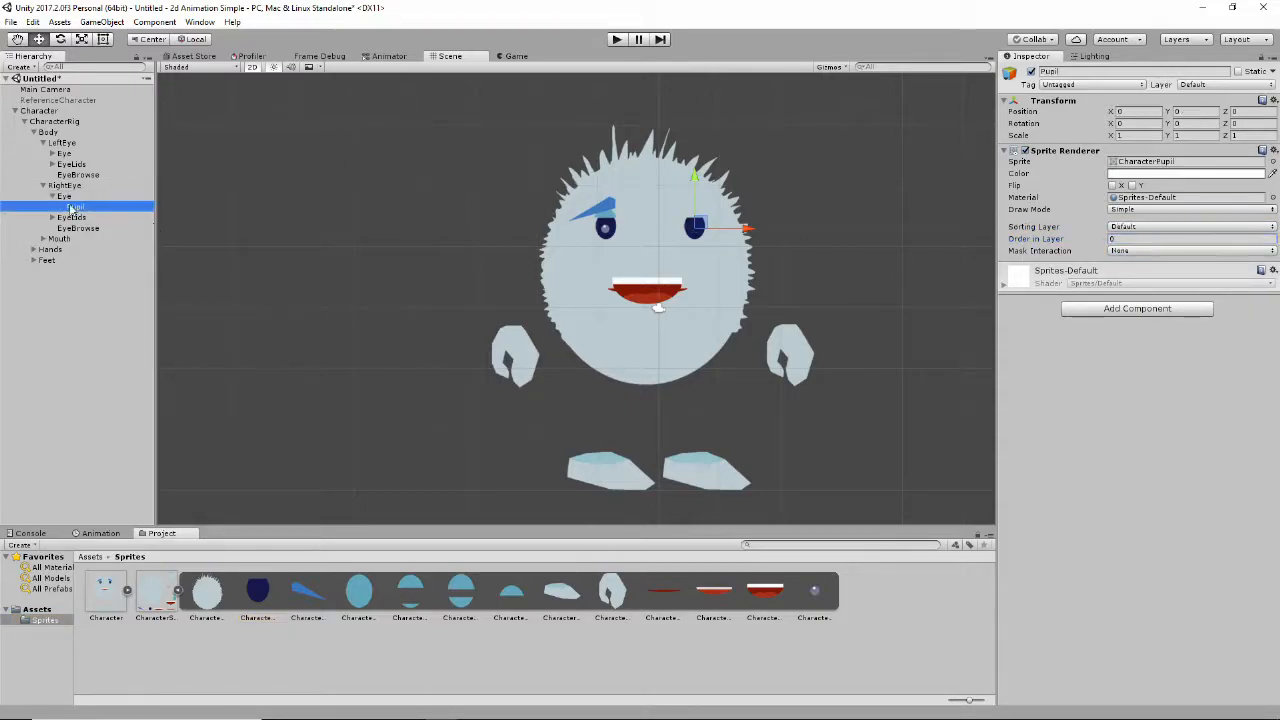
pyautogui.click(1165, 228)
pyautogui.click(1147, 256)
pyautogui.click(1168, 239)
pyautogui.write('2')
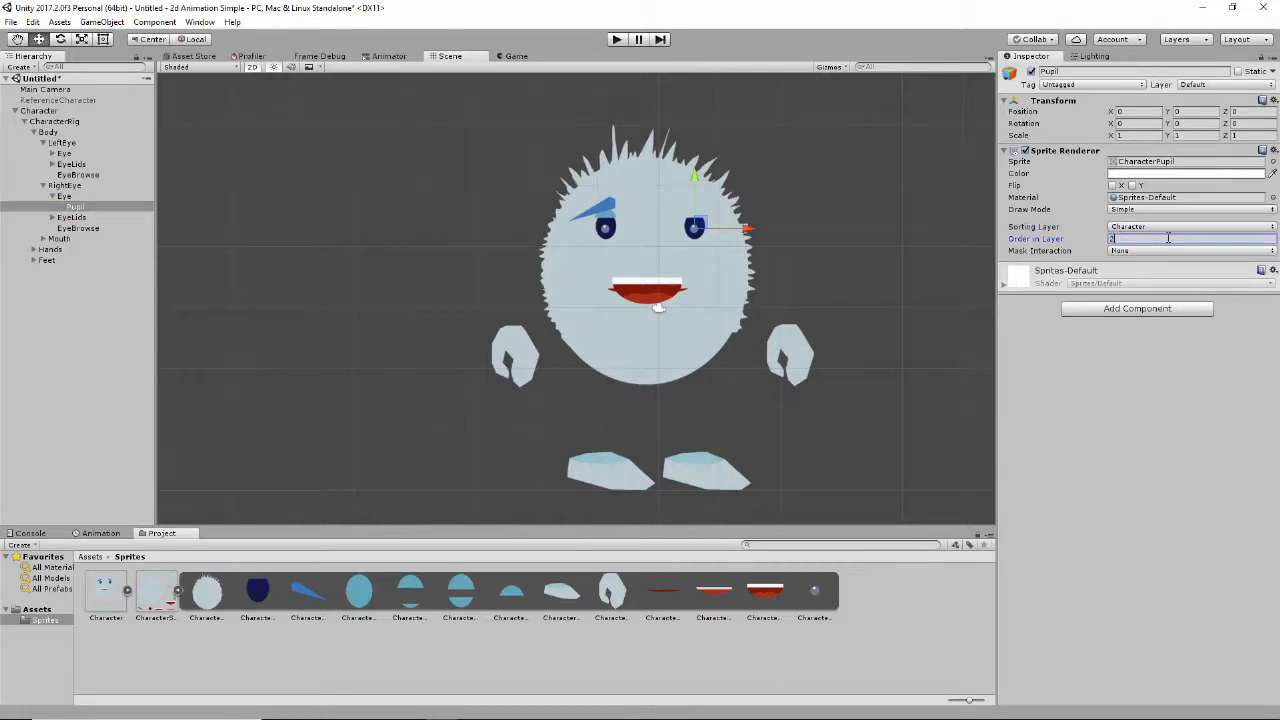
# Set all four right eyelid sprites, OpenEyeLid through EyeLidClosed, to order in layer 3 on the Character sorting layer
pyautogui.click(52, 217)
pyautogui.click(88, 228)
pyautogui.keyDown('shift'); pyautogui.click(91, 260); pyautogui.keyUp('shift')
pyautogui.click(1157, 240)
pyautogui.write('3')
pyautogui.click(1180, 227)
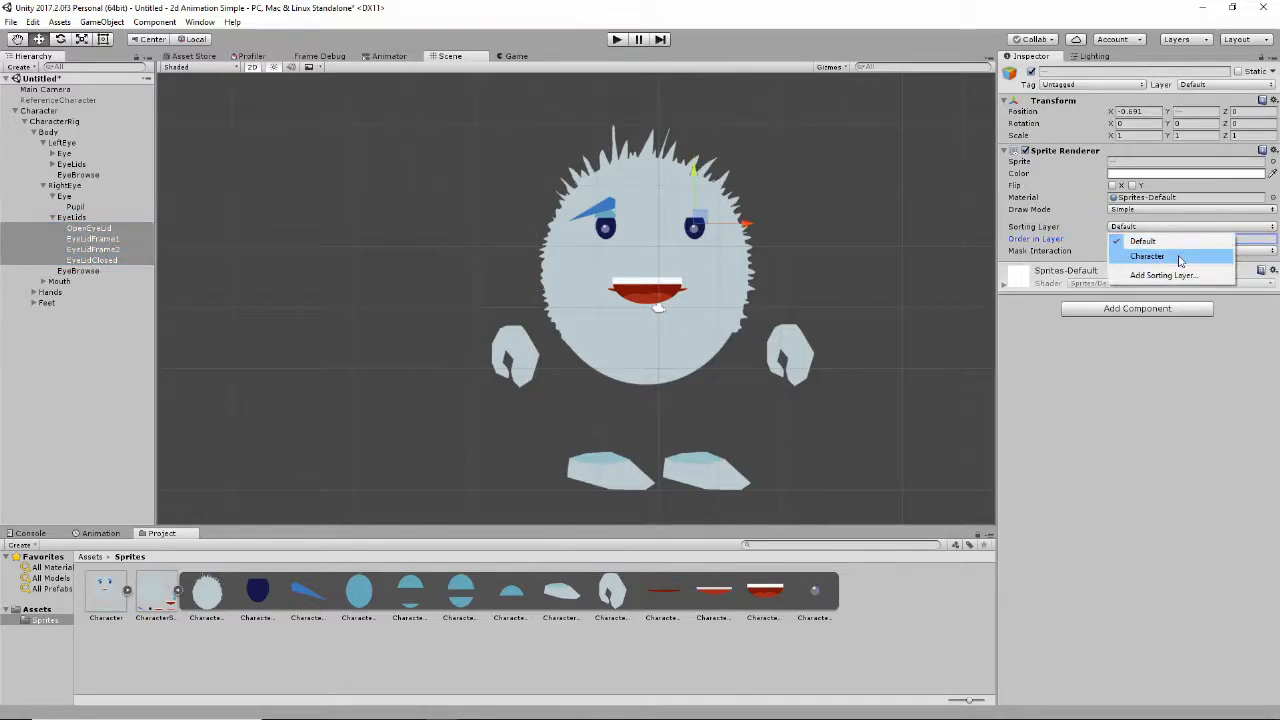
pyautogui.click(1150, 256)
# Deactivate the right eye's EyeLidFrame1, EyeLidFrame2 and EyeLidClosed objects, and collapse its EyeLids group
pyautogui.click(72, 274)
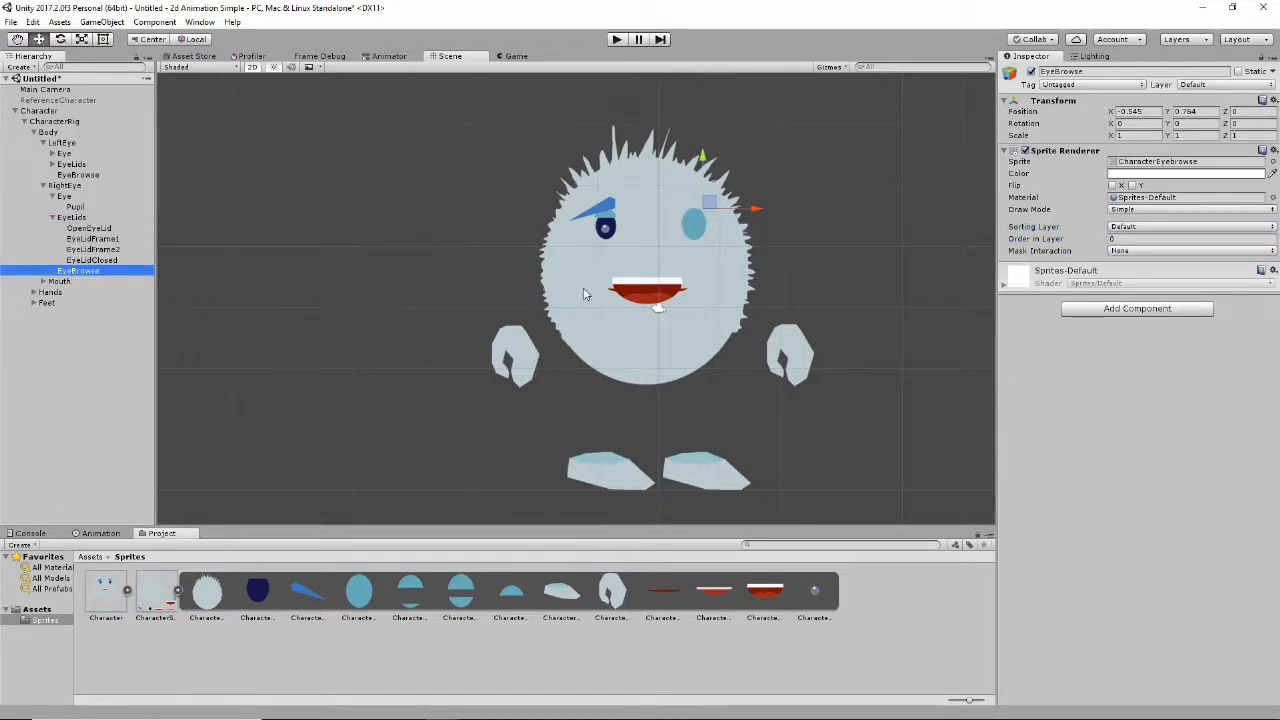
pyautogui.click(95, 240)
pyautogui.keyDown('shift'); pyautogui.click(105, 262); pyautogui.keyUp('shift')
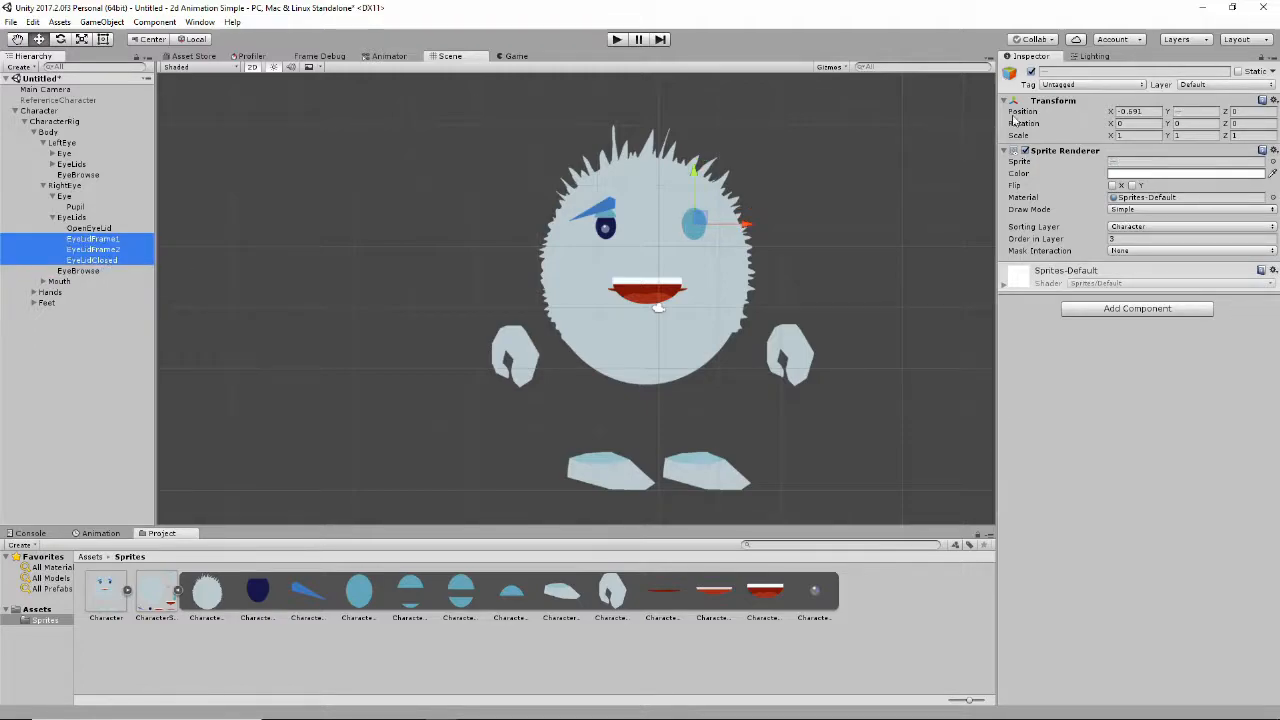
pyautogui.click(1031, 72)
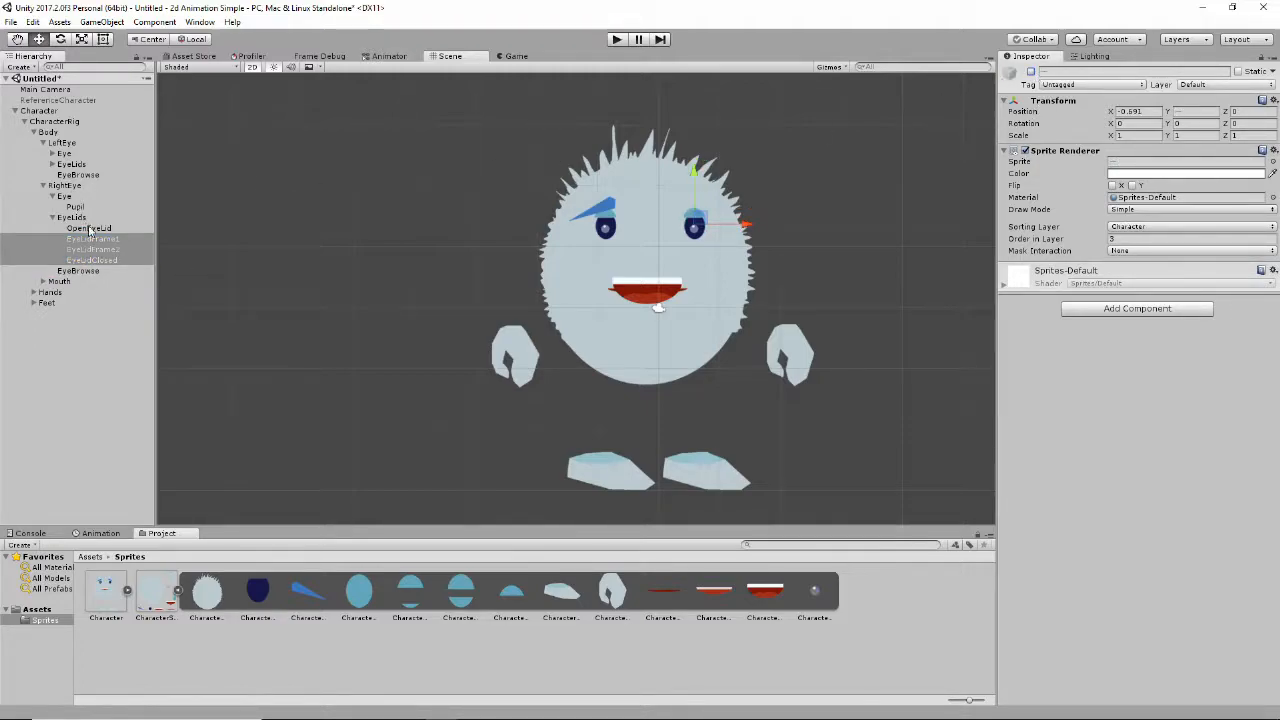
pyautogui.click(52, 217)
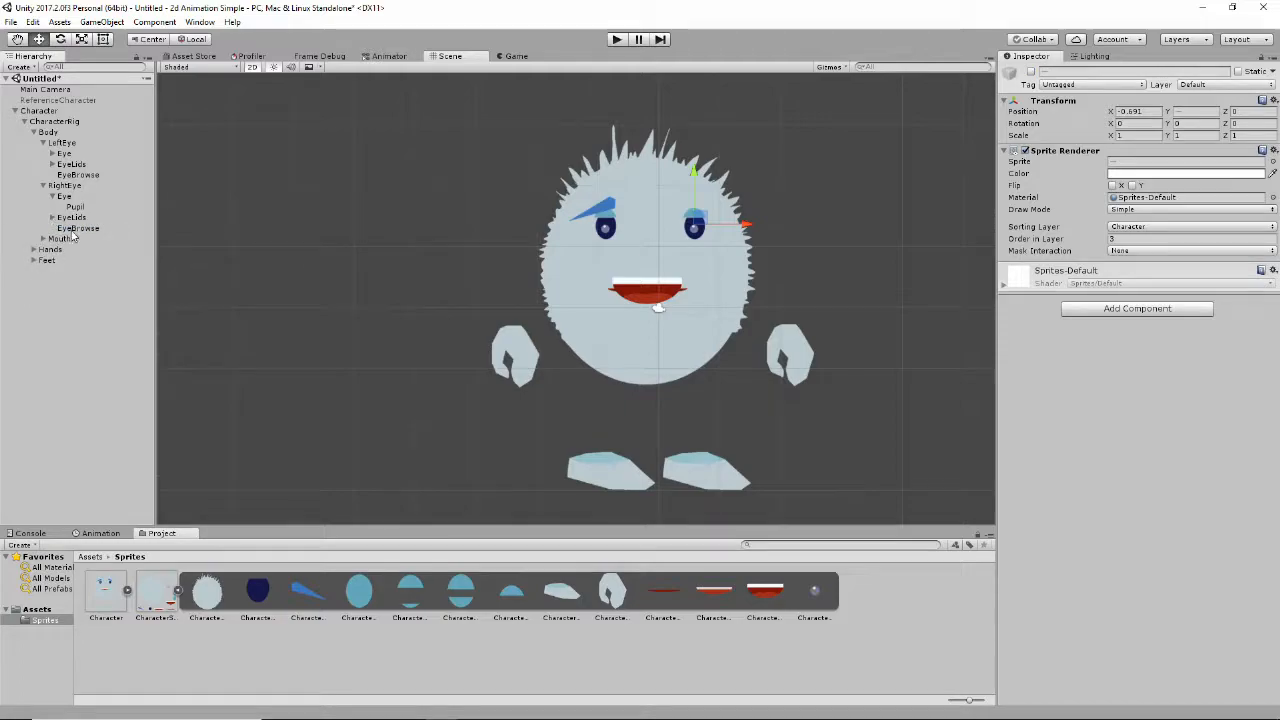
# Set RightEye's EyeBrowse to order in layer 4 on the Character sorting layer
pyautogui.click(72, 228)
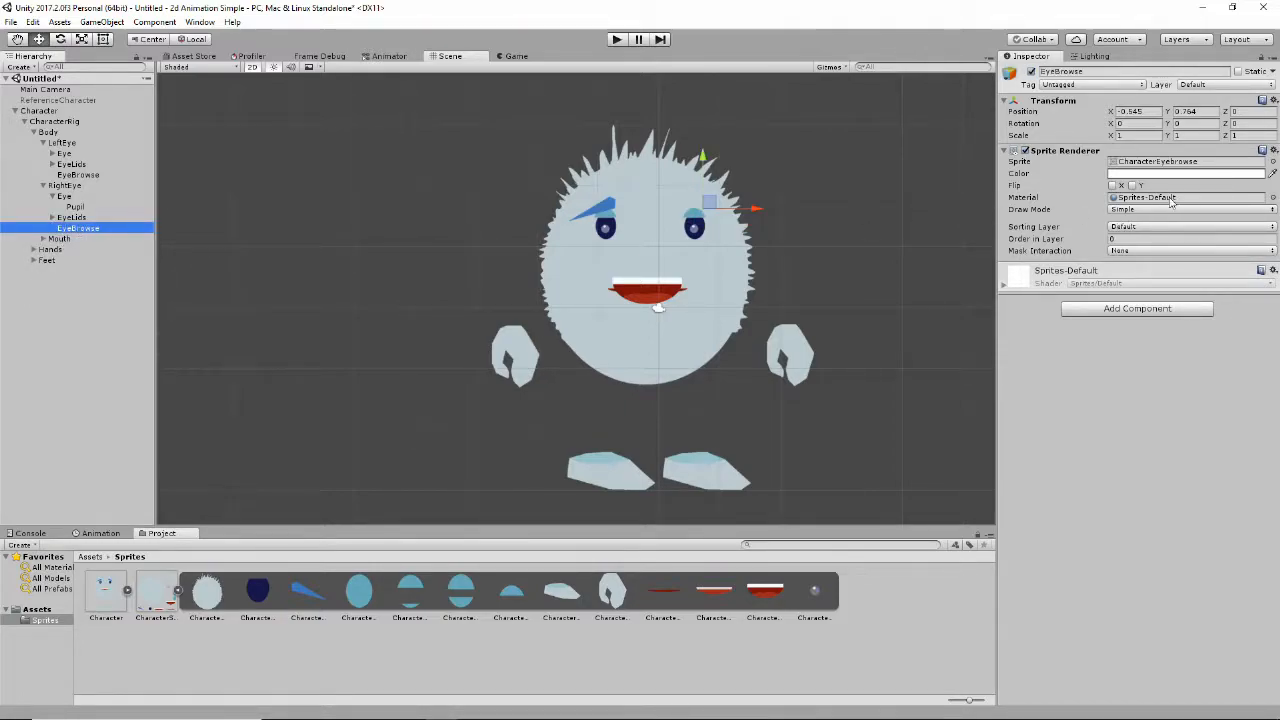
pyautogui.click(1143, 238)
pyautogui.click(1150, 227)
pyautogui.click(1164, 258)
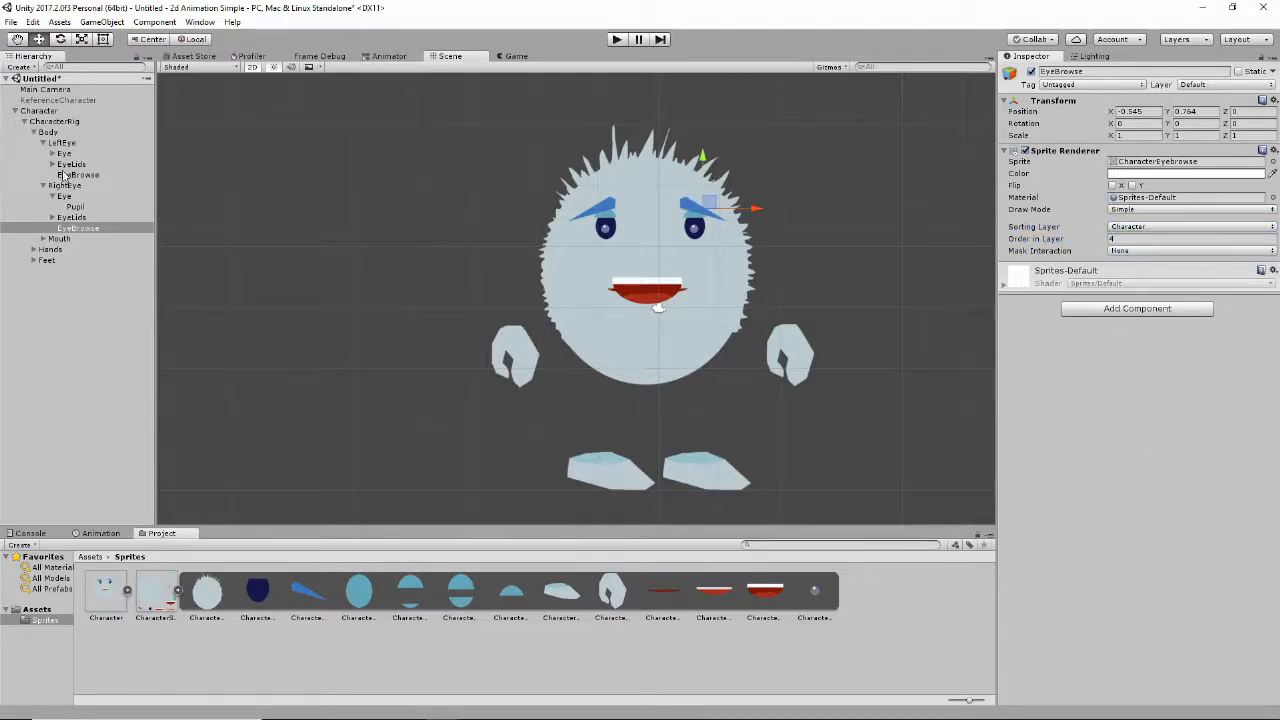
# Deactivate the MouthOpen and MouthHalfOpen objects in the Mouth group, leaving MouthClosed active
pyautogui.click(41, 240)
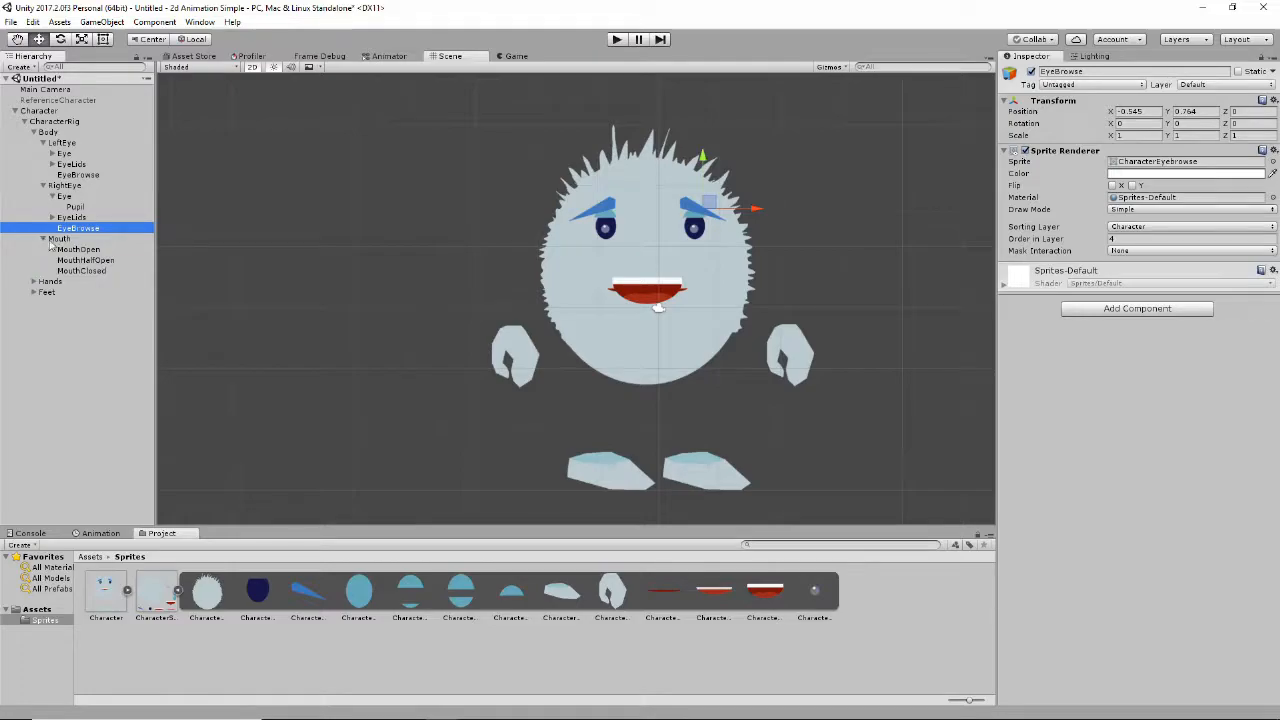
pyautogui.click(100, 261)
pyautogui.keyDown('shift'); pyautogui.click(95, 250); pyautogui.keyUp('shift')
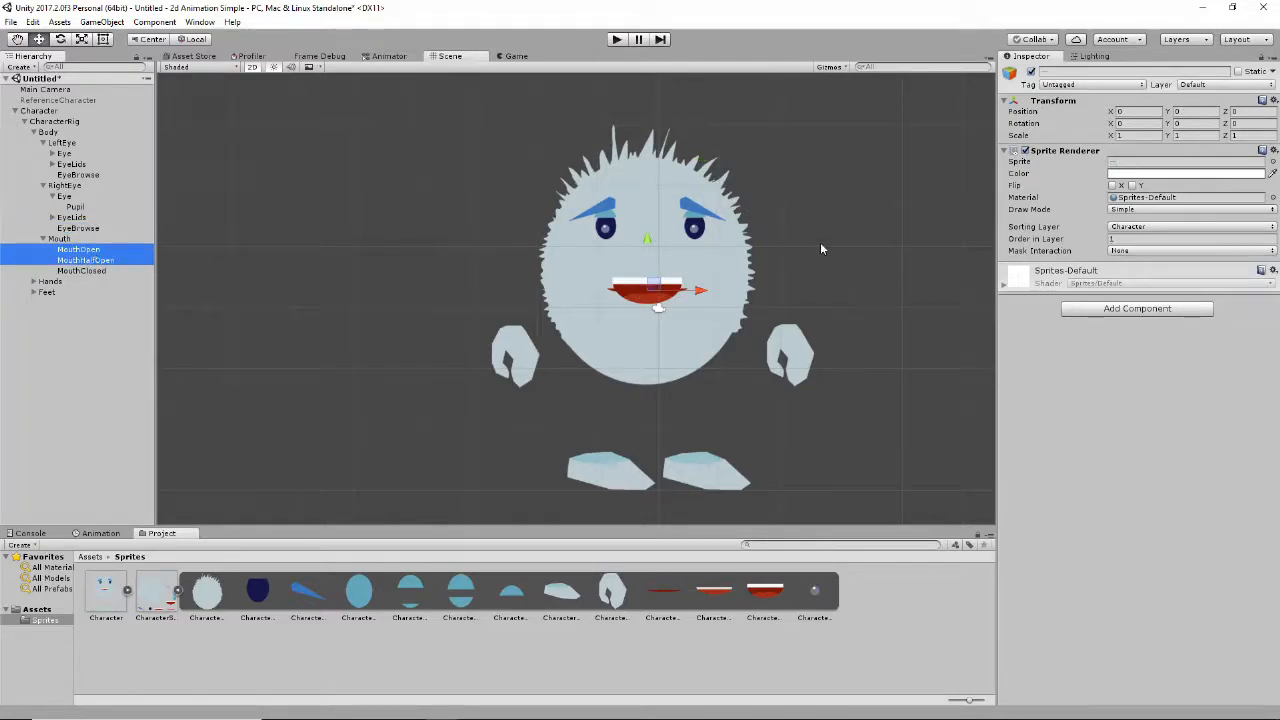
pyautogui.click(1031, 73)
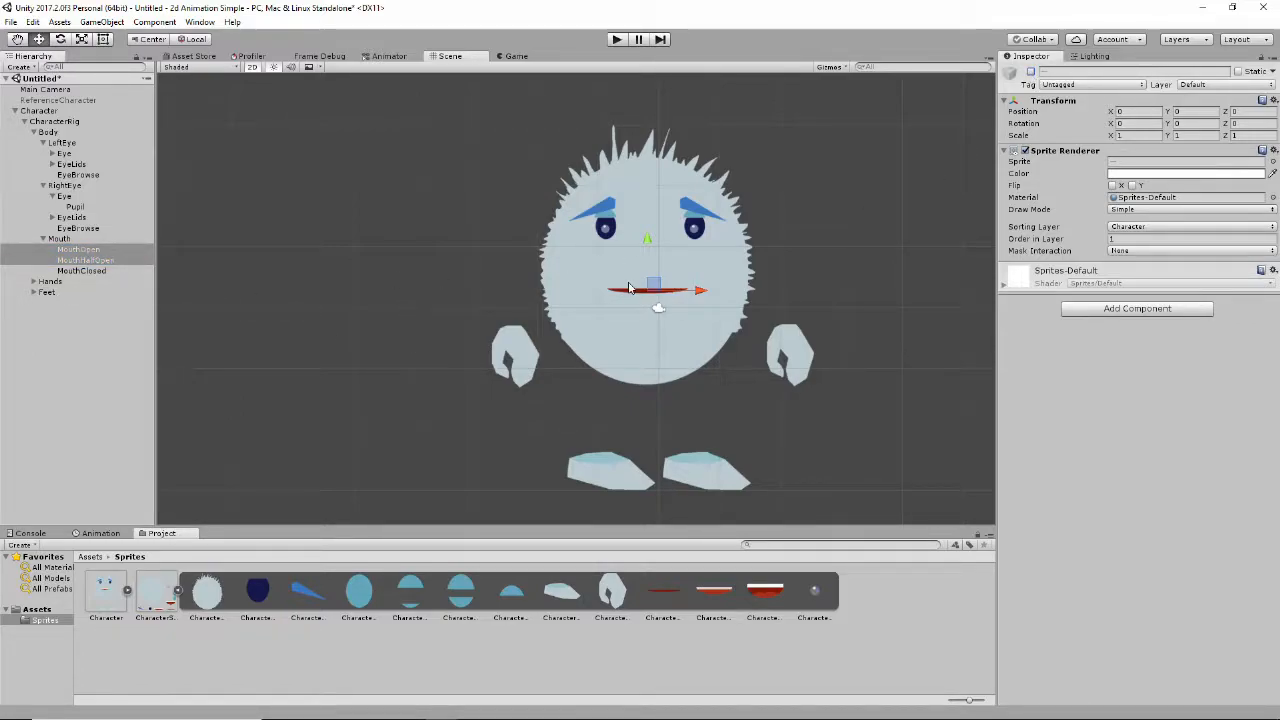
# Collapse the Mouth, RightEye, LeftEye, Body and CharacterRig groups in the hierarchy, and select the Character object
pyautogui.click(44, 240)
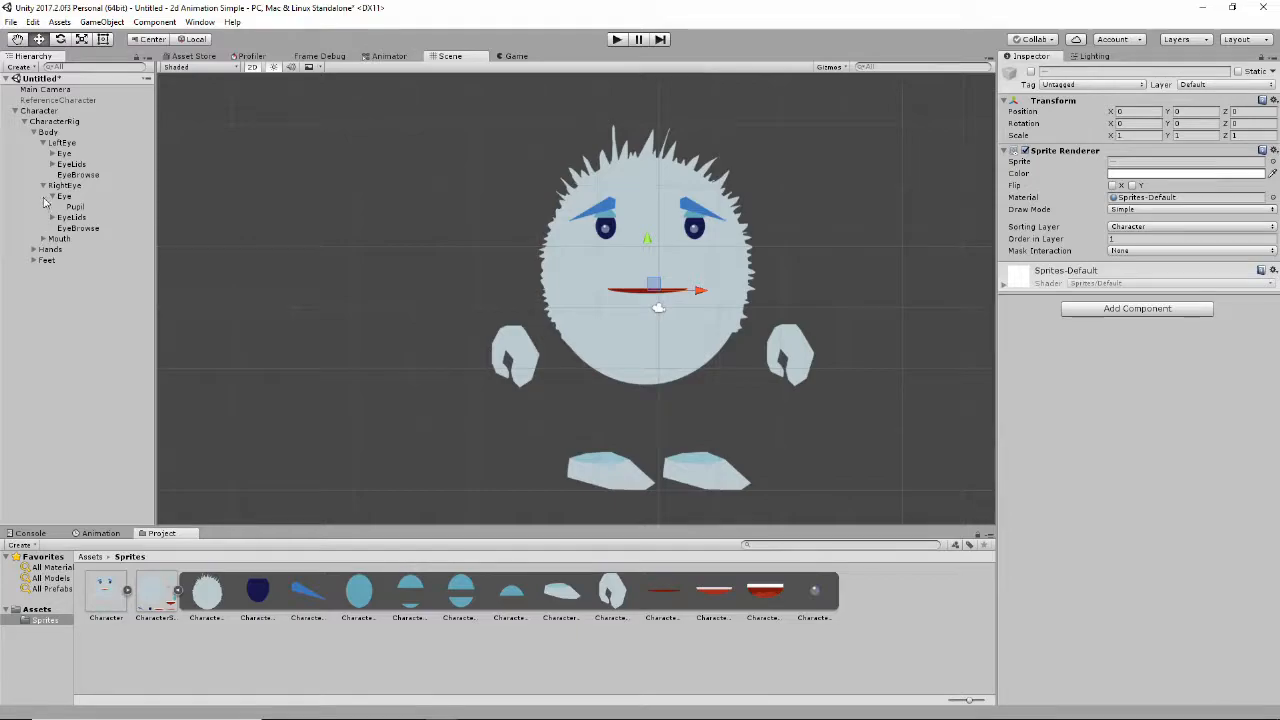
pyautogui.click(43, 185)
pyautogui.click(42, 144)
pyautogui.click(34, 132)
pyautogui.click(24, 121)
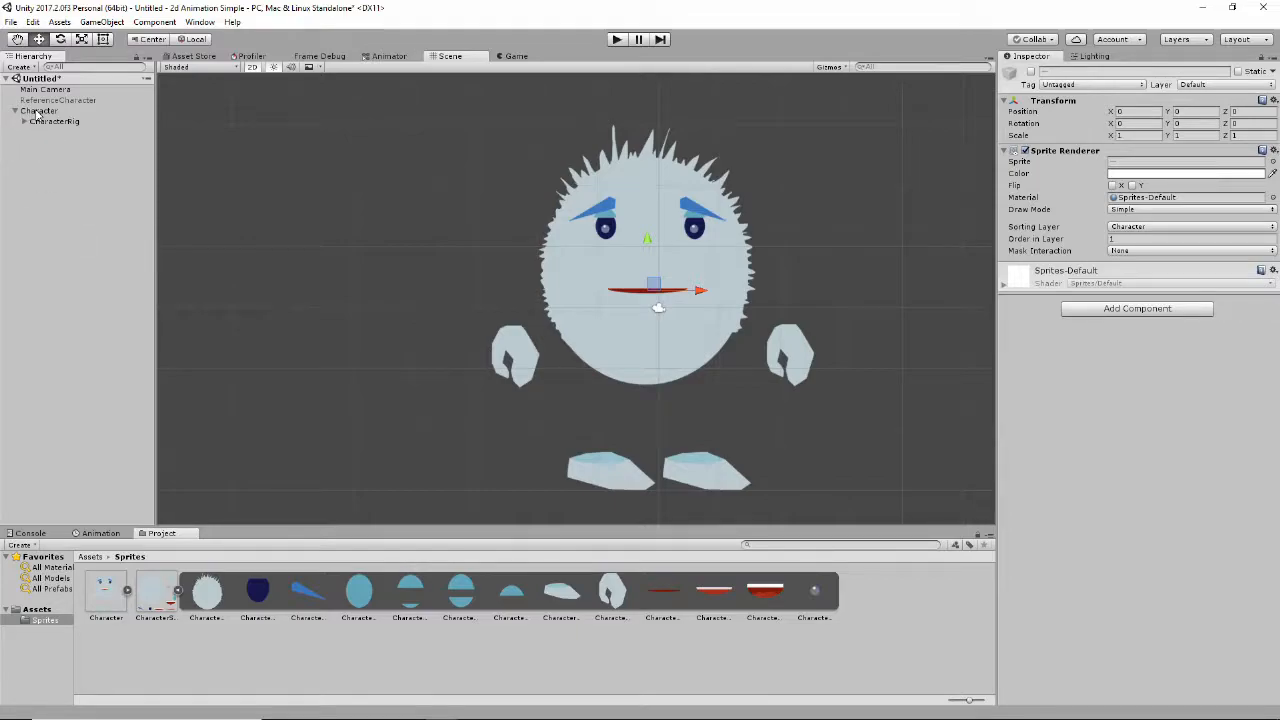
pyautogui.click(38, 112)
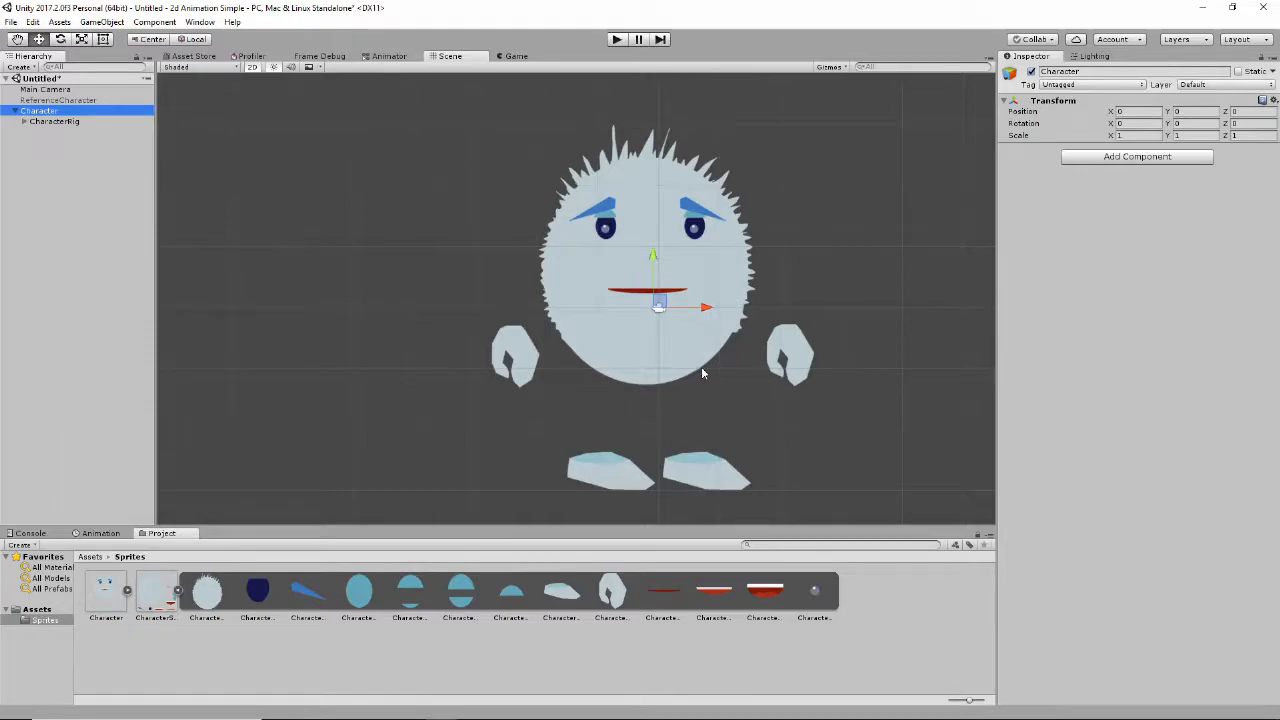